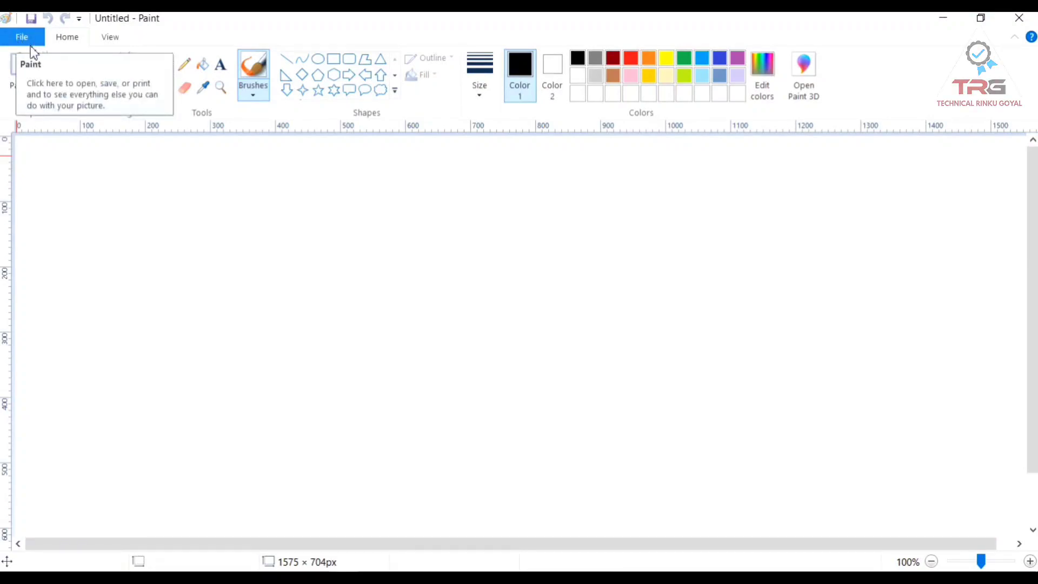
# Create a new blank picture.
pyautogui.click(109, 40)
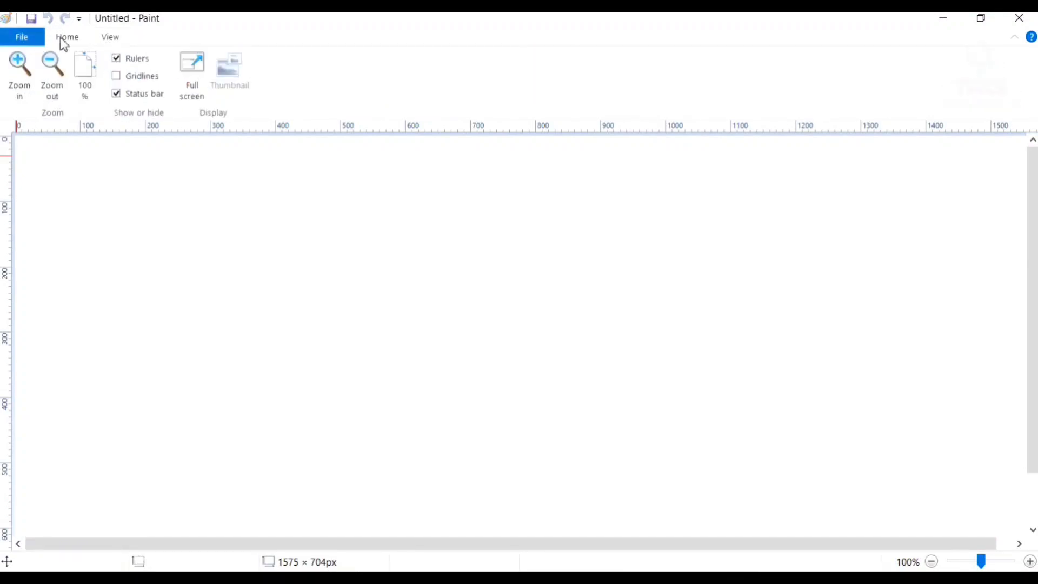
pyautogui.click(58, 38)
pyautogui.click(23, 38)
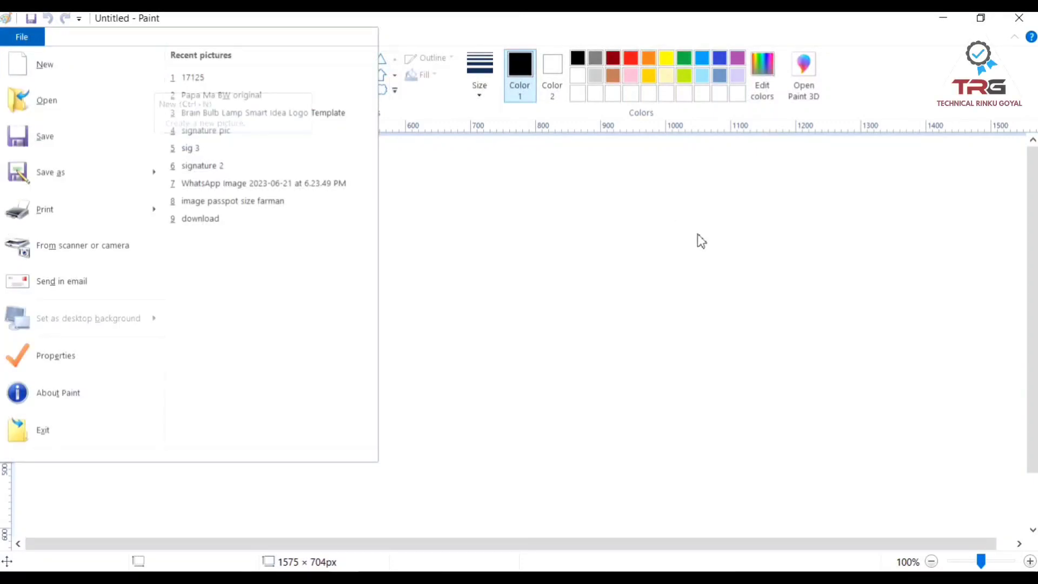
pyautogui.click(10, 66)
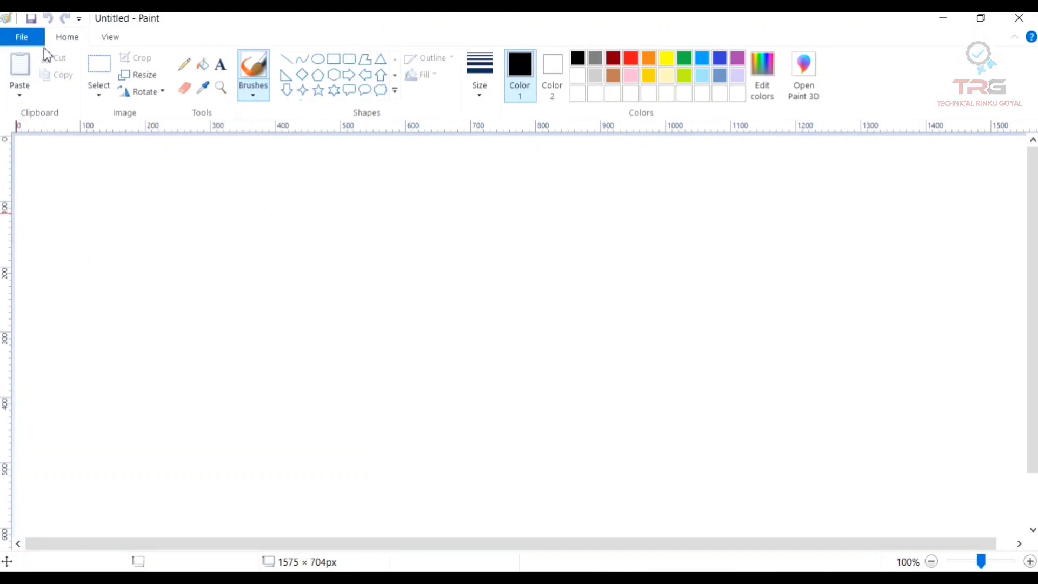
# Open the picture 17125 from the ds folder on the Desktop.
pyautogui.click(29, 41)
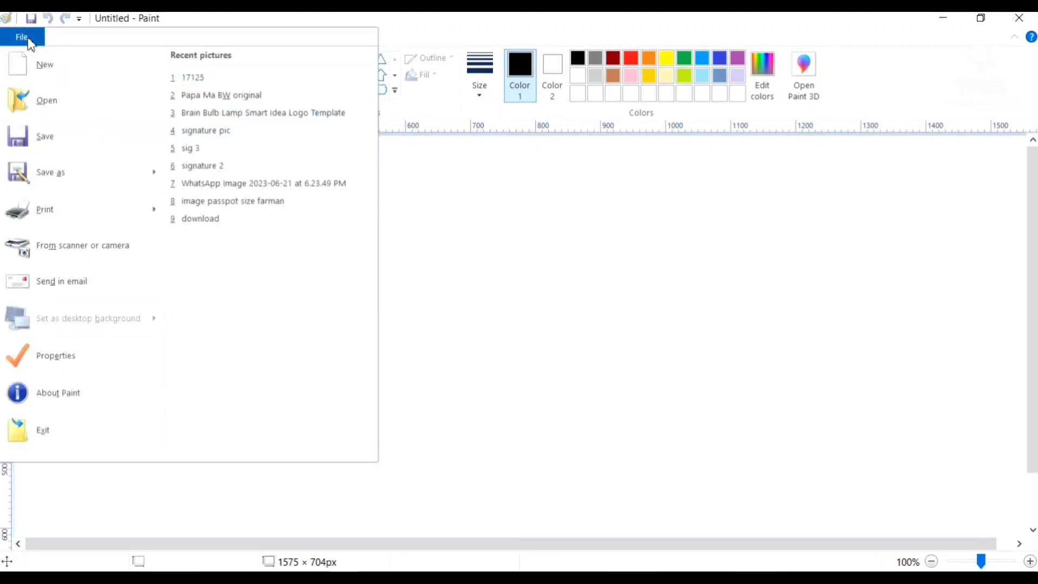
pyautogui.click(32, 103)
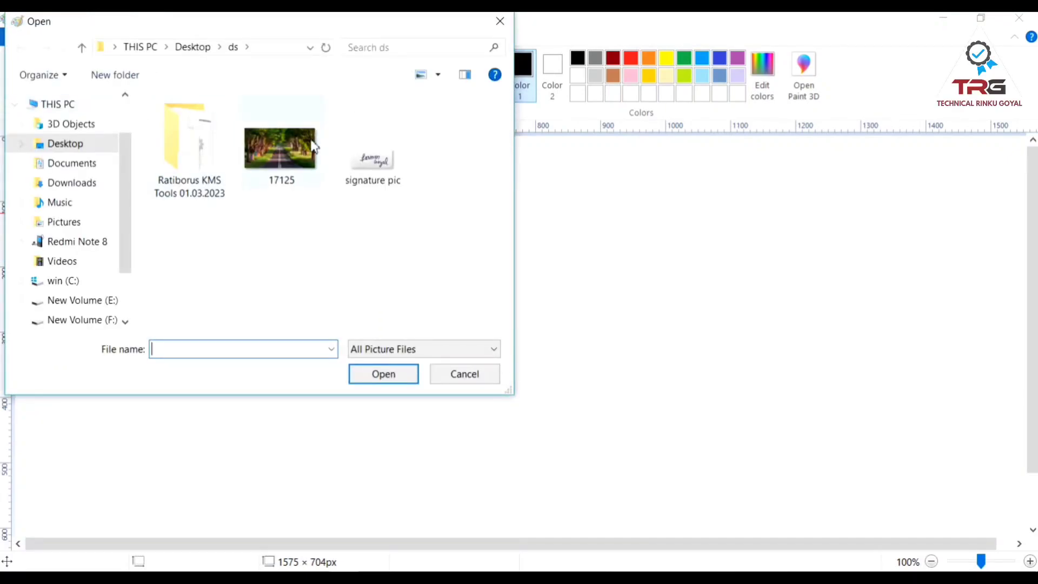
pyautogui.doubleClick(258, 163)
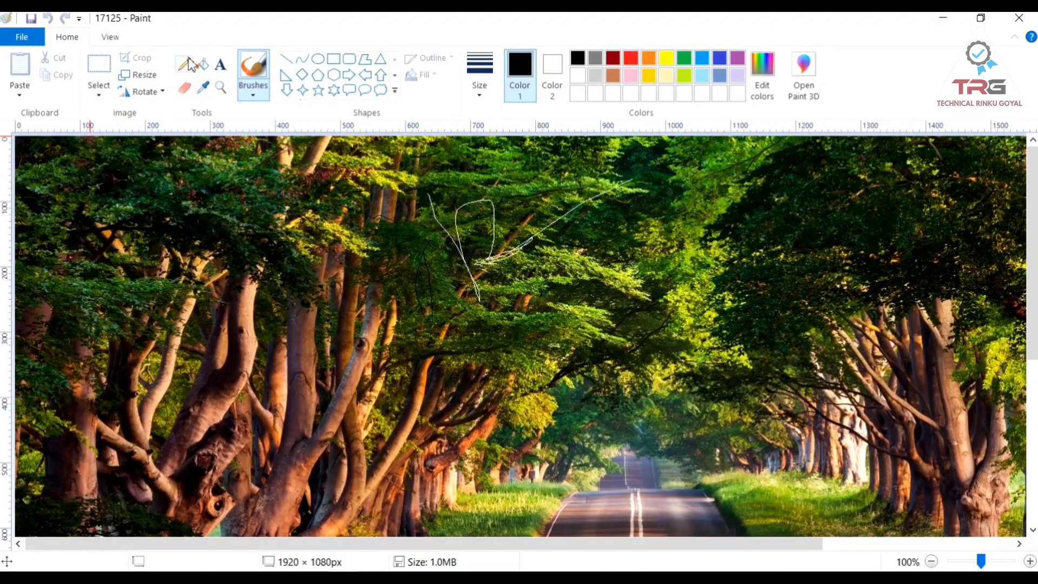
# Erase a freehand zigzag across the trees in the upper middle of the picture and save the file.
pyautogui.click(184, 92)
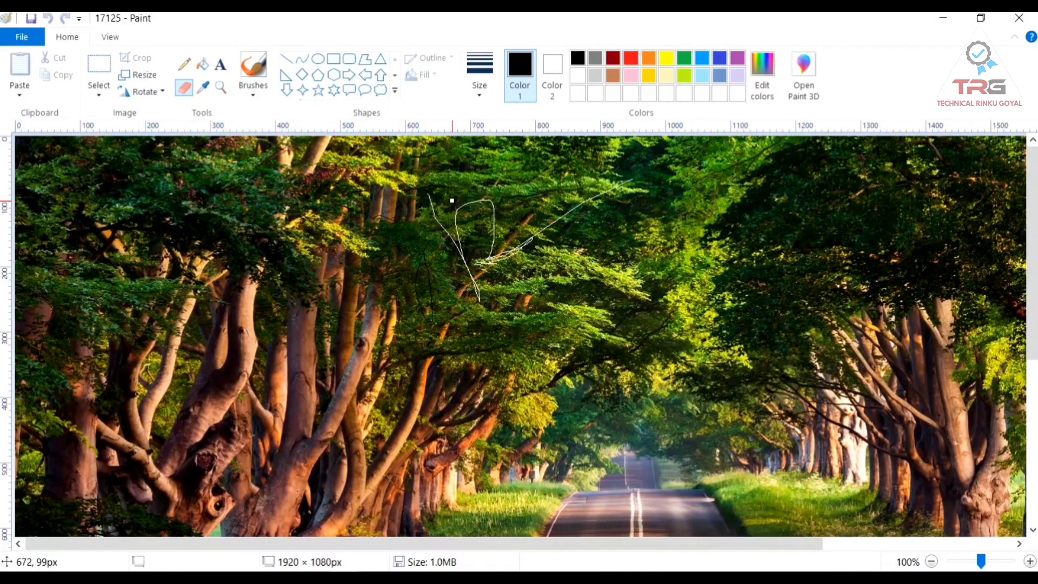
pyautogui.moveTo(452, 201)
pyautogui.mouseDown()
pyautogui.moveTo(487, 201)
pyautogui.moveTo(519, 231)
pyautogui.moveTo(594, 203)
pyautogui.moveTo(558, 190)
pyautogui.moveTo(484, 202)
pyautogui.moveTo(538, 177)
pyautogui.moveTo(549, 248)
pyautogui.moveTo(710, 336)
pyautogui.mouseUp()
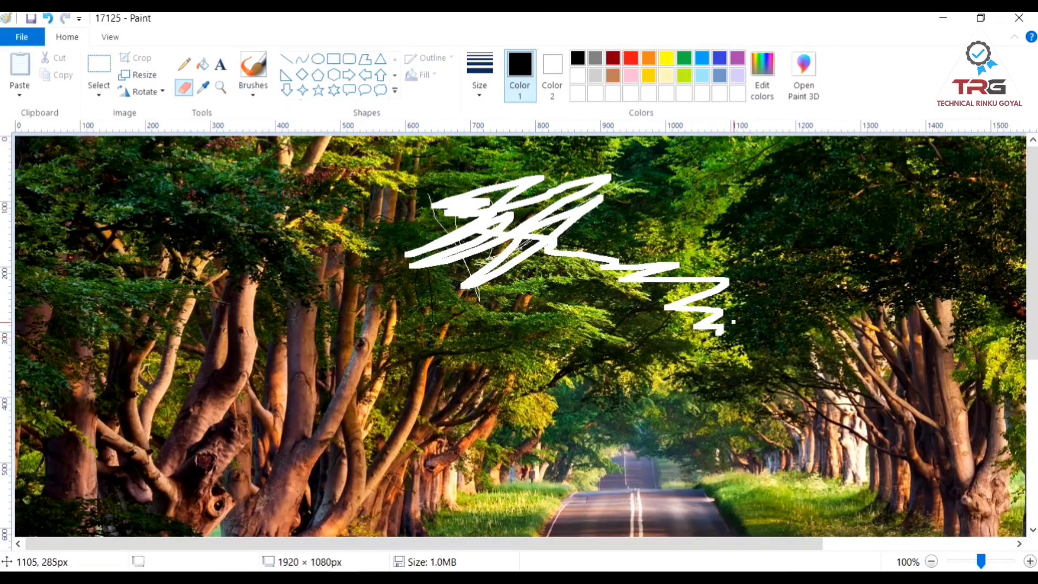
pyautogui.click(22, 36)
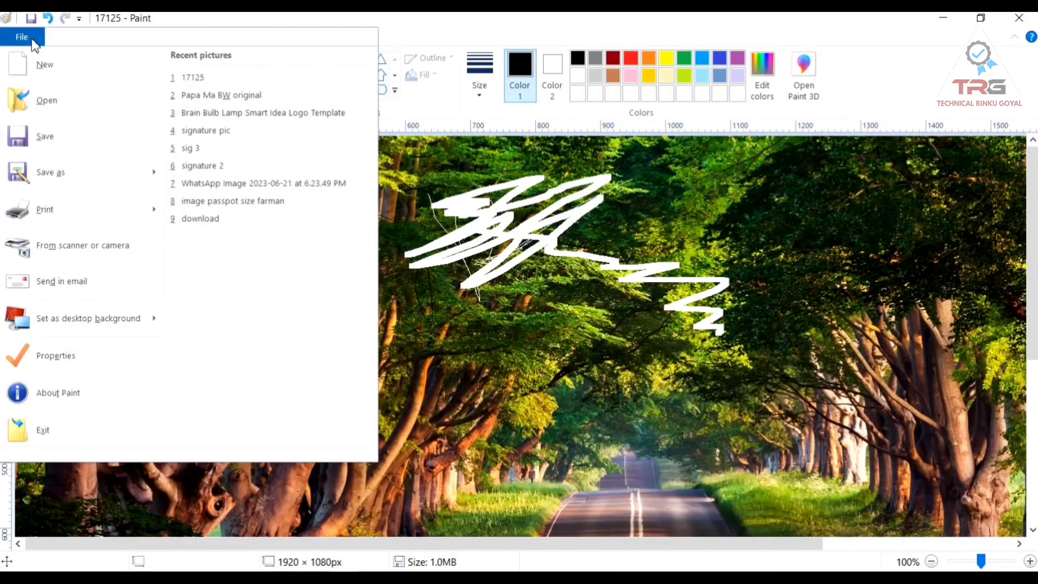
pyautogui.click(53, 141)
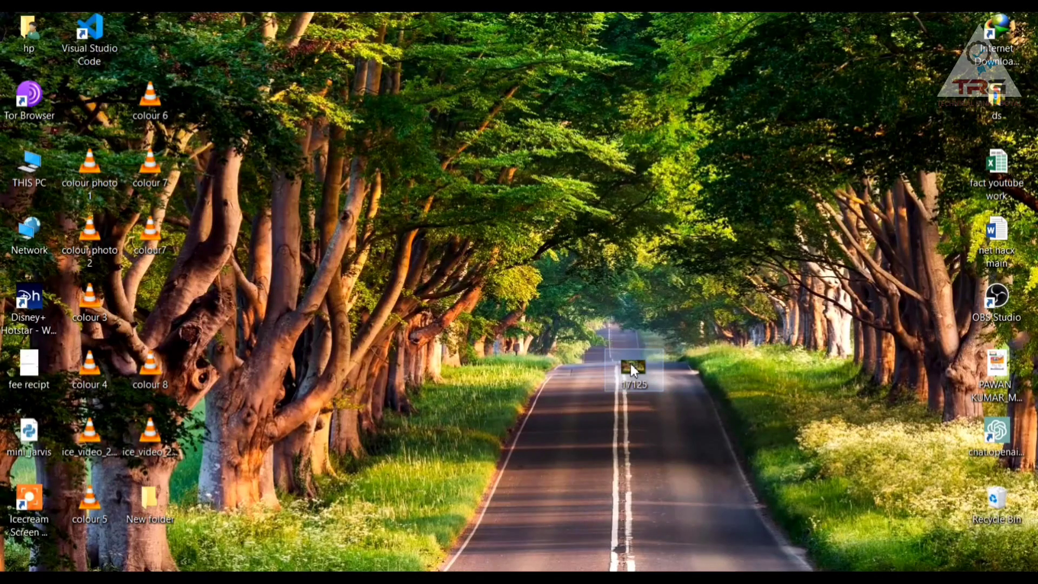
# View the saved 17125 picture from the desktop in Photos, close it and switch back to Paint.
pyautogui.doubleClick(631, 364)
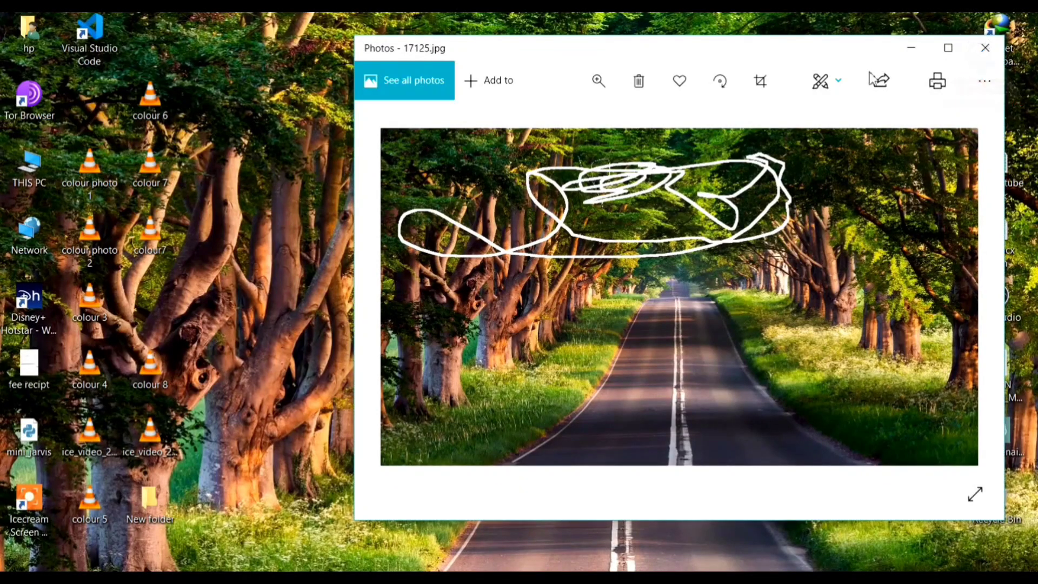
pyautogui.click(986, 49)
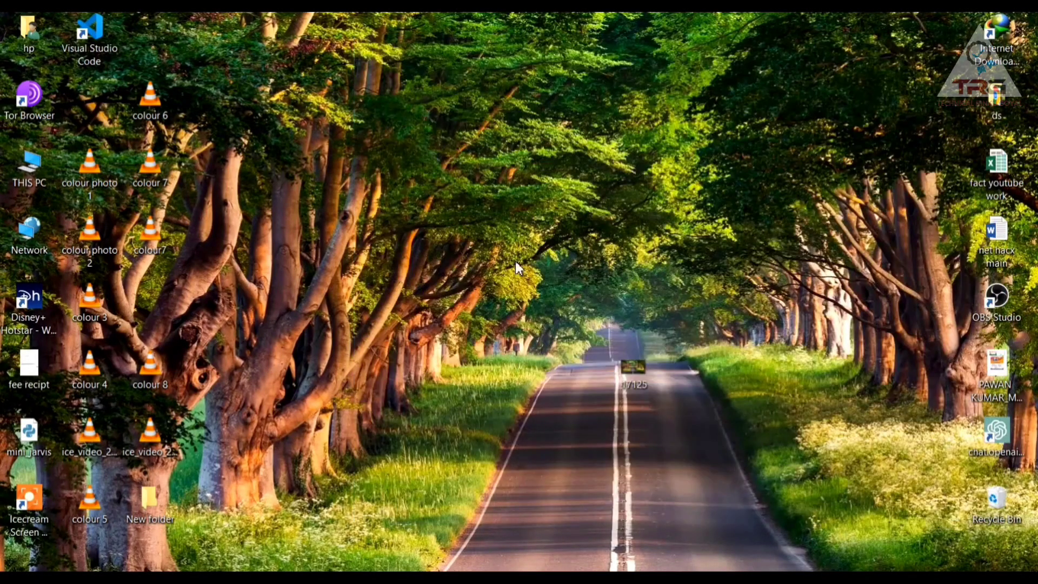
pyautogui.click(297, 578)
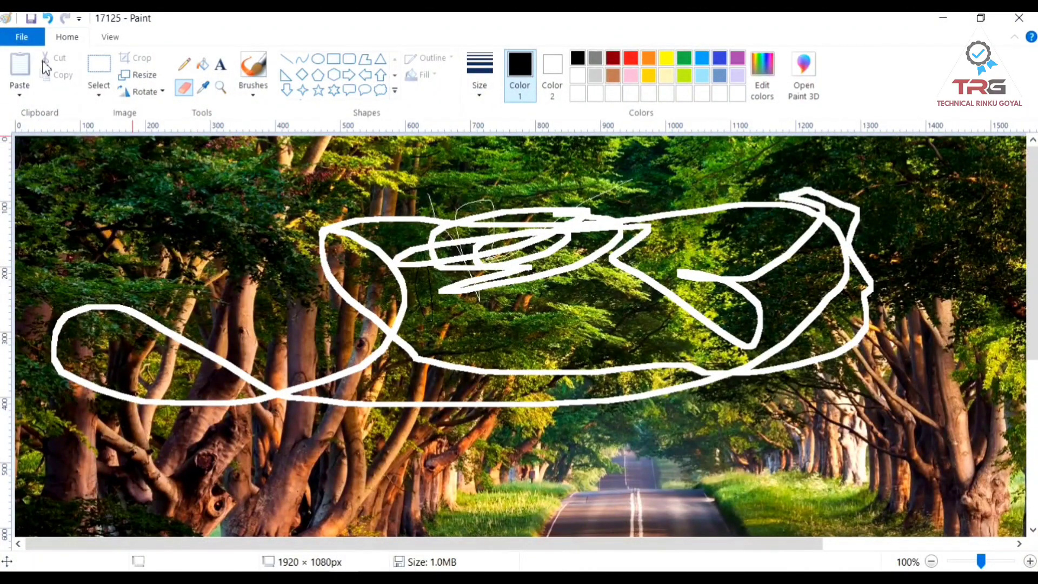
# Start a new blank picture and open the saved picture 17125 from the Desktop.
pyautogui.click(26, 39)
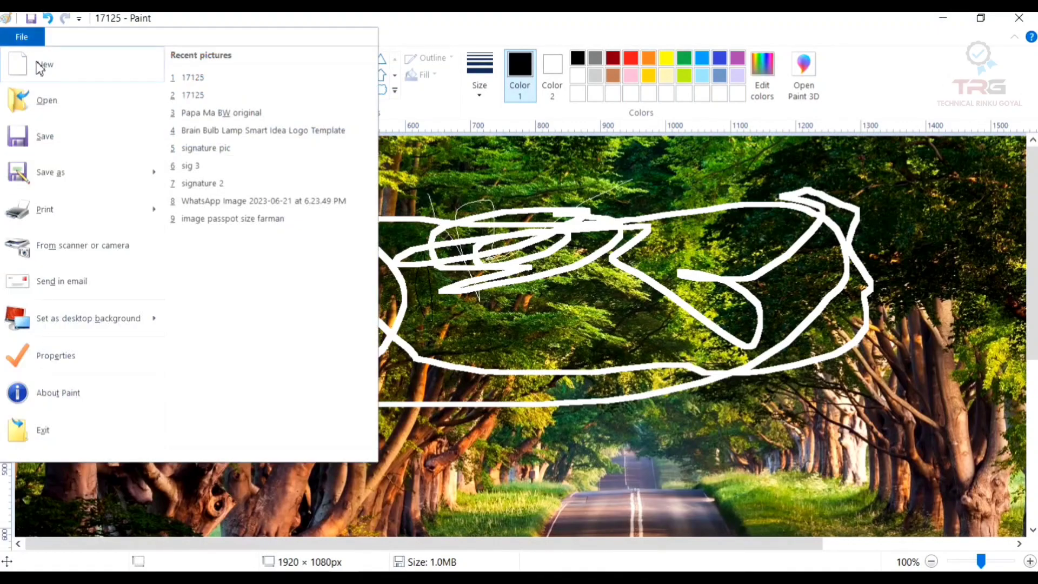
pyautogui.click(41, 66)
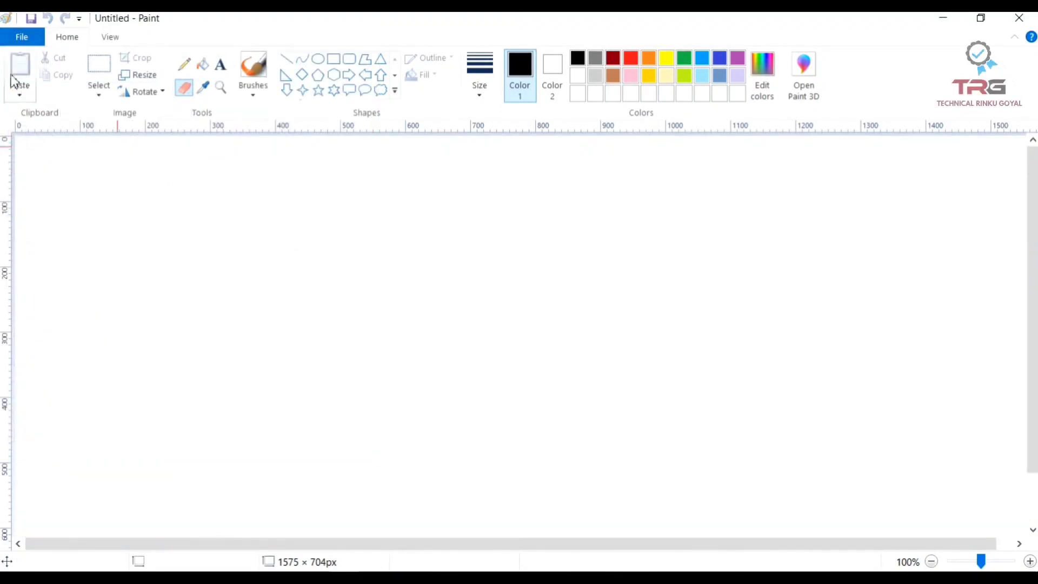
pyautogui.click(30, 42)
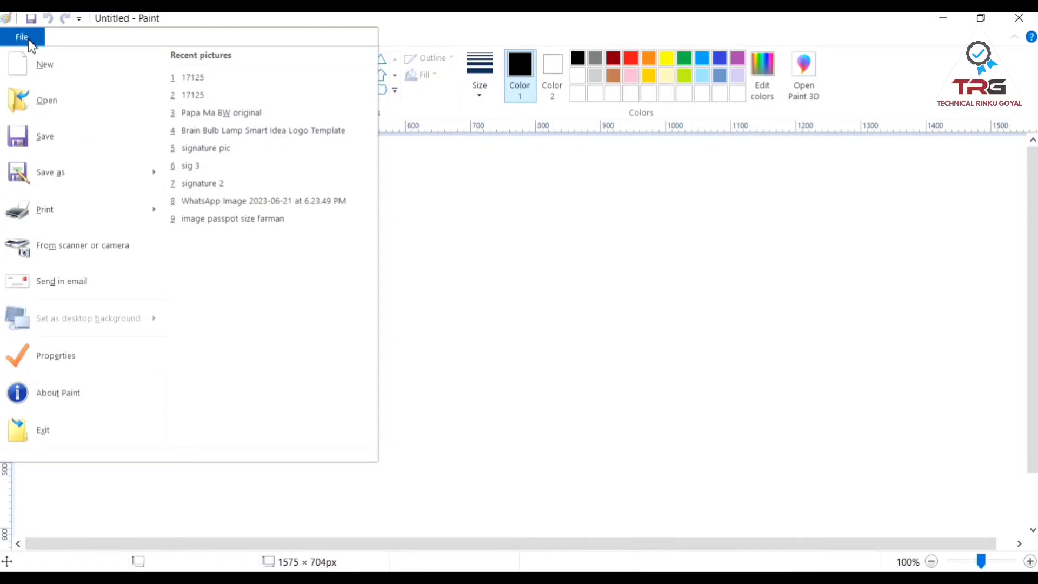
pyautogui.click(55, 119)
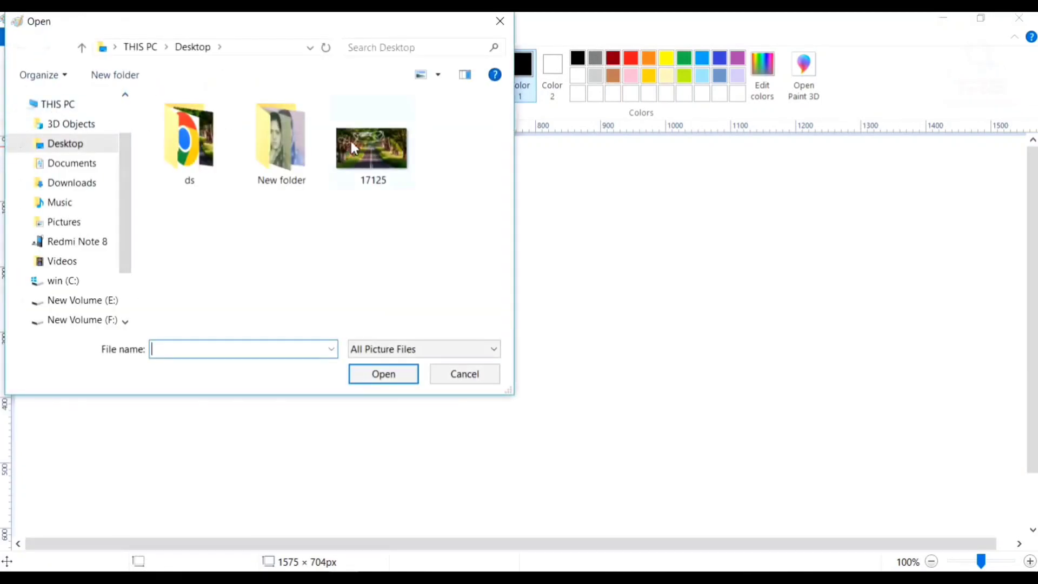
pyautogui.doubleClick(358, 140)
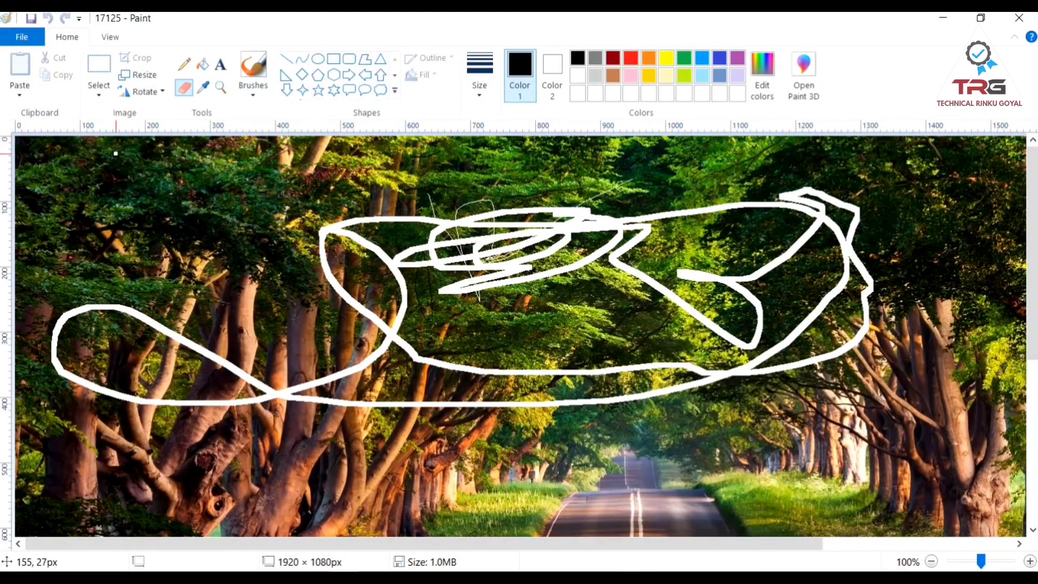
# Spray a green freehand stroke with the Airbrush along the upper part of the white scribble.
pyautogui.click(251, 88)
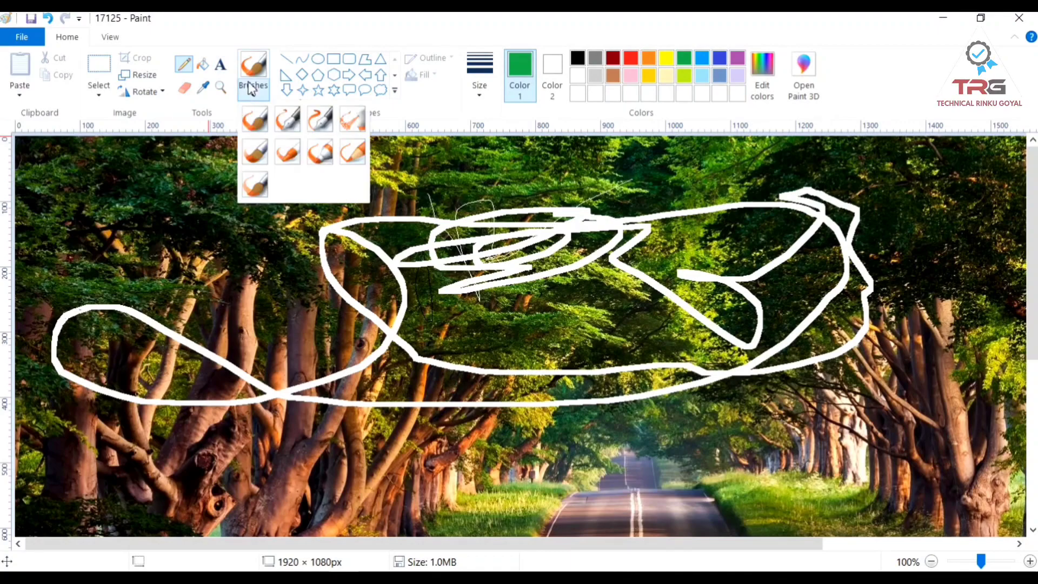
pyautogui.click(353, 119)
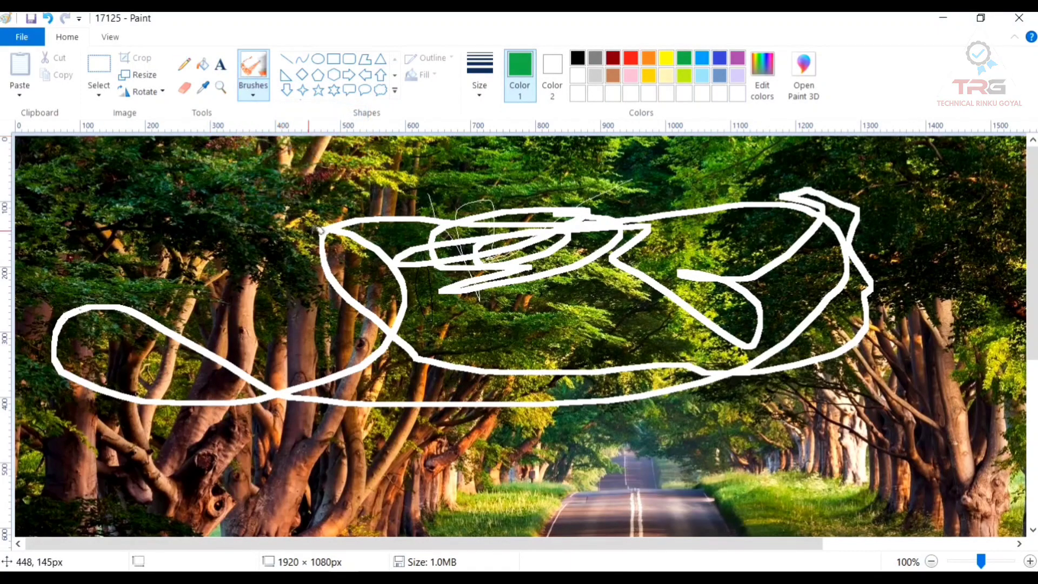
pyautogui.moveTo(323, 238)
pyautogui.mouseDown()
pyautogui.moveTo(406, 215)
pyautogui.moveTo(504, 231)
pyautogui.moveTo(666, 216)
pyautogui.moveTo(625, 219)
pyautogui.moveTo(618, 240)
pyautogui.moveTo(570, 278)
pyautogui.moveTo(494, 287)
pyautogui.moveTo(535, 205)
pyautogui.moveTo(418, 276)
pyautogui.mouseUp()
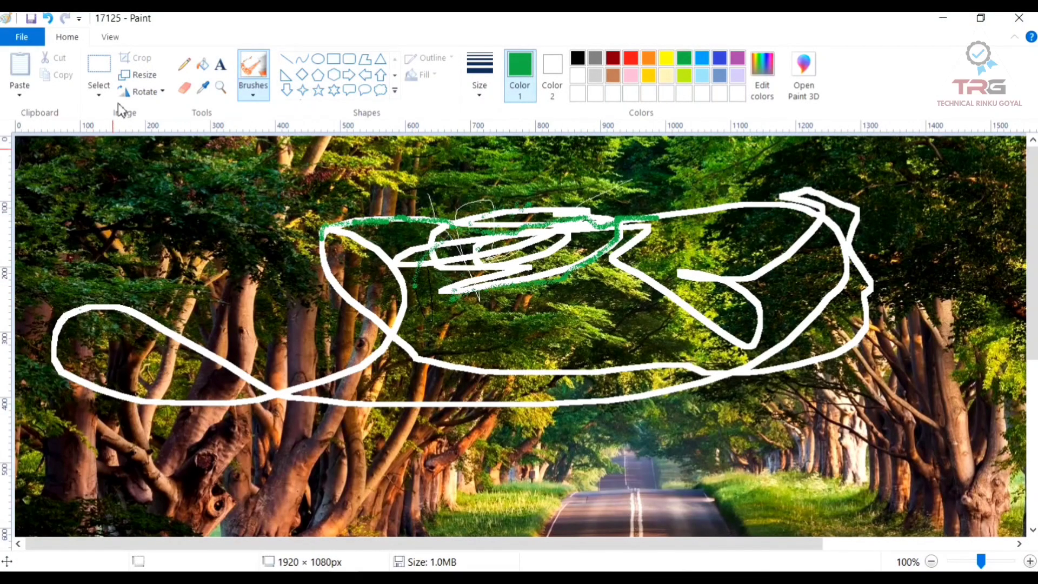
# Draw thin green arcs with the regular Brush over the tree trunks below the white scribble's upper-left corner.
pyautogui.click(246, 97)
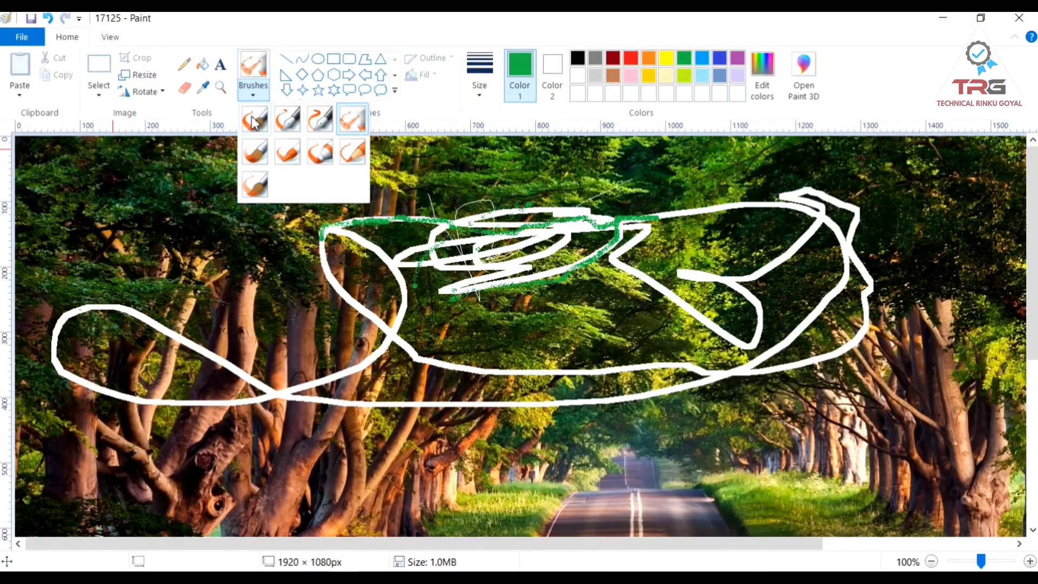
pyautogui.click(255, 119)
pyautogui.moveTo(358, 320)
pyautogui.mouseDown()
pyautogui.moveTo(359, 274)
pyautogui.moveTo(414, 289)
pyautogui.mouseUp()
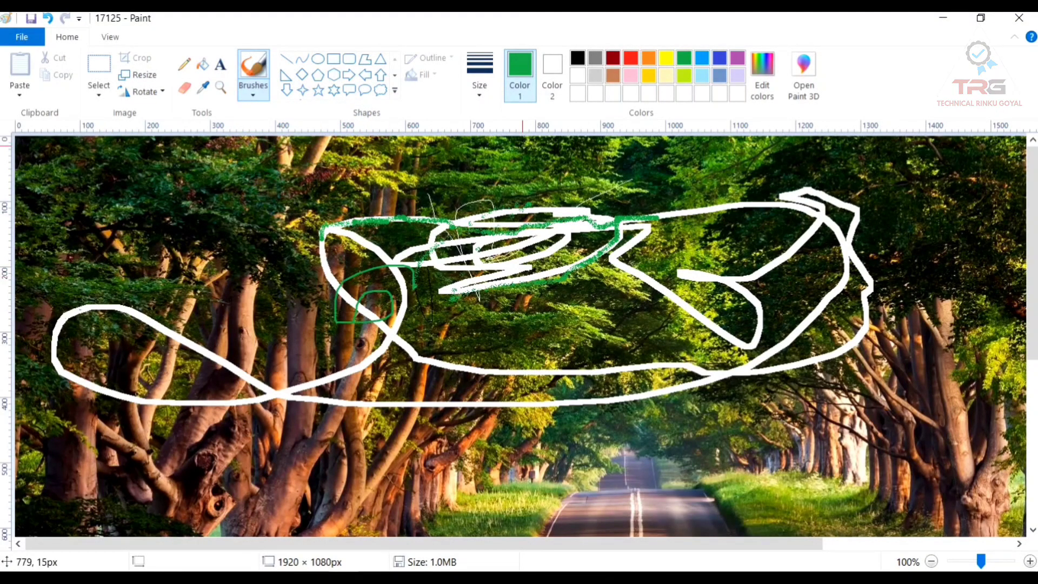
# Paint a long green freehand zigzag at the thickest brush size from the treetops down to the road.
pyautogui.click(489, 99)
pyautogui.click(489, 218)
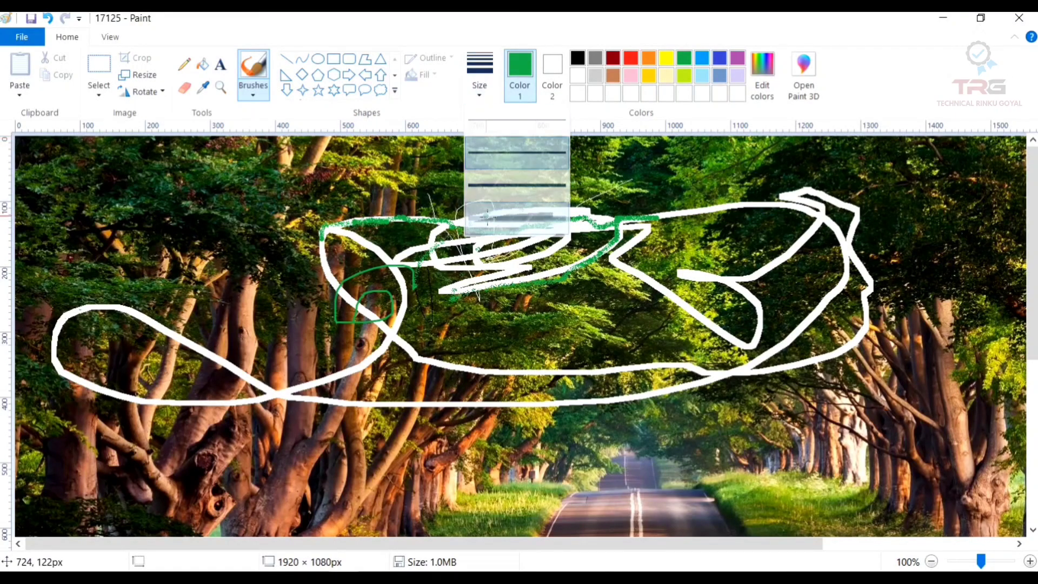
pyautogui.moveTo(476, 258)
pyautogui.mouseDown()
pyautogui.moveTo(434, 269)
pyautogui.moveTo(387, 318)
pyautogui.moveTo(528, 336)
pyautogui.moveTo(718, 454)
pyautogui.moveTo(705, 516)
pyautogui.moveTo(497, 321)
pyautogui.moveTo(411, 197)
pyautogui.mouseUp()
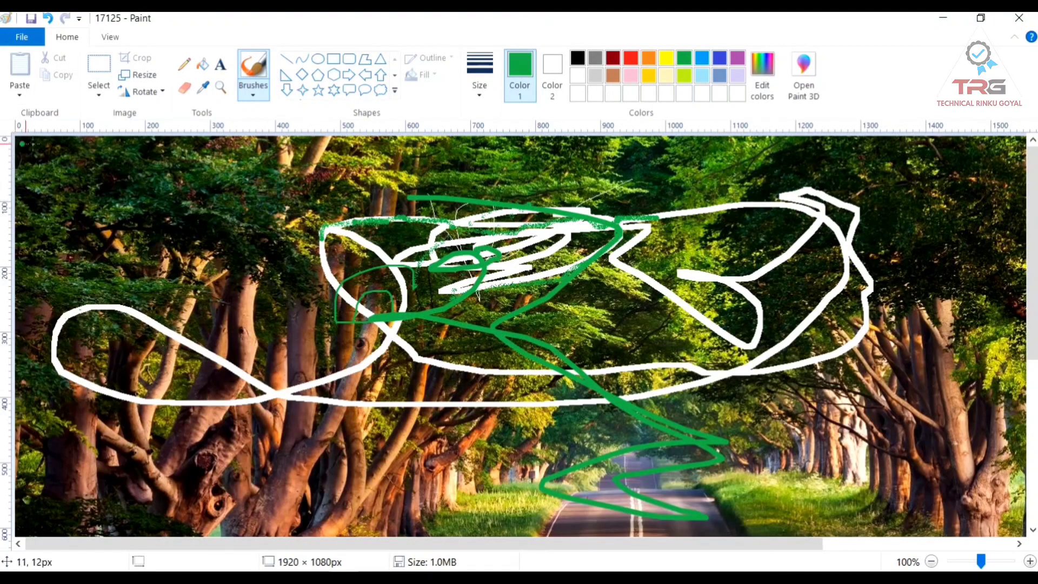
# Save the edited picture as a separate JPEG named 17125e on the Desktop.
pyautogui.click(21, 37)
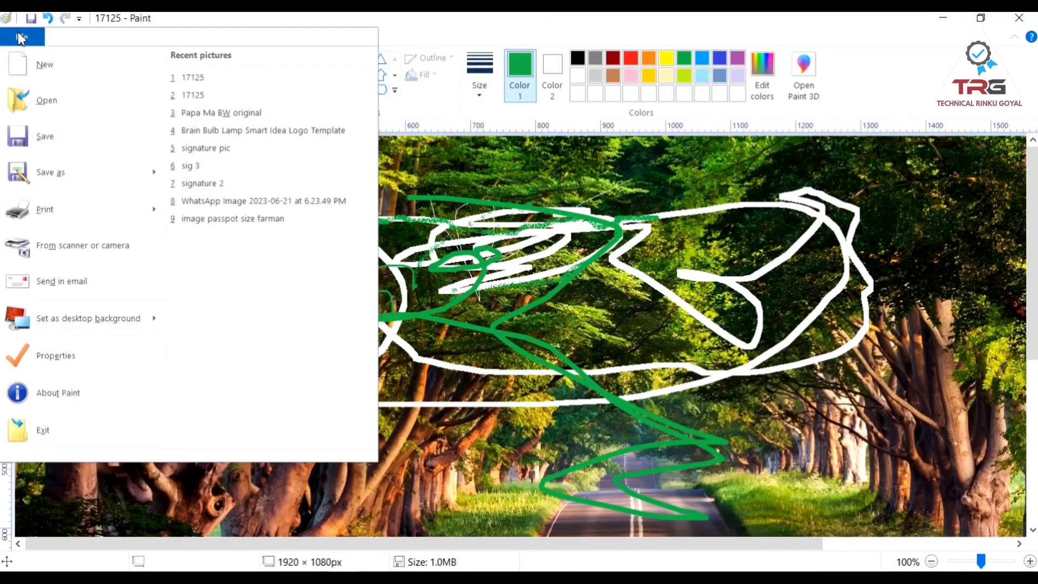
pyautogui.click(76, 172)
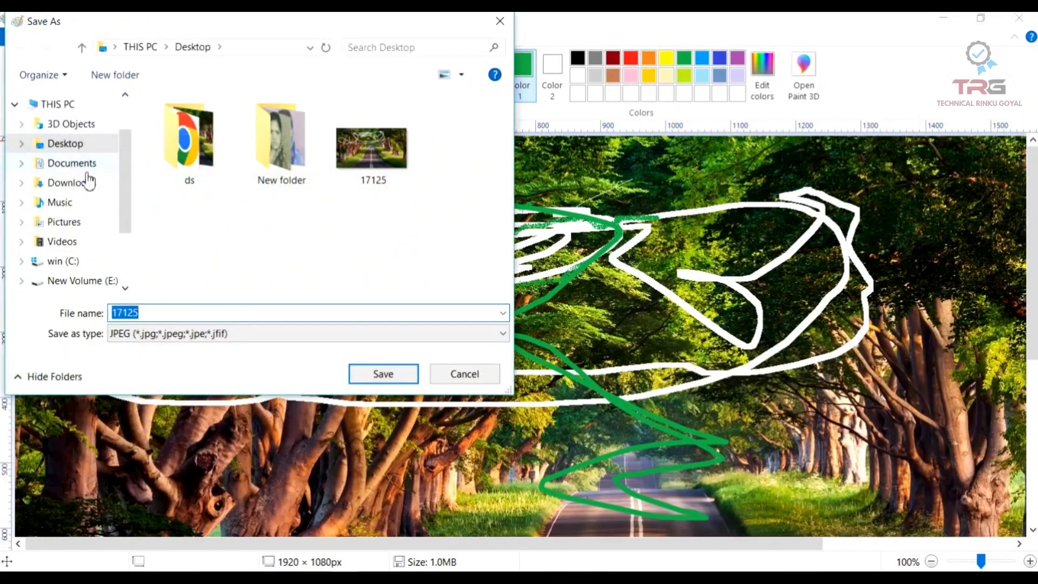
pyautogui.click(179, 315)
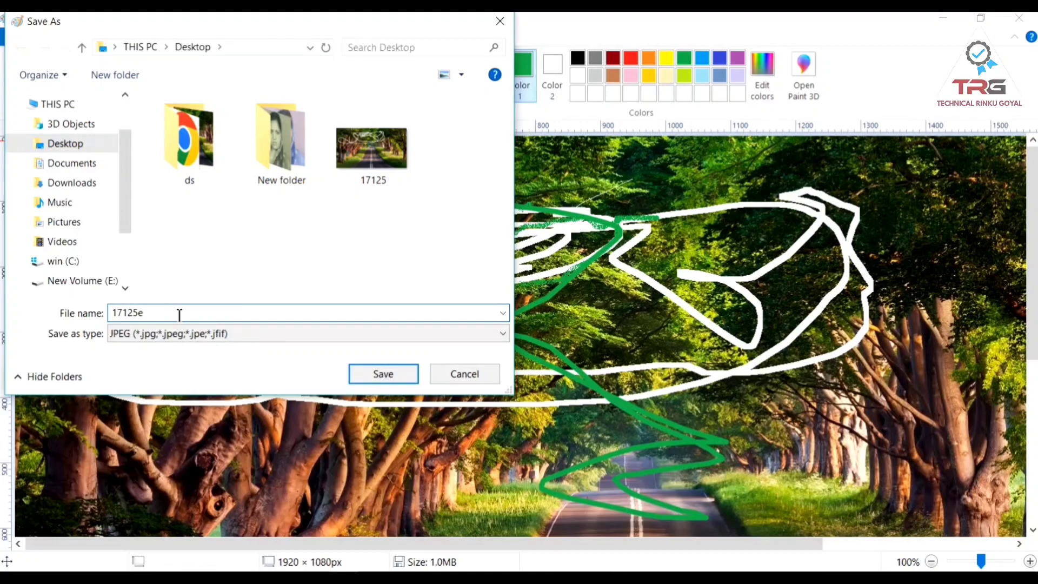
pyautogui.press('Return')
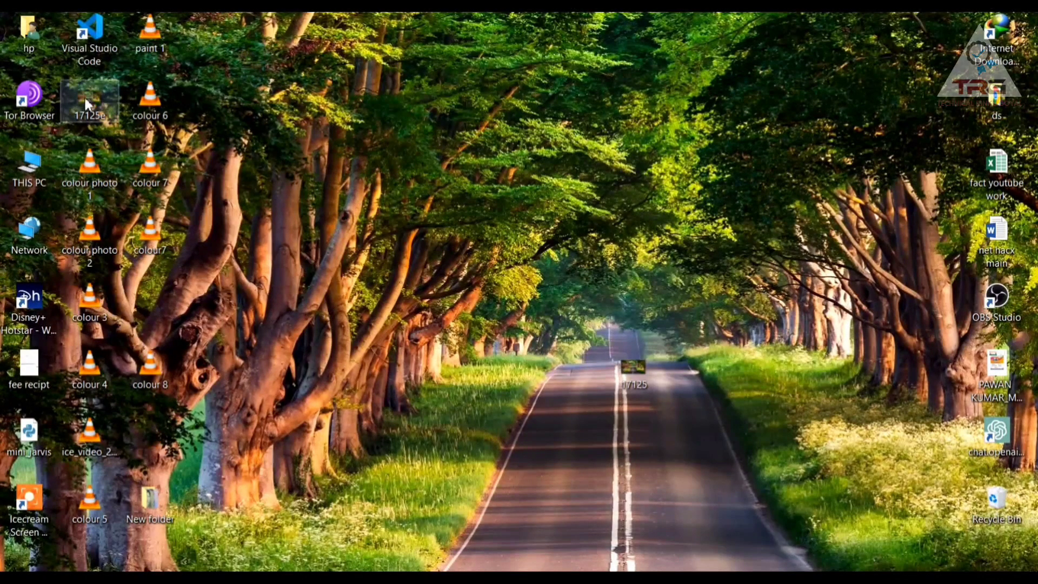
# Move the 17125e file icon to the middle of the desktop, just below the 17125 file.
pyautogui.moveTo(85, 98); pyautogui.dragTo(317, 279)
pyautogui.click(259, 151)
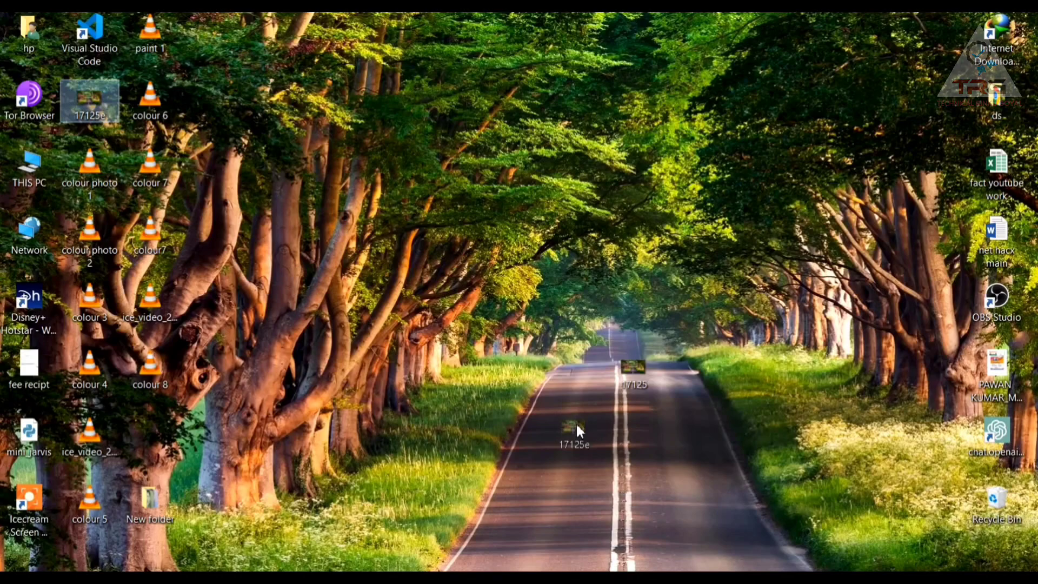
pyautogui.moveTo(577, 425); pyautogui.dragTo(577, 422)
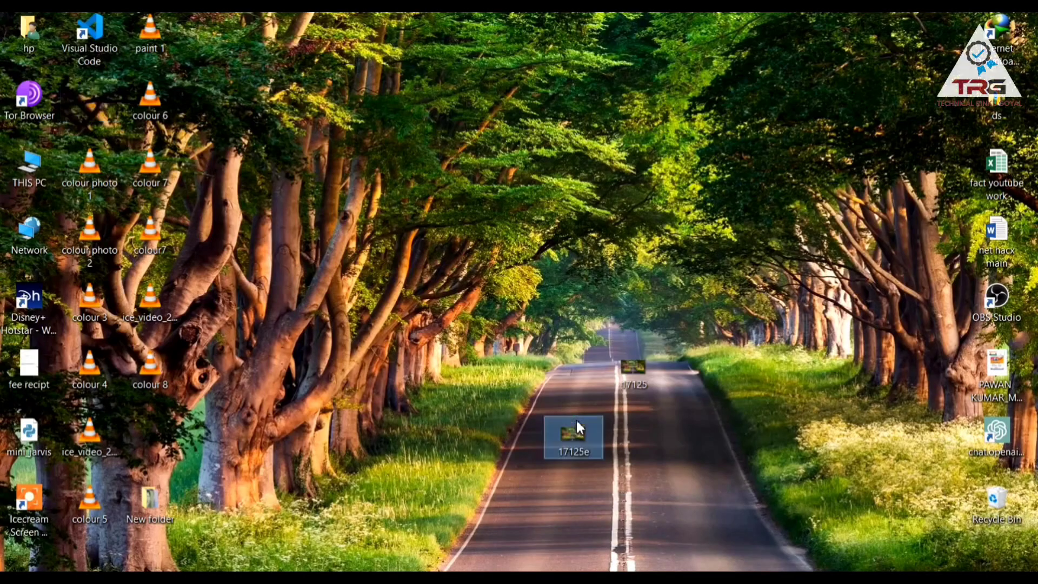
pyautogui.click(557, 473)
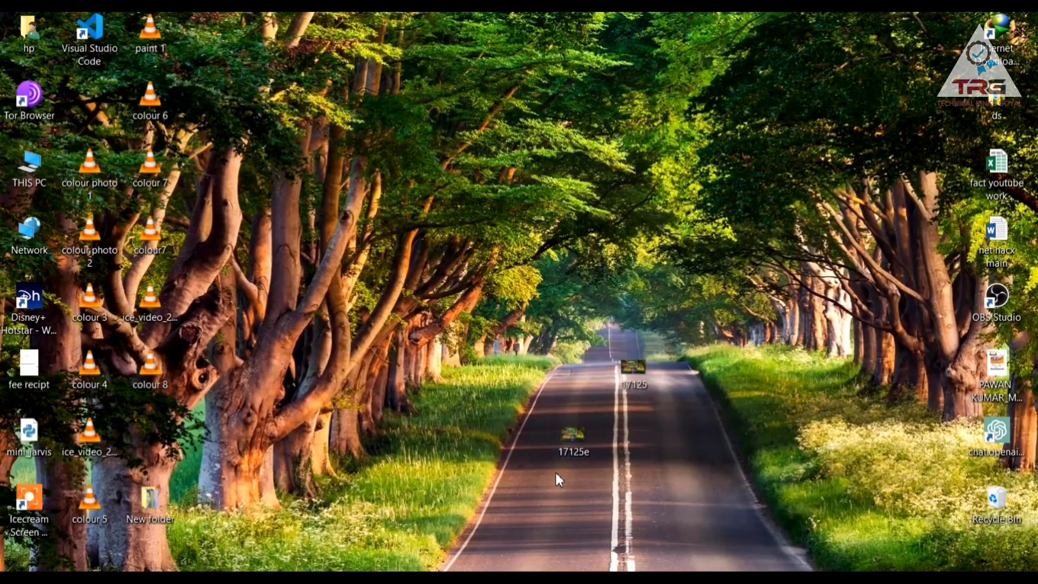
# View the 17125e picture in Photos, close it and return to the Paint window.
pyautogui.doubleClick(572, 436)
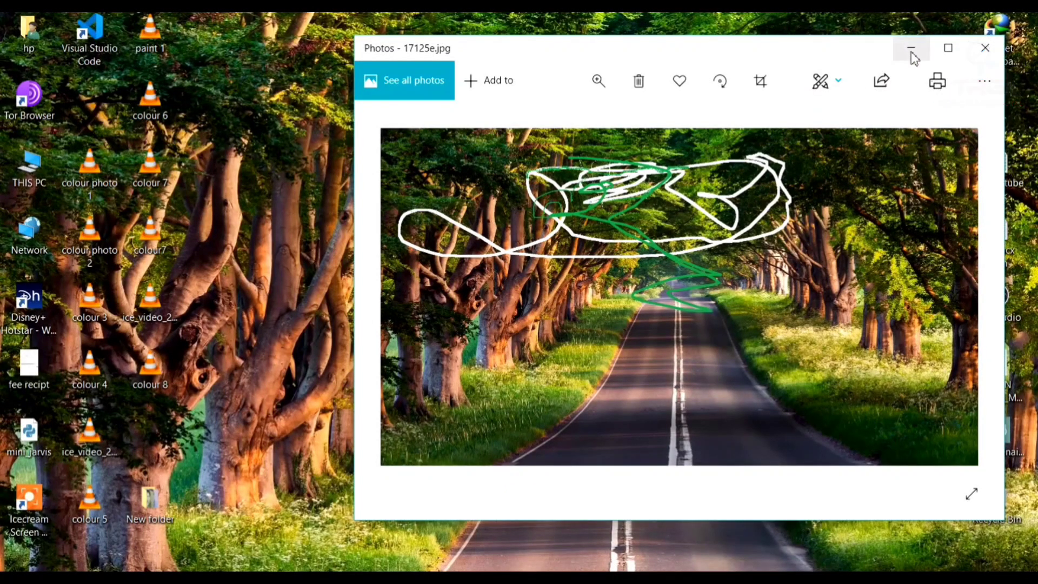
pyautogui.click(985, 49)
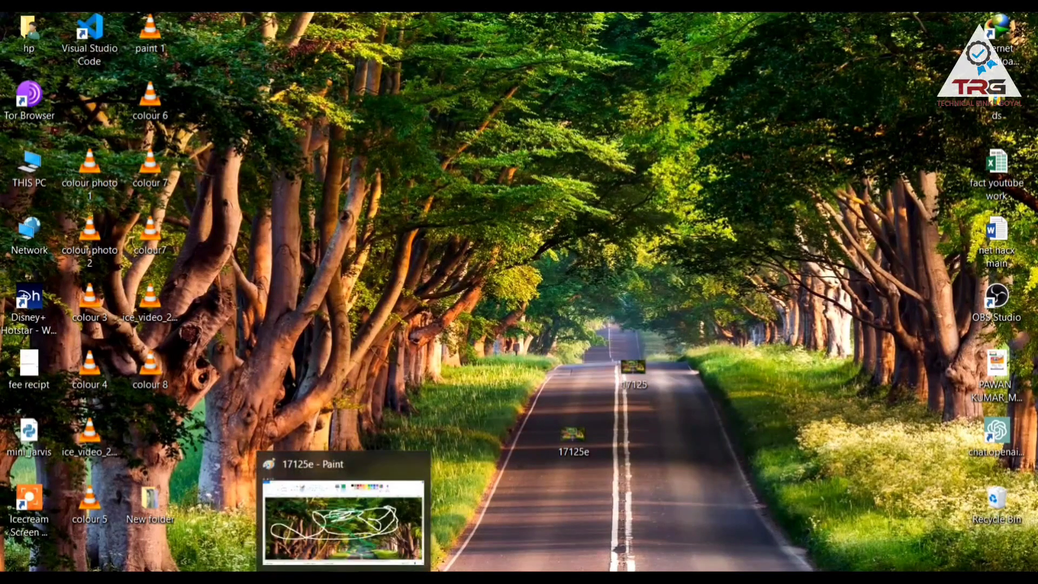
pyautogui.click(343, 576)
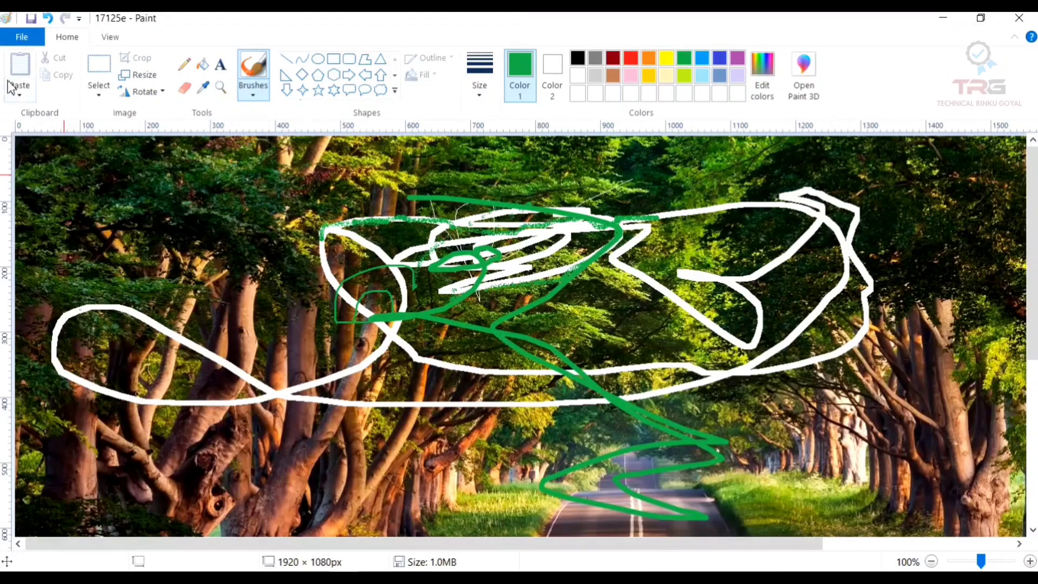
# Start a new blank picture, then open the 17125e picture from the Desktop folder.
pyautogui.click(21, 37)
pyautogui.click(42, 62)
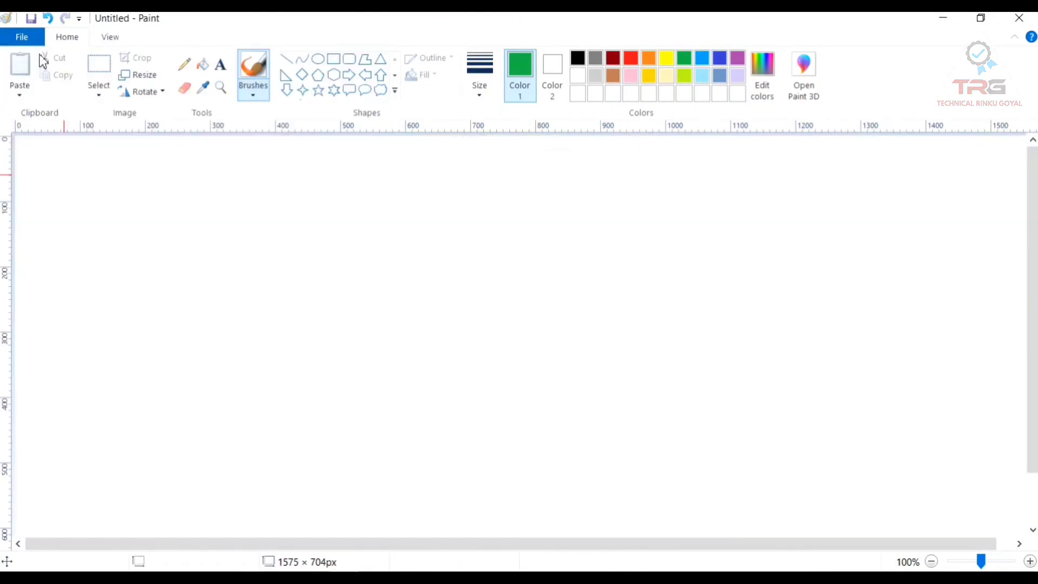
pyautogui.click(22, 37)
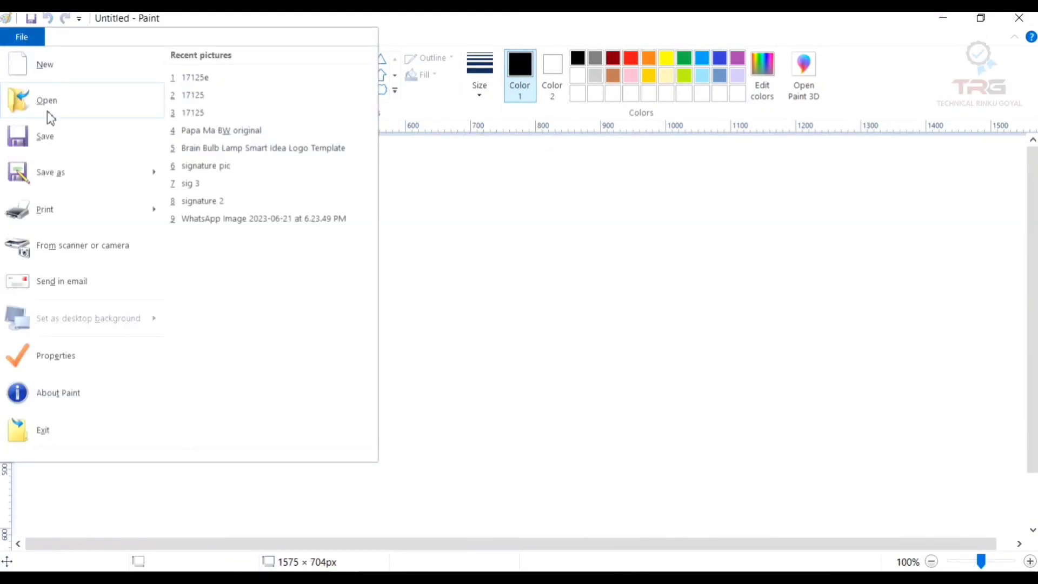
pyautogui.moveTo(65, 178)
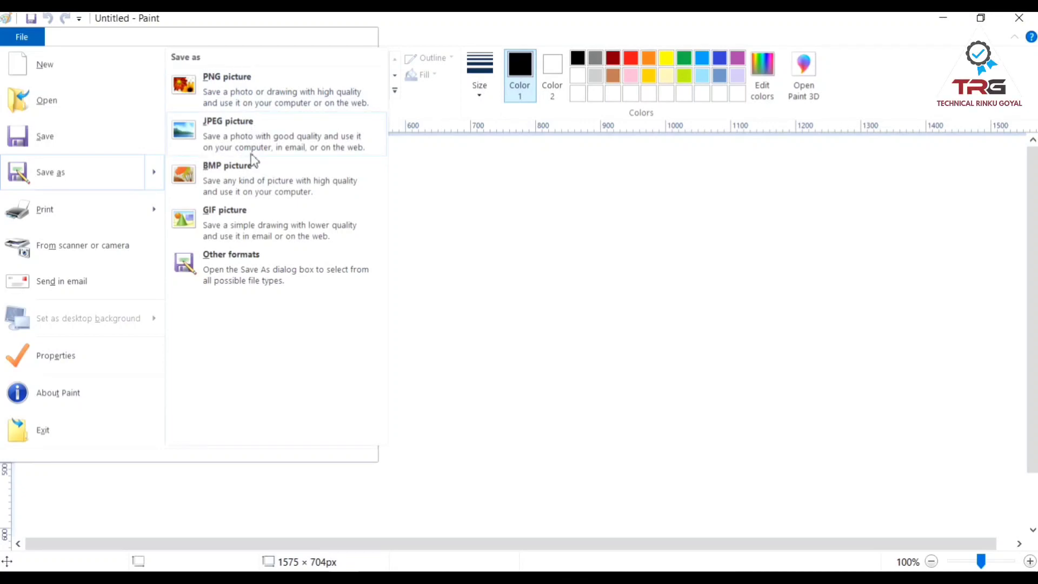
pyautogui.click(61, 110)
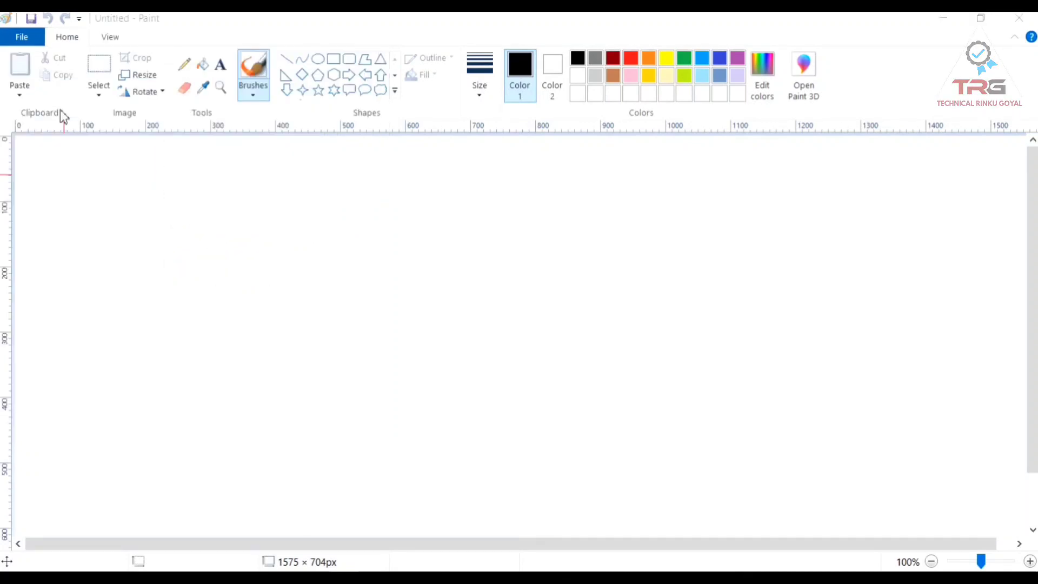
pyautogui.click(274, 199)
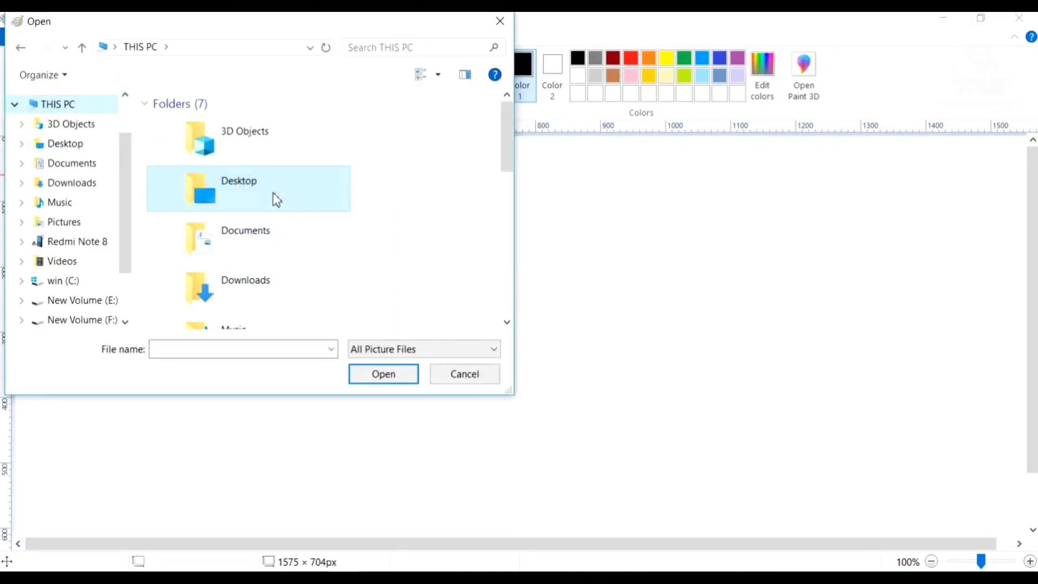
pyautogui.doubleClick(266, 198)
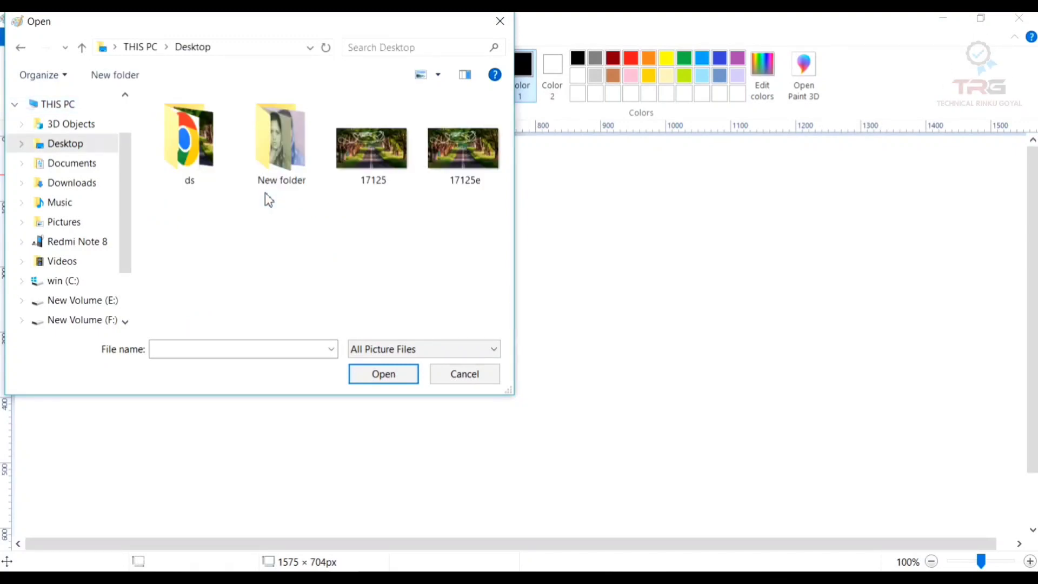
pyautogui.doubleClick(453, 148)
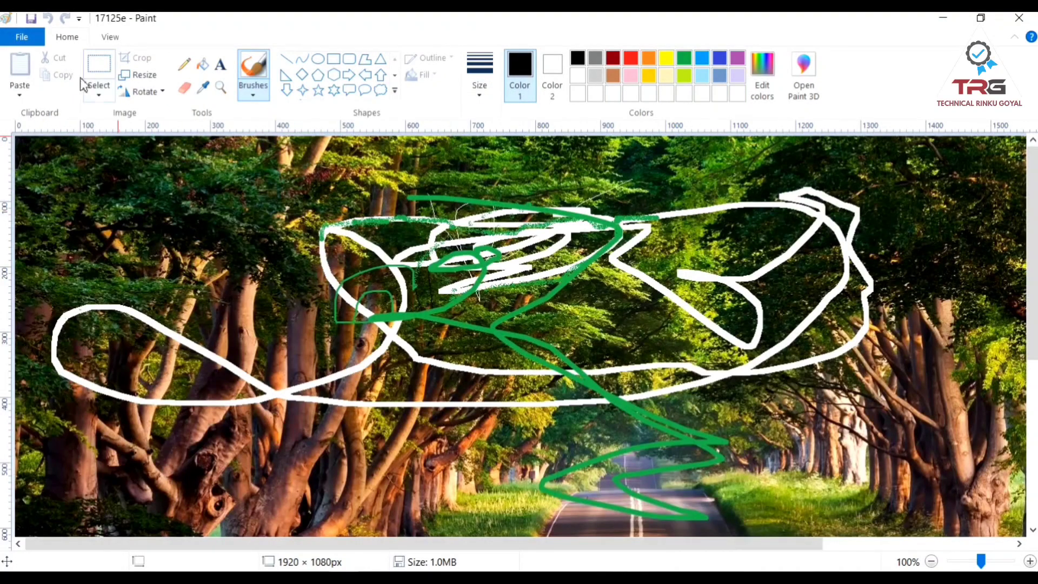
# Save the open picture as a PNG copy named 17125e on the Desktop.
pyautogui.click(30, 46)
pyautogui.moveTo(100, 188)
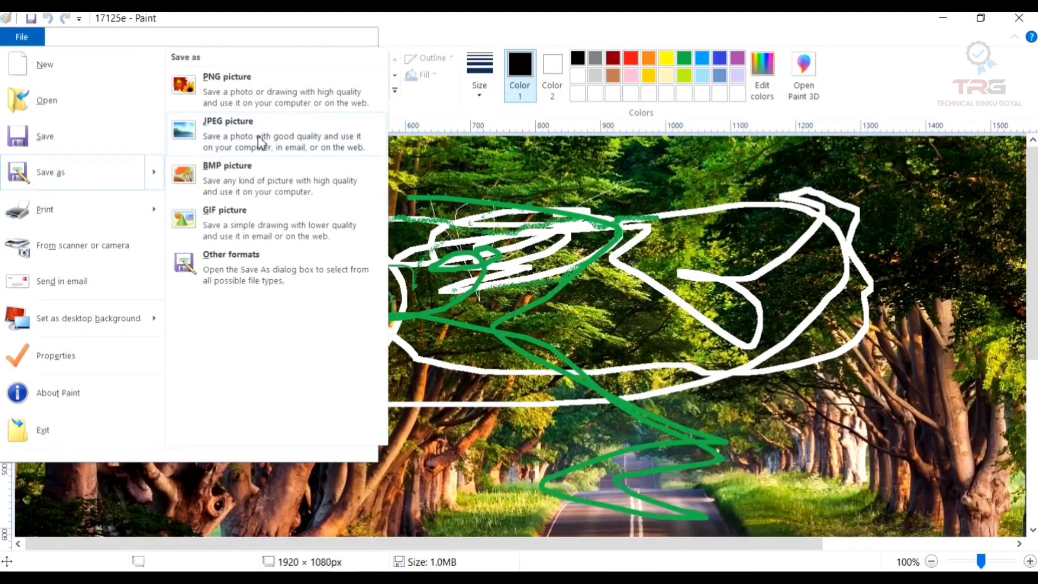
pyautogui.click(271, 97)
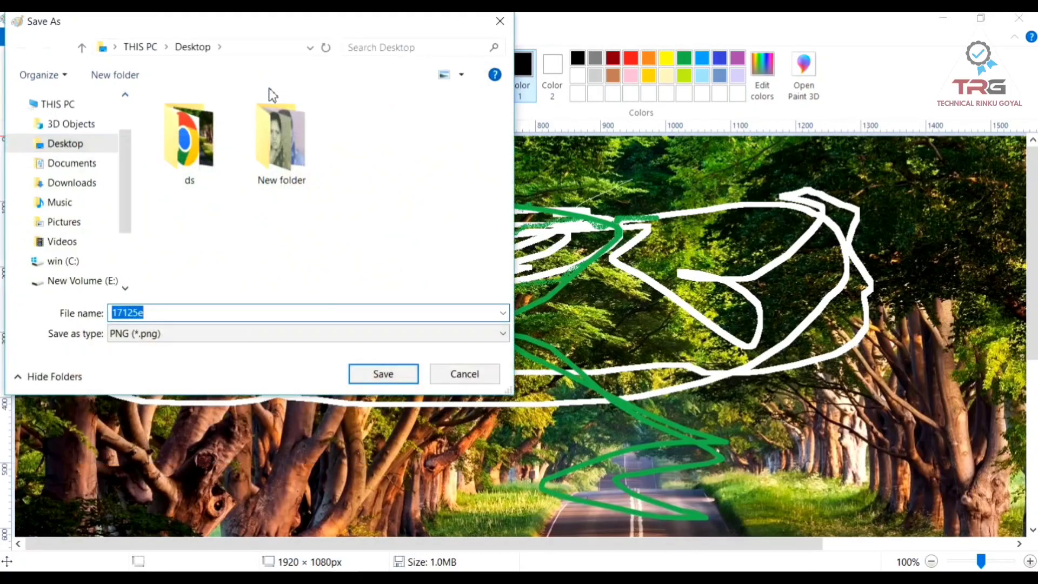
pyautogui.click(186, 348)
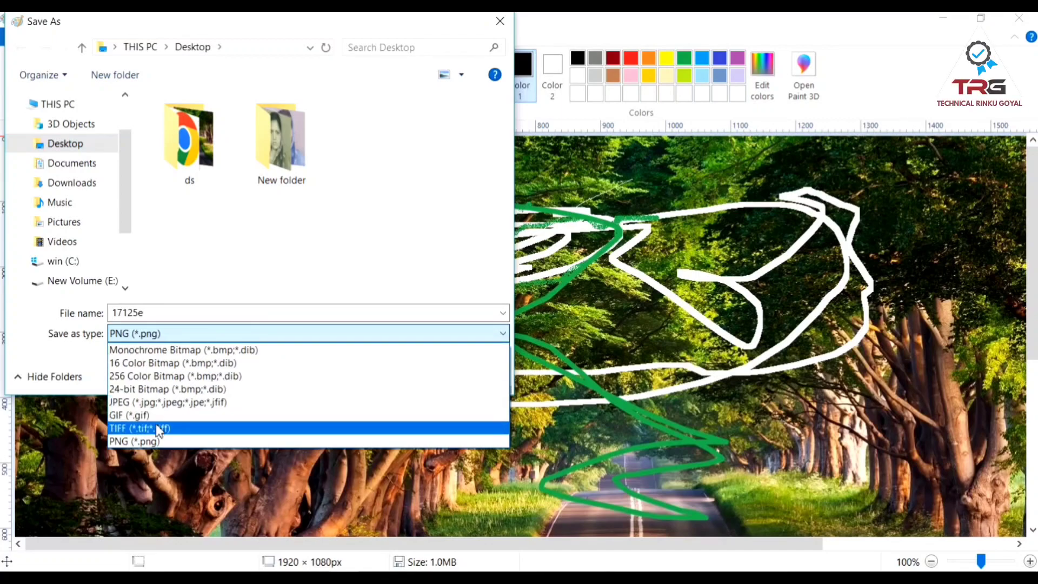
pyautogui.click(126, 439)
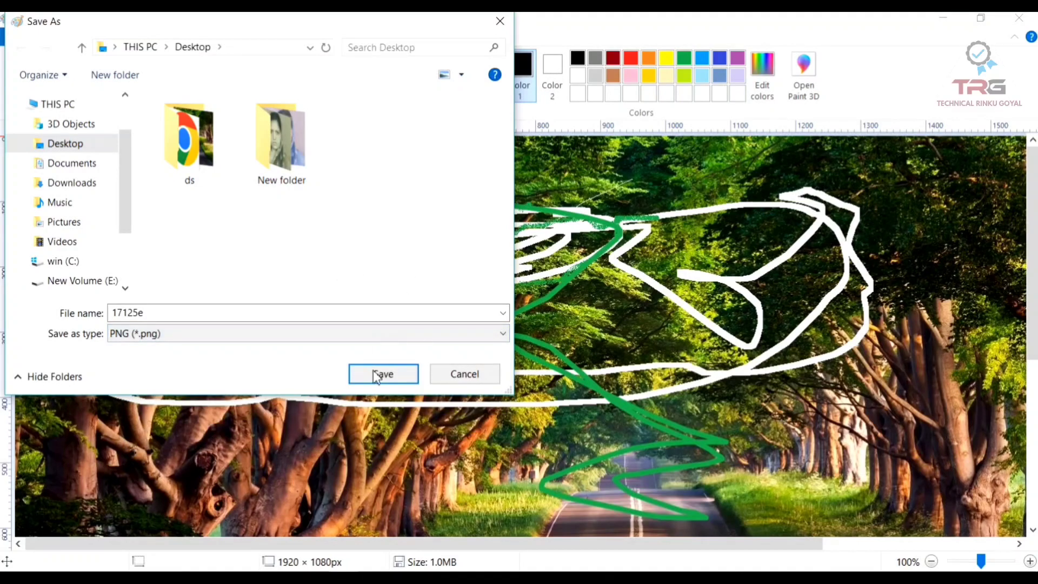
pyautogui.click(377, 384)
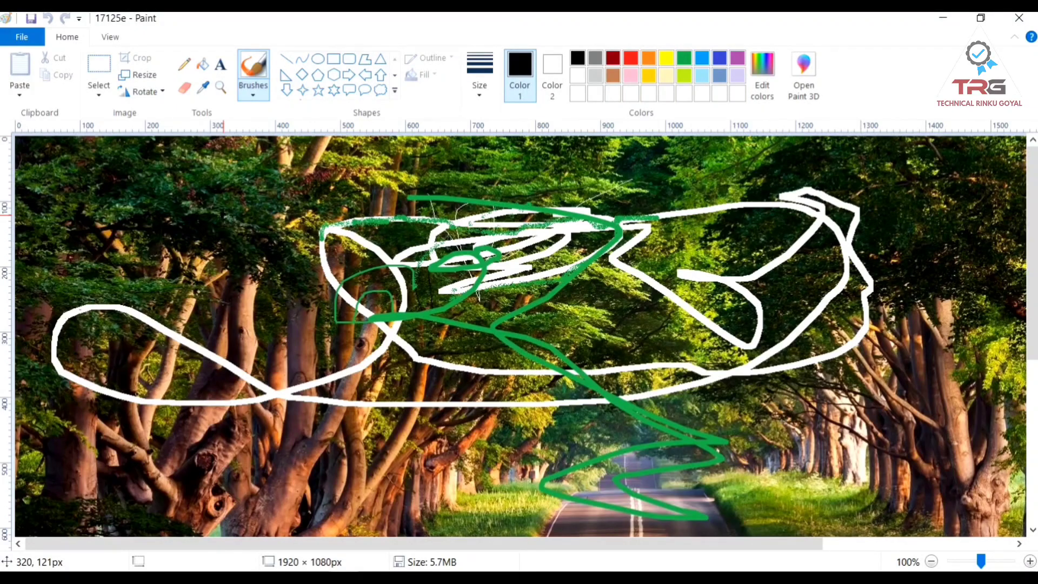
# Show the desktop and move the new PNG 17125e icon onto the road, beside the JPEG 17125e and below 17125.
pyautogui.press('super+d')
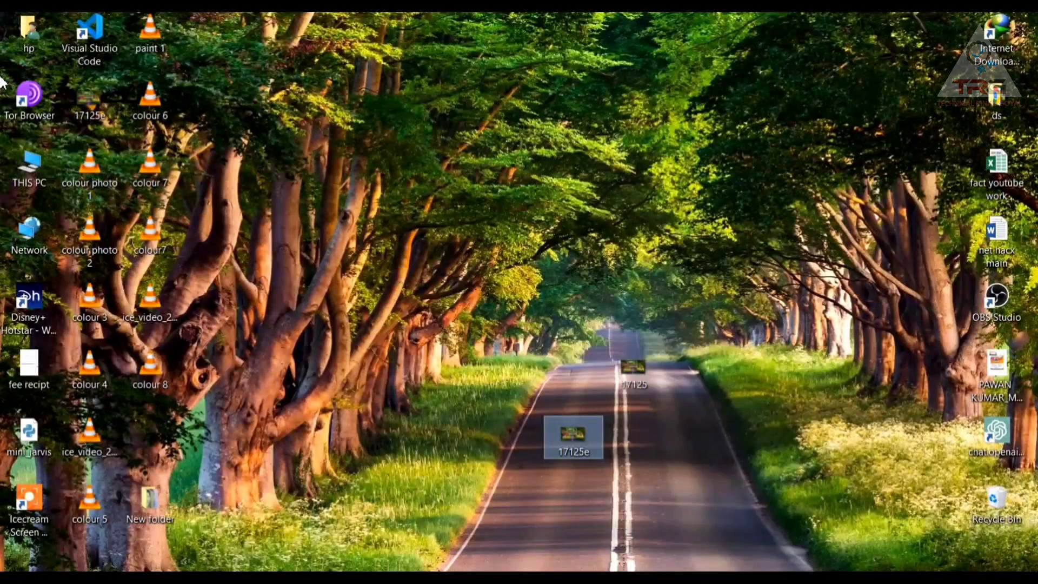
pyautogui.click(73, 95)
pyautogui.moveTo(74, 95); pyautogui.dragTo(686, 518)
pyautogui.moveTo(663, 434); pyautogui.dragTo(663, 433)
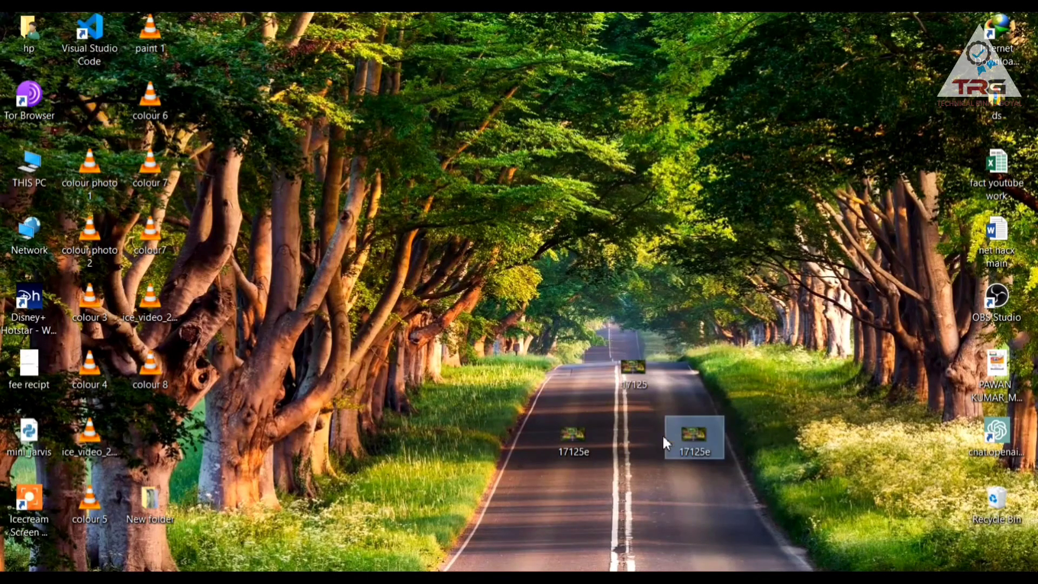
# Check the file type in the properties of the PNG 17125e file and close them.
pyautogui.click(563, 428)
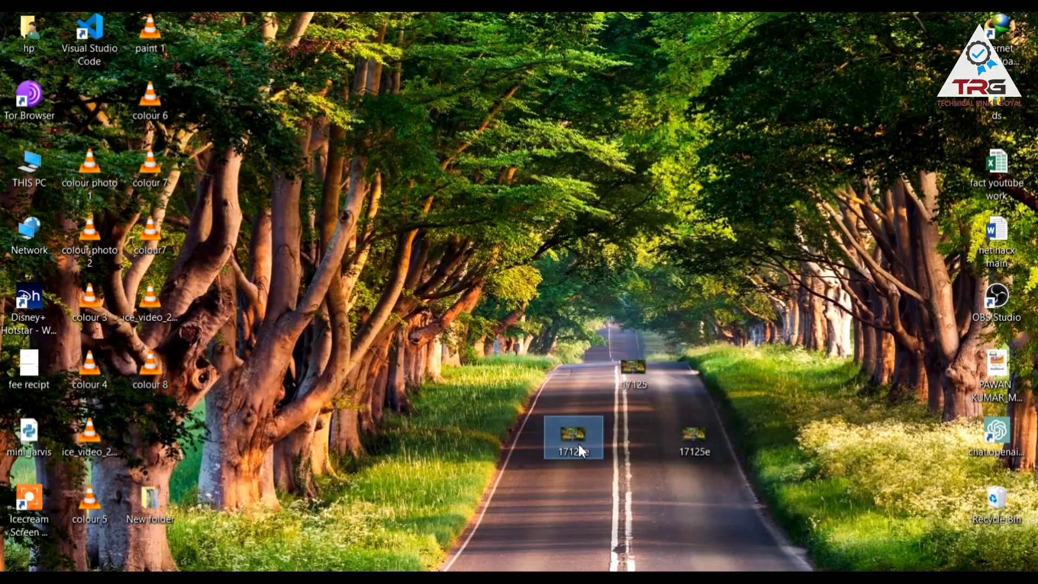
pyautogui.click(681, 441)
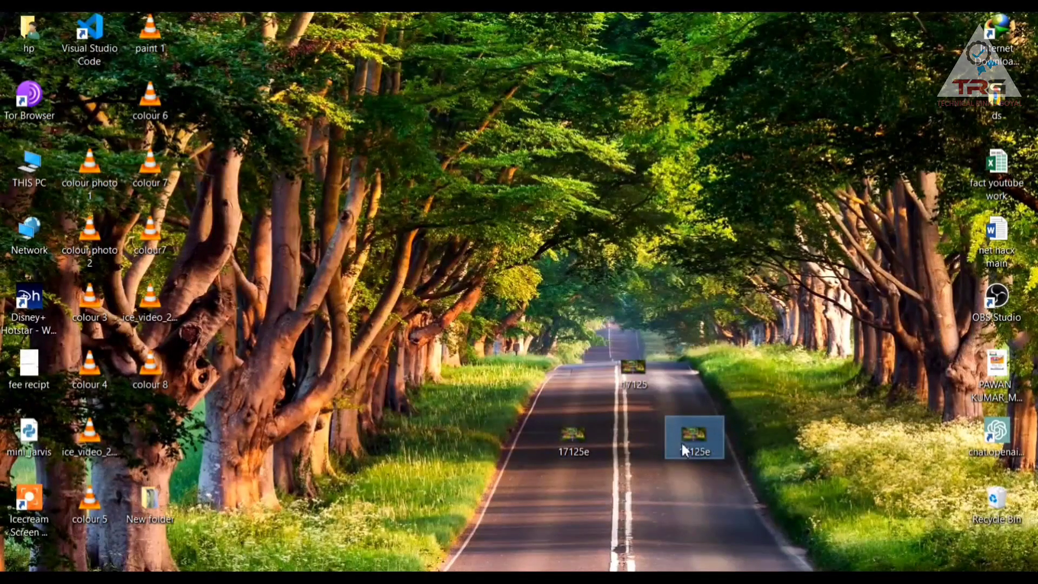
pyautogui.rightClick(681, 442)
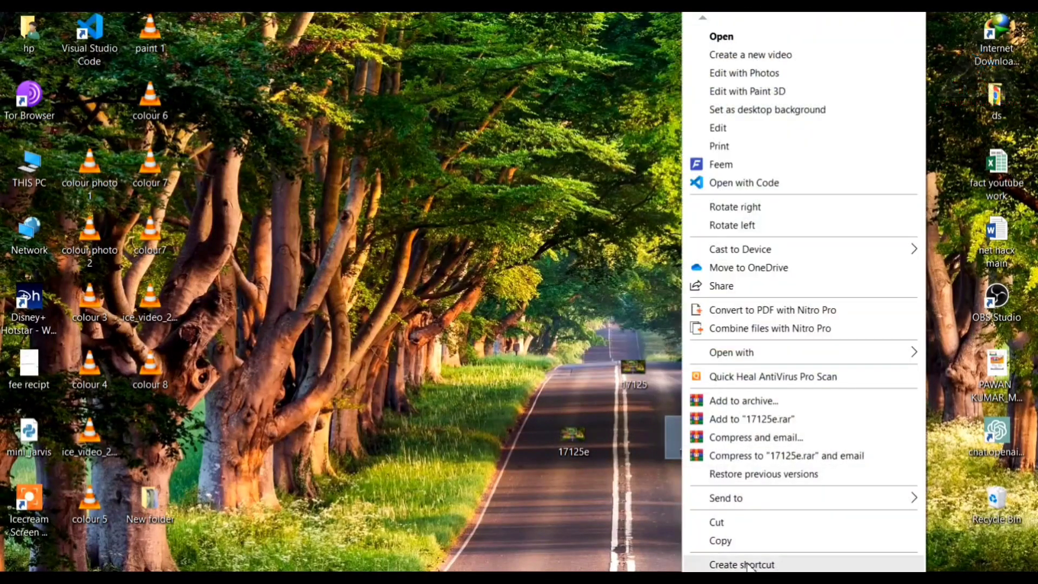
pyautogui.scroll(-3, 733, 549)
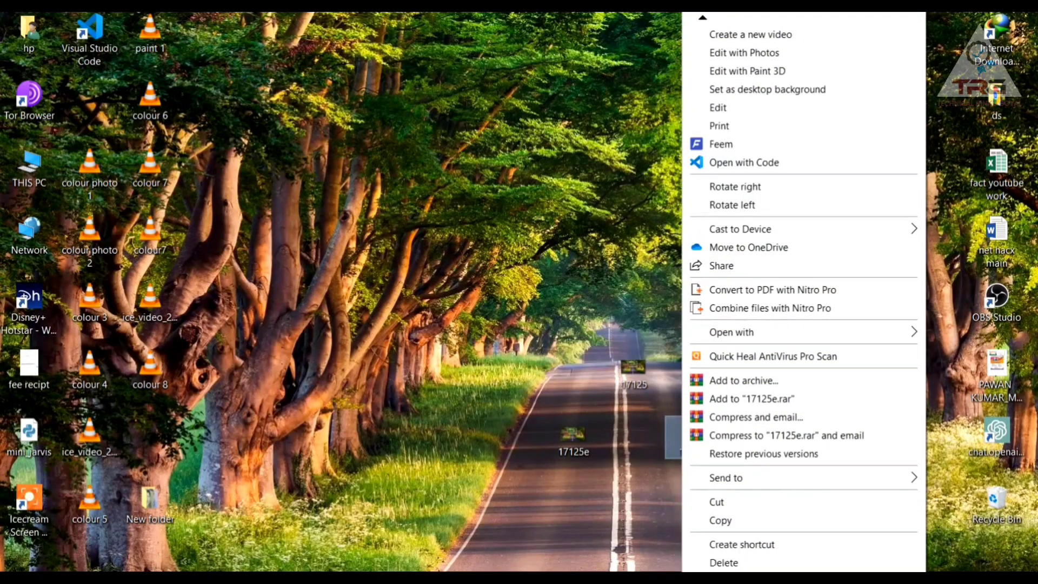
pyautogui.click(731, 549)
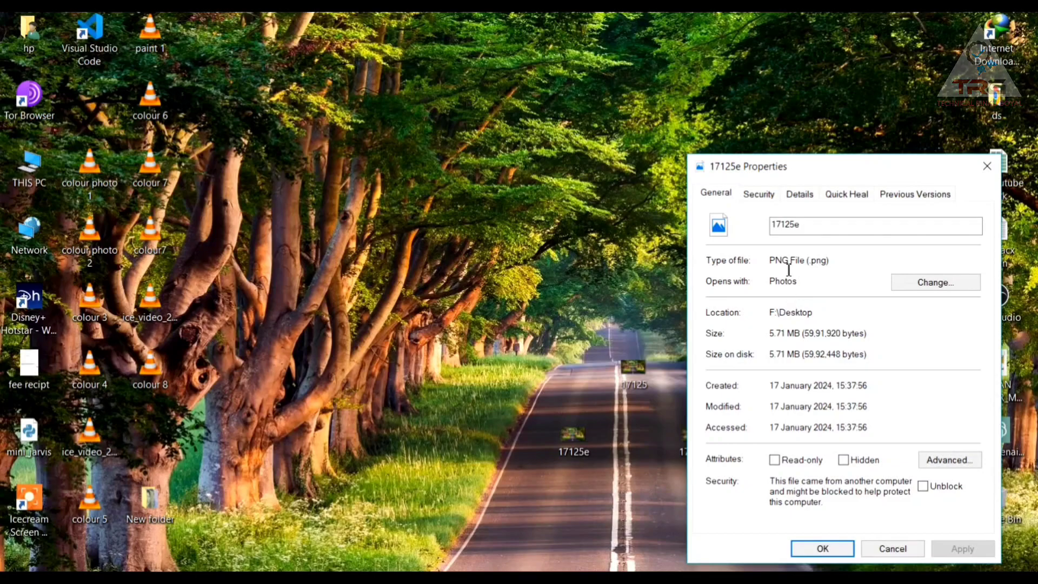
pyautogui.moveTo(775, 261); pyautogui.dragTo(830, 261)
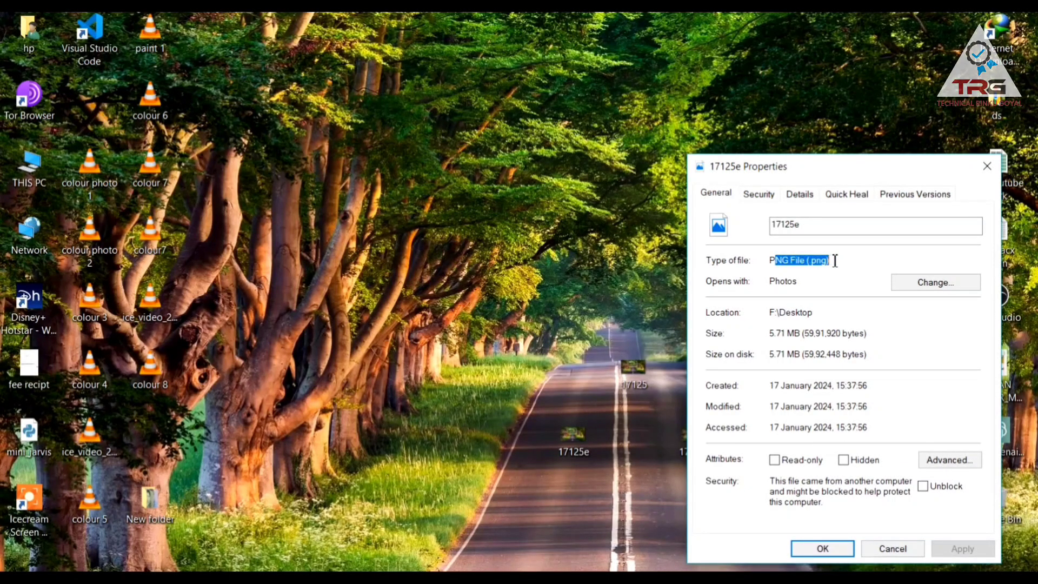
pyautogui.click(893, 549)
# Check the file type and size in the properties of the JPEG 17125e file, close them and return to Paint.
pyautogui.click(558, 437)
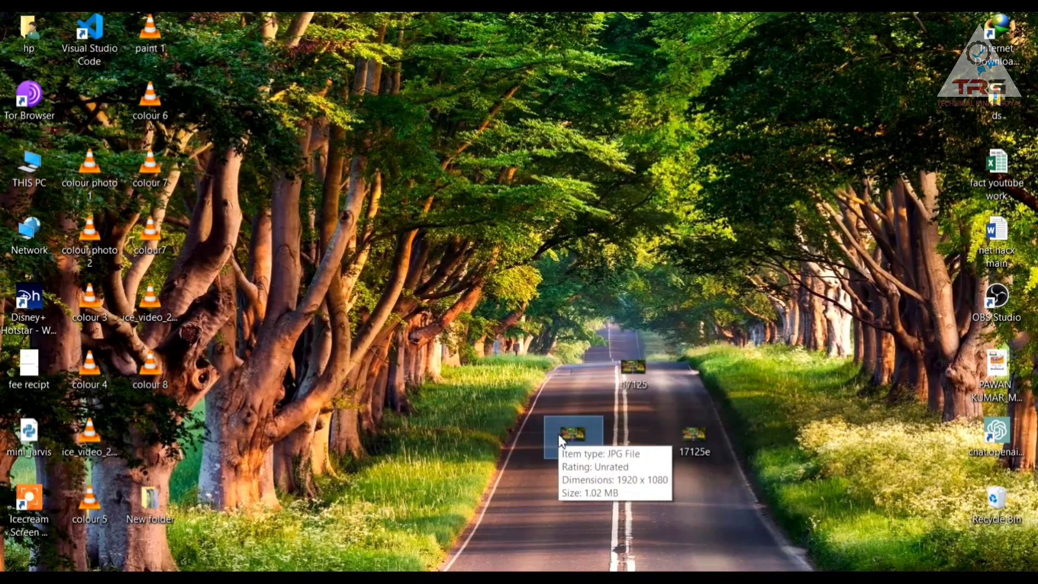
pyautogui.rightClick(560, 440)
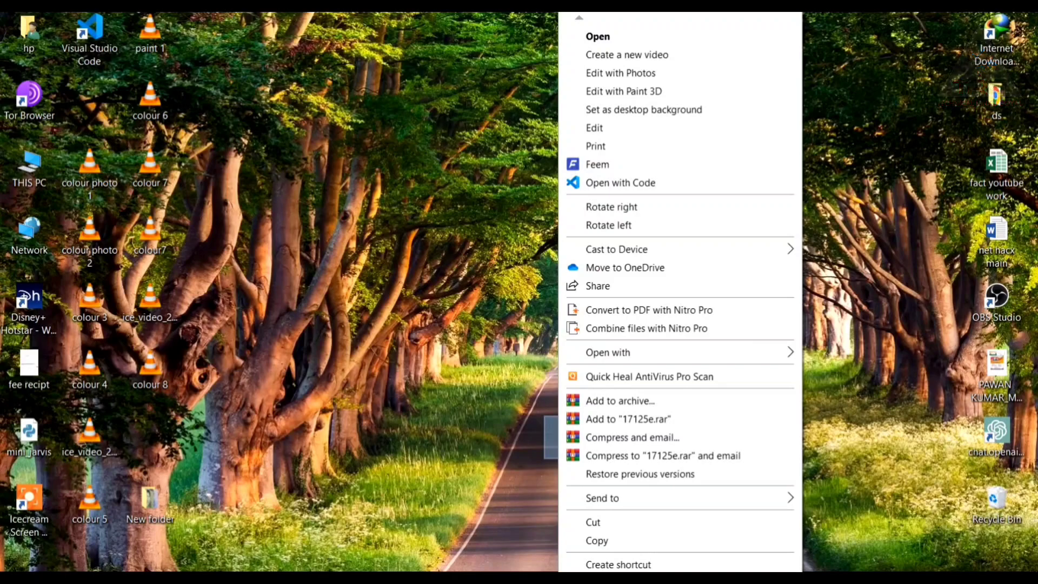
pyautogui.scroll(-4, 680, 292)
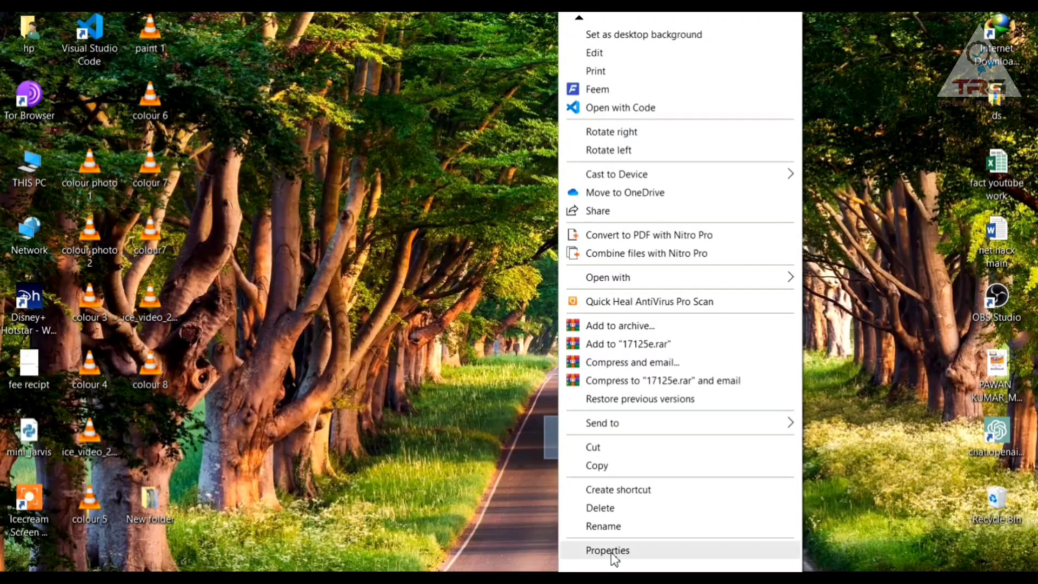
pyautogui.click(609, 551)
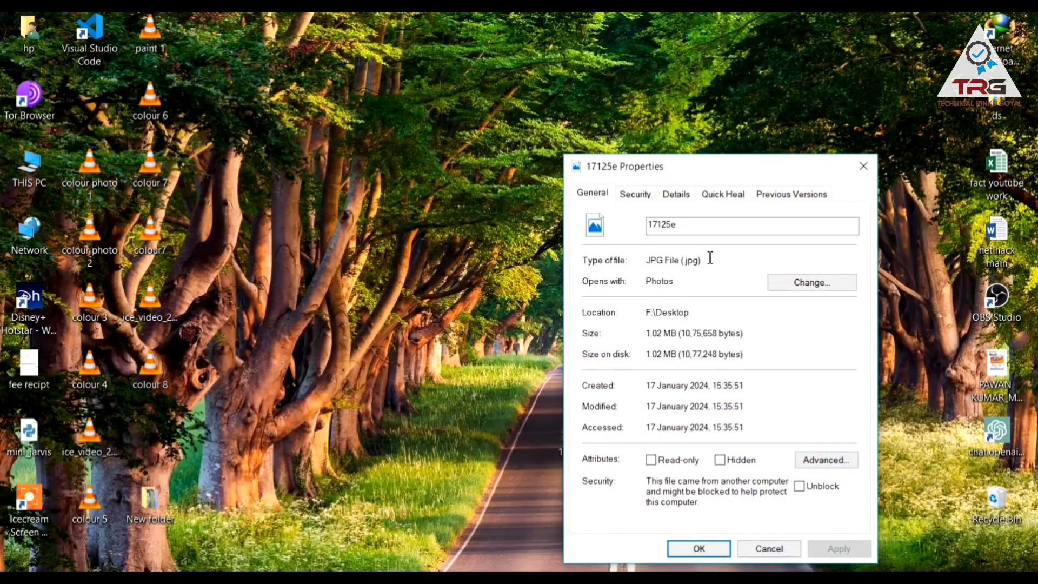
pyautogui.moveTo(710, 258); pyautogui.dragTo(651, 260)
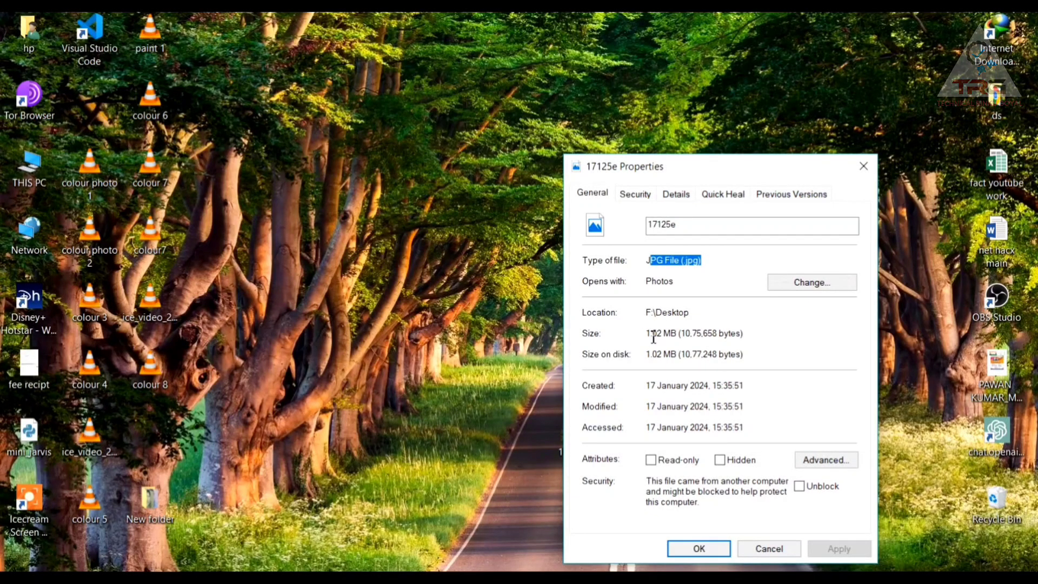
pyautogui.moveTo(654, 339); pyautogui.dragTo(682, 340)
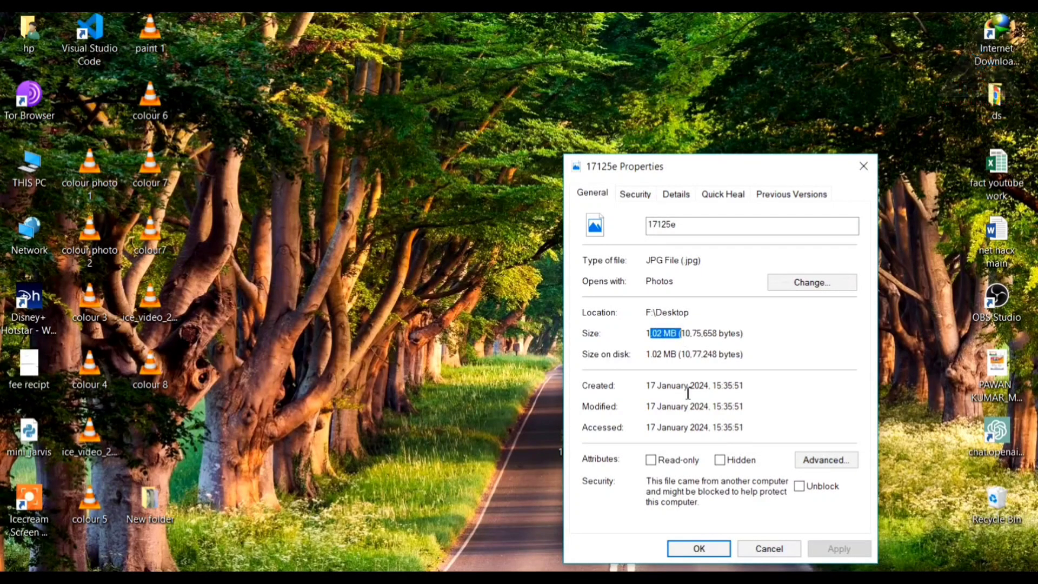
pyautogui.click(768, 549)
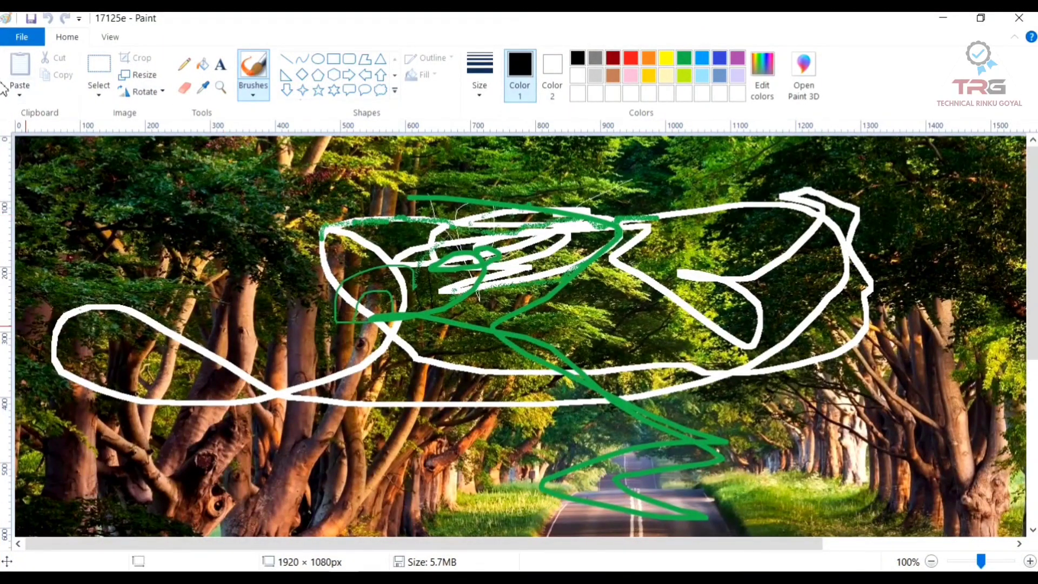
# Review the printers available for the picture, select Microsoft Print to PDF and cancel without printing.
pyautogui.click(15, 37)
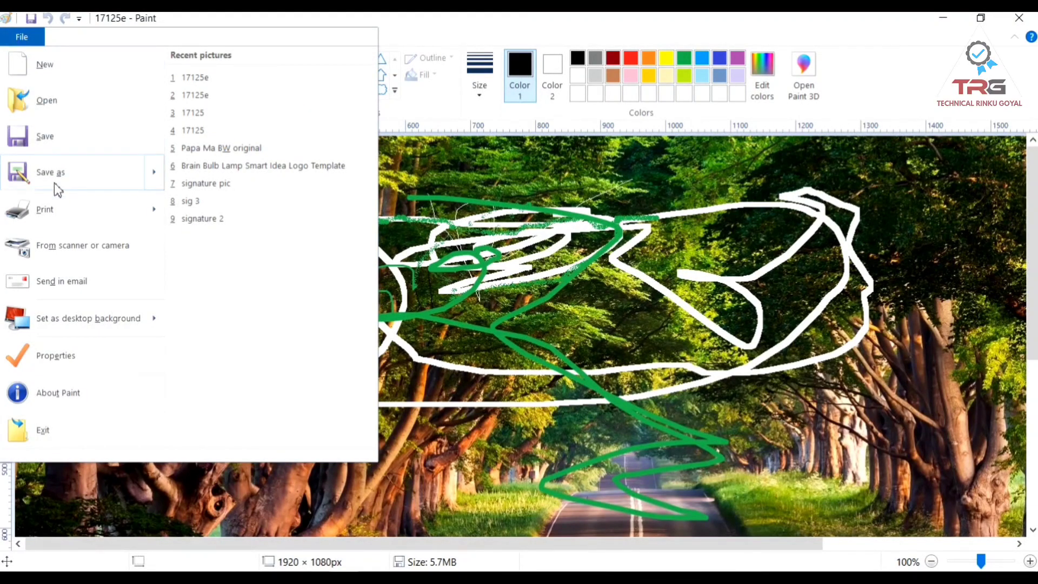
pyautogui.moveTo(63, 224)
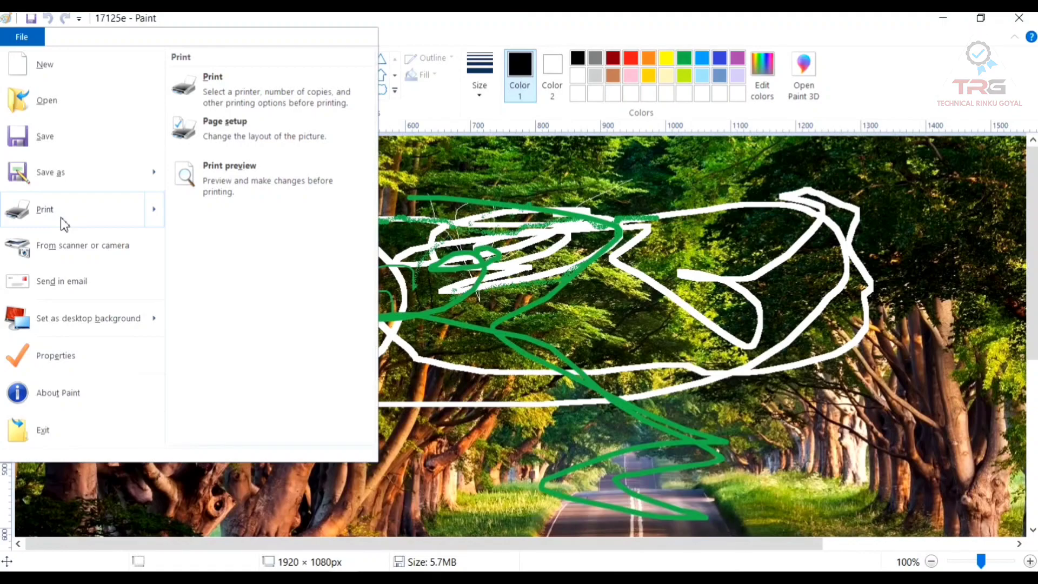
pyautogui.click(60, 219)
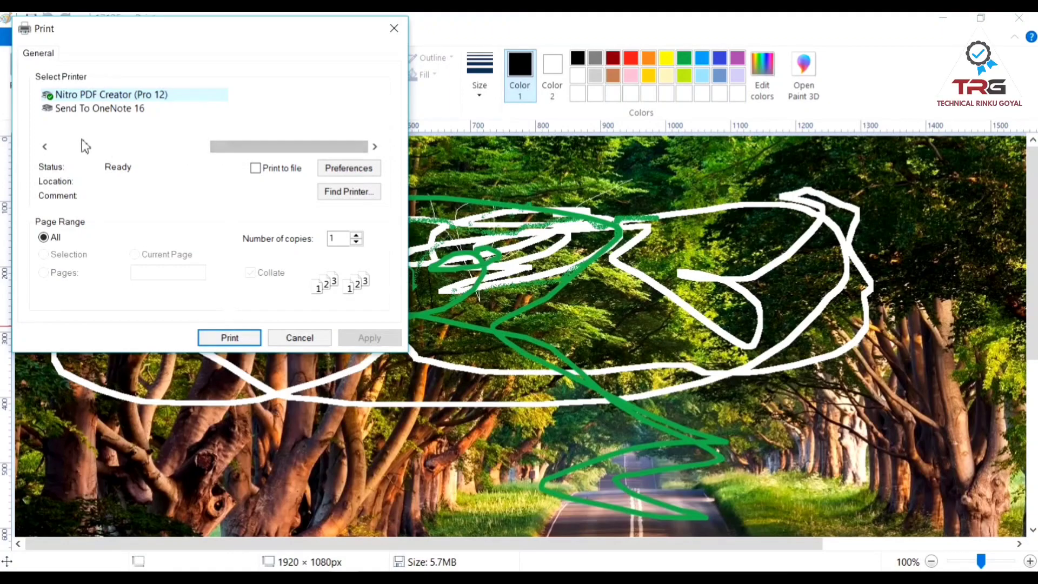
pyautogui.moveTo(220, 148); pyautogui.dragTo(53, 147)
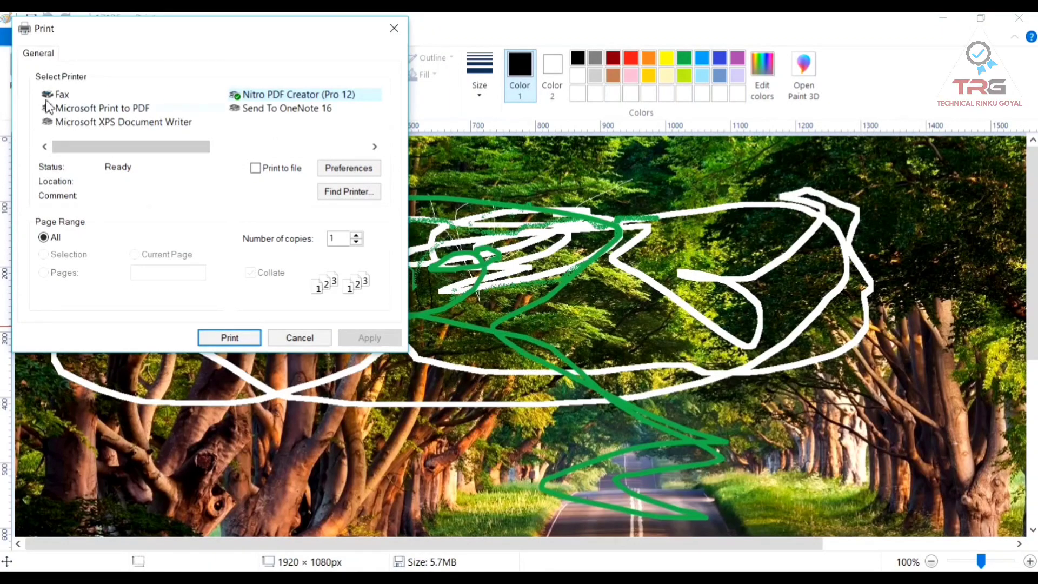
pyautogui.click(92, 112)
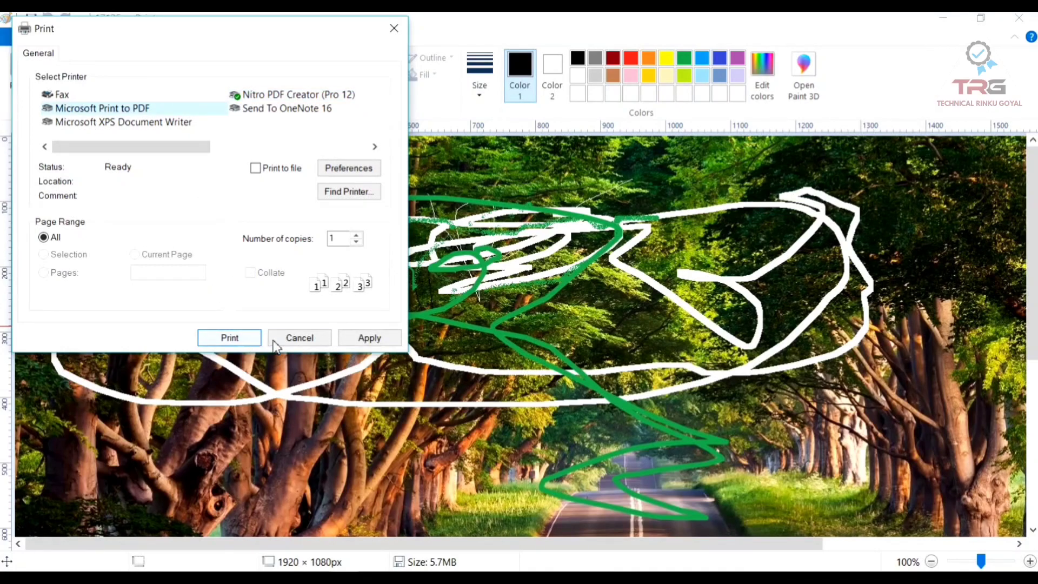
pyautogui.click(299, 339)
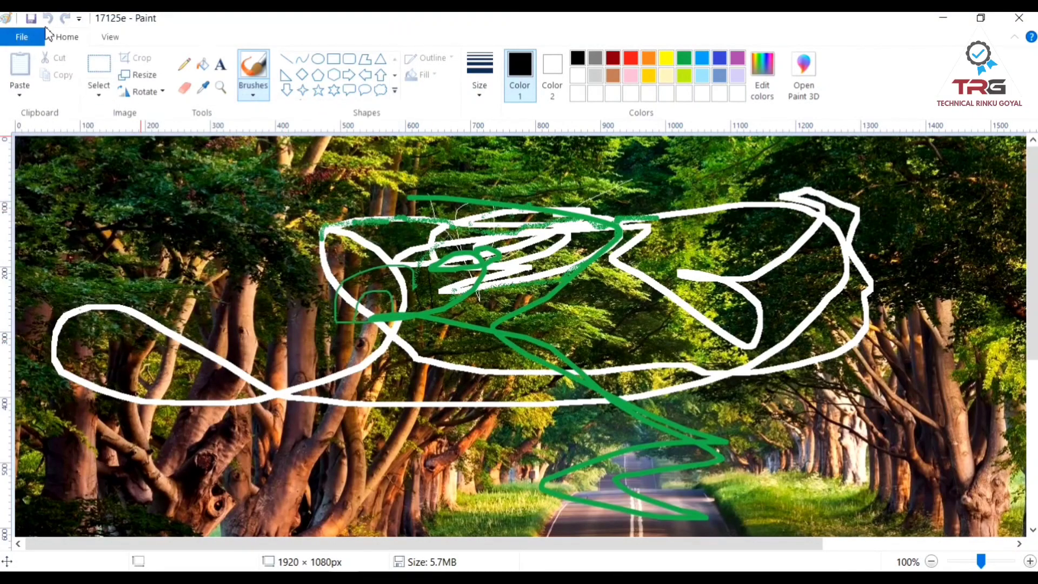
# Start a camera import from the connected Redmi Note 8, compare the Detail and Thumbnails views, and cancel the import.
pyautogui.click(22, 37)
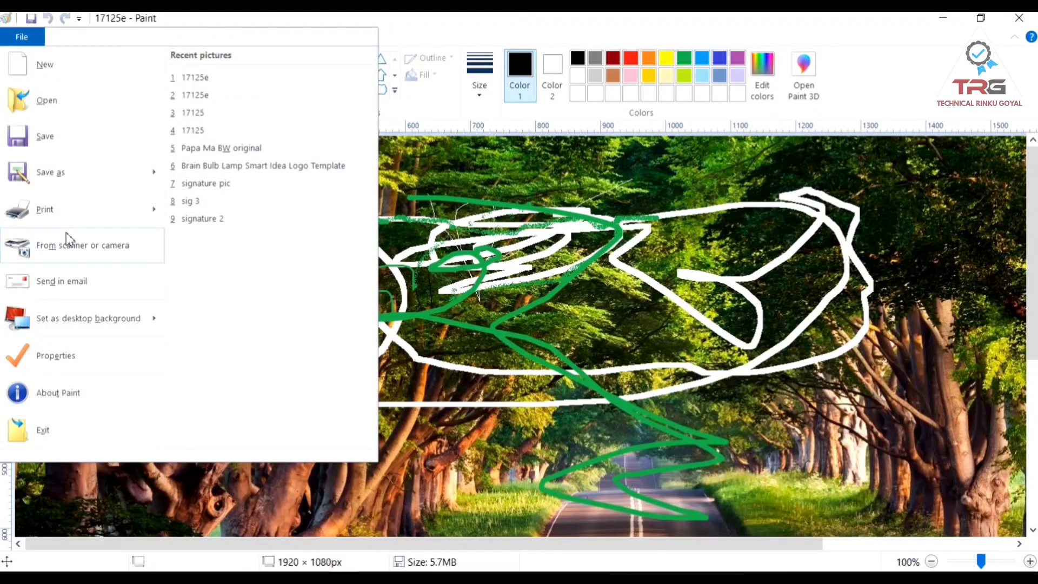
pyautogui.click(91, 259)
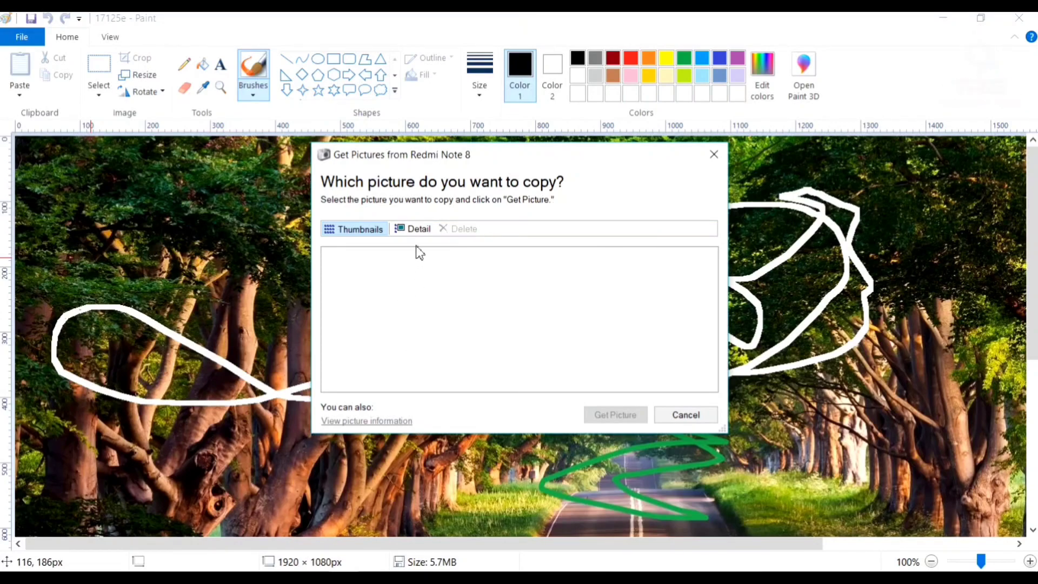
pyautogui.click(416, 232)
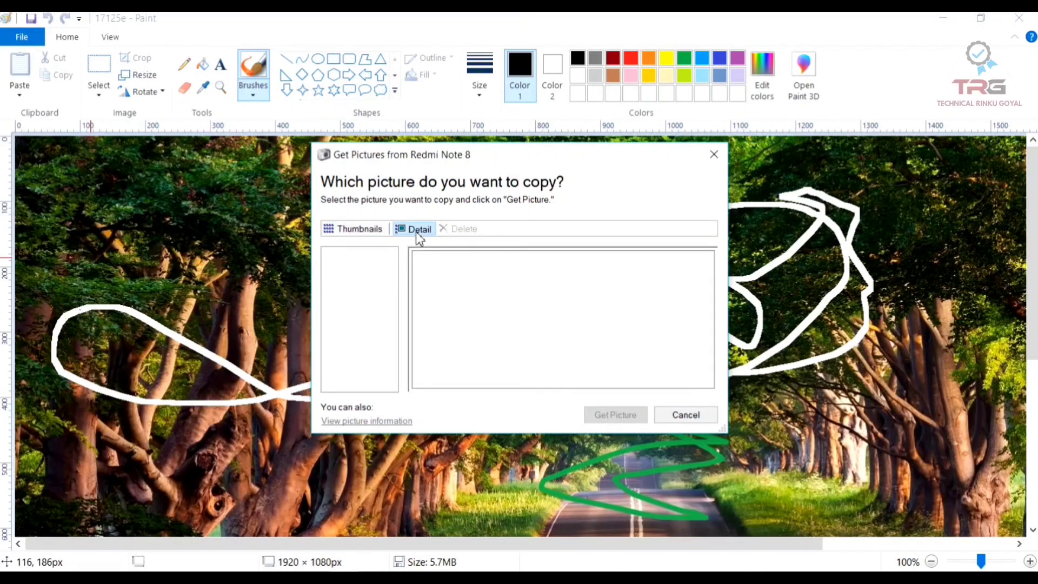
pyautogui.click(352, 242)
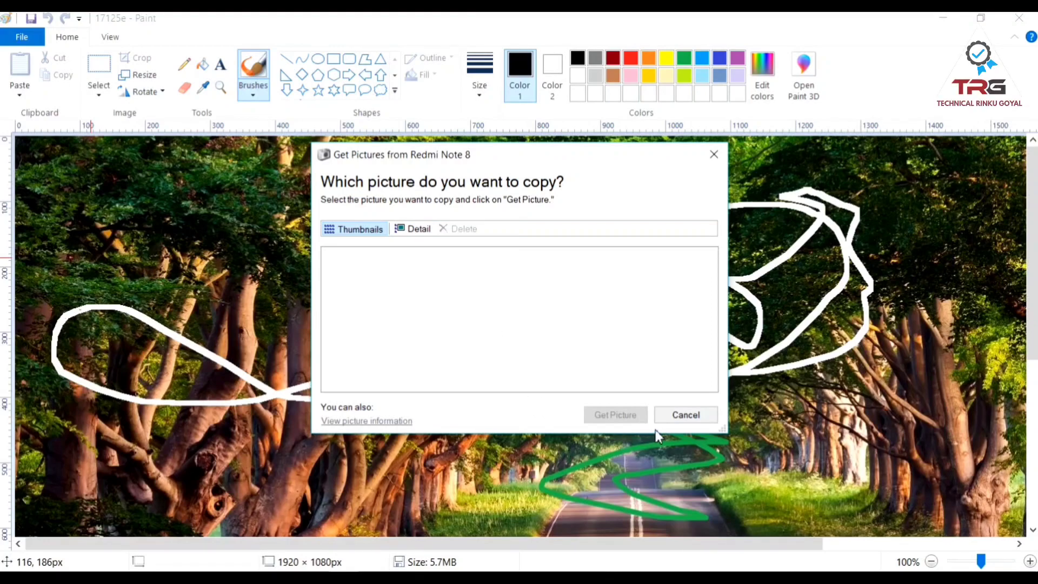
pyautogui.click(680, 419)
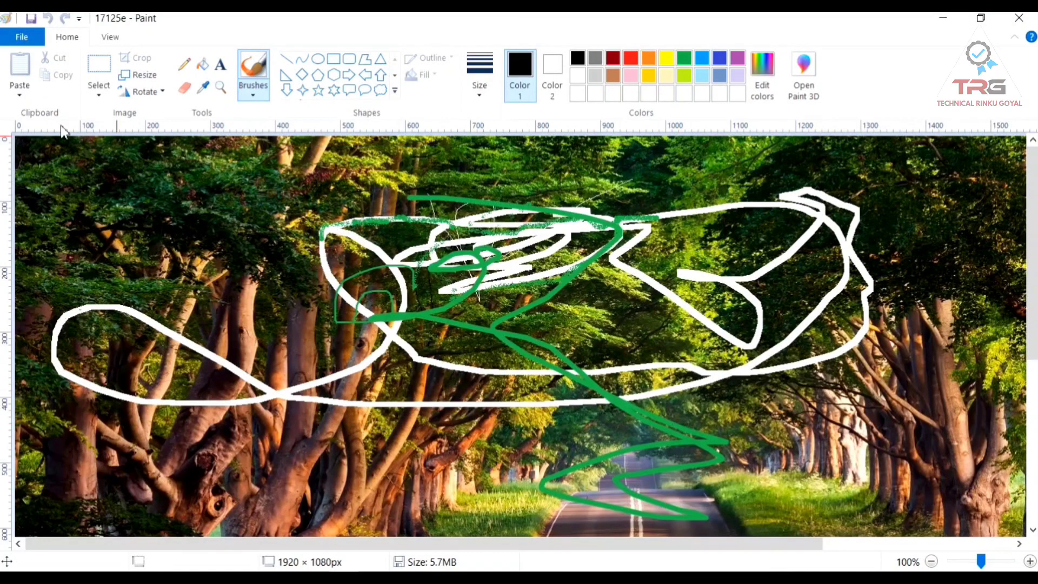
# Try to send the picture as an email attachment and dismiss the Outlook dialog.
pyautogui.click(13, 36)
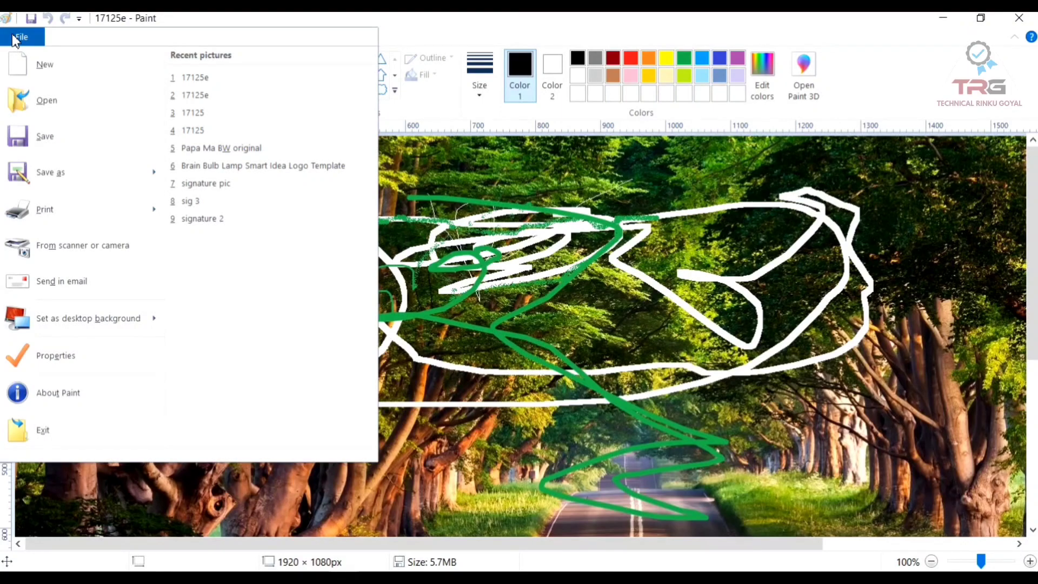
pyautogui.click(61, 286)
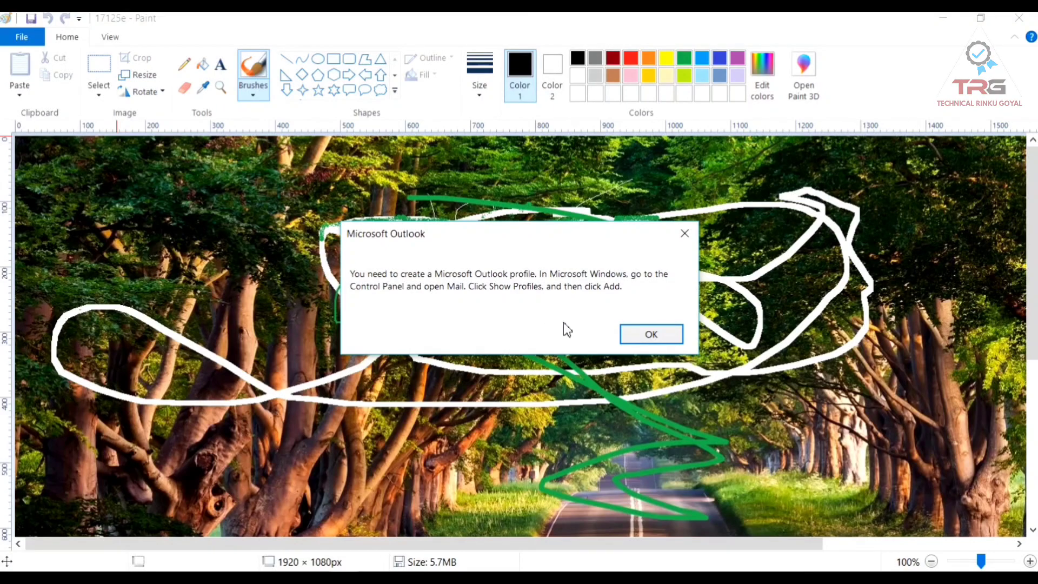
pyautogui.click(628, 335)
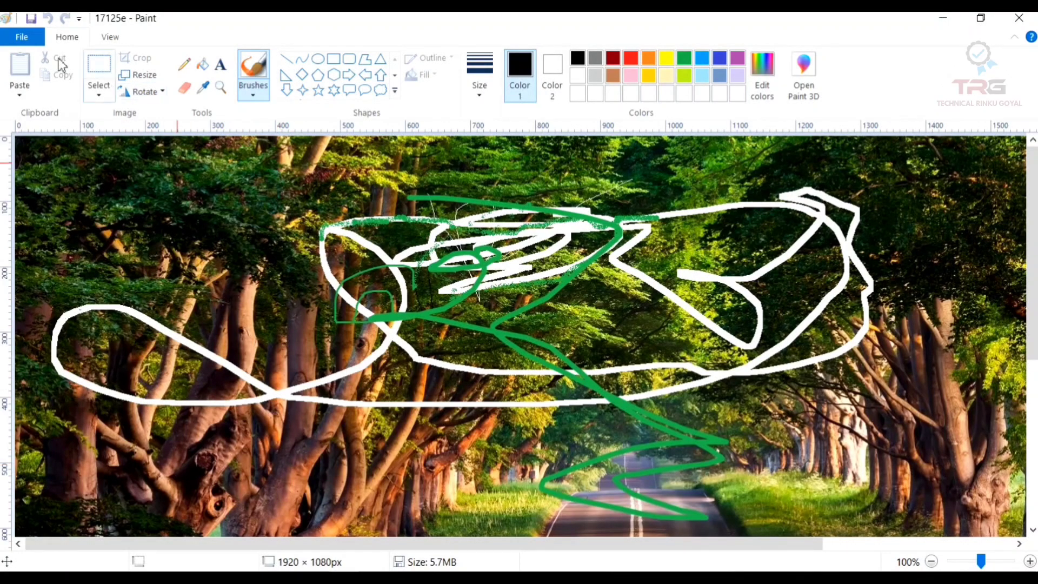
# Launch Outlook 2016, go through its setup to the fields for adding an email account, and cancel back to Paint.
pyautogui.click(29, 40)
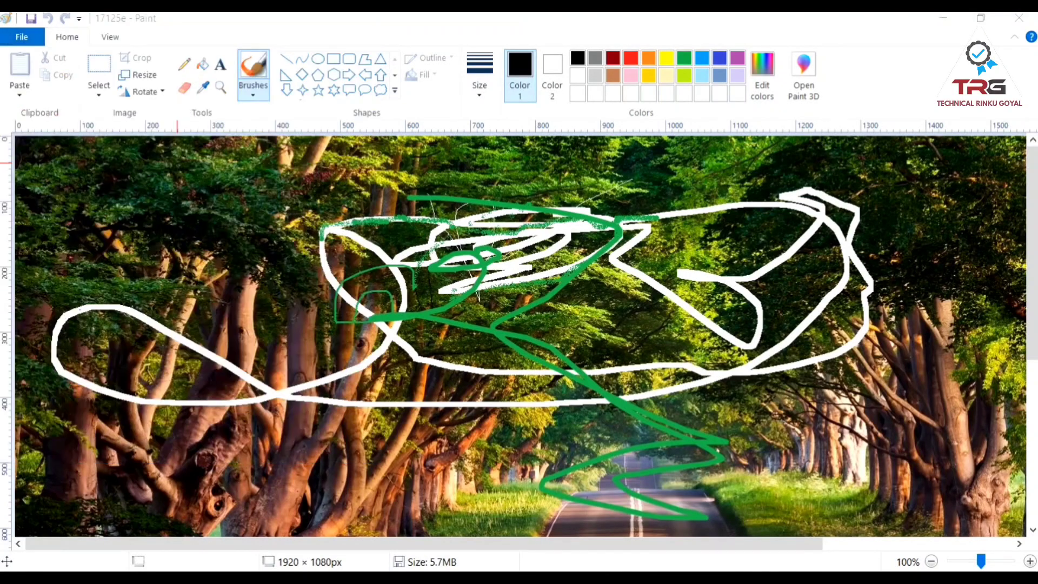
pyautogui.press('super')
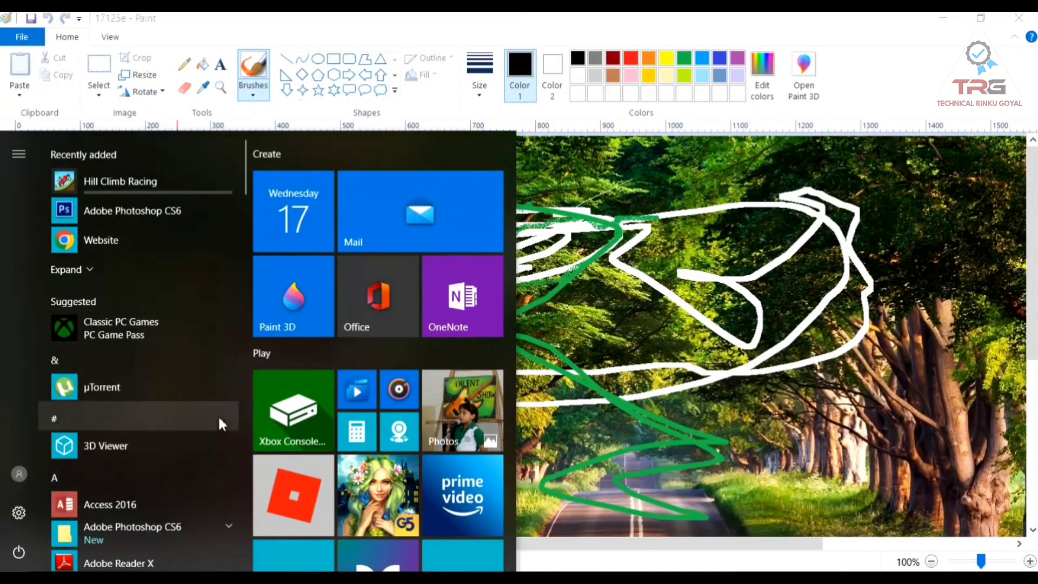
pyautogui.moveTo(245, 180); pyautogui.dragTo(251, 397)
pyautogui.click(132, 446)
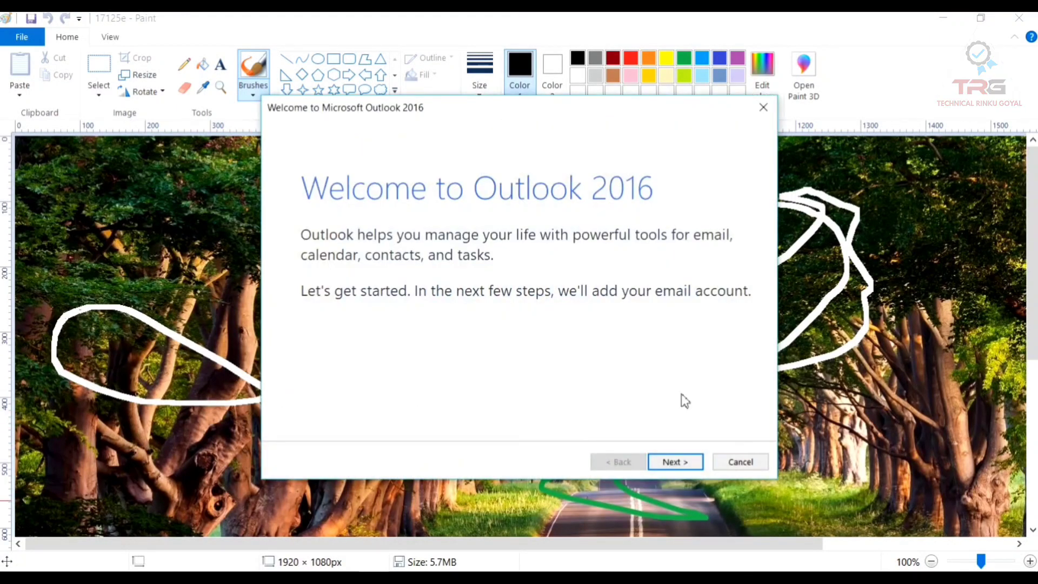
pyautogui.click(670, 464)
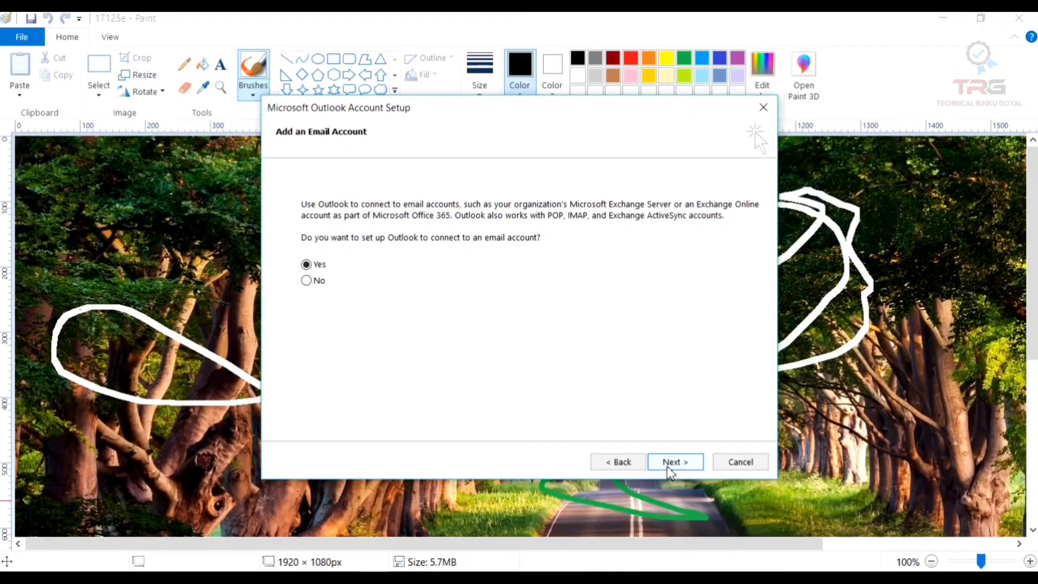
pyautogui.click(671, 462)
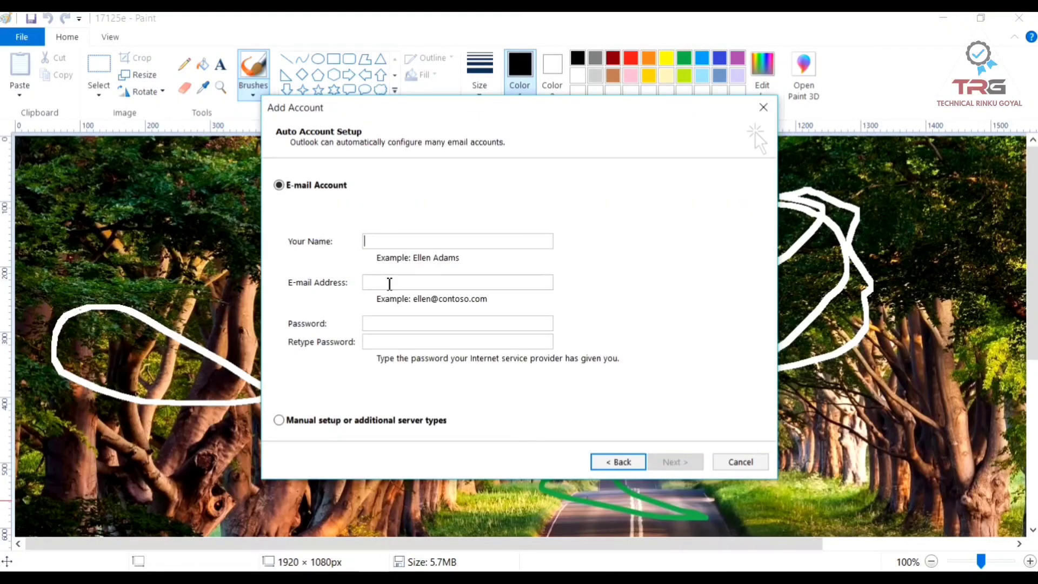
pyautogui.click(388, 324)
pyautogui.click(389, 343)
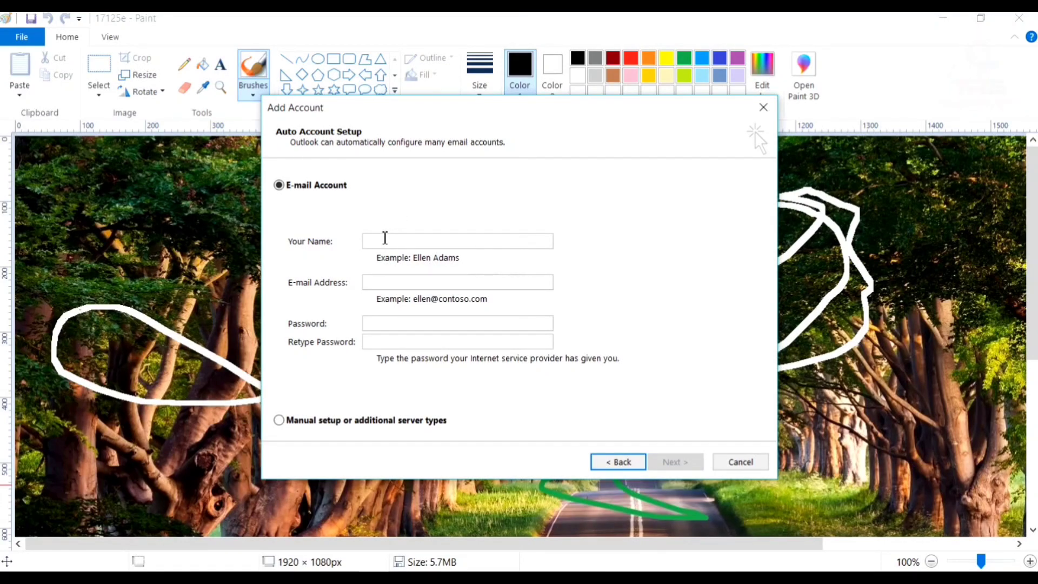
pyautogui.press('Escape')
pyautogui.click(672, 341)
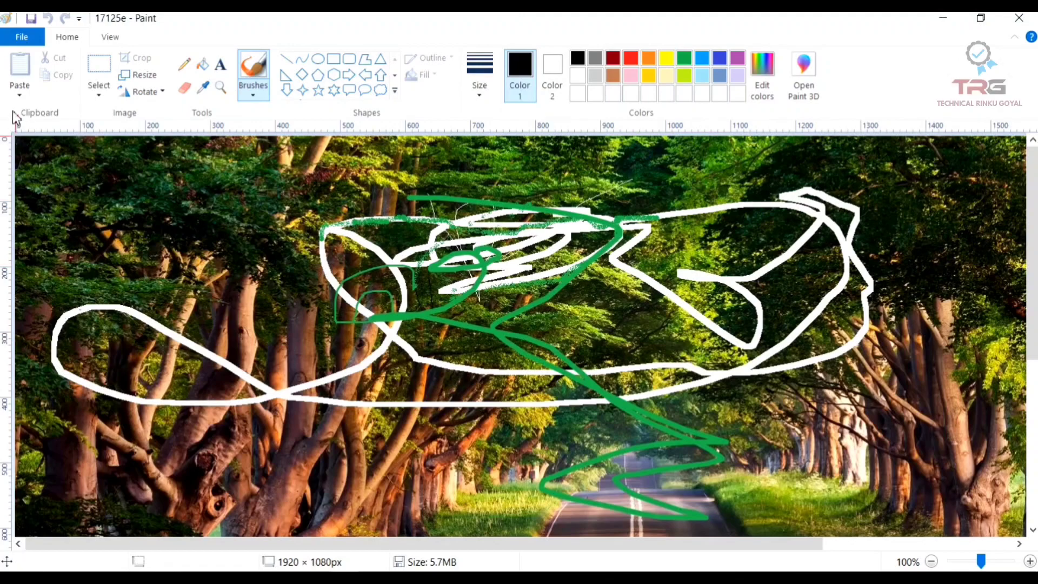
# Check the picture's file attributes, units, colors, width and height in its image properties, and cancel without changes.
pyautogui.click(20, 41)
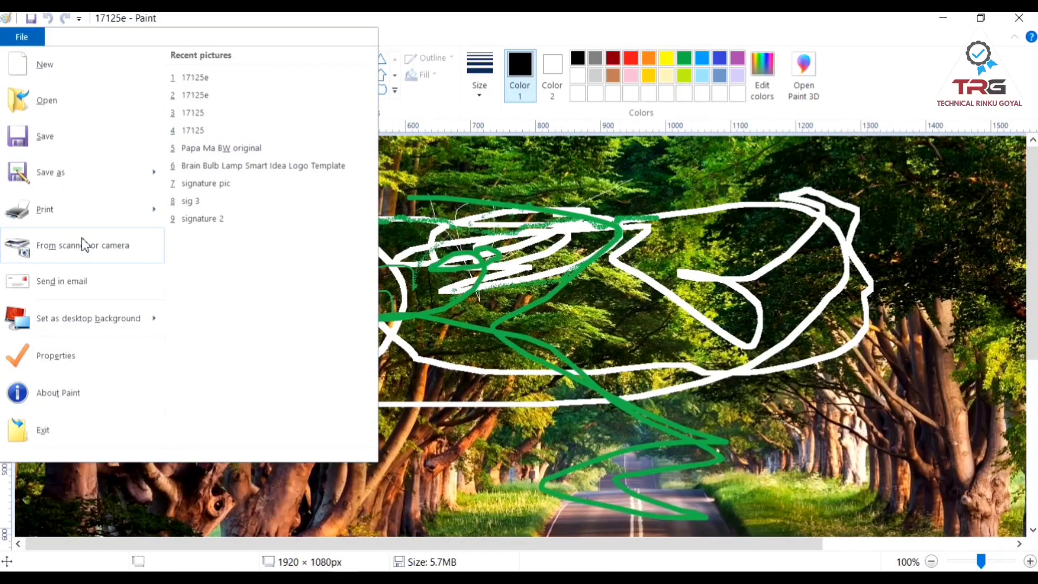
pyautogui.moveTo(123, 329)
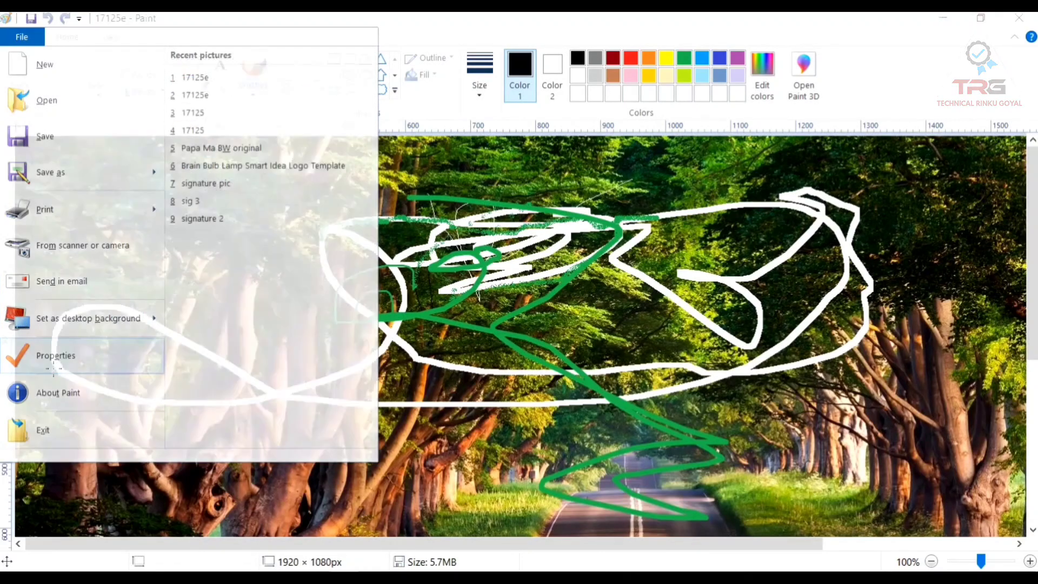
pyautogui.click(54, 368)
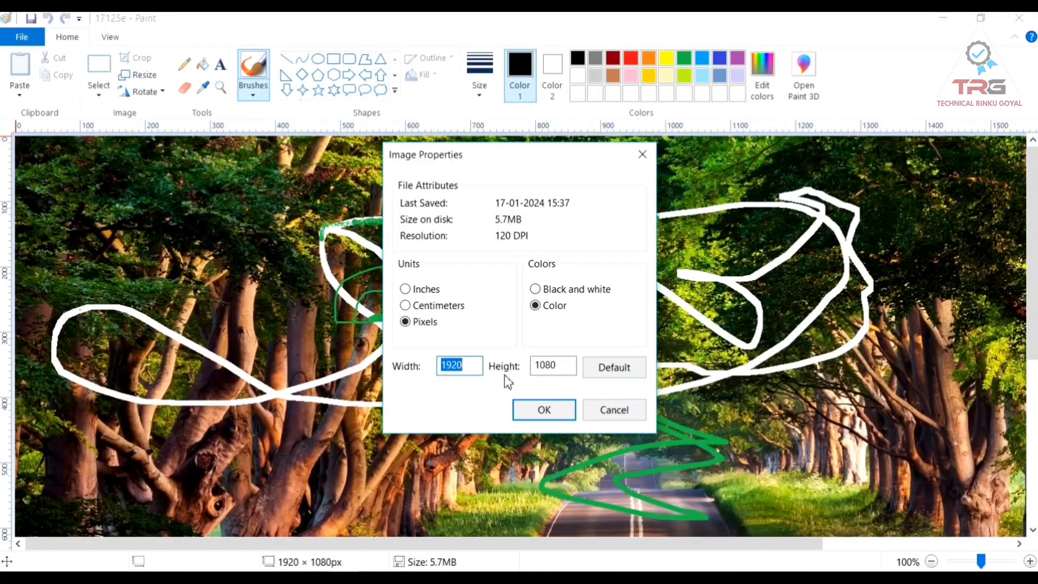
pyautogui.doubleClick(569, 371)
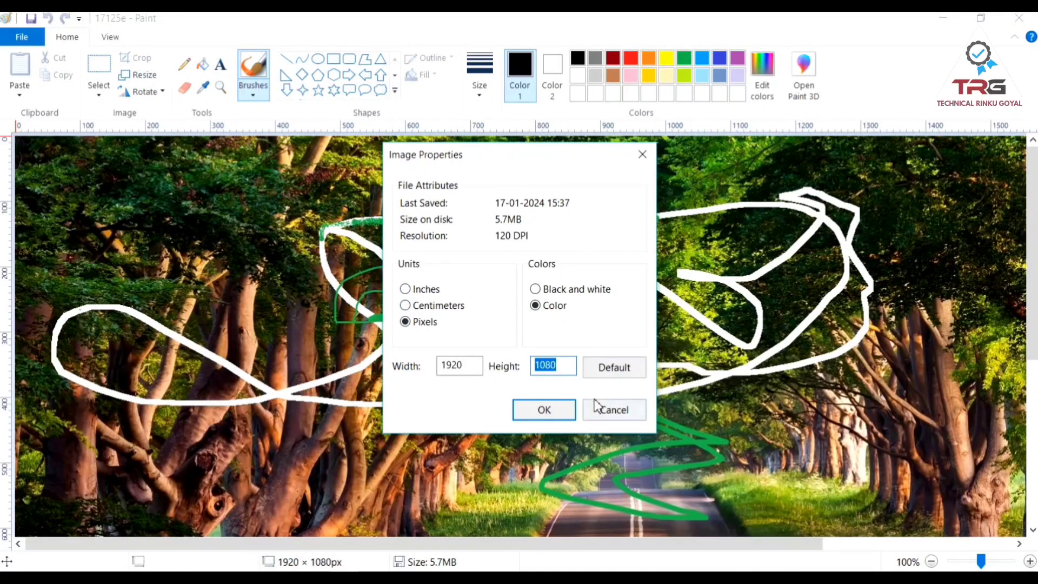
pyautogui.click(618, 415)
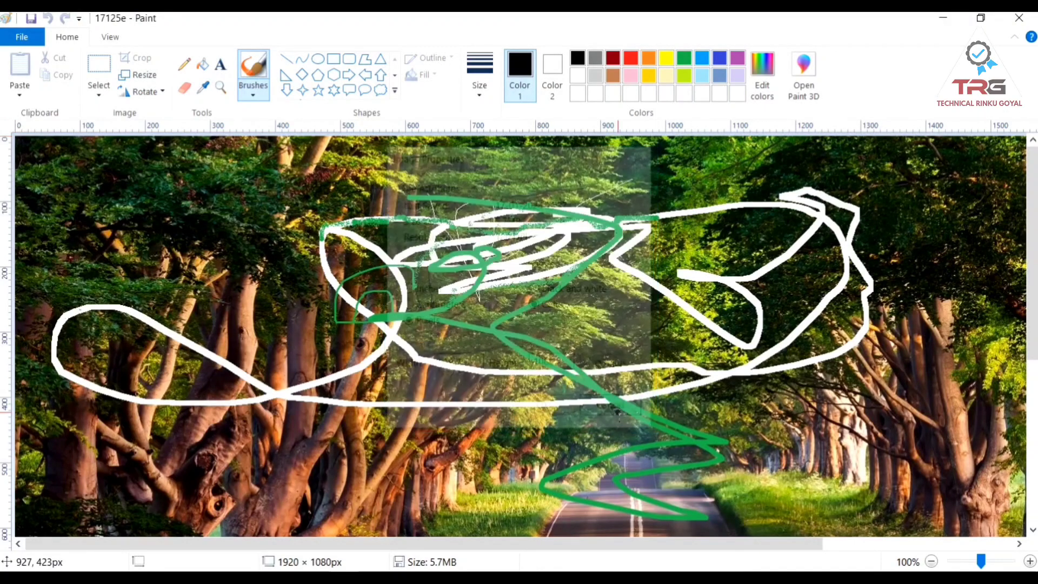
# Check the version and license information in About Paint and close it.
pyautogui.click(30, 42)
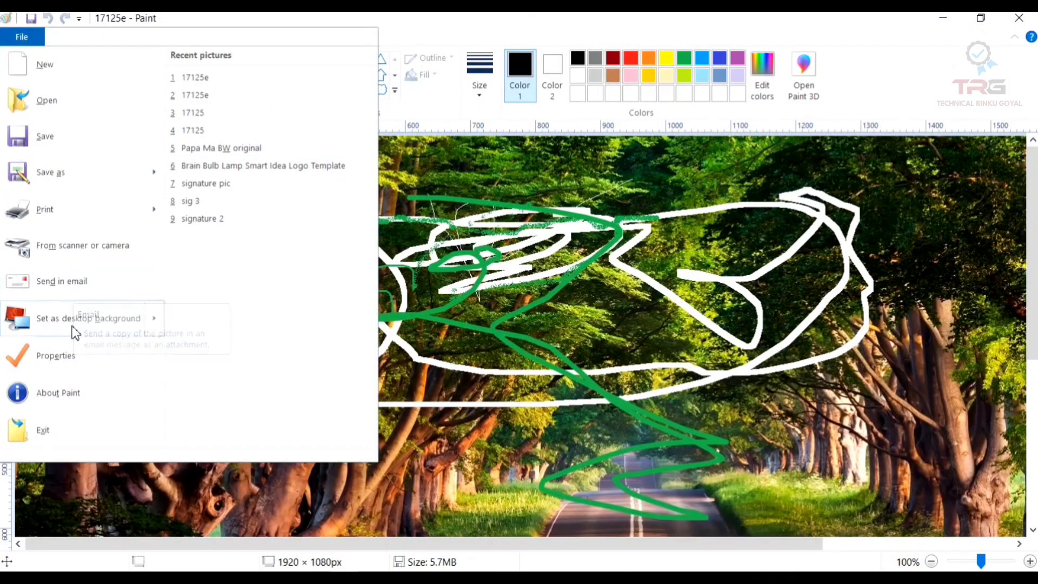
pyautogui.click(71, 394)
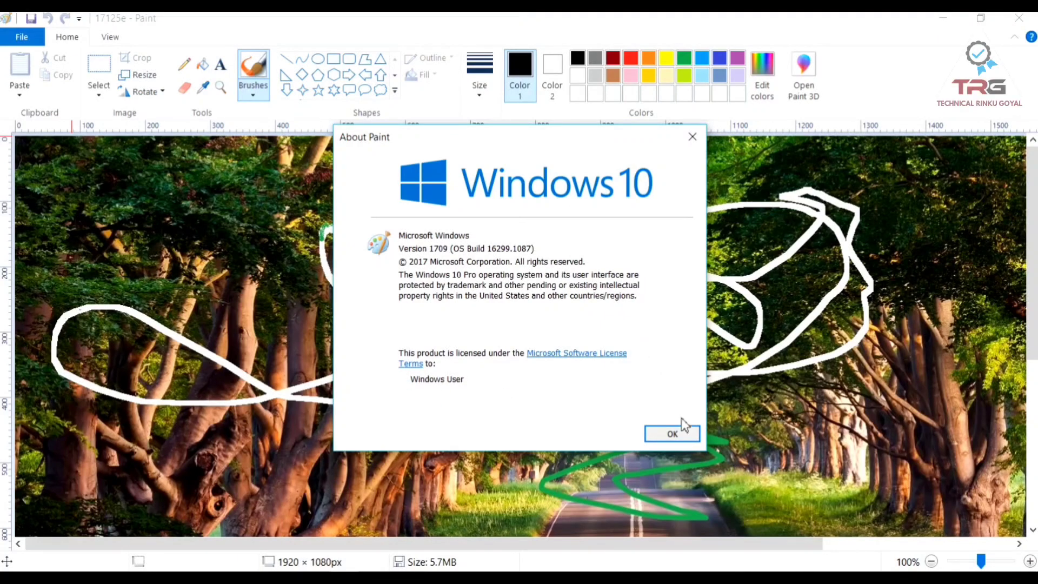
pyautogui.click(680, 435)
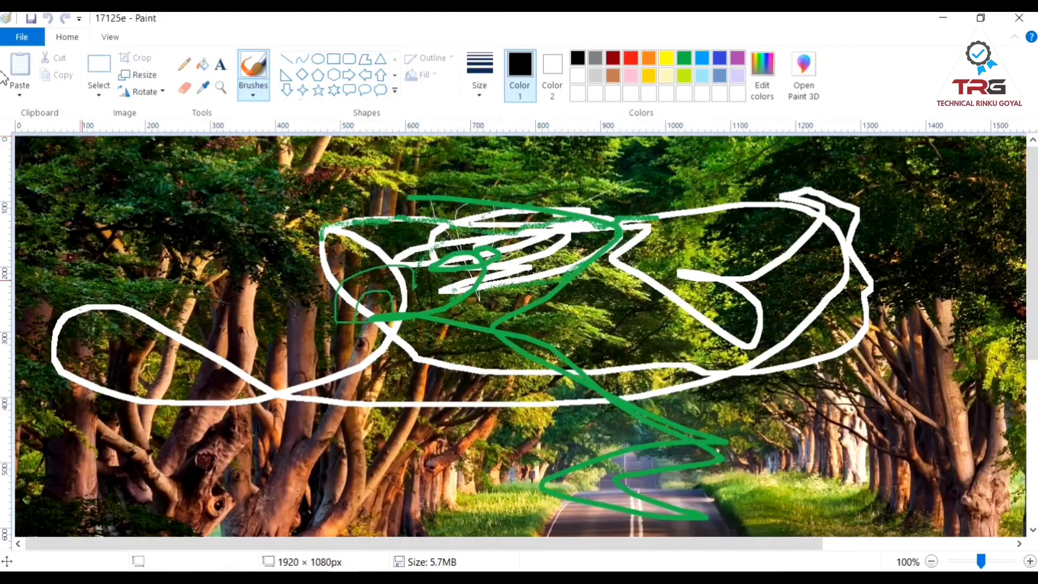
pyautogui.click(11, 39)
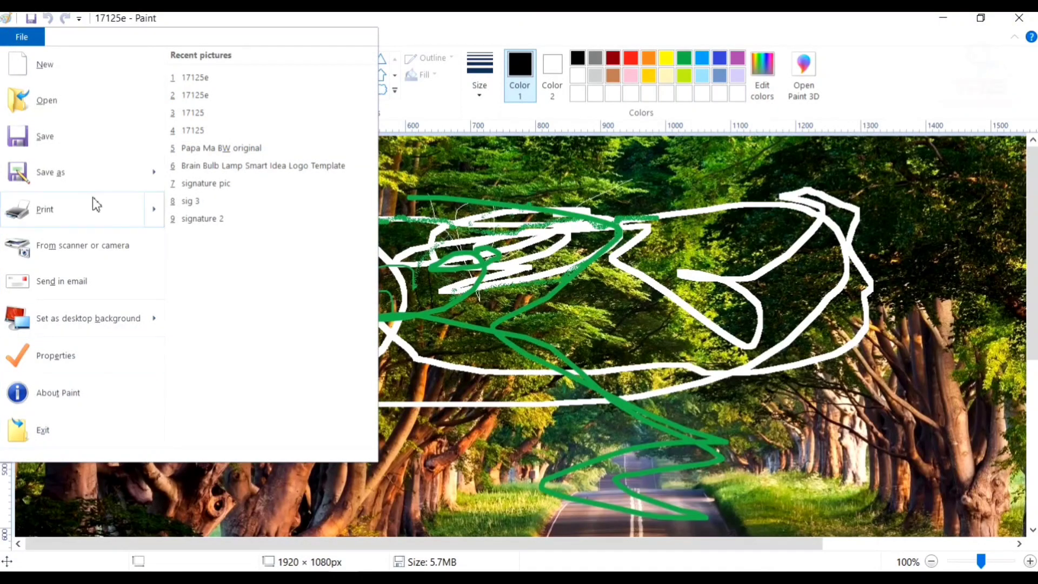
pyautogui.moveTo(92, 200)
pyautogui.click(518, 248)
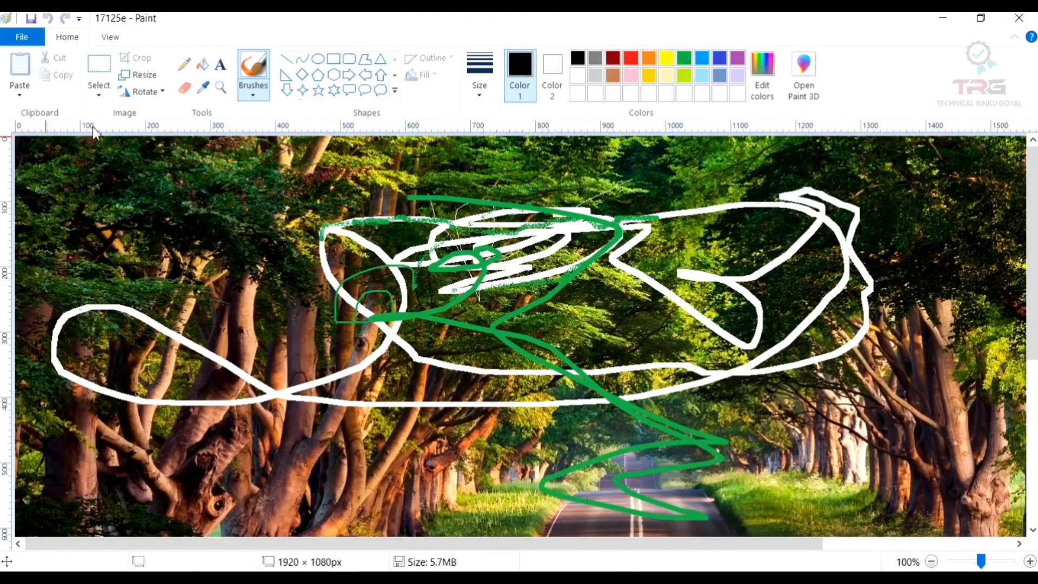
pyautogui.click(109, 37)
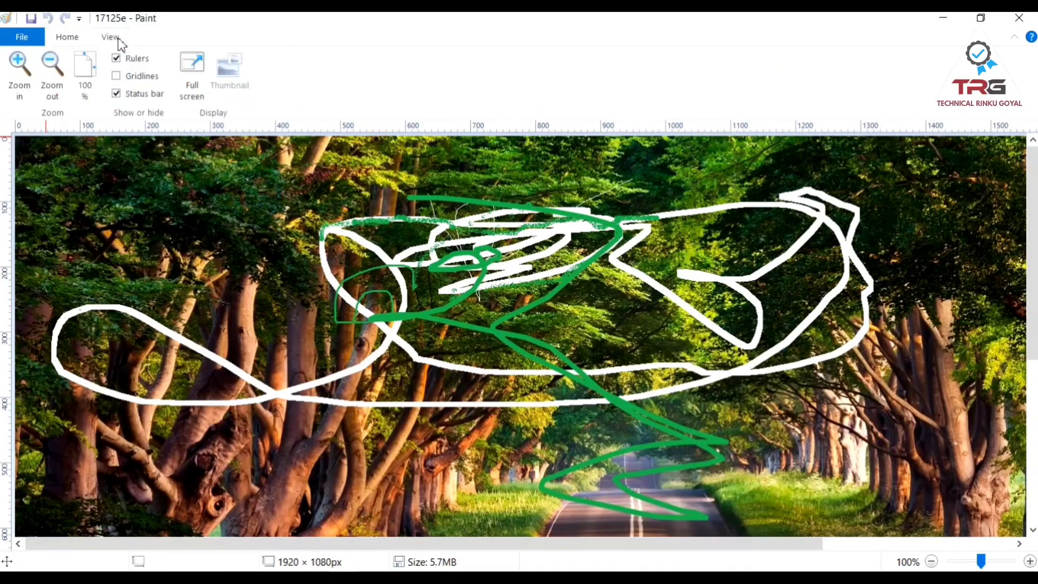
pyautogui.click(82, 44)
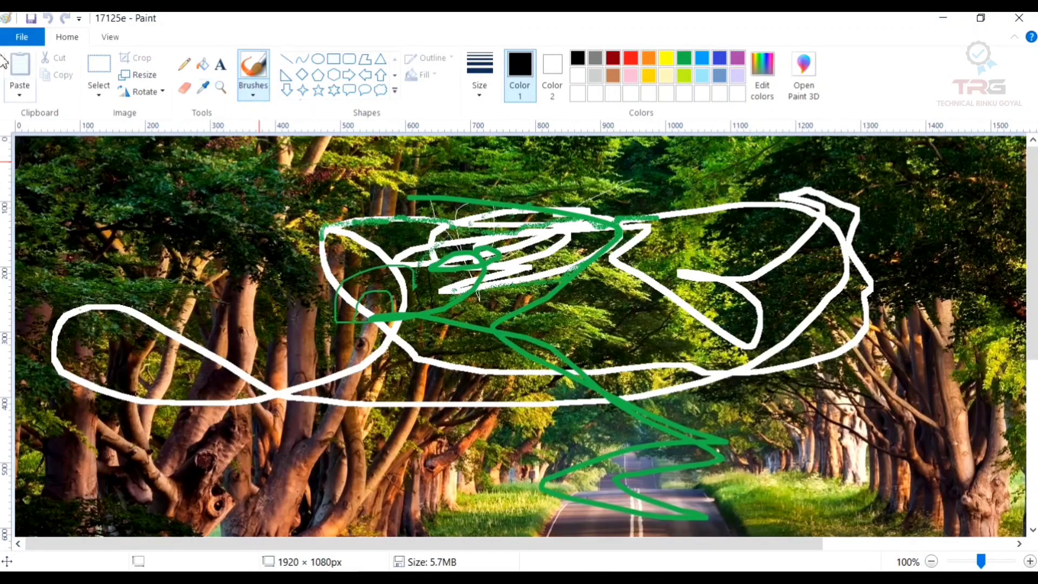
# Create a new blank picture and sketch a swan's head, neck, body and wing with the Pencil, about 440 px wide.
pyautogui.click(21, 37)
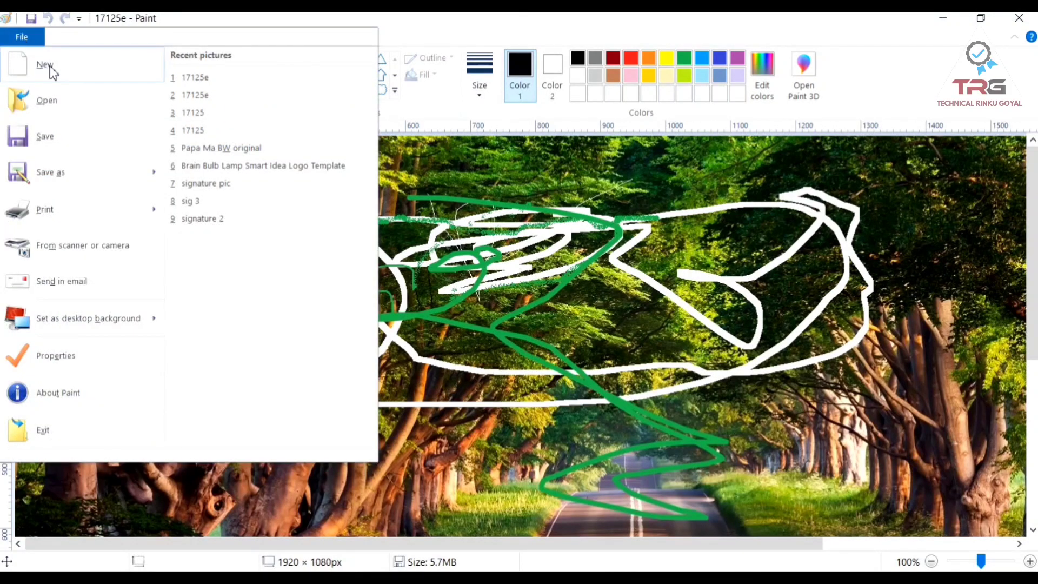
pyautogui.click(47, 67)
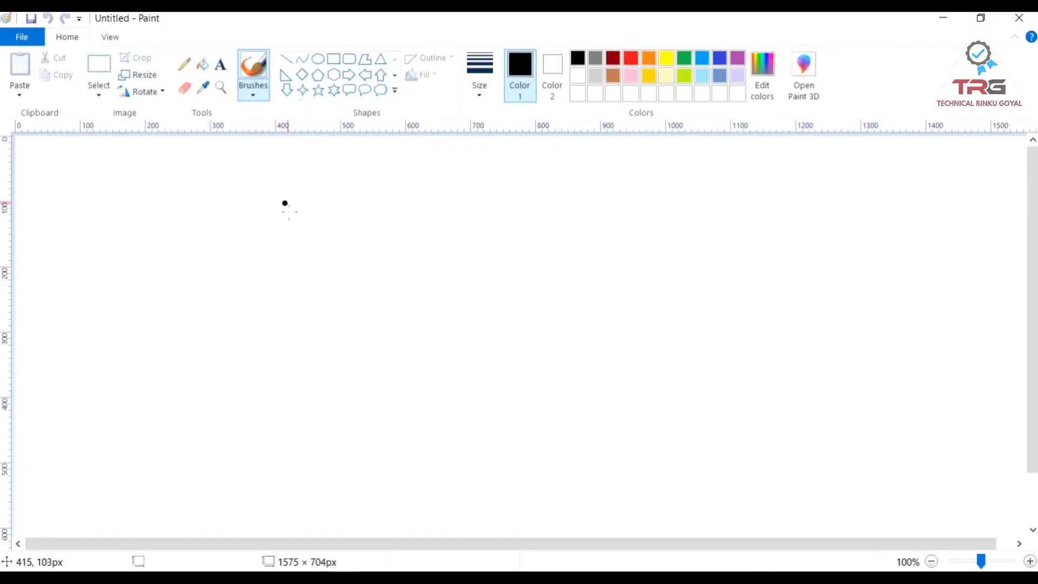
pyautogui.click(183, 65)
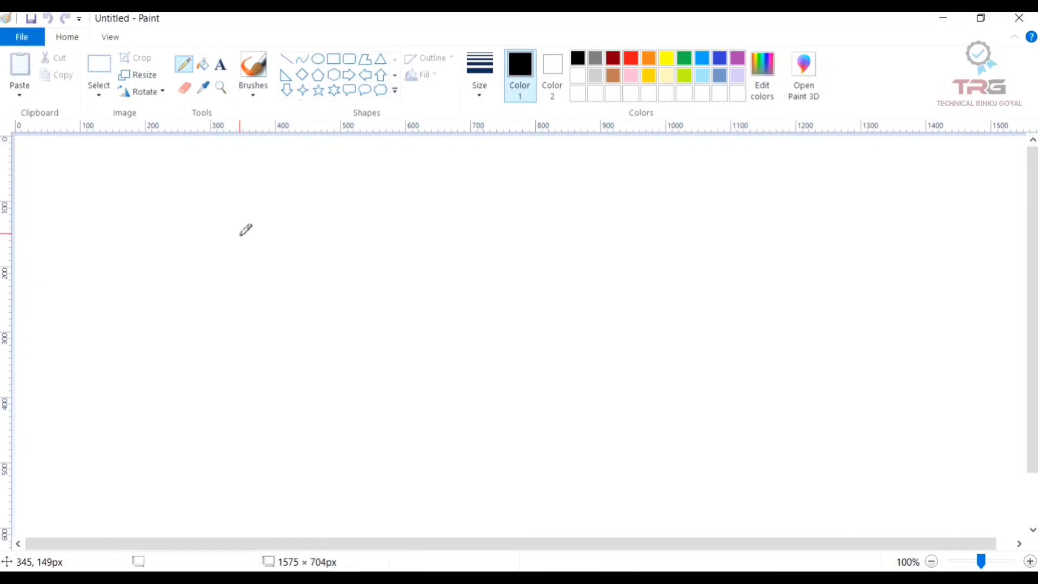
pyautogui.moveTo(240, 233)
pyautogui.mouseDown()
pyautogui.moveTo(264, 196)
pyautogui.moveTo(301, 202)
pyautogui.moveTo(283, 309)
pyautogui.moveTo(292, 404)
pyautogui.moveTo(331, 314)
pyautogui.moveTo(357, 307)
pyautogui.moveTo(527, 348)
pyautogui.moveTo(270, 253)
pyautogui.moveTo(278, 404)
pyautogui.moveTo(343, 449)
pyautogui.moveTo(423, 428)
pyautogui.moveTo(449, 397)
pyautogui.mouseUp()
pyautogui.moveTo(344, 338)
pyautogui.mouseDown()
pyautogui.moveTo(364, 375)
pyautogui.moveTo(548, 361)
pyautogui.mouseUp()
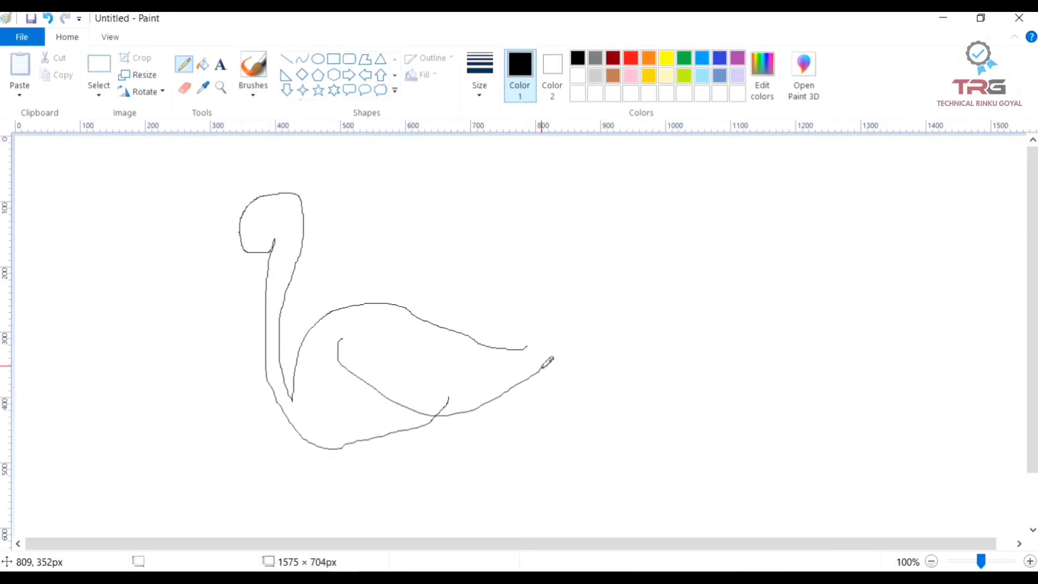
# Undo the last wing stroke, redraw a smaller wing and a closed tail, and trim the tail tip with the Eraser.
pyautogui.hotkey('ctrl', 'z')
pyautogui.moveTo(343, 333)
pyautogui.mouseDown()
pyautogui.moveTo(348, 365)
pyautogui.moveTo(396, 384)
pyautogui.moveTo(420, 387)
pyautogui.moveTo(462, 366)
pyautogui.moveTo(438, 420)
pyautogui.mouseUp()
pyautogui.click(184, 89)
pyautogui.moveTo(530, 347); pyautogui.dragTo(521, 344)
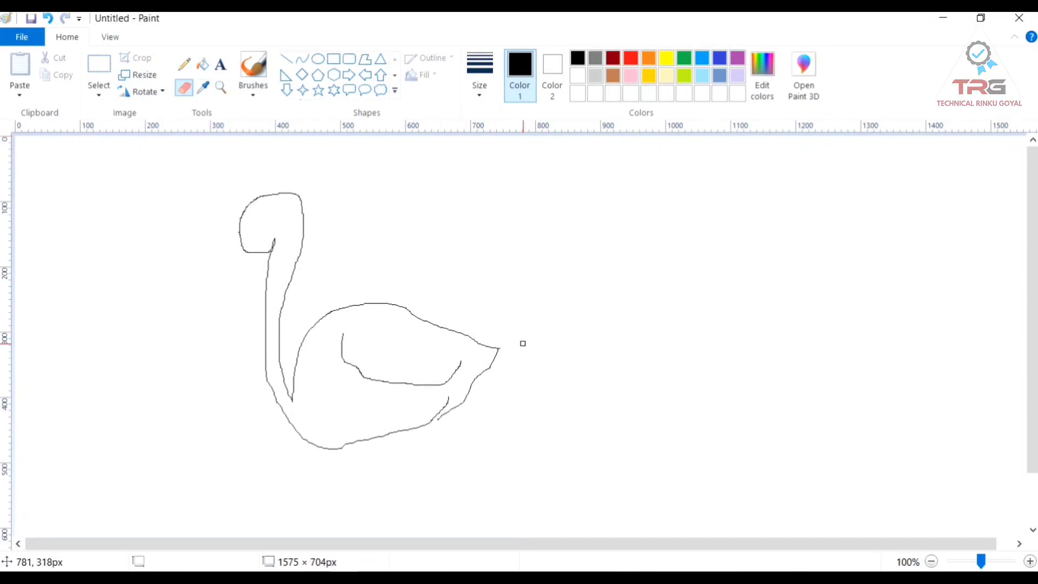
# Draw a pointed beak on the front of the swan's head with the Pencil.
pyautogui.click(184, 65)
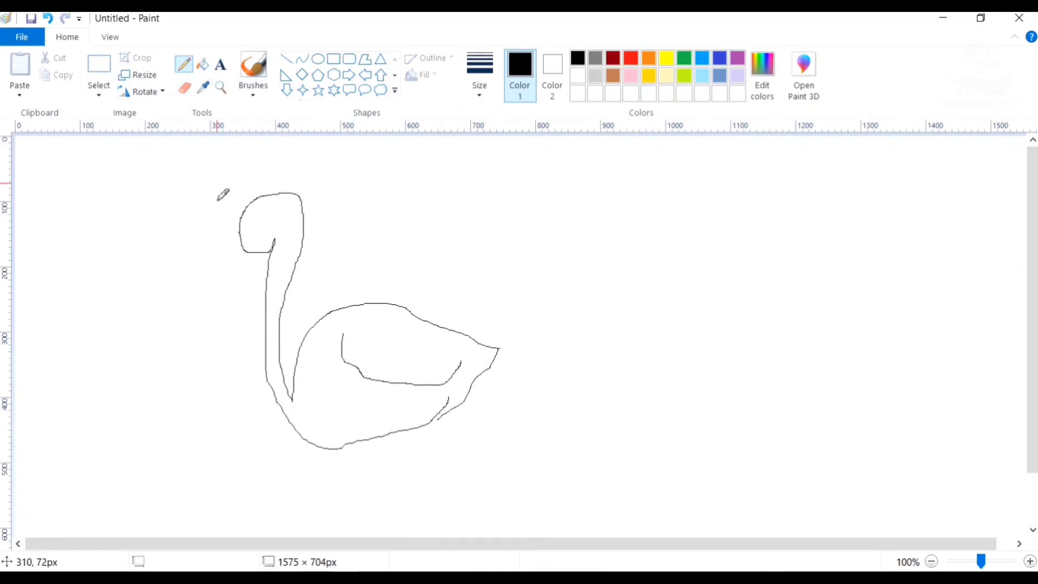
pyautogui.moveTo(241, 219)
pyautogui.mouseDown()
pyautogui.moveTo(211, 220)
pyautogui.moveTo(240, 228)
pyautogui.moveTo(207, 221)
pyautogui.moveTo(242, 236)
pyautogui.mouseUp()
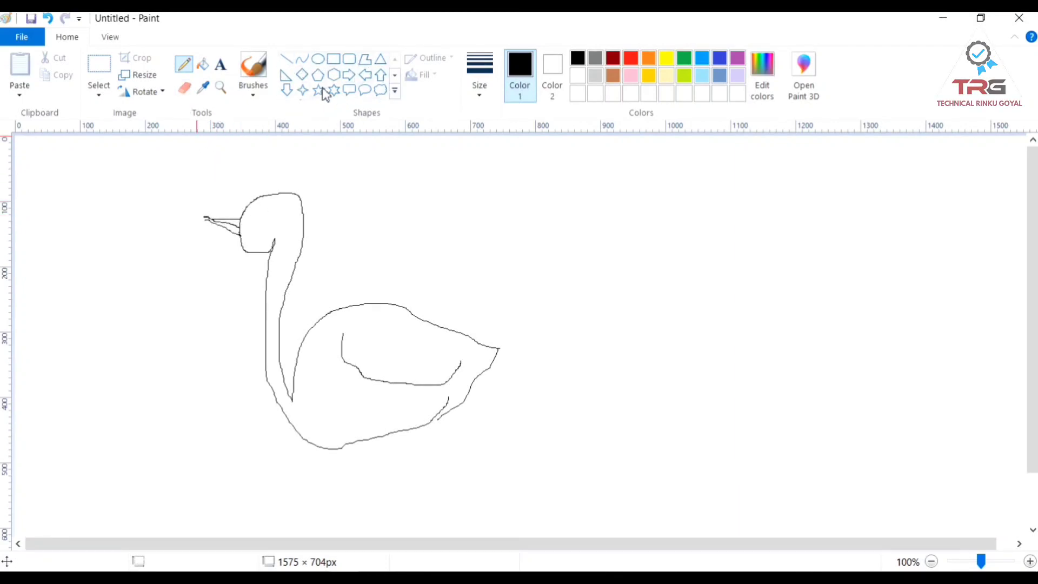
# Draw the swan's eye as two concentric ovals, about 20 × 19 px and 11 × 13 px, and fill the inner one black.
pyautogui.click(317, 60)
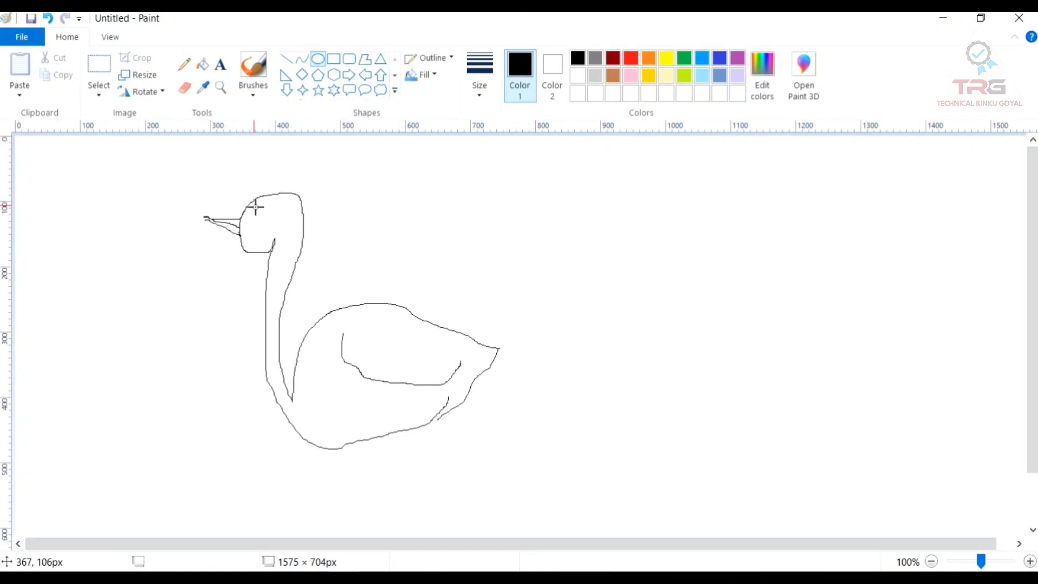
pyautogui.moveTo(262, 212); pyautogui.dragTo(273, 224)
pyautogui.click(481, 90)
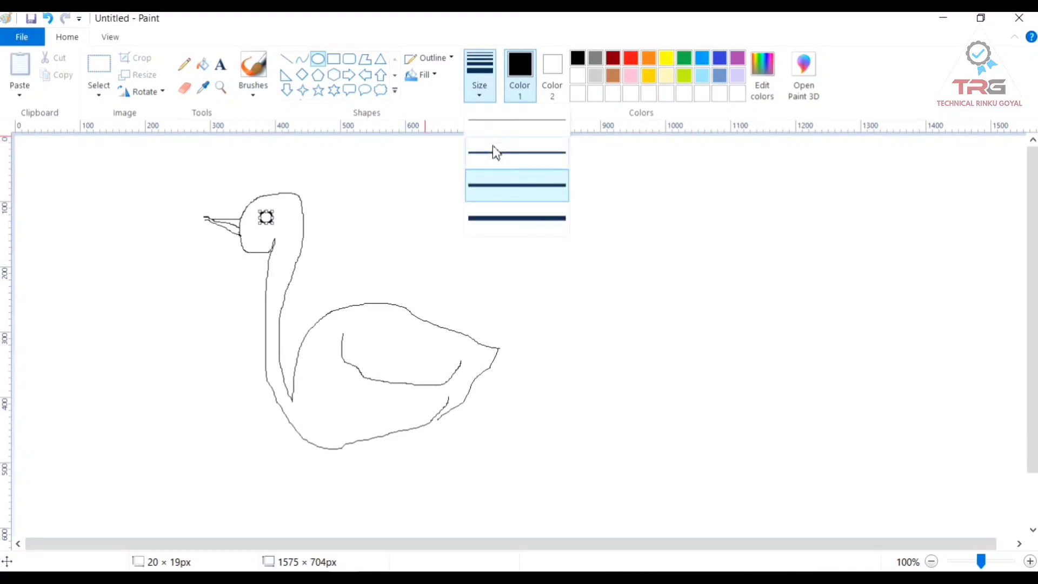
pyautogui.click(393, 219)
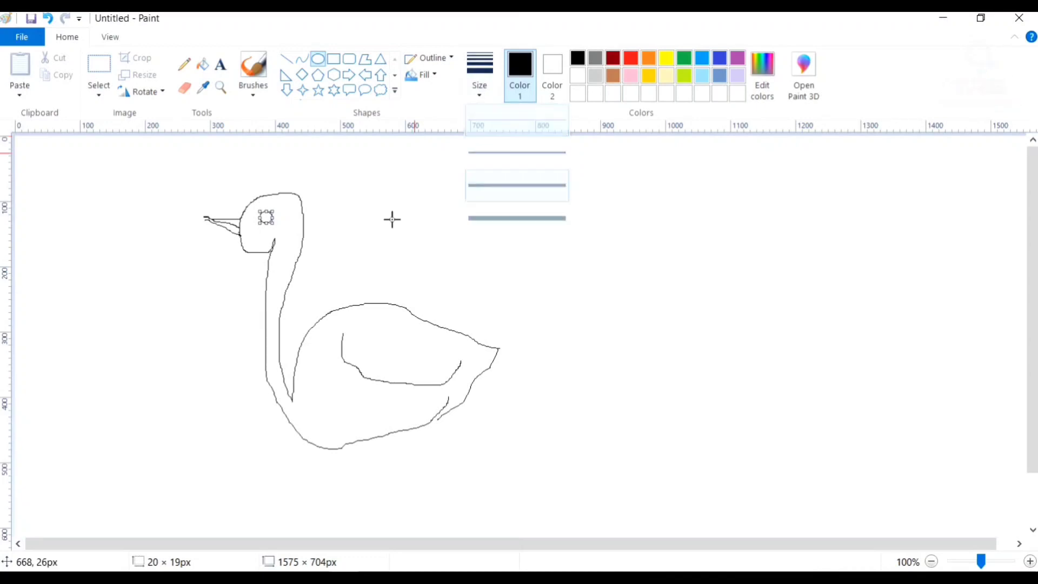
pyautogui.click(224, 309)
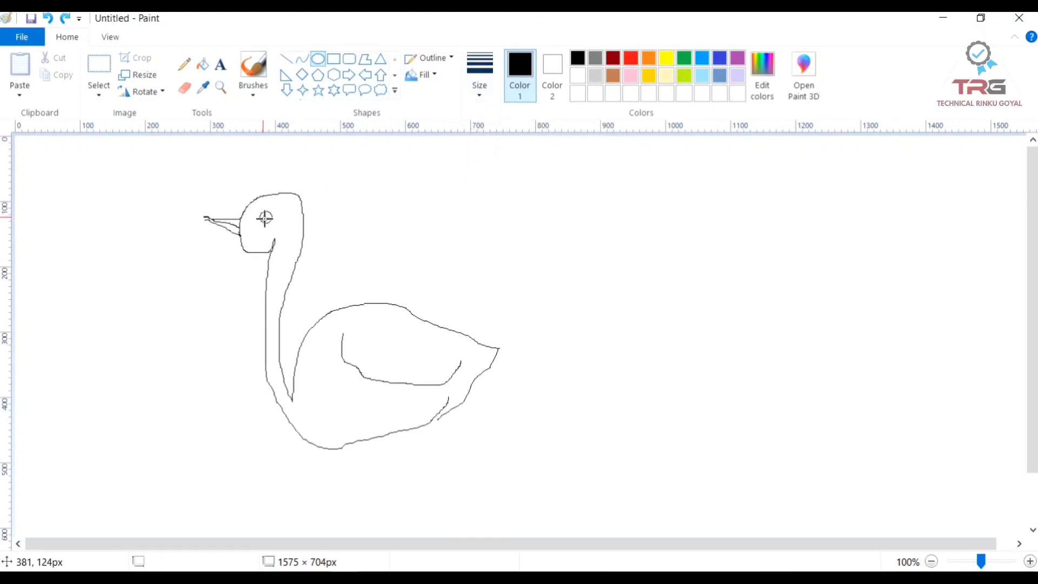
pyautogui.moveTo(265, 216); pyautogui.dragTo(271, 222)
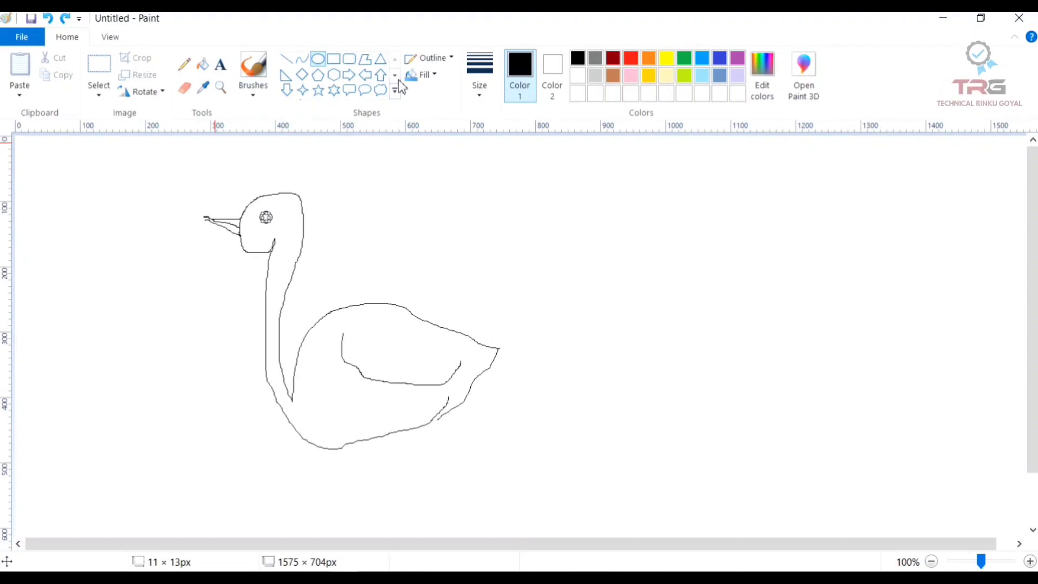
pyautogui.click(406, 192)
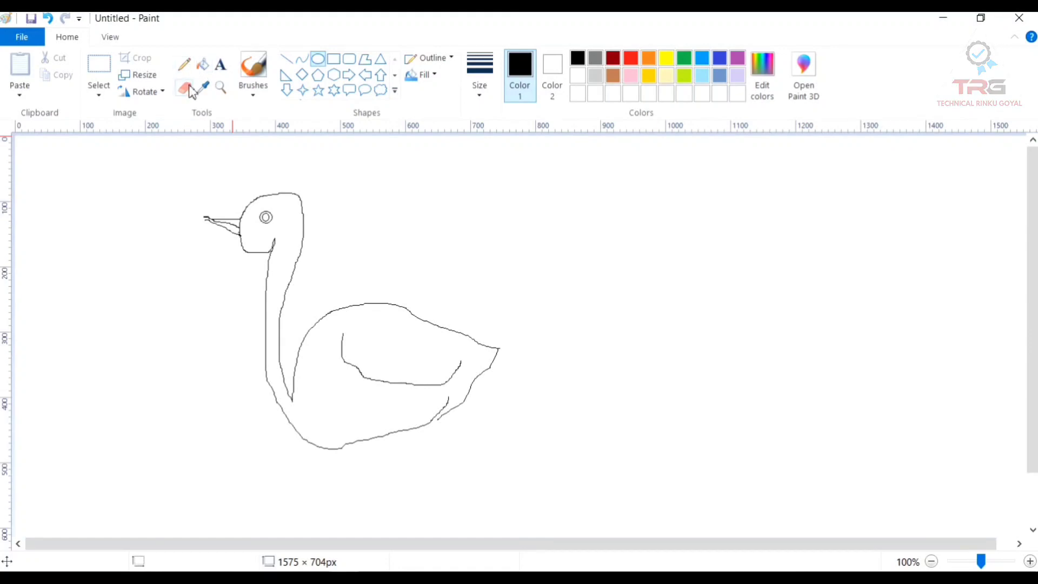
pyautogui.click(202, 67)
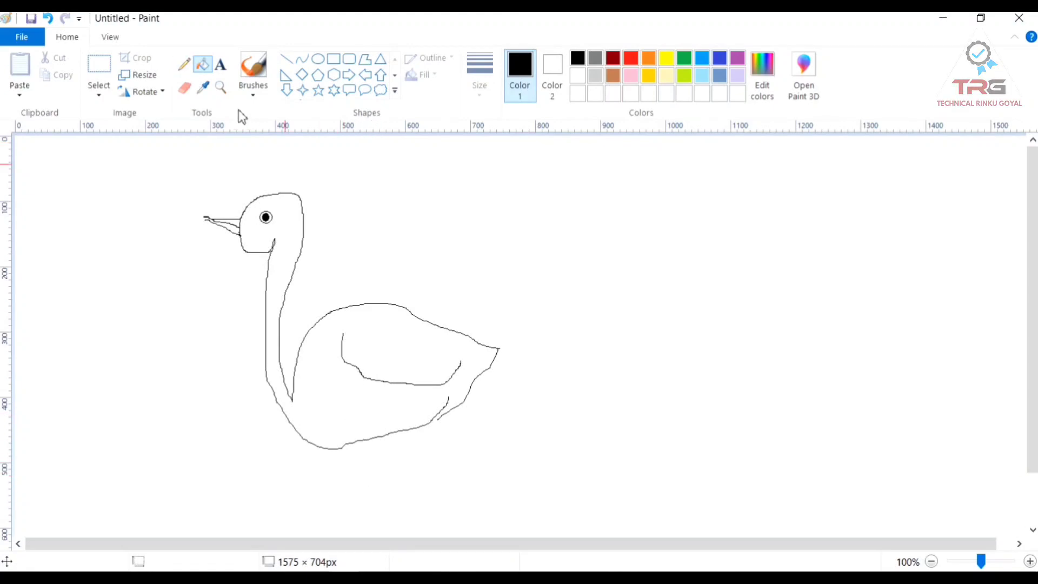
# Sketch a foot below the swan's body with the Pencil, ending beneath the tail.
pyautogui.click(184, 66)
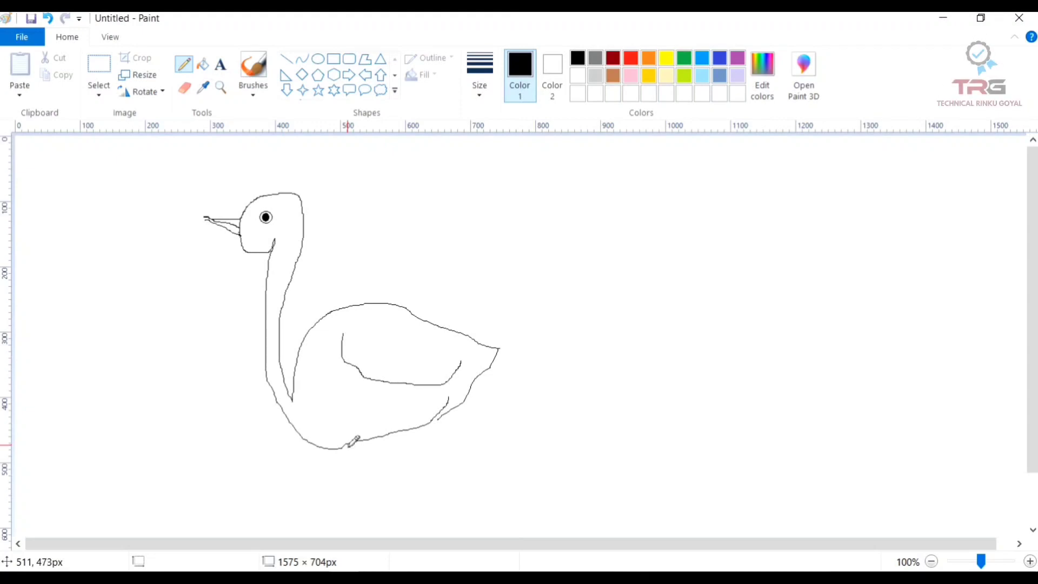
pyautogui.moveTo(349, 448); pyautogui.dragTo(462, 427)
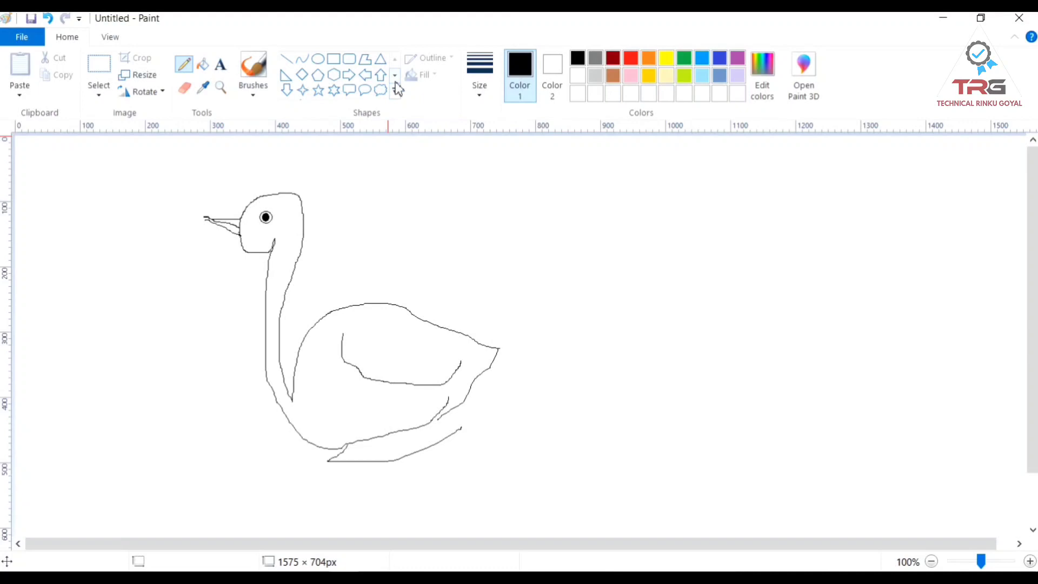
# Outline a closed rectangular pond across the swan's underside with four straight lines, about 1300 px wide and 150 to 170 px high.
pyautogui.click(286, 59)
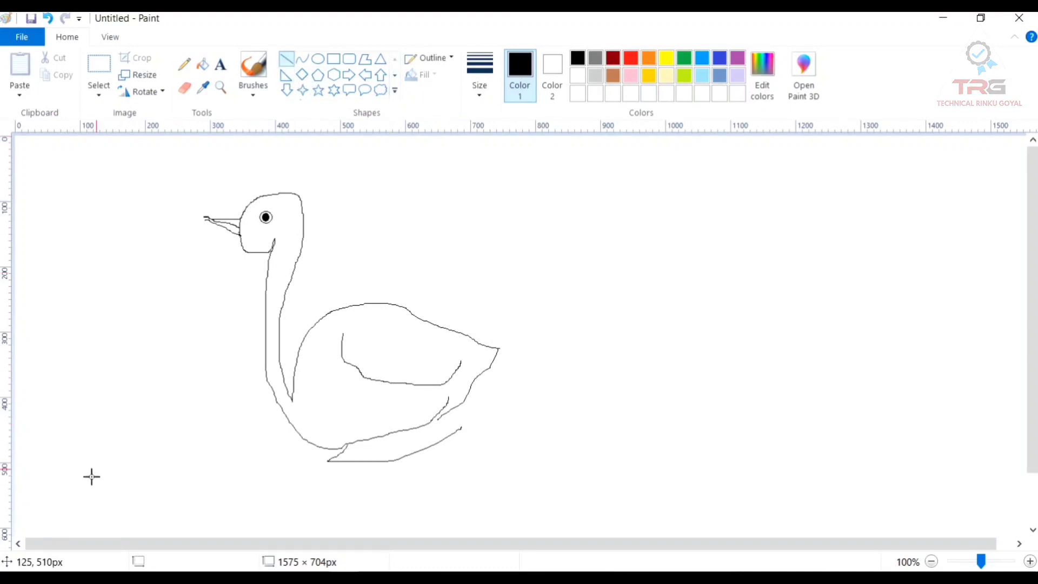
pyautogui.moveTo(93, 444); pyautogui.dragTo(940, 373)
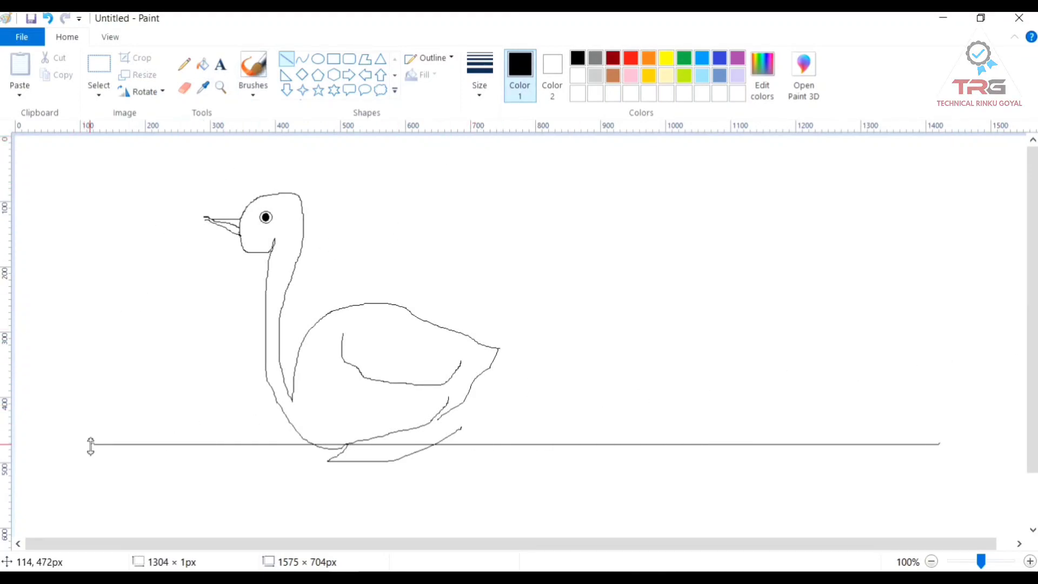
pyautogui.click(287, 63)
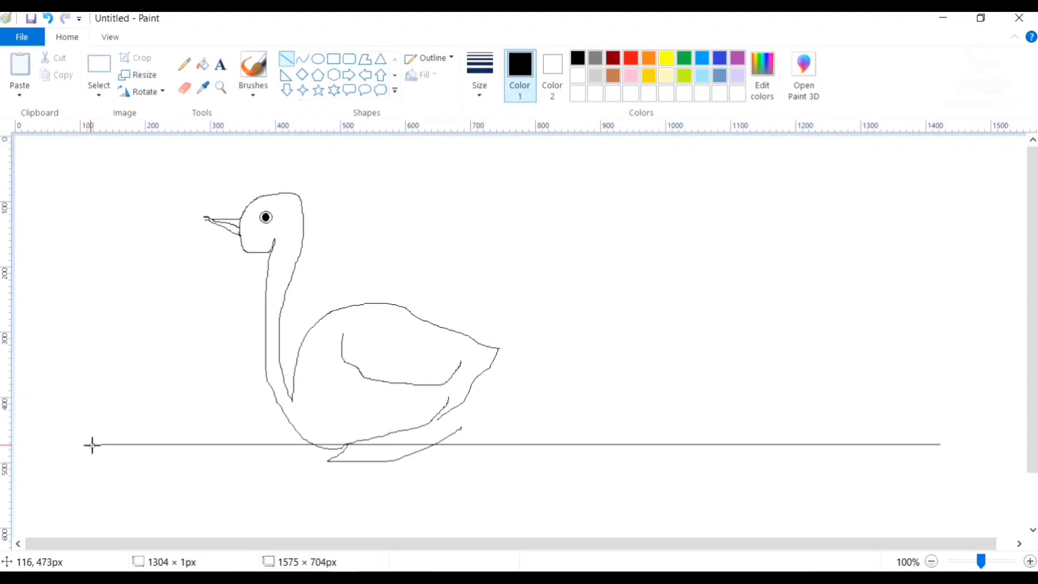
pyautogui.moveTo(92, 445); pyautogui.dragTo(92, 552)
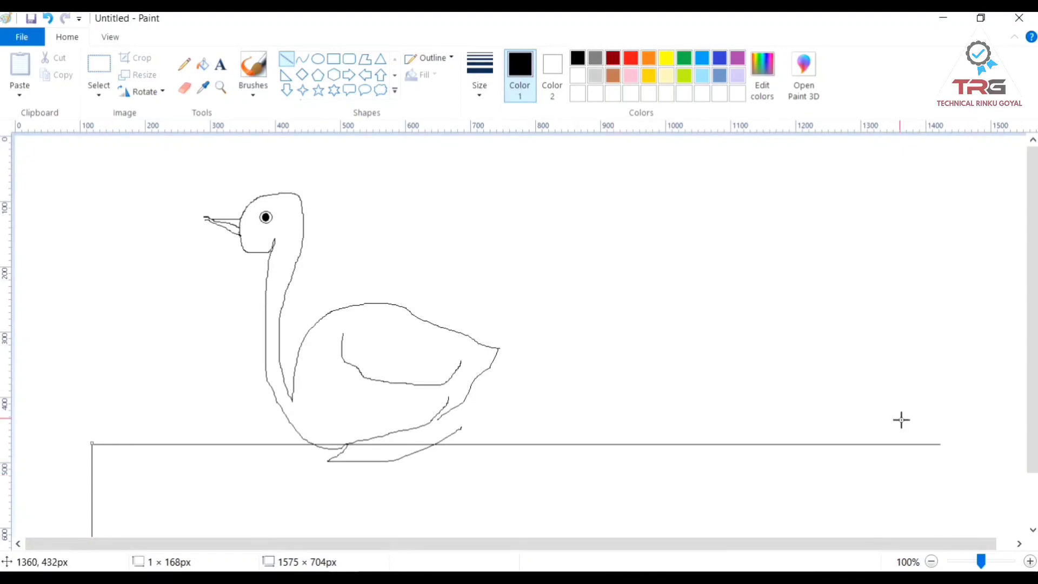
pyautogui.click(285, 58)
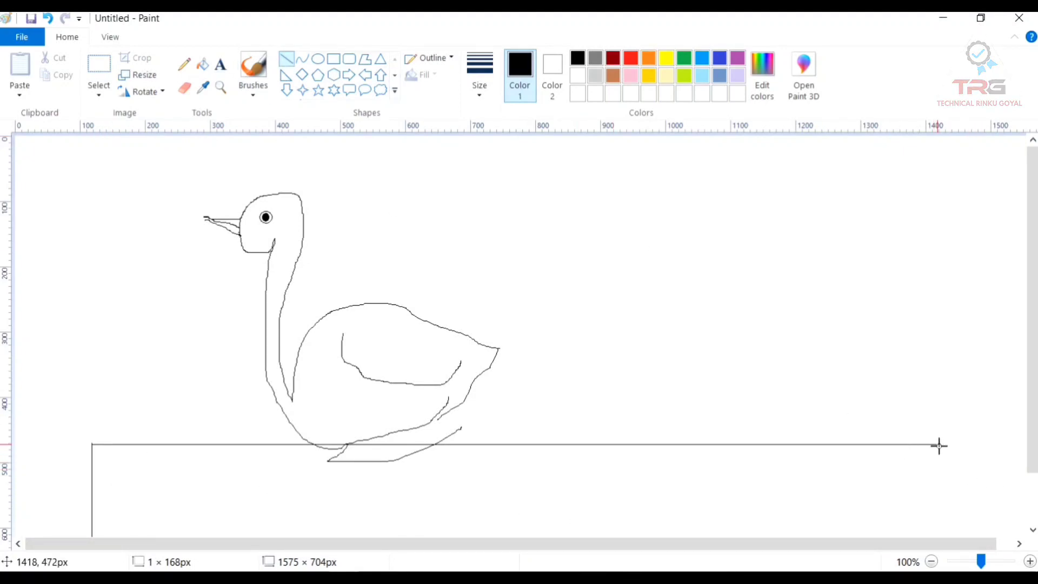
pyautogui.moveTo(939, 445); pyautogui.dragTo(937, 544)
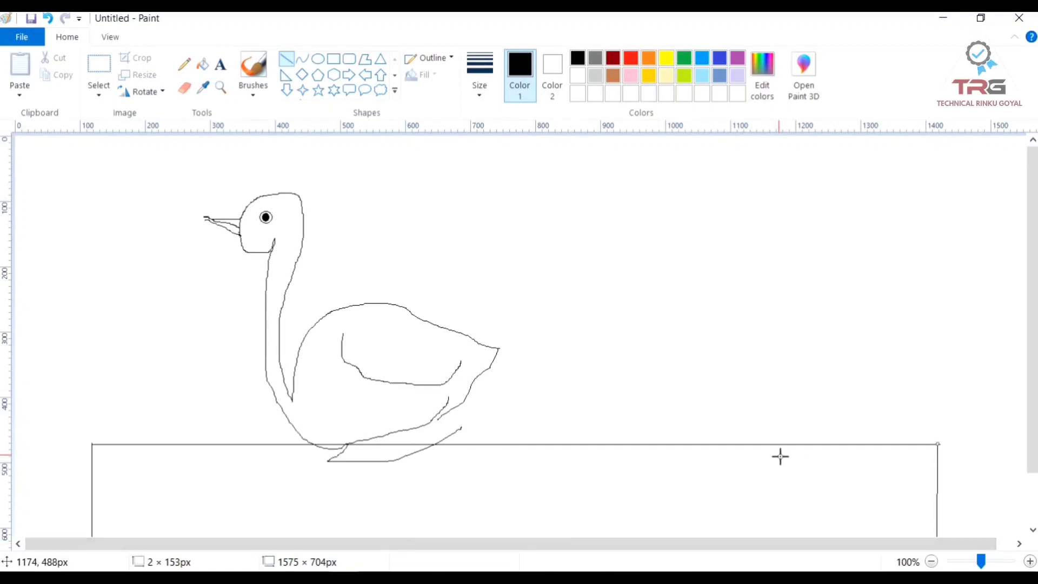
pyautogui.moveTo(1032, 324); pyautogui.dragTo(1031, 376)
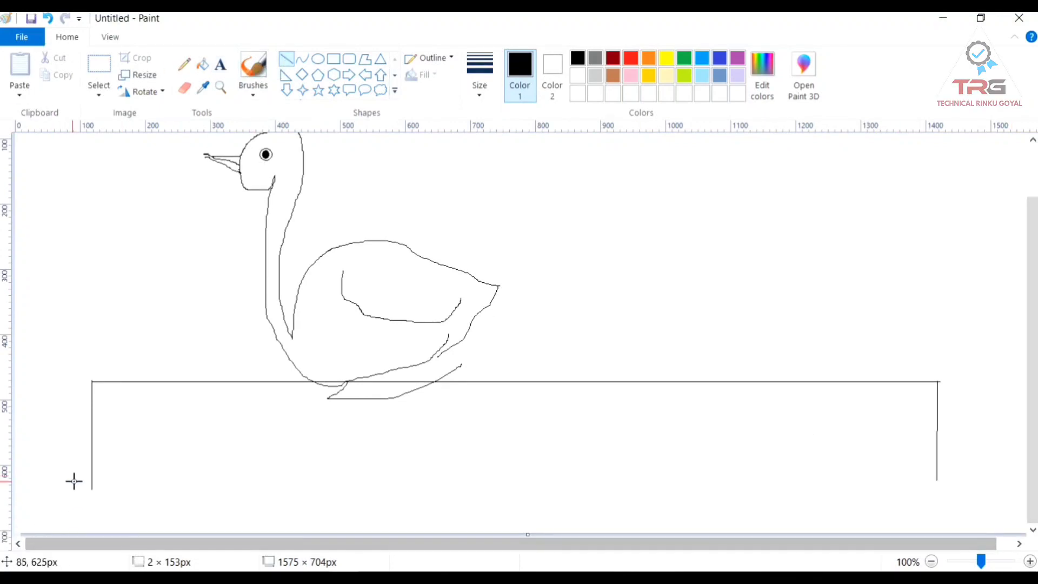
pyautogui.moveTo(93, 485); pyautogui.dragTo(939, 480)
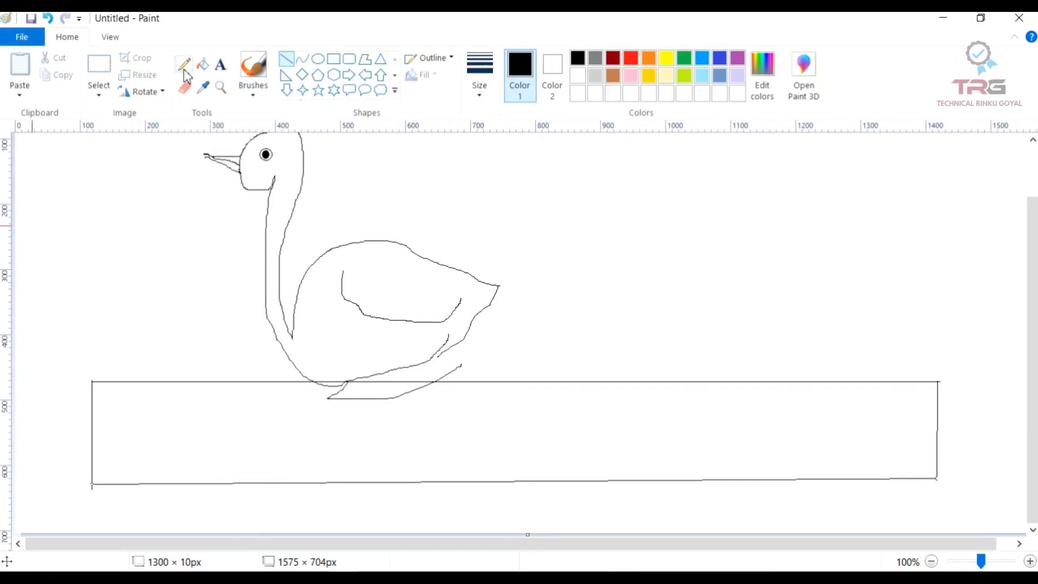
# Fill the rectangular pond below the swan with light blue.
pyautogui.click(203, 65)
pyautogui.click(703, 77)
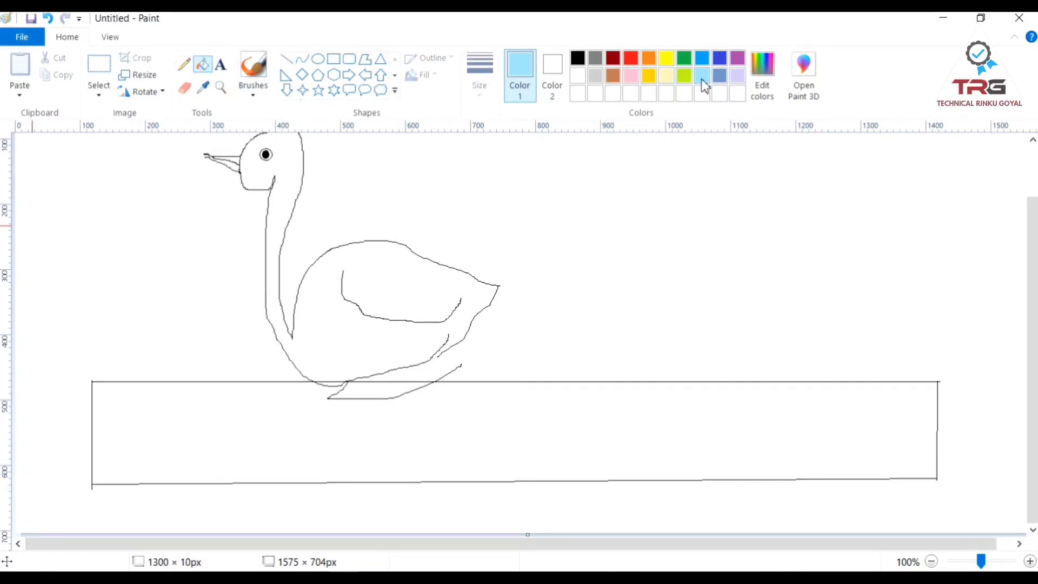
pyautogui.click(463, 462)
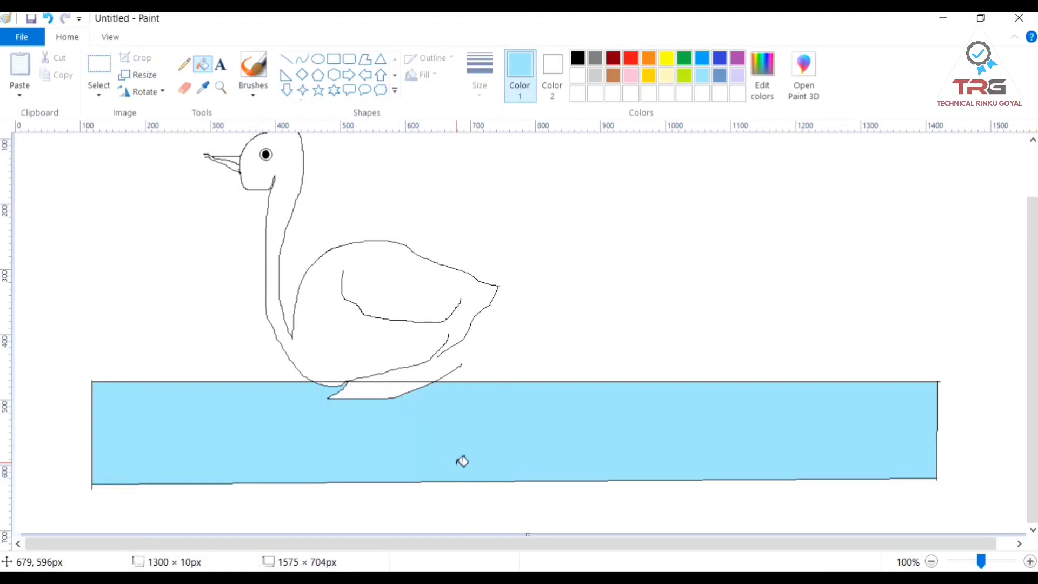
pyautogui.moveTo(1030, 296); pyautogui.dragTo(1033, 258)
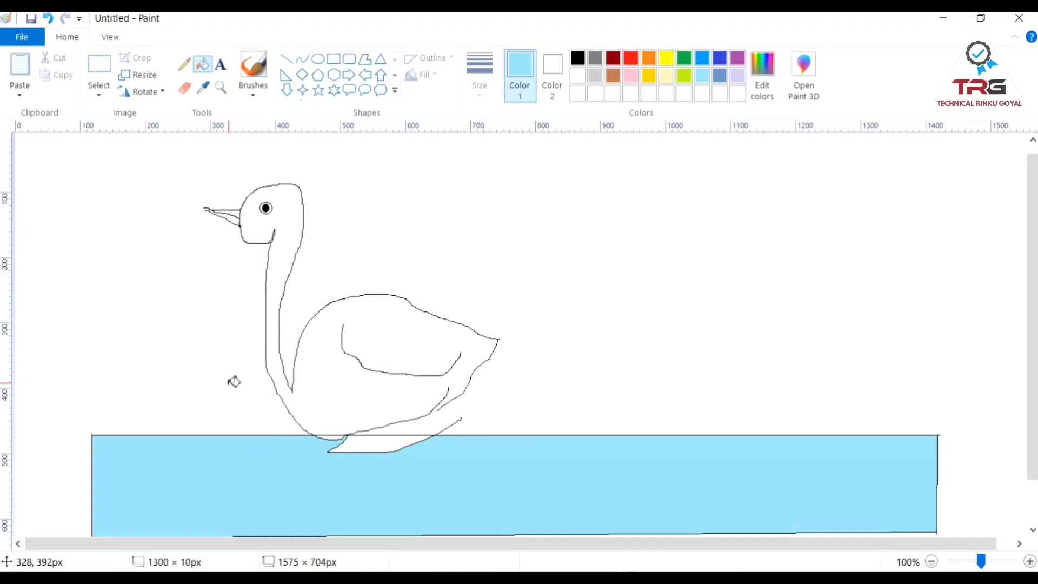
# Open the picture 17125 from the Desktop, saving the swan drawing as a JPEG named d when asked.
pyautogui.hotkey('ctrl', 'o')
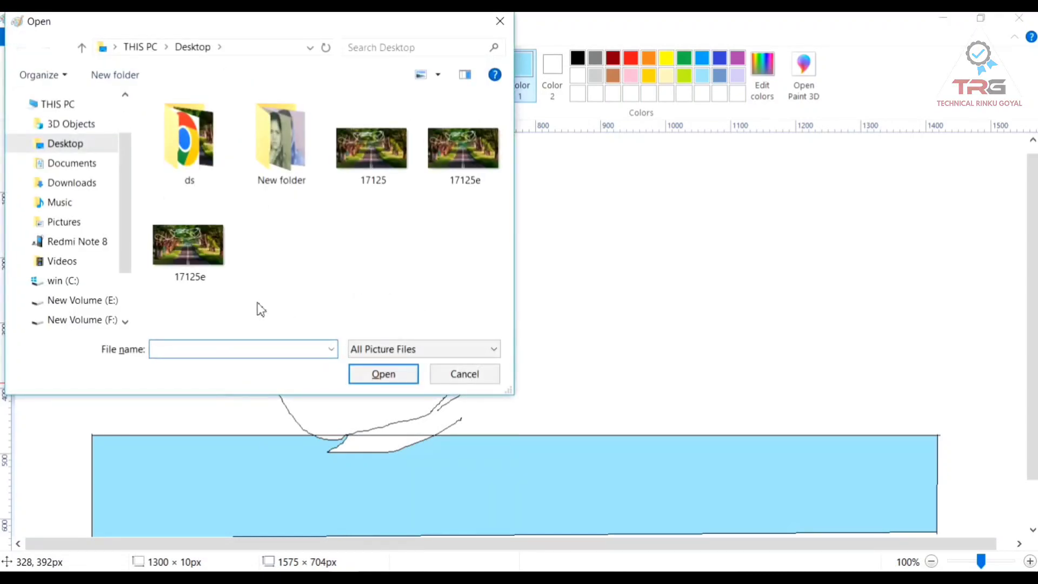
pyautogui.doubleClick(363, 165)
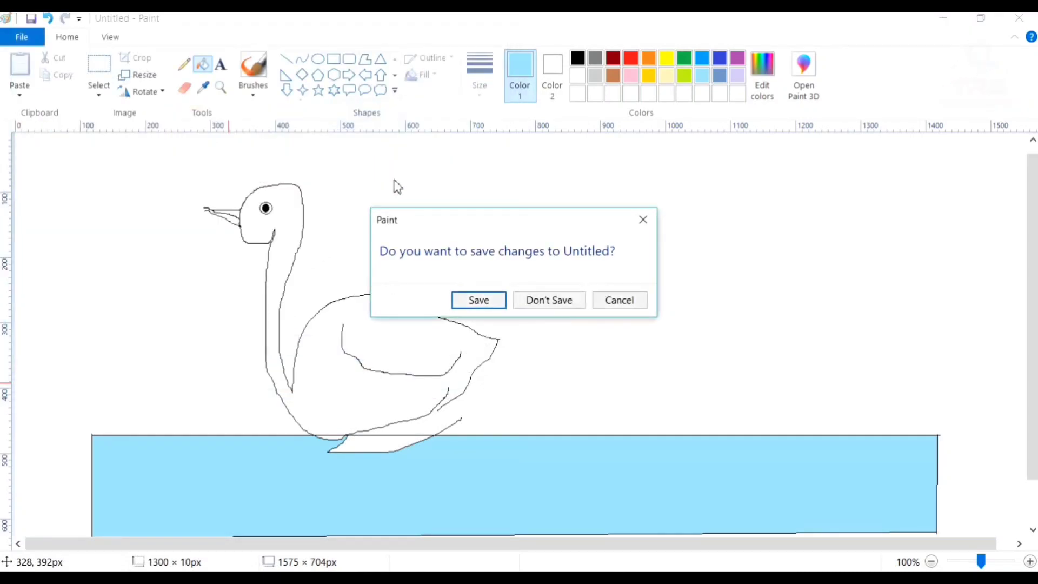
pyautogui.click(472, 297)
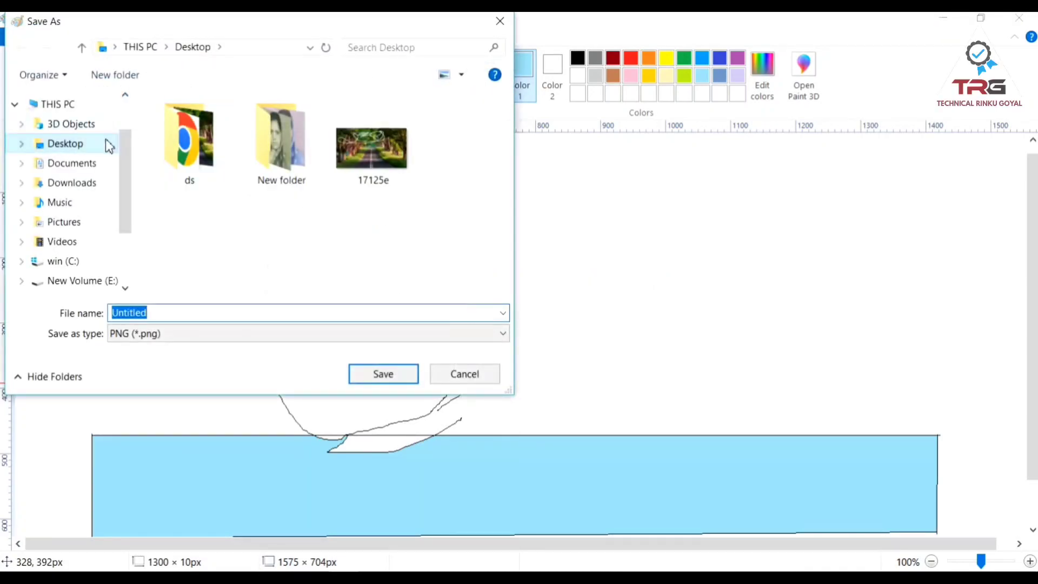
pyautogui.click(160, 334)
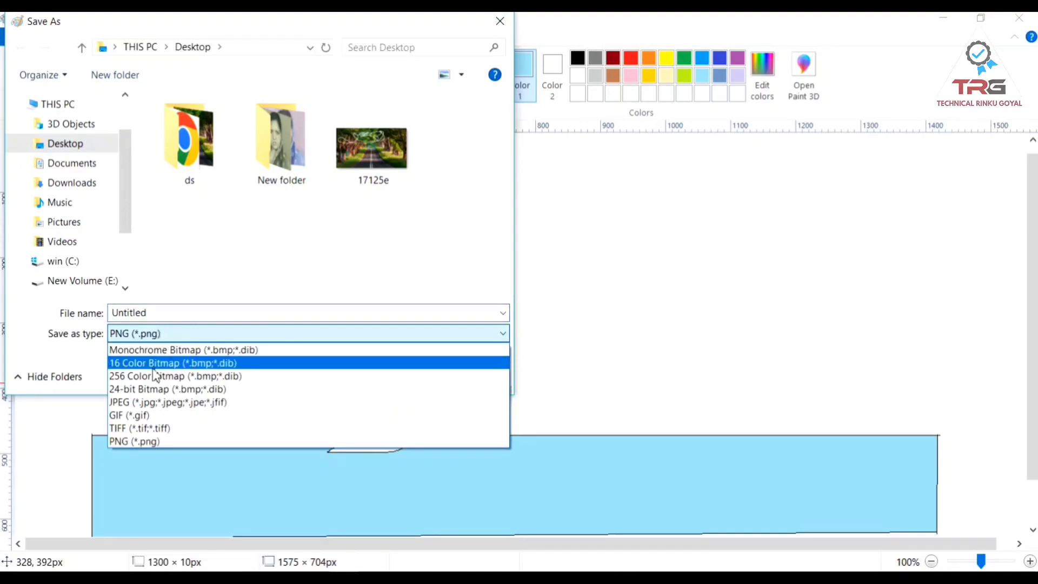
pyautogui.click(152, 402)
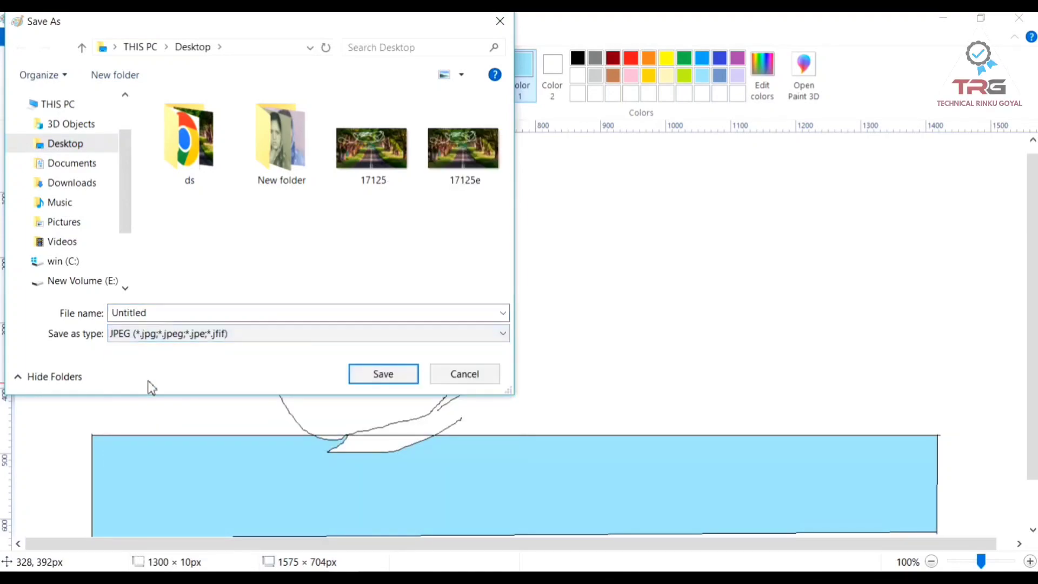
pyautogui.doubleClick(157, 313)
pyautogui.write('d')
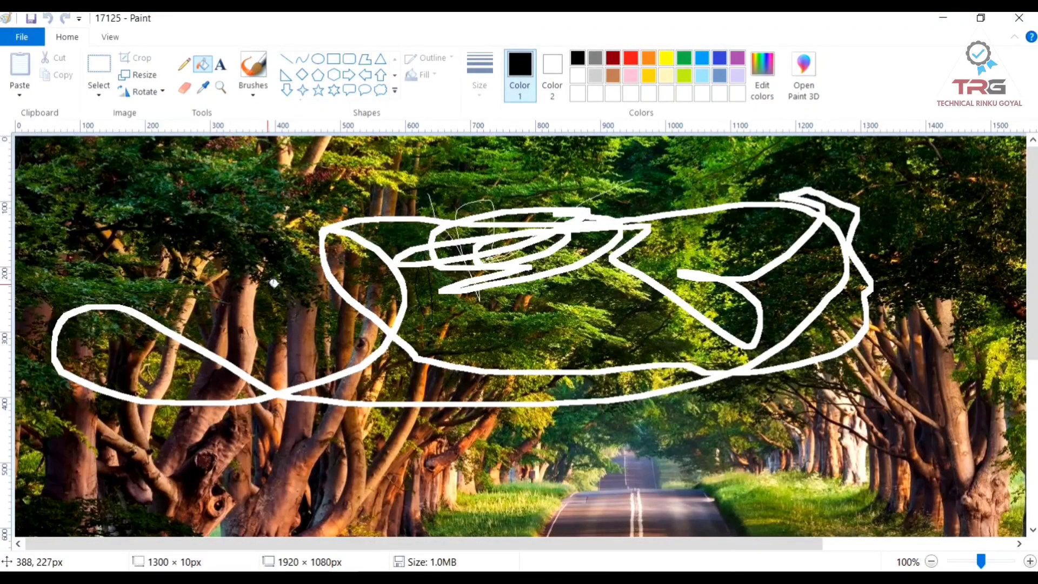
# Restore the Paint window to a smaller size over the desktop and zoom the 17125 picture to 200%.
pyautogui.click(994, 22)
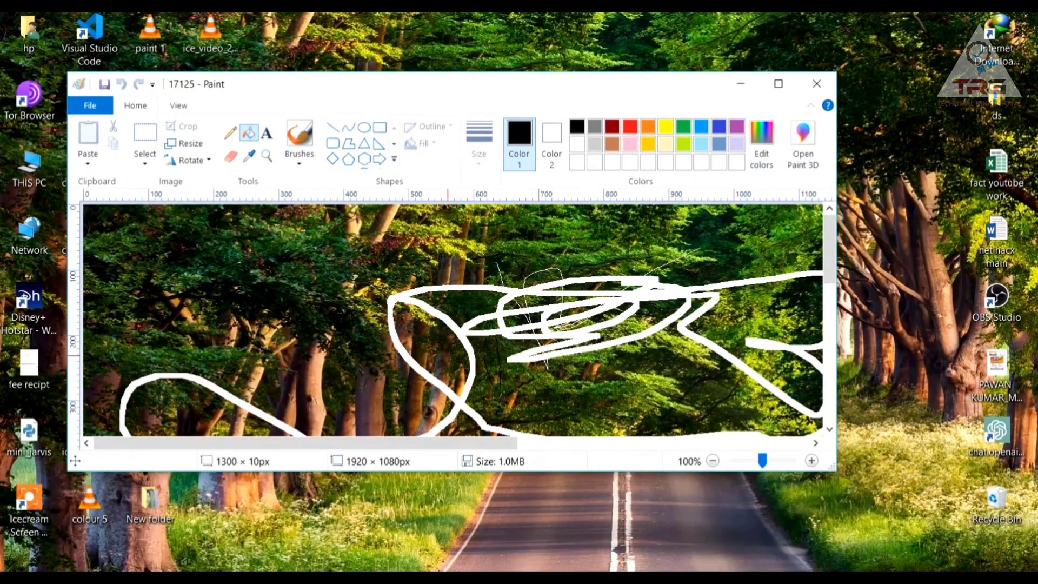
pyautogui.hotkey('ctrl', 'pageup')
pyautogui.hotkey('ctrl', 'pagedown')
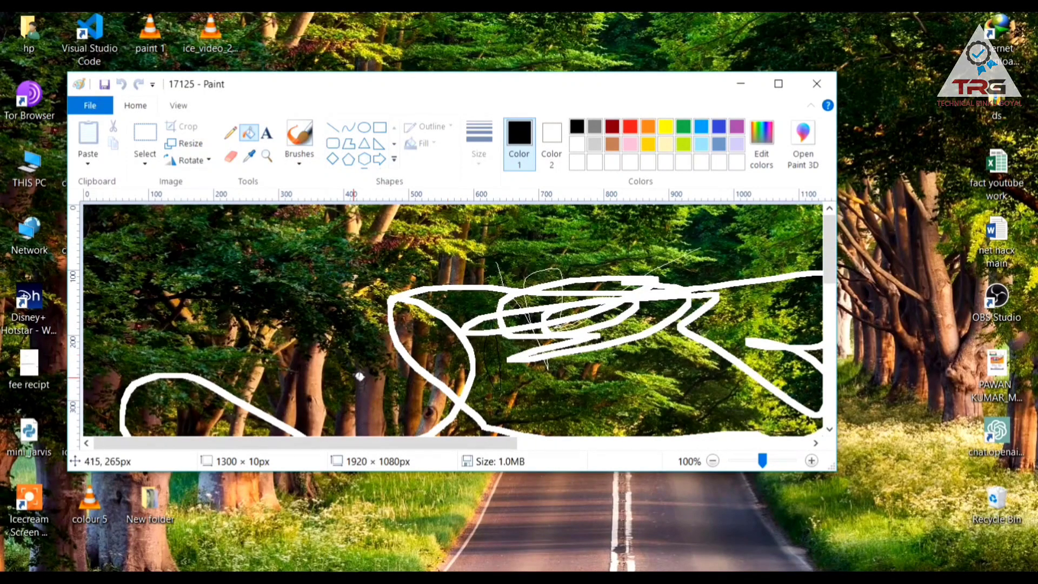
pyautogui.hotkey('ctrl', 'pageup')
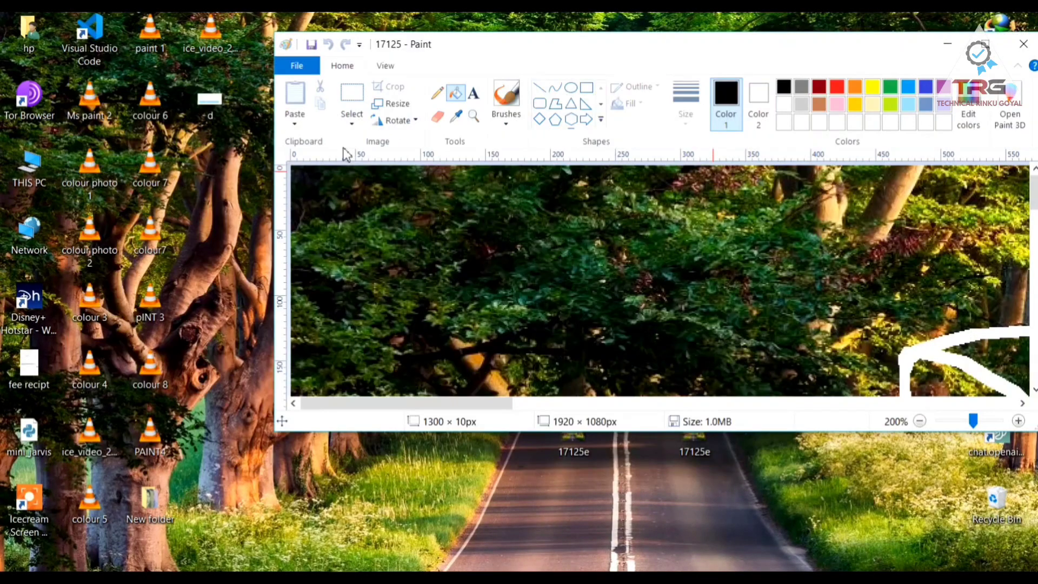
# Open the desktop picture d in a second Paint window and restore that window down so both pictures can be seen.
pyautogui.rightClick(208, 106)
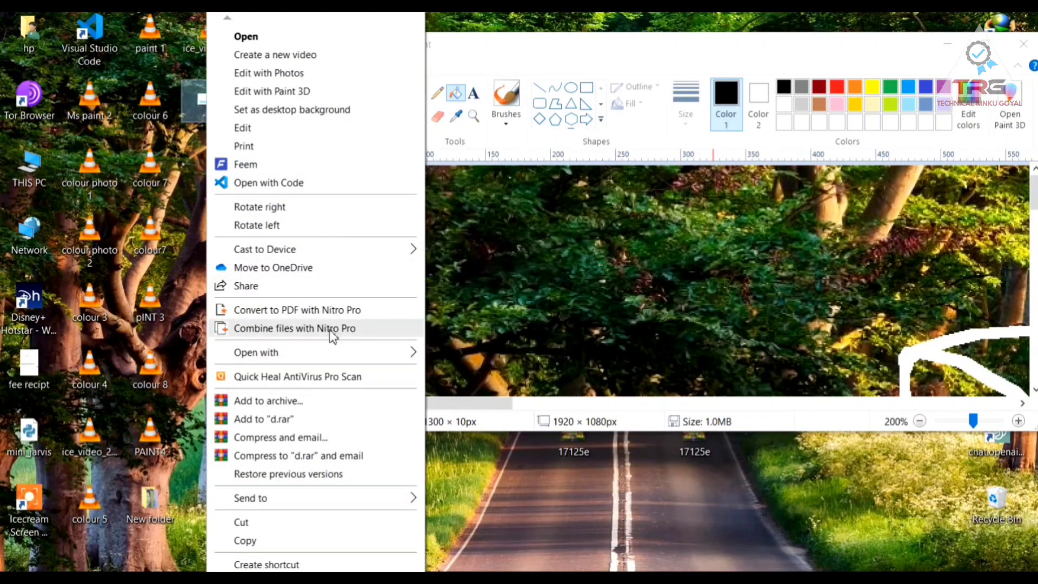
pyautogui.moveTo(332, 350)
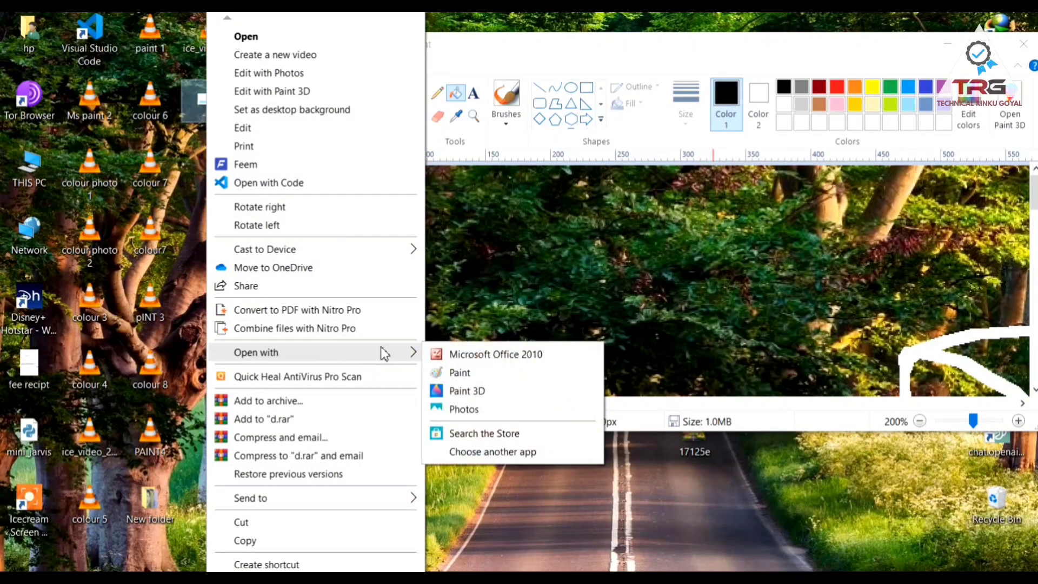
pyautogui.click(464, 373)
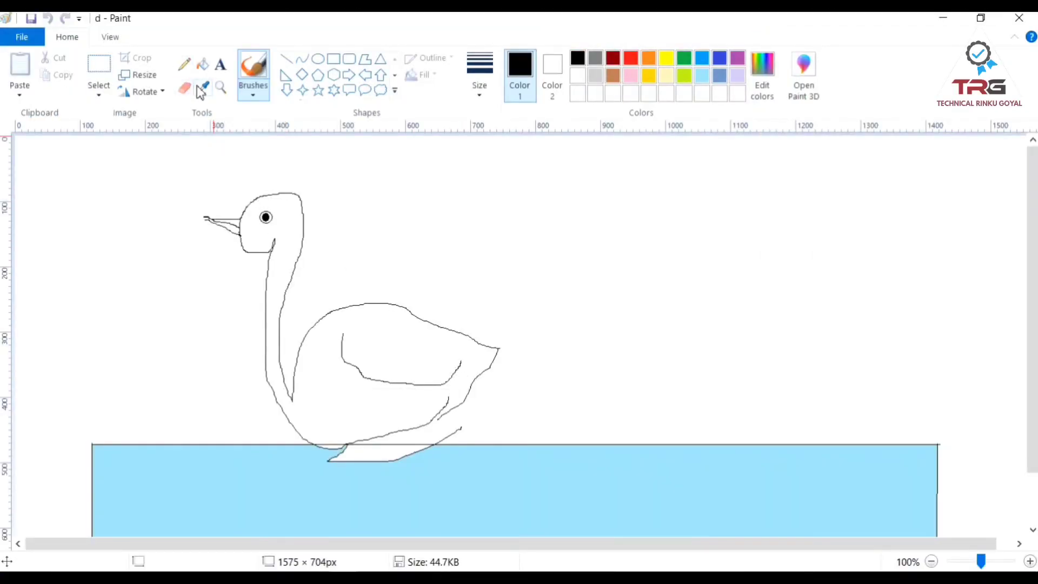
pyautogui.click(978, 20)
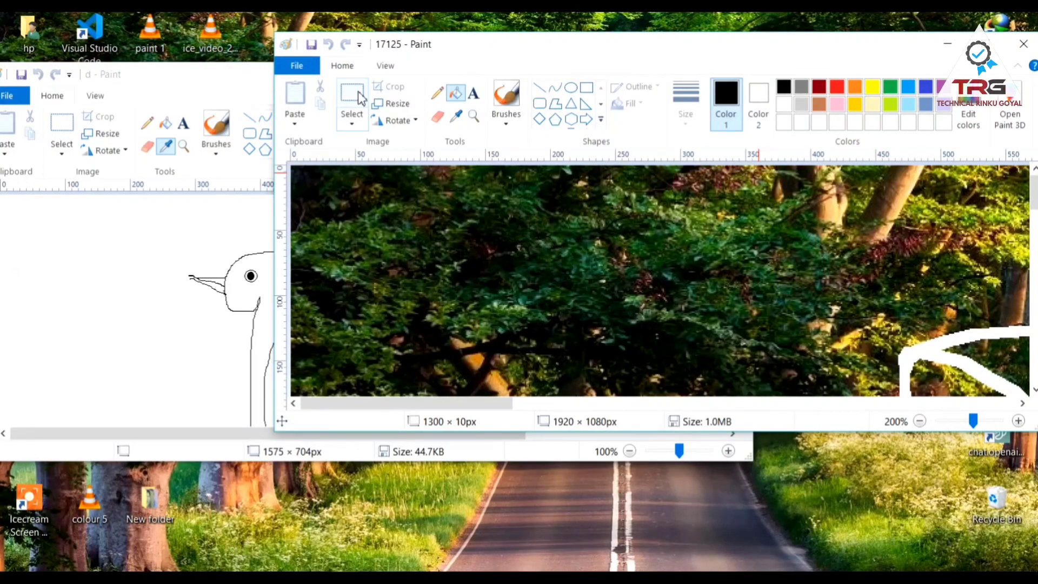
# Select a rectangular area of about 154 × 140 px in the foliage of picture 17125 and copy it.
pyautogui.click(358, 92)
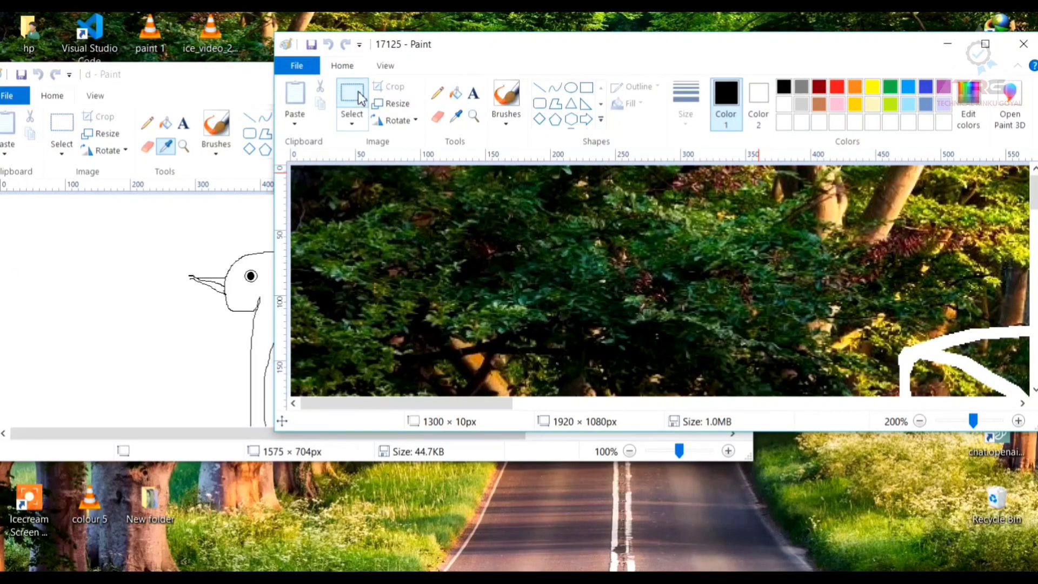
pyautogui.moveTo(520, 215); pyautogui.dragTo(711, 374)
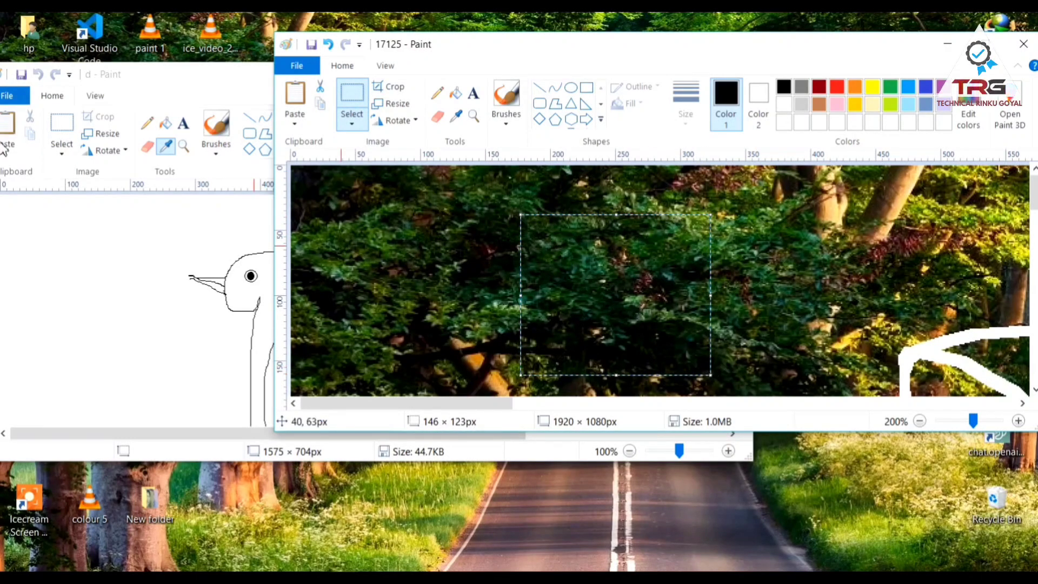
pyautogui.moveTo(557, 207); pyautogui.dragTo(757, 390)
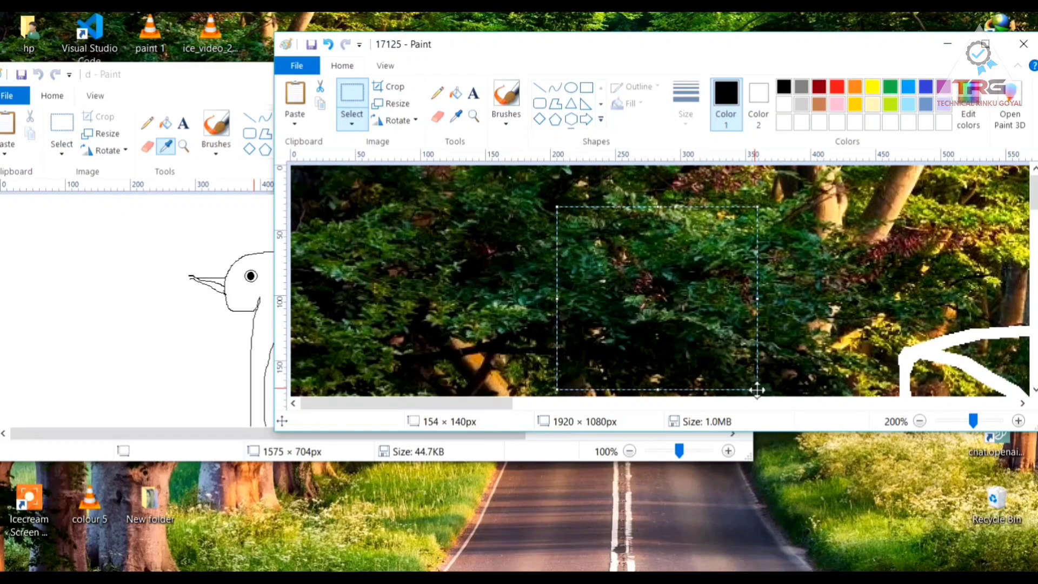
pyautogui.rightClick(701, 324)
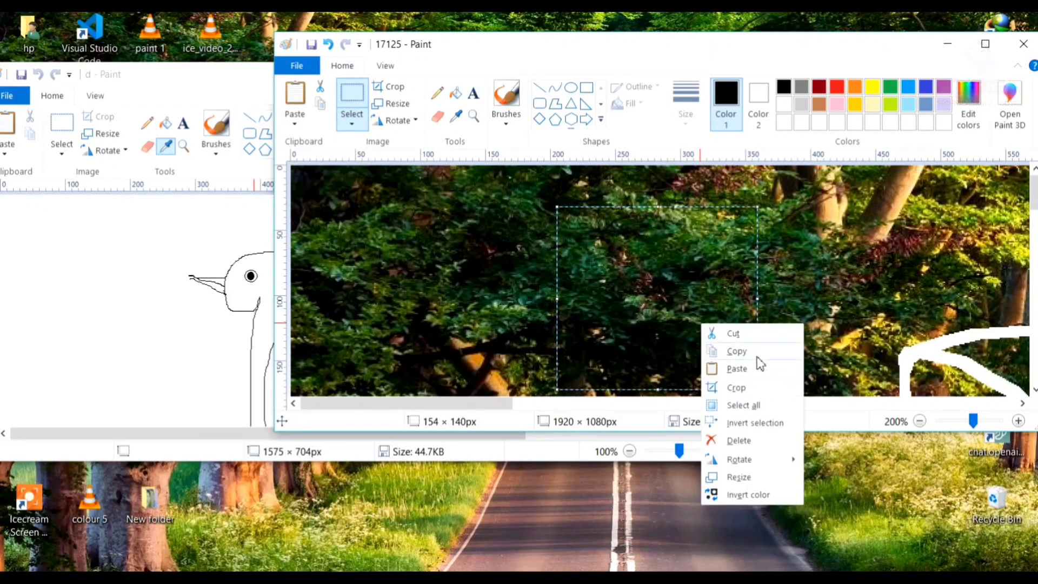
pyautogui.click(737, 351)
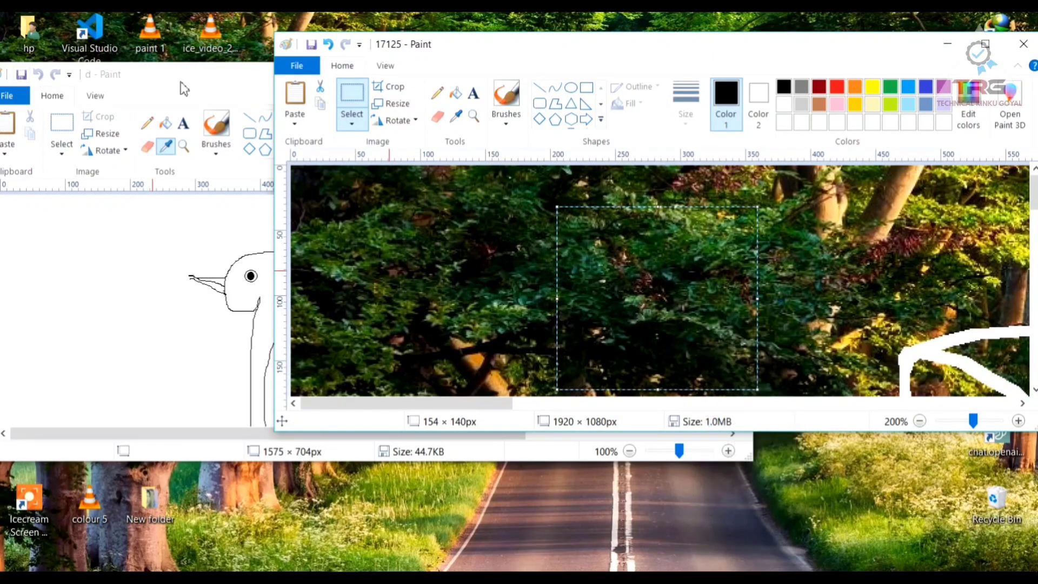
# Maximize the swan drawing d, paste the copied foliage and move it to the blank area above the pond's far right end.
pyautogui.click(198, 83)
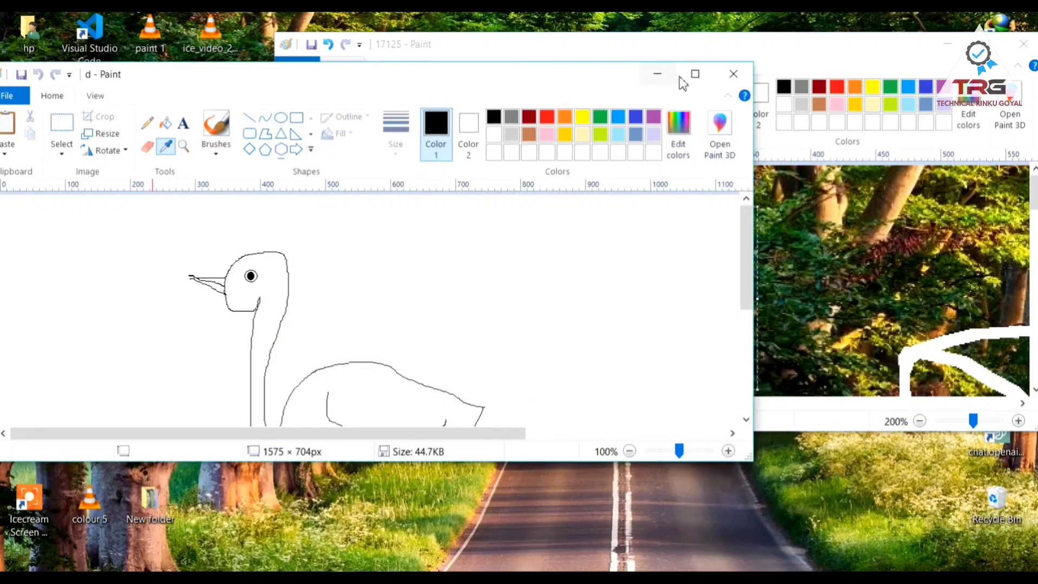
pyautogui.click(696, 74)
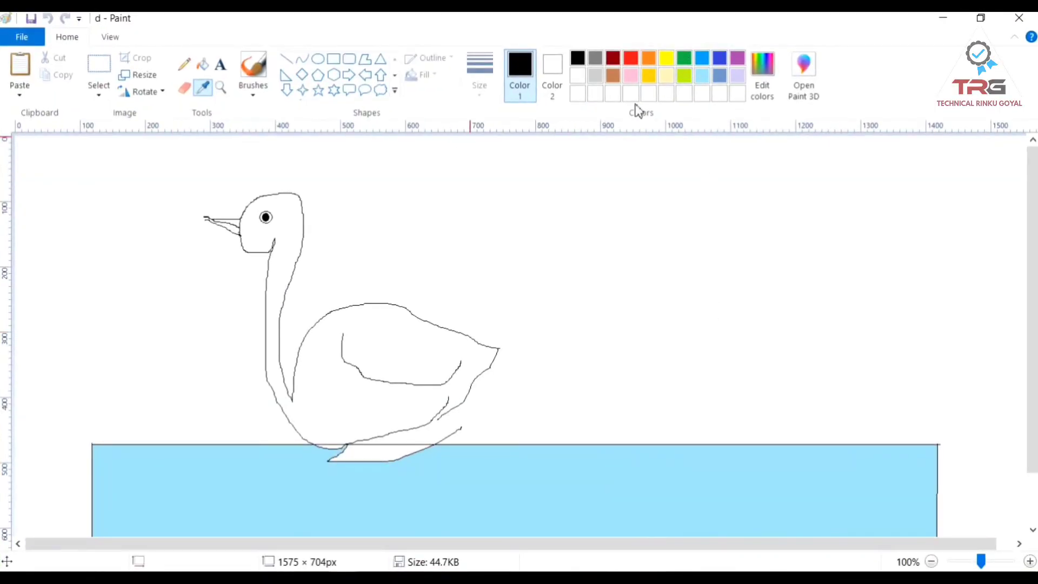
pyautogui.rightClick(785, 236)
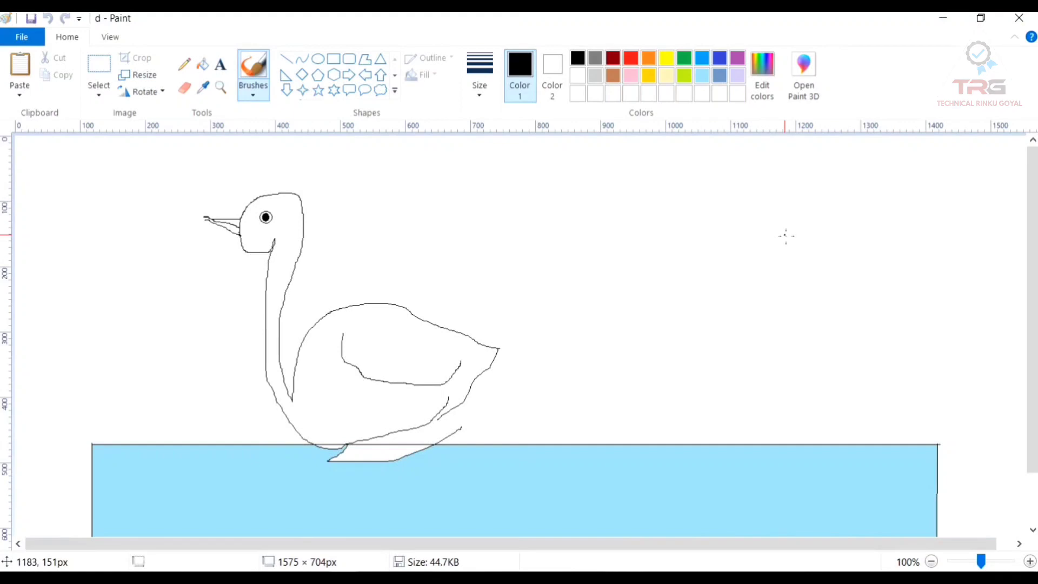
pyautogui.click(99, 69)
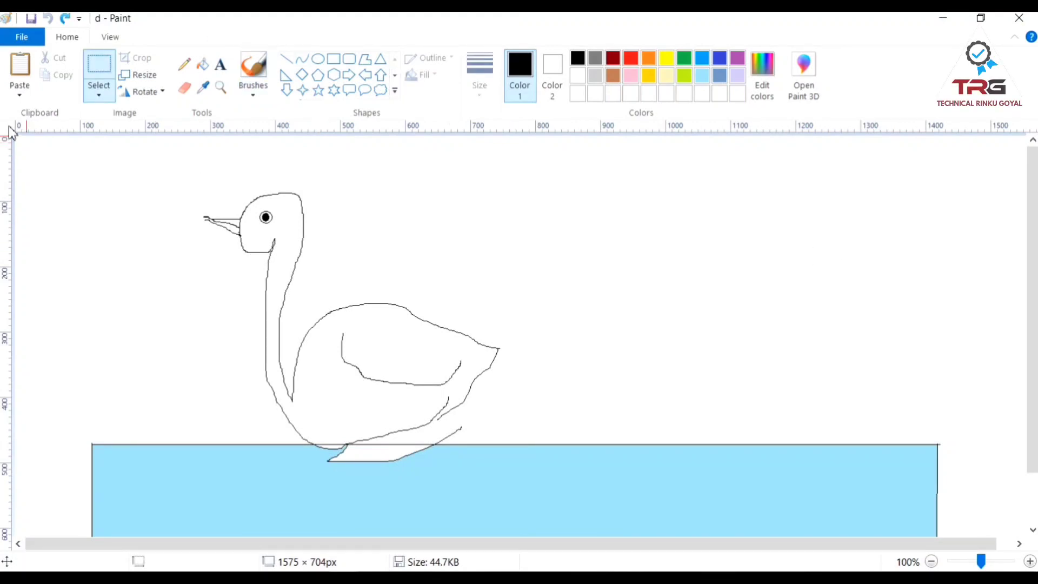
pyautogui.click(26, 86)
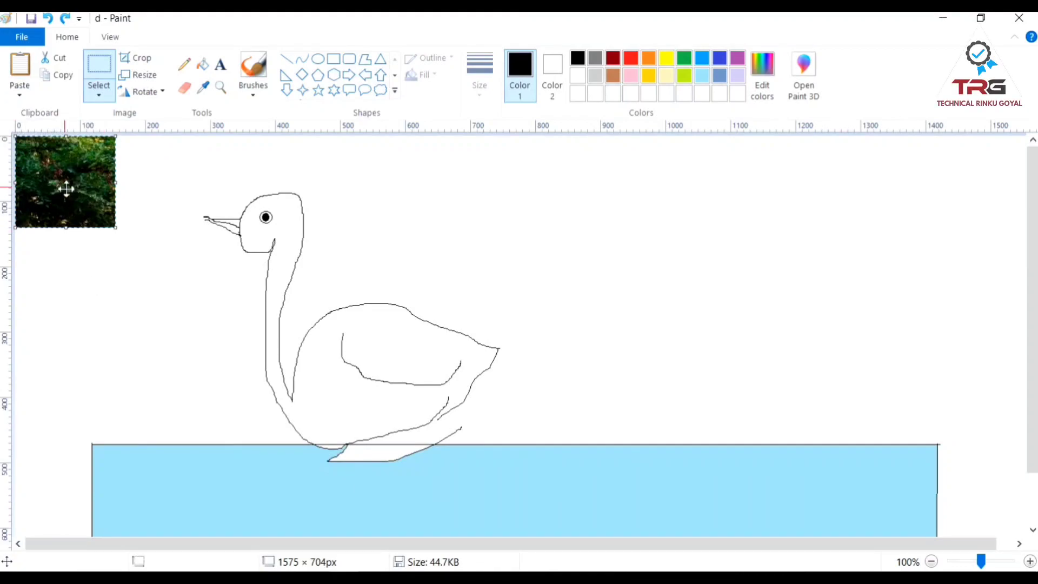
pyautogui.moveTo(66, 189); pyautogui.dragTo(857, 211)
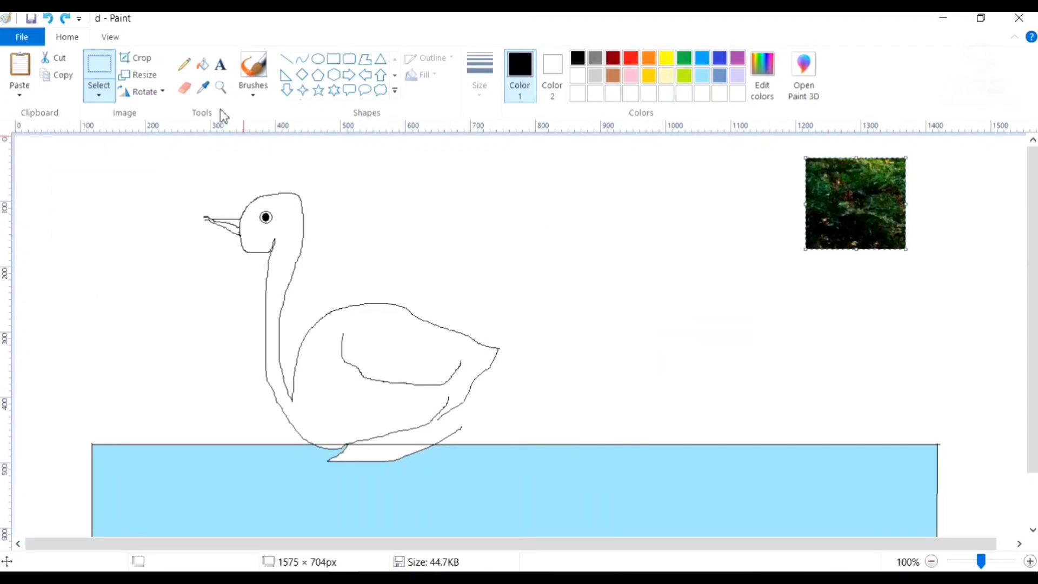
# Pick a green from the pasted foliage with the Color picker and dab it onto the swan's beak with the brush.
pyautogui.click(203, 88)
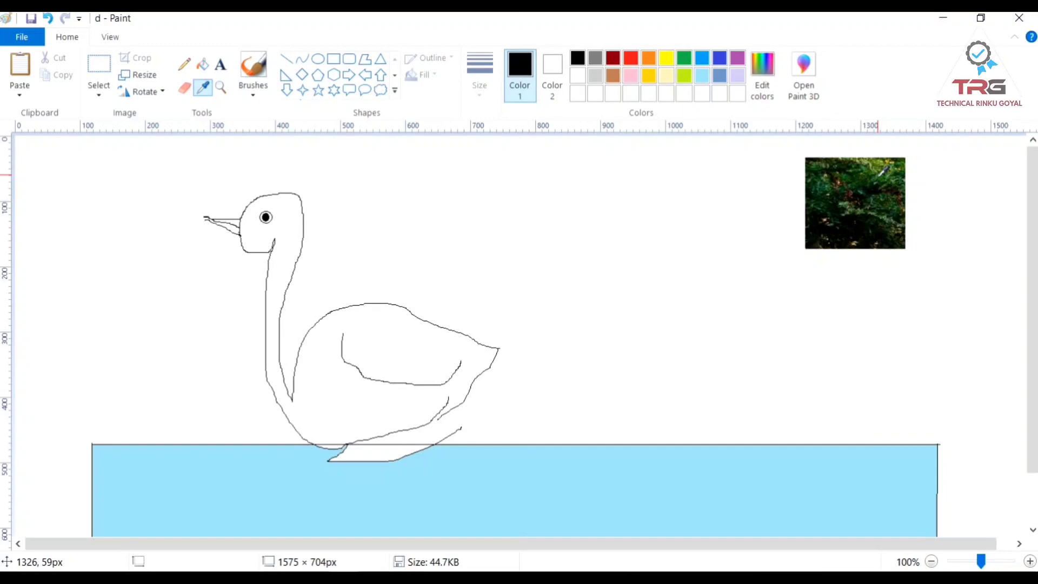
pyautogui.click(880, 175)
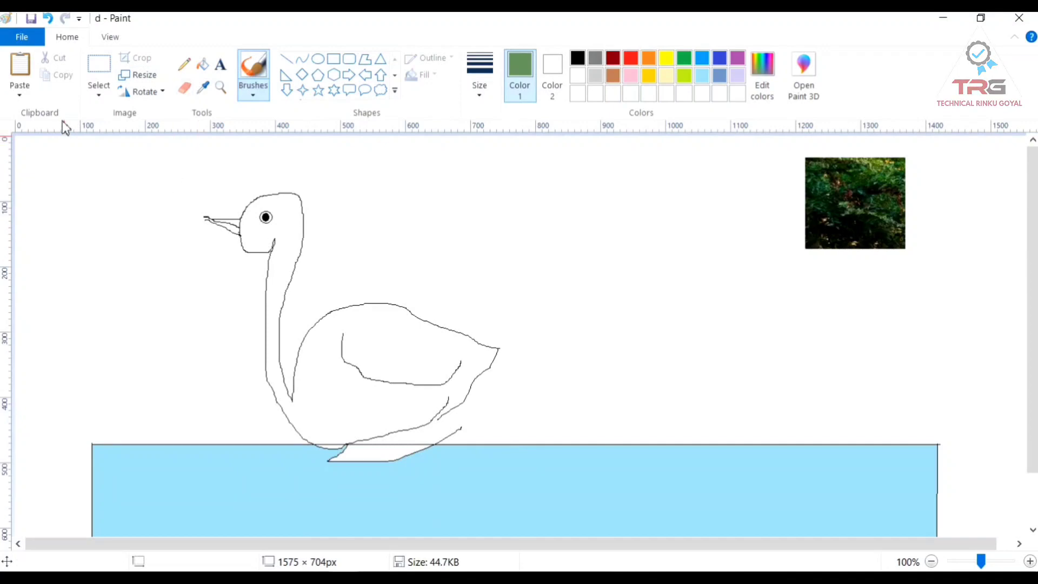
pyautogui.click(237, 222)
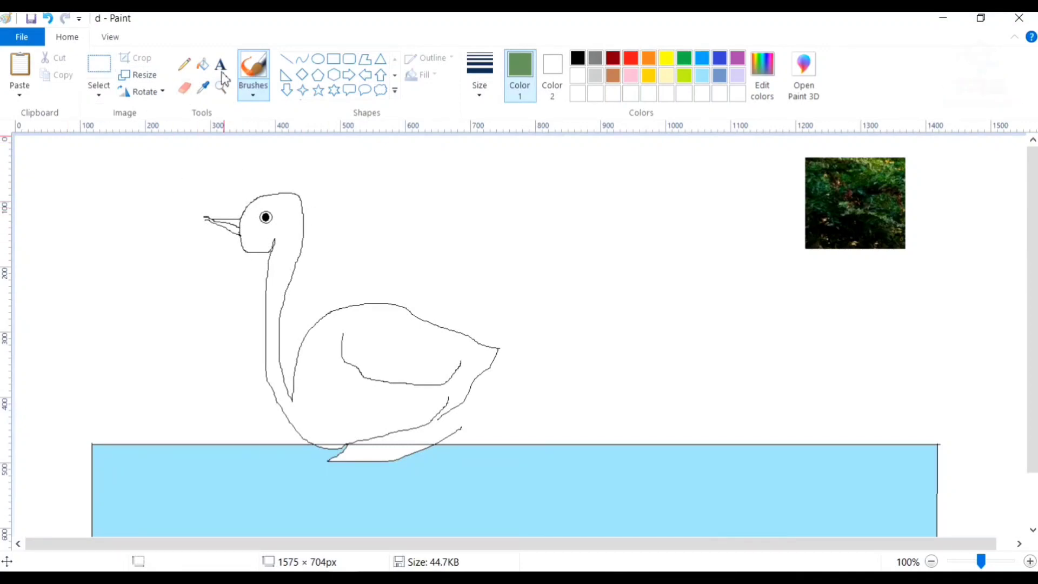
# Draw a green six-point star about 297 × 323 px beside the swan and a pentagon about 203 × 200 px below the foliage patch.
pyautogui.click(334, 93)
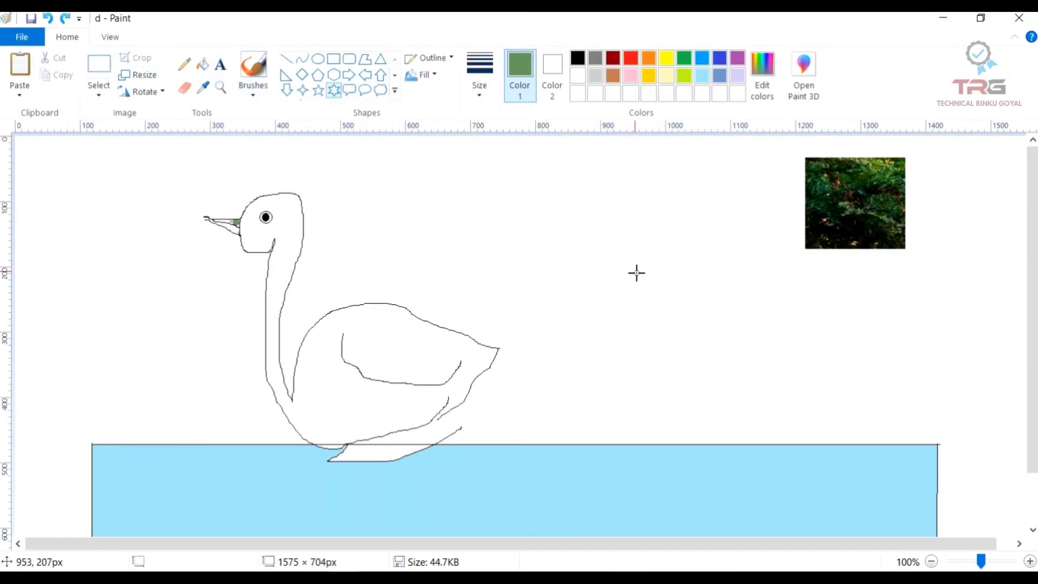
pyautogui.moveTo(573, 194); pyautogui.dragTo(767, 407)
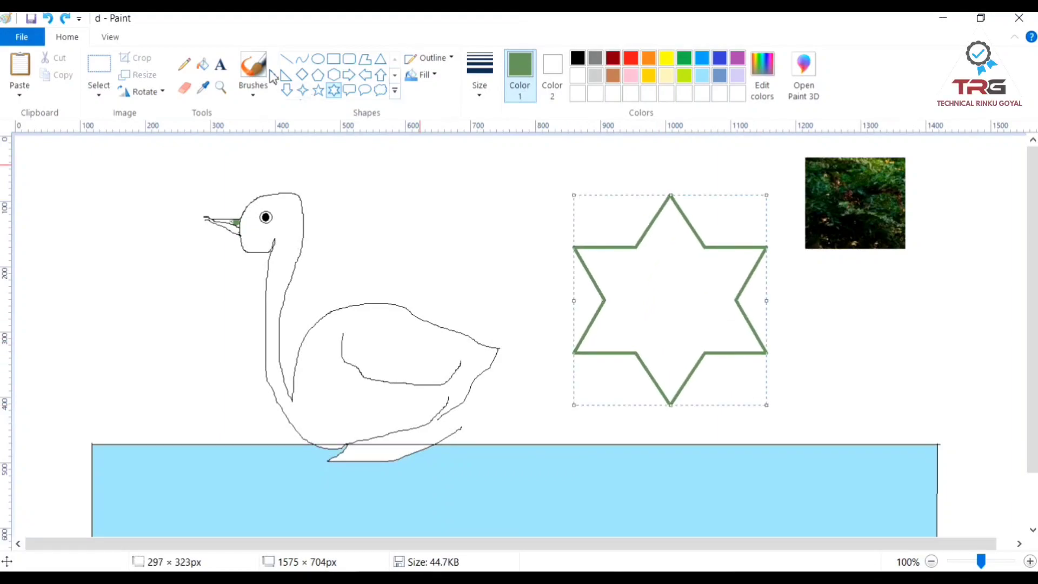
pyautogui.click(318, 74)
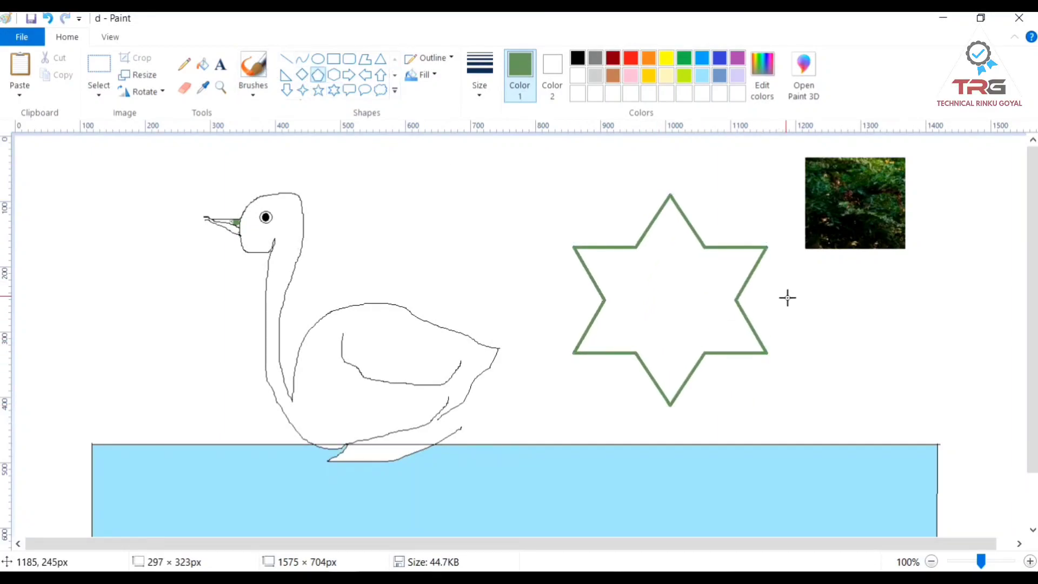
pyautogui.moveTo(785, 295); pyautogui.dragTo(918, 427)
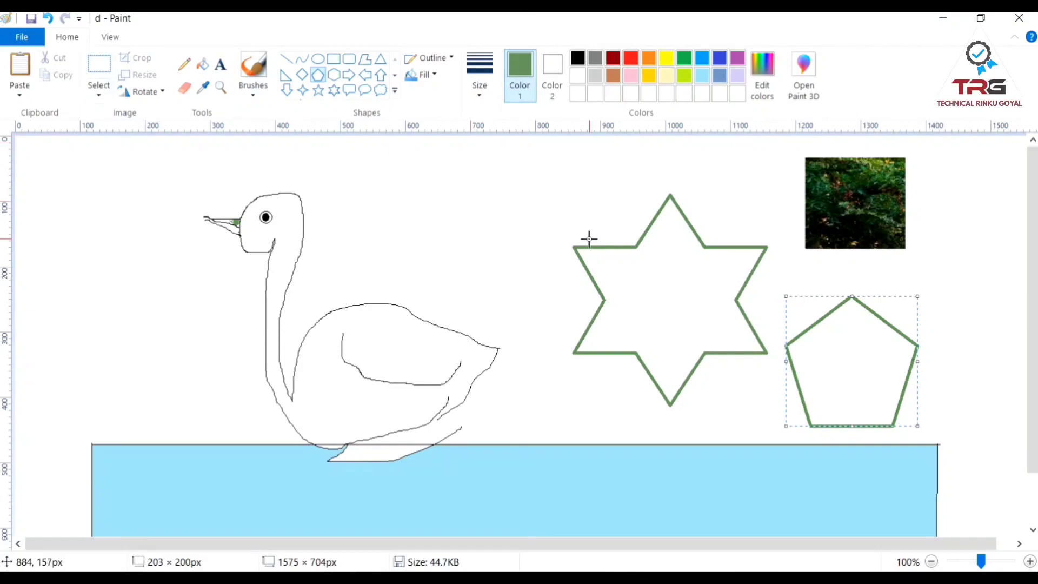
# Select an area of about 338 × 341 px around the green five-point star and delete it.
pyautogui.click(98, 69)
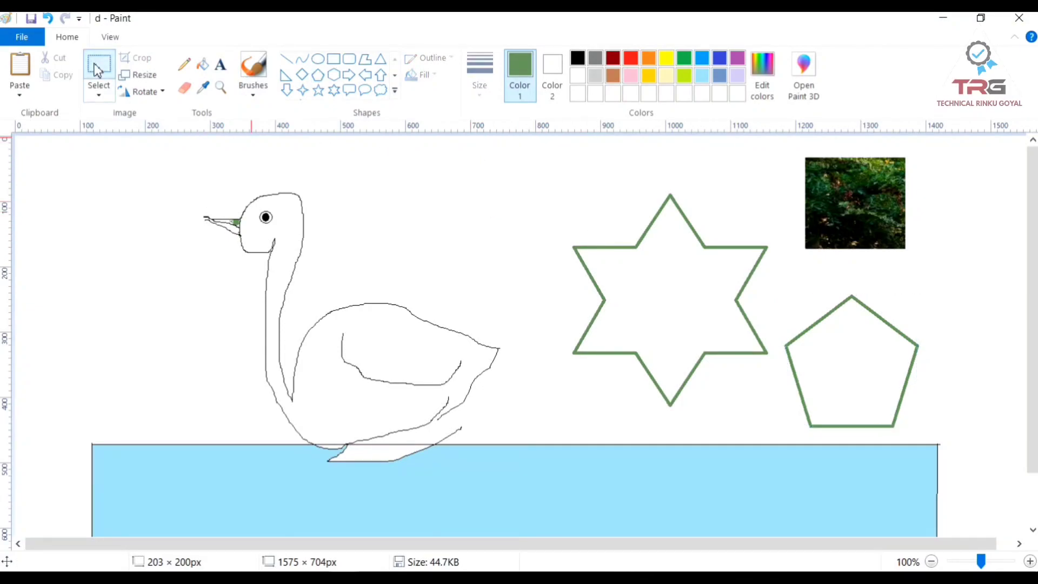
pyautogui.click(797, 149)
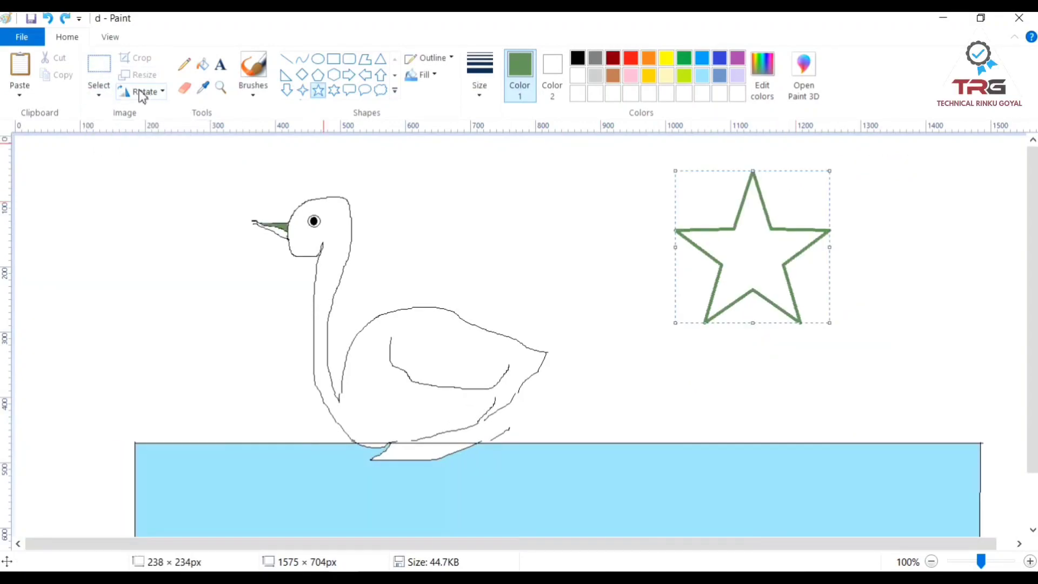
pyautogui.click(112, 72)
pyautogui.moveTo(646, 153); pyautogui.dragTo(866, 375)
pyautogui.press('Delete')
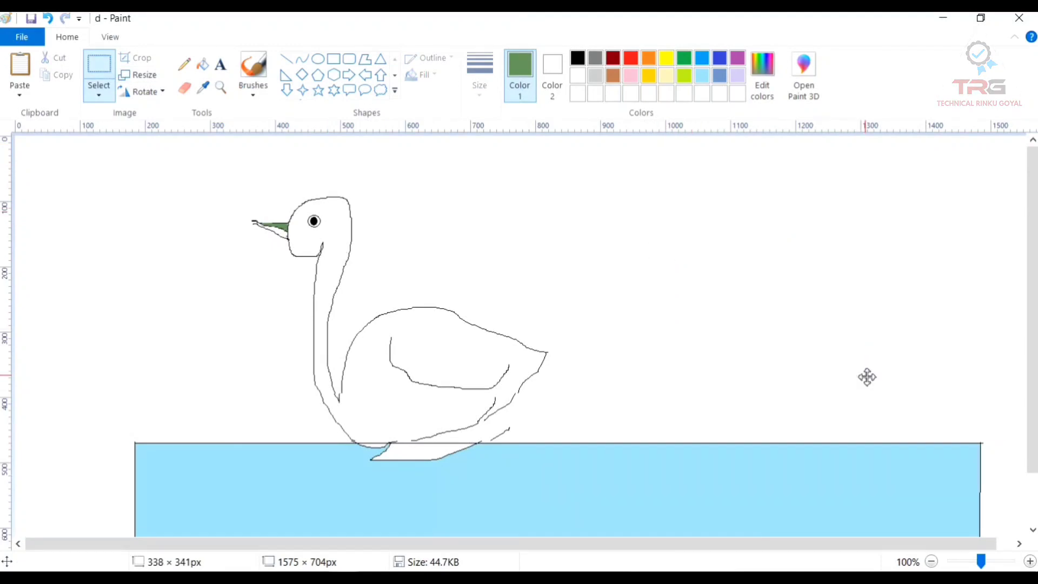
# Add the channel name as green Cooper Black text, size 28, with a transparent background in the blank area beside the swan.
pyautogui.click(221, 65)
pyautogui.click(589, 257)
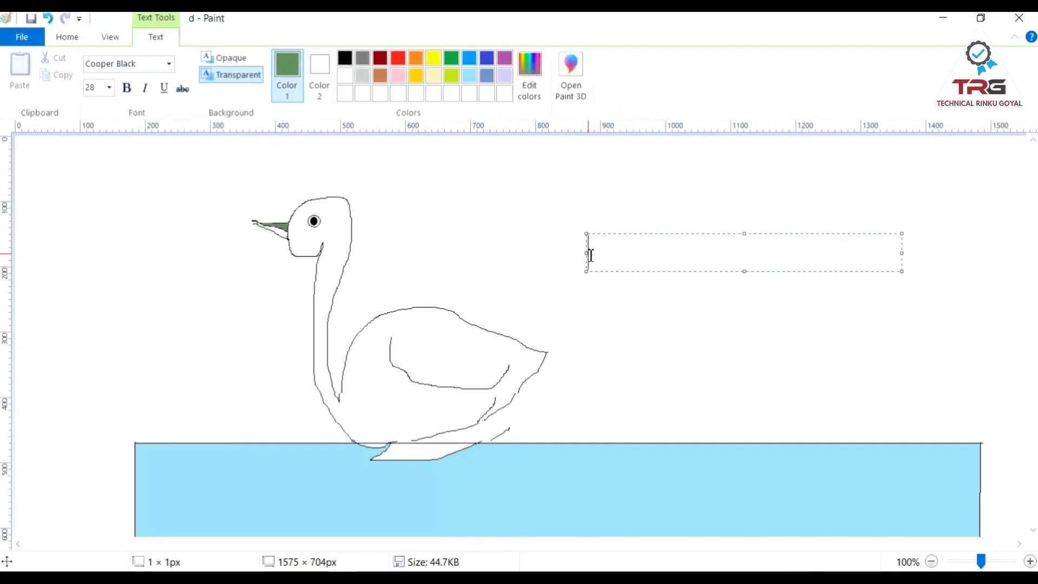
pyautogui.write('Te')
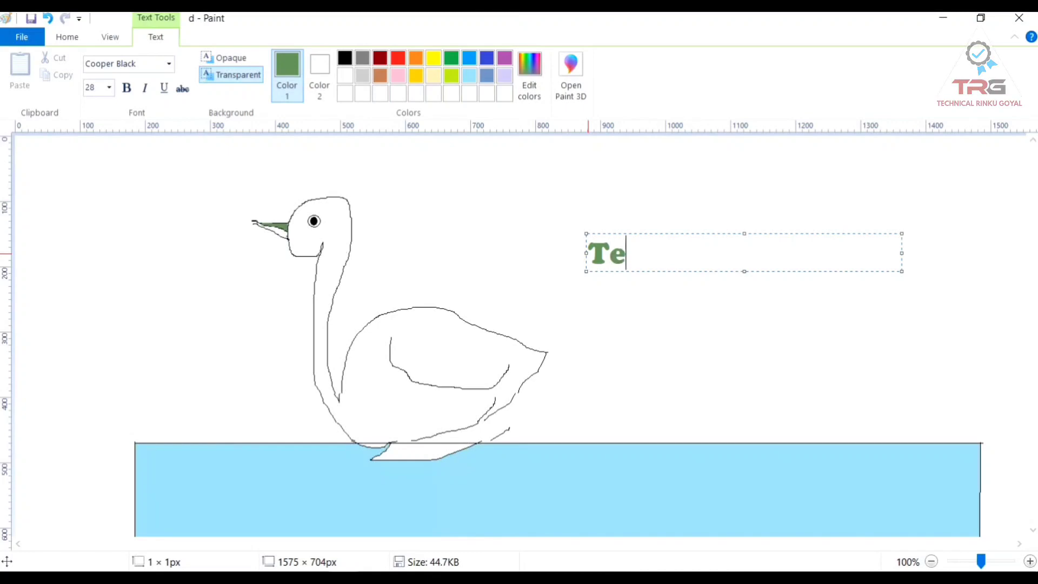
pyautogui.write('chni')
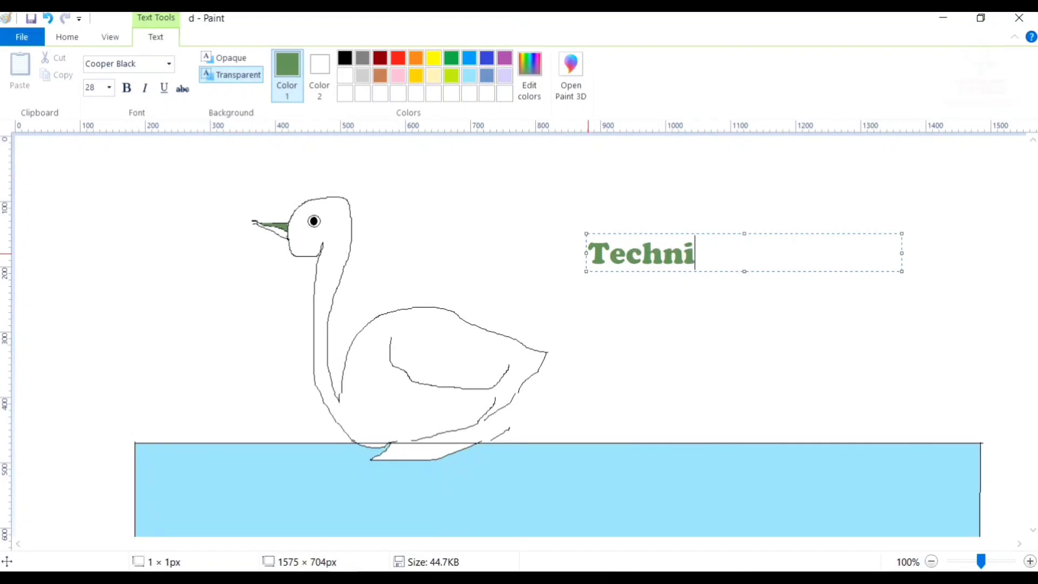
pyautogui.write('cal ')
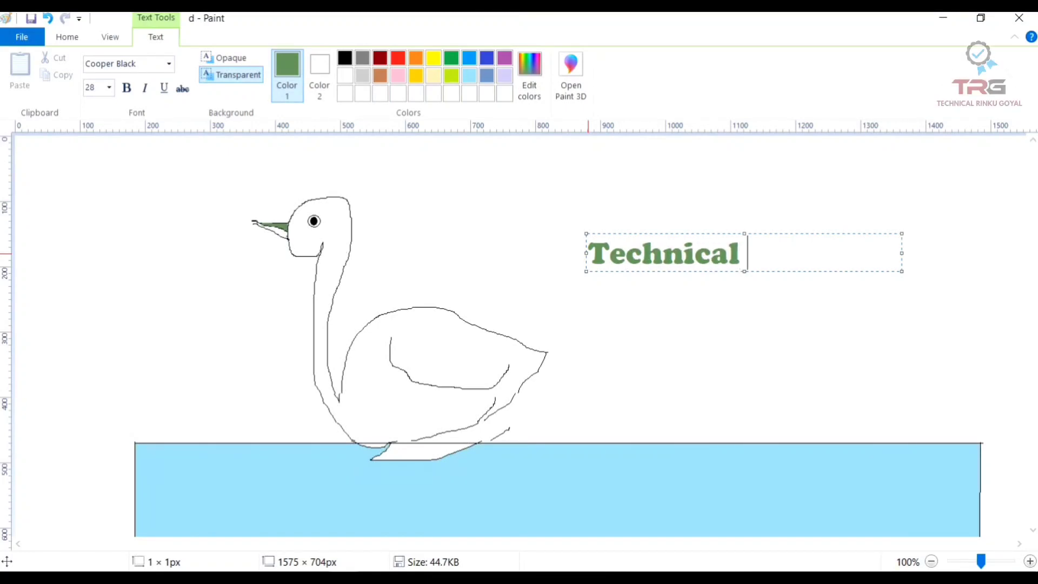
pyautogui.write('Rinku ')
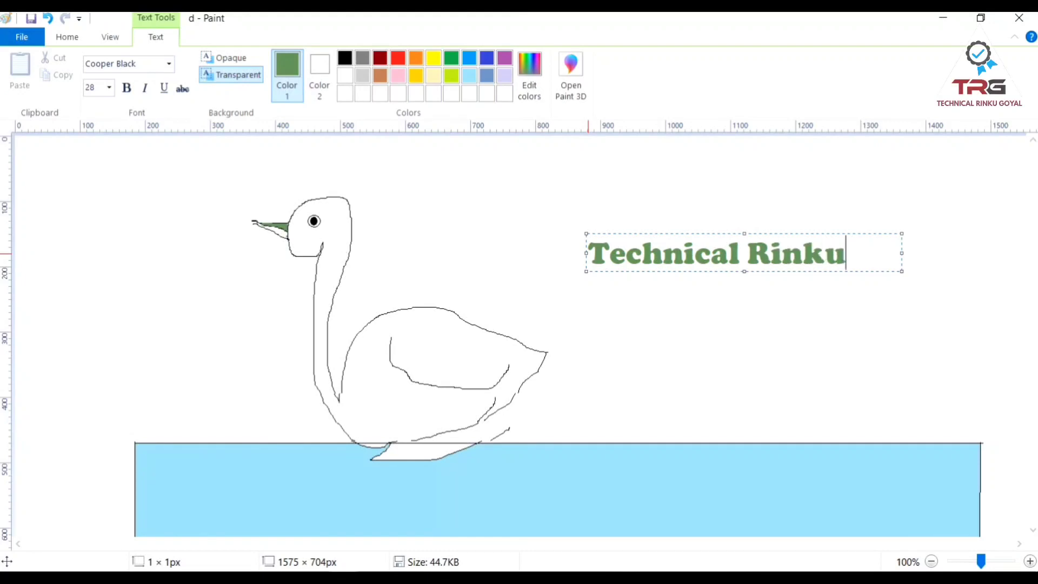
pyautogui.write('Go')
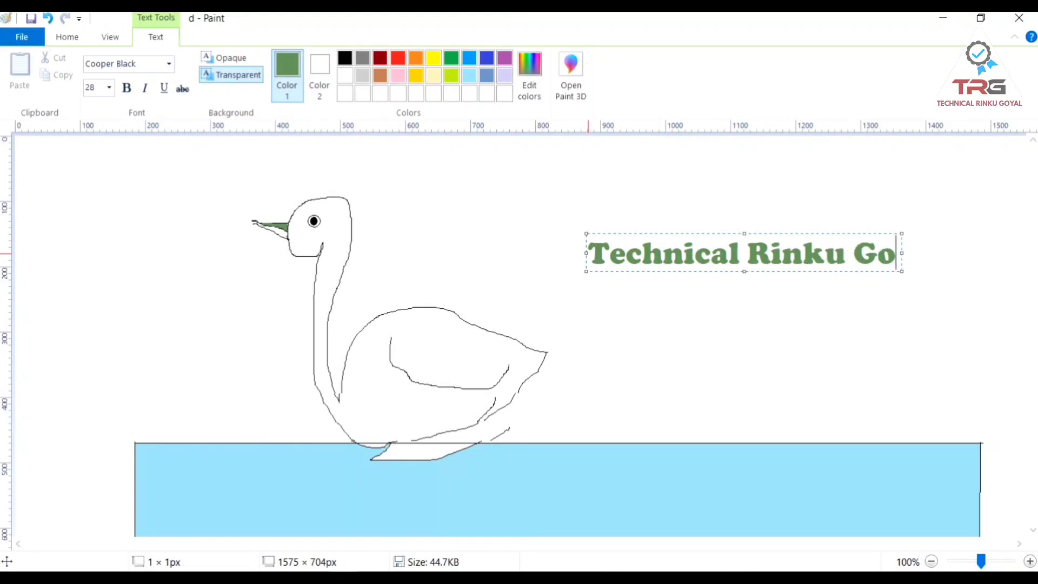
pyautogui.write('ya;')
pyautogui.press('BackSpace')
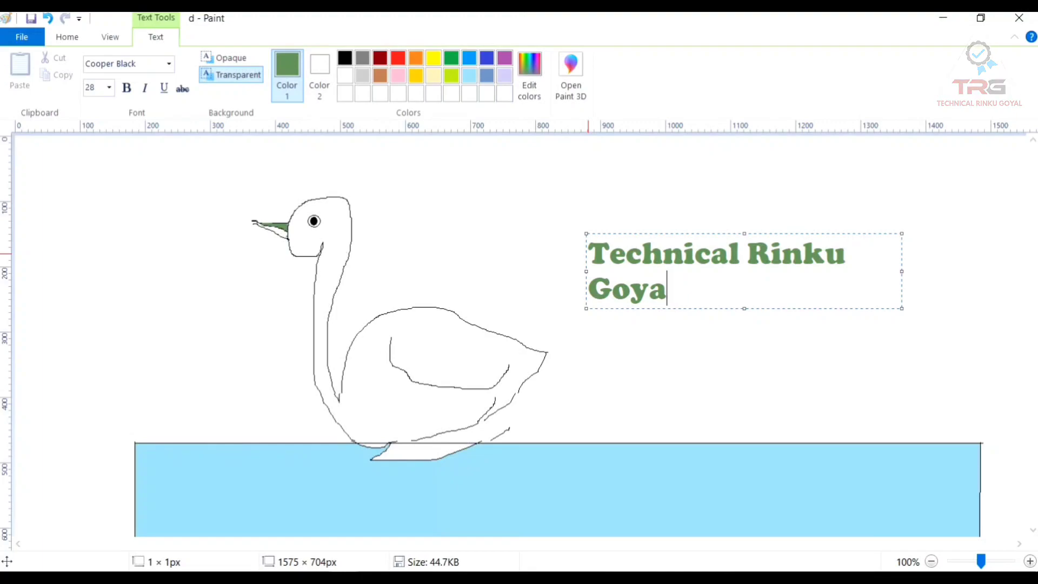
pyautogui.write('l')
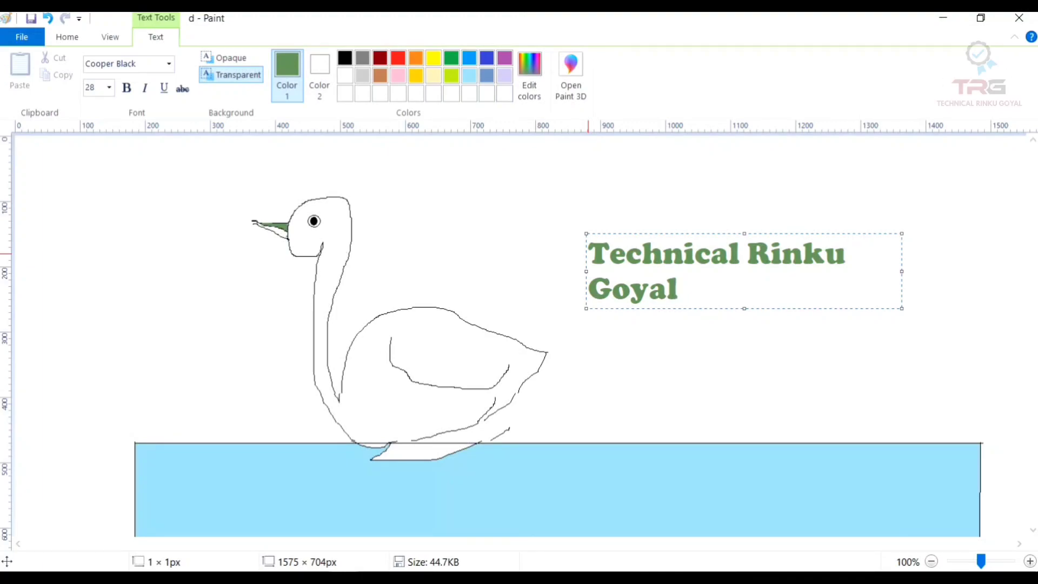
pyautogui.click(645, 345)
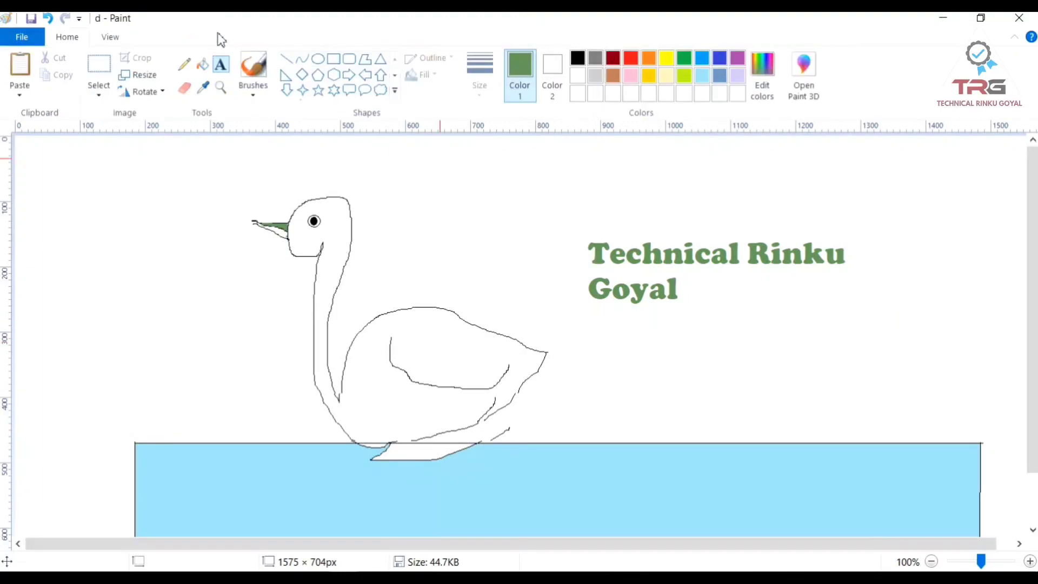
# Select an area of about 491 × 153 px around the green channel name text and delete it.
pyautogui.click(98, 67)
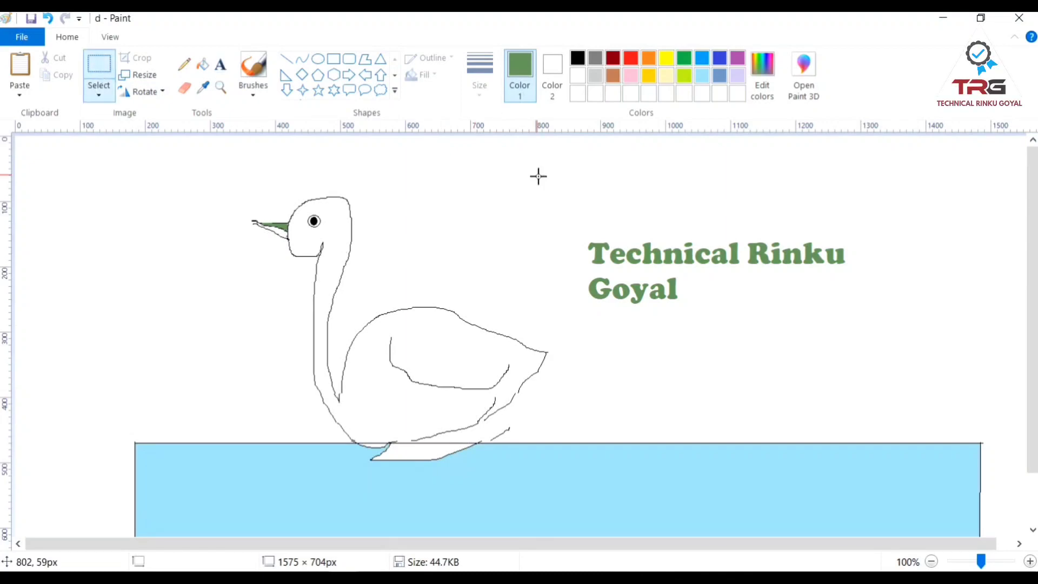
pyautogui.moveTo(575, 227); pyautogui.dragTo(896, 327)
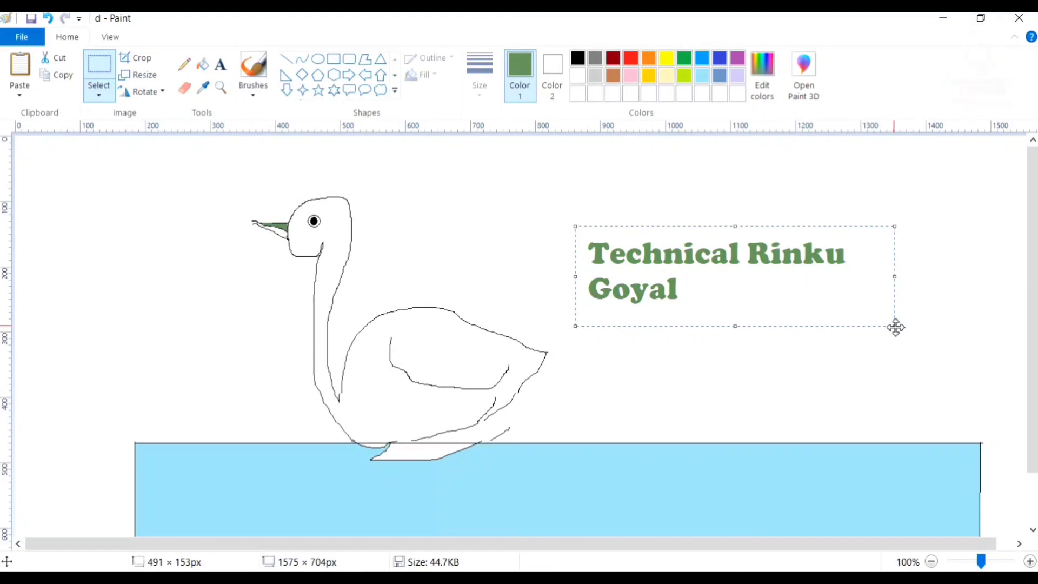
pyautogui.press('Delete')
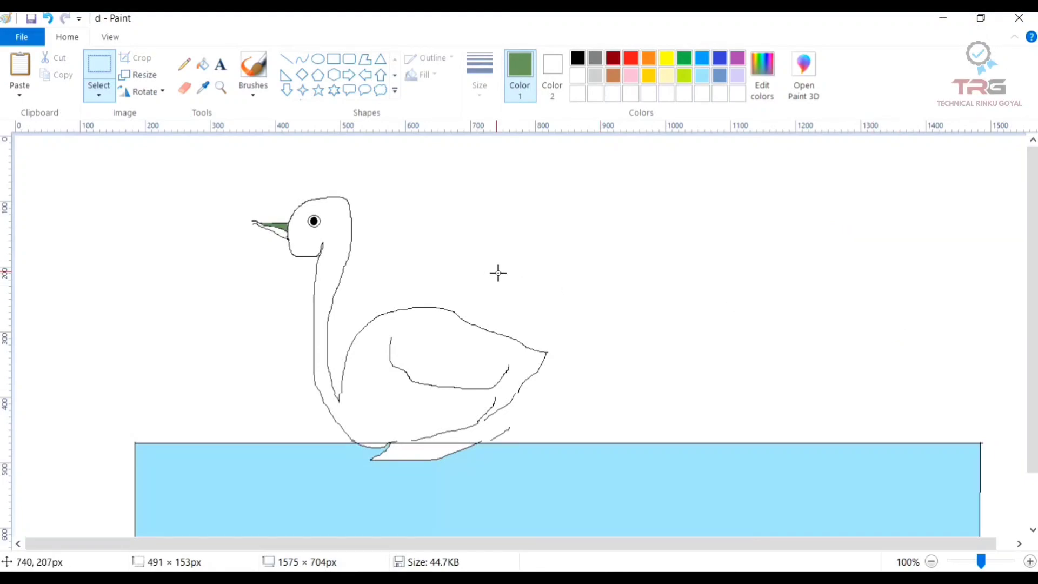
# Undo the text deletion, the text entry and the deletion of the five-point star.
pyautogui.click(49, 21)
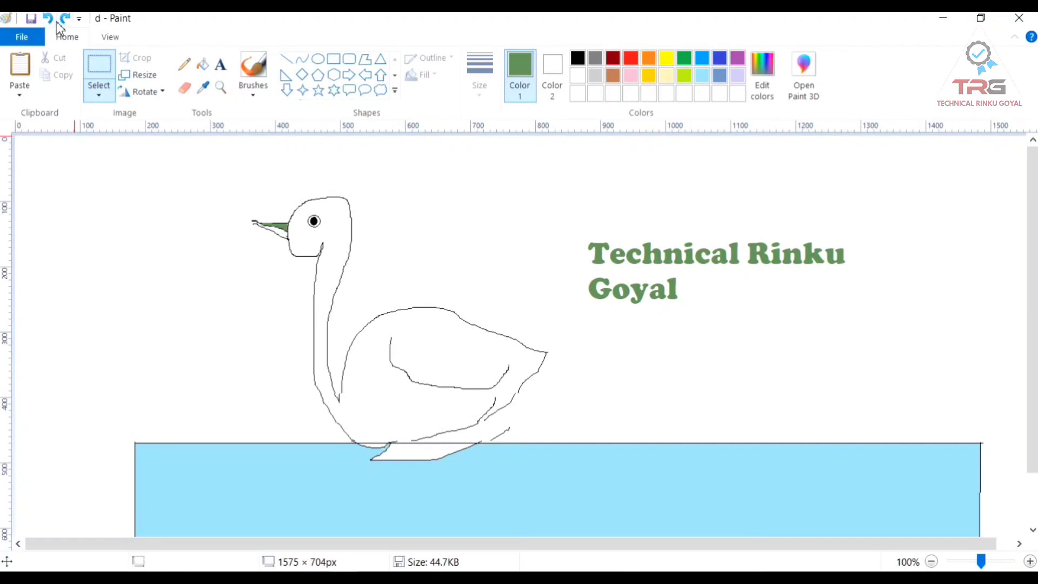
pyautogui.click(54, 21)
pyautogui.click(57, 22)
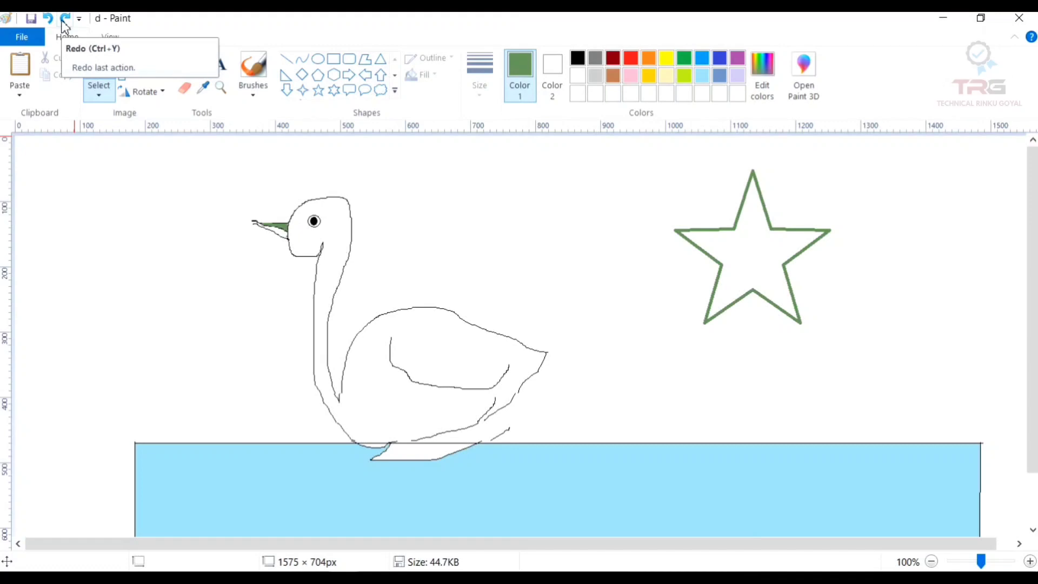
# Redo the deletion of the green star, the text entry and the text deletion.
pyautogui.click(64, 23)
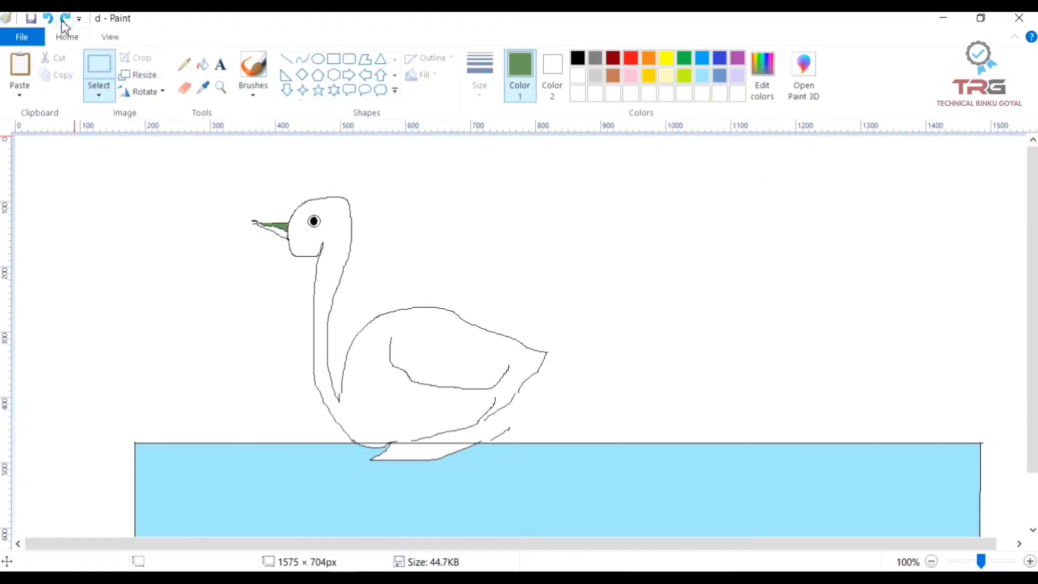
pyautogui.click(63, 22)
pyautogui.click(63, 23)
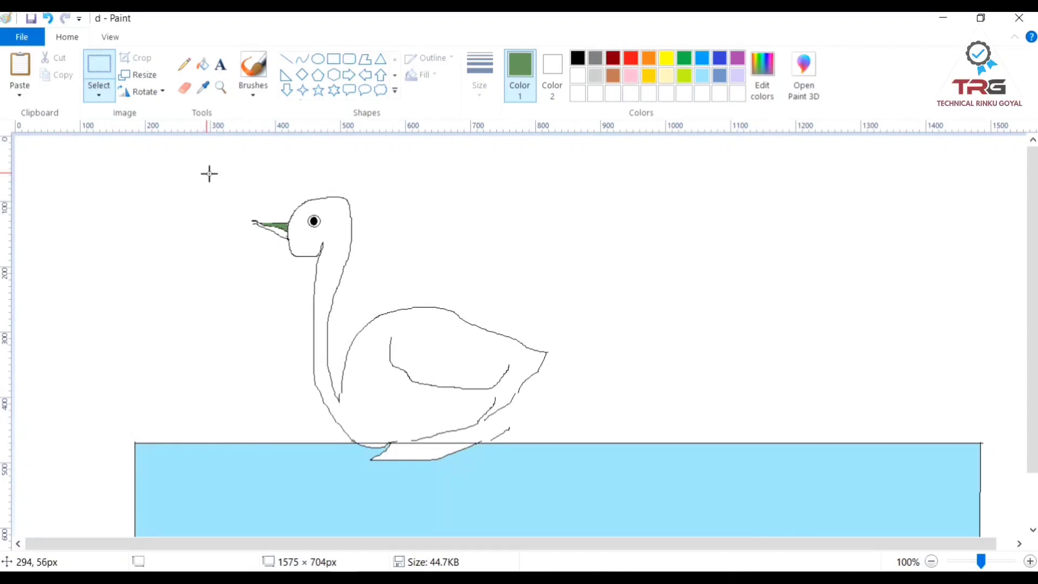
# Magnify the swan's head up to 500% and zoom back out to 100%.
pyautogui.click(220, 91)
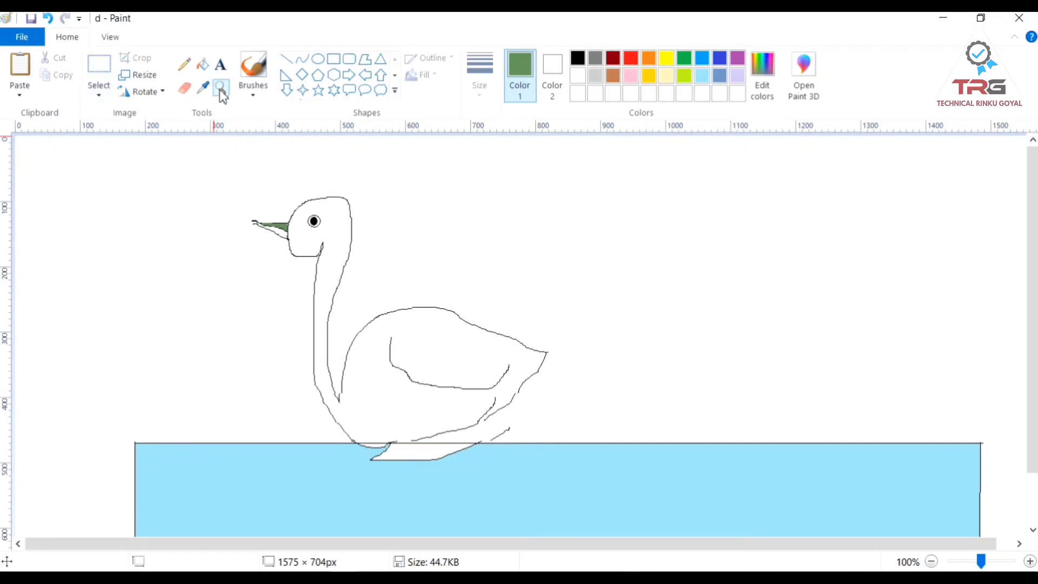
pyautogui.click(292, 260)
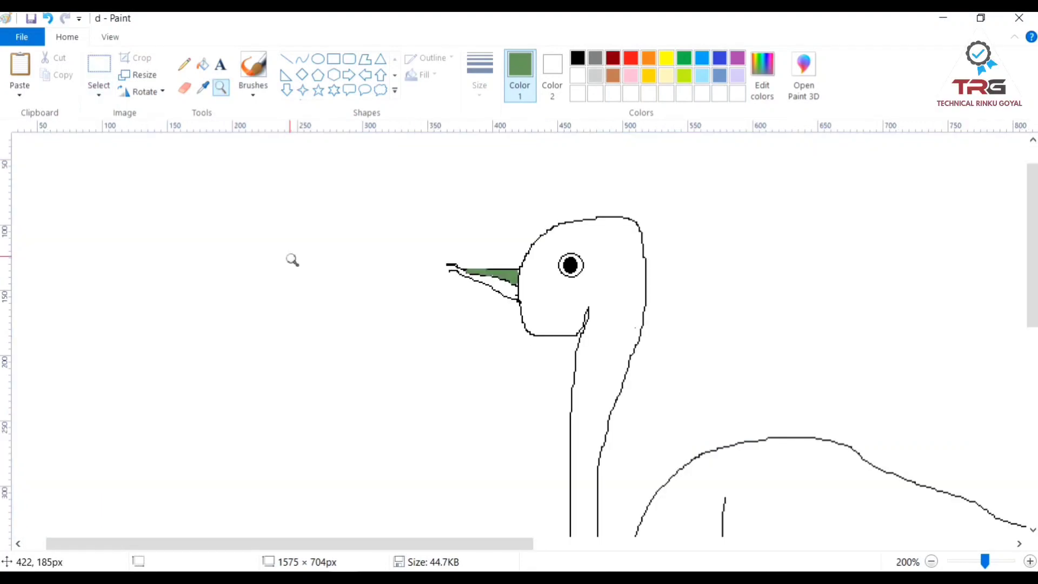
pyautogui.click(480, 255)
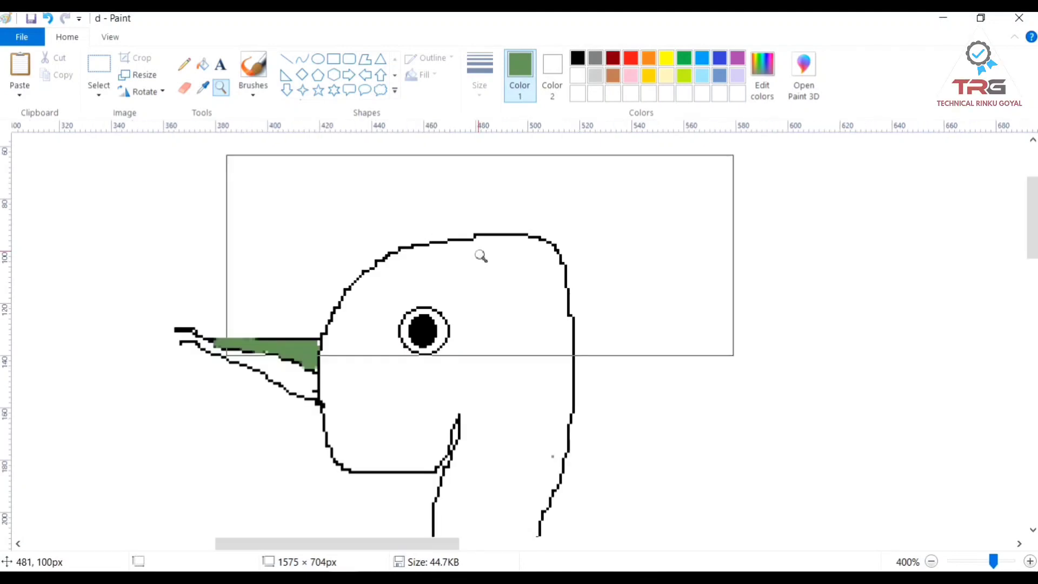
pyautogui.click(364, 364)
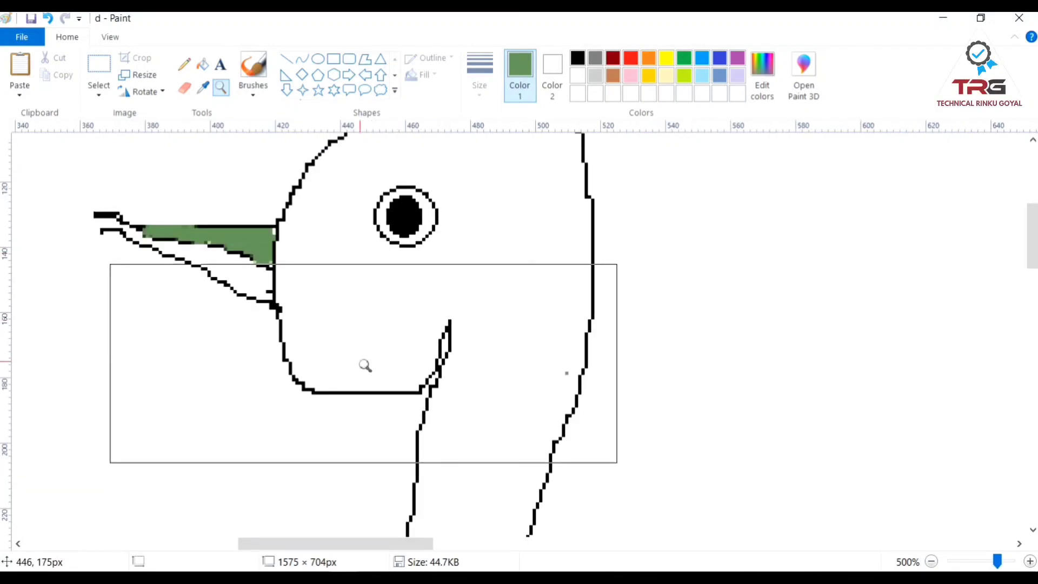
pyautogui.rightClick(364, 365)
pyautogui.rightClick(365, 365)
pyautogui.rightClick(365, 365)
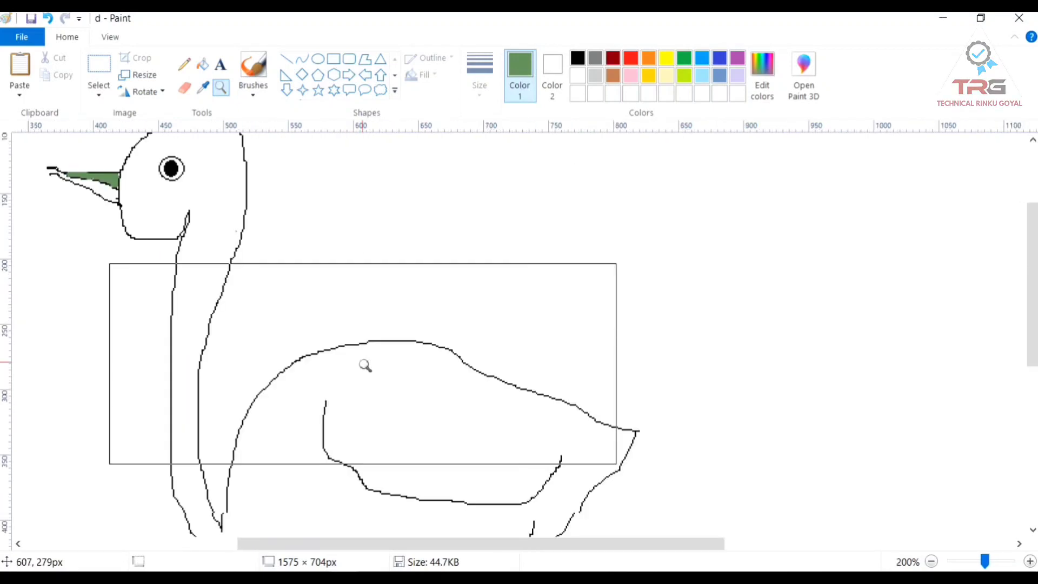
pyautogui.rightClick(365, 365)
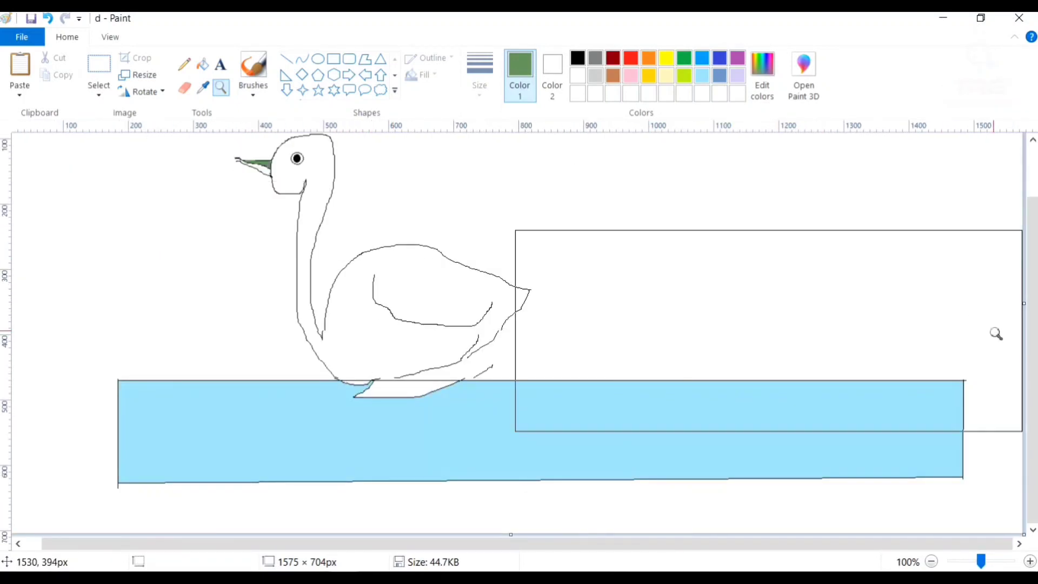
pyautogui.moveTo(1035, 298); pyautogui.dragTo(1036, 254)
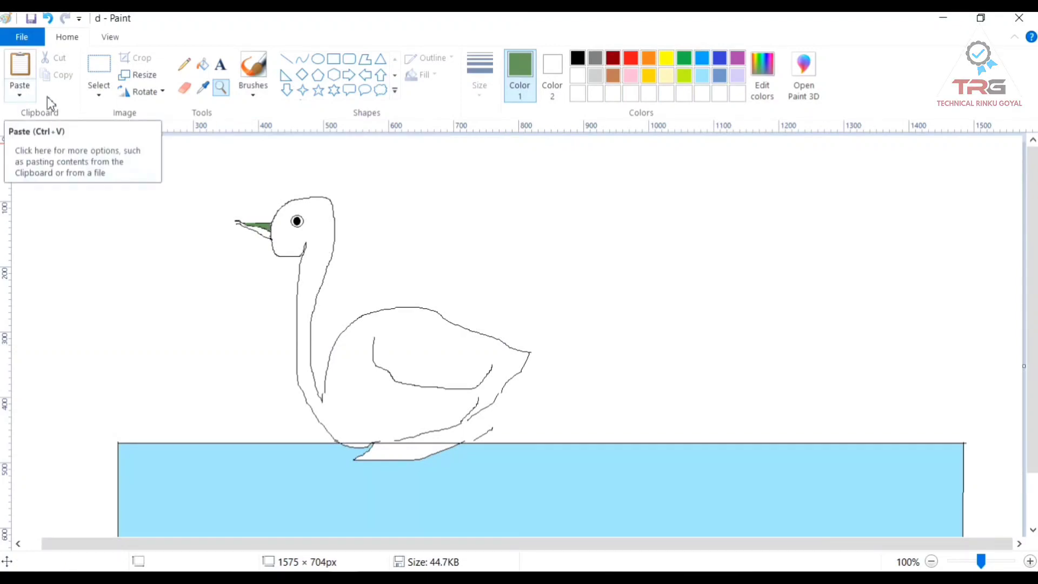
# Draw a free-form selection around the swan's head.
pyautogui.click(100, 91)
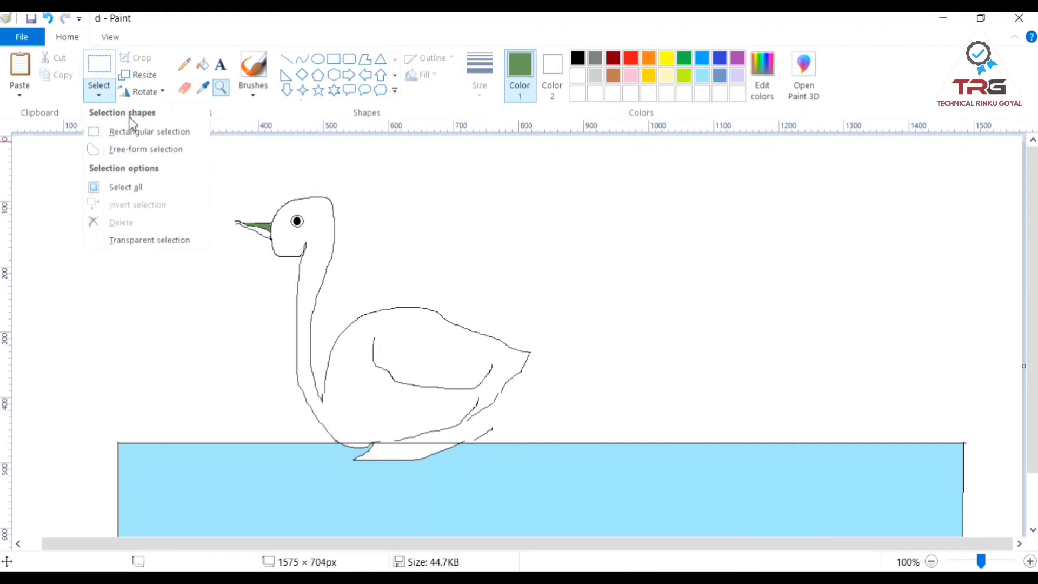
pyautogui.click(131, 152)
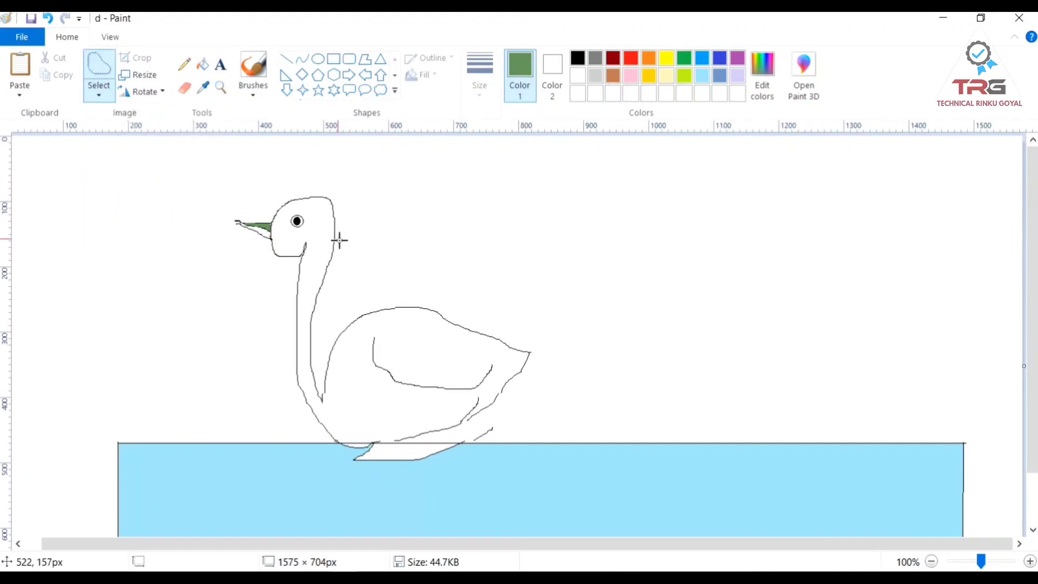
pyautogui.moveTo(339, 194)
pyautogui.mouseDown()
pyautogui.moveTo(281, 191)
pyautogui.moveTo(324, 298)
pyautogui.moveTo(390, 244)
pyautogui.moveTo(333, 195)
pyautogui.moveTo(313, 216)
pyautogui.moveTo(371, 217)
pyautogui.moveTo(314, 216)
pyautogui.mouseUp()
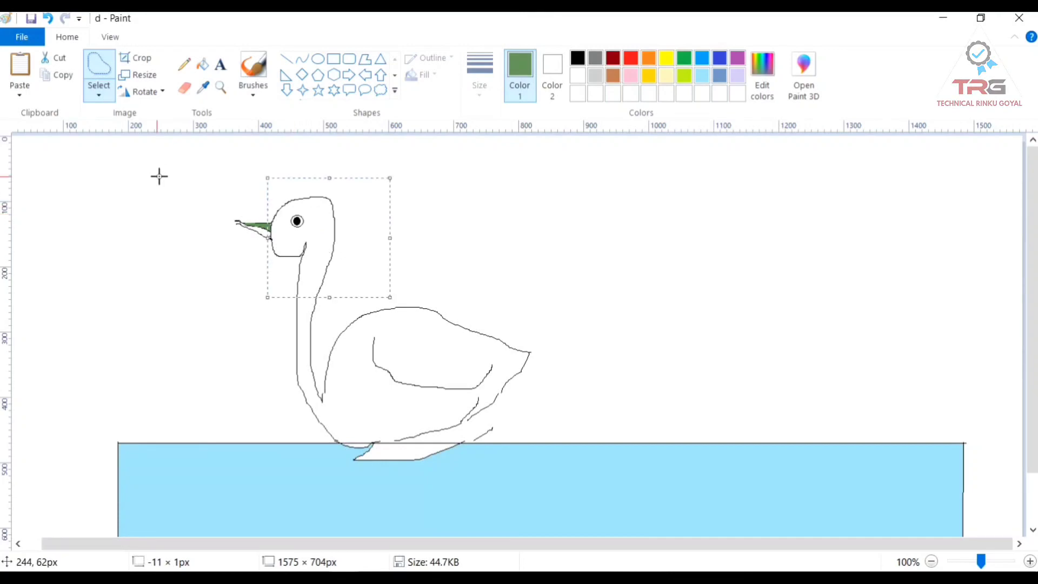
# Select the entire picture and delete it.
pyautogui.click(105, 90)
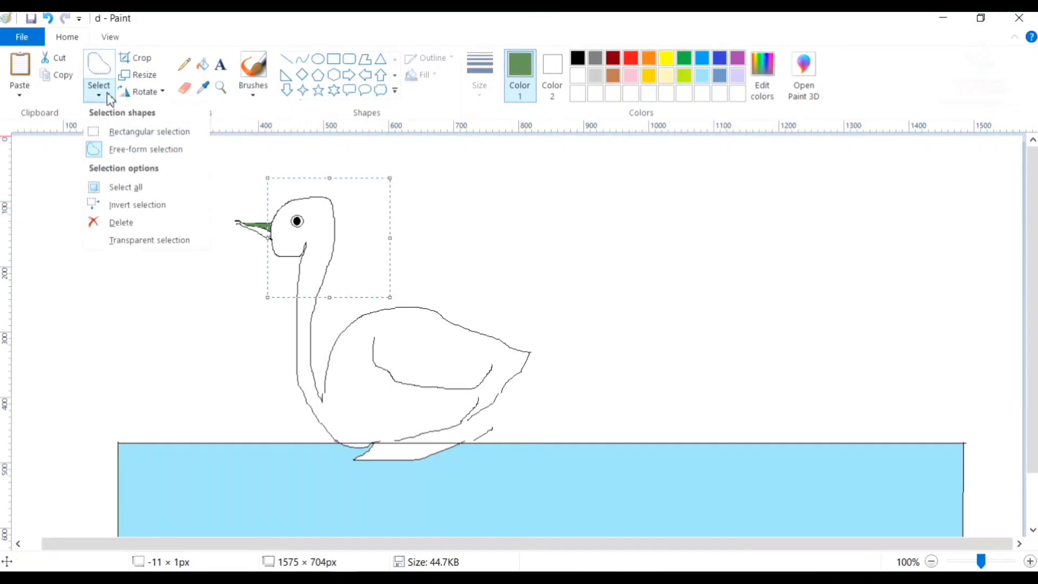
pyautogui.click(161, 195)
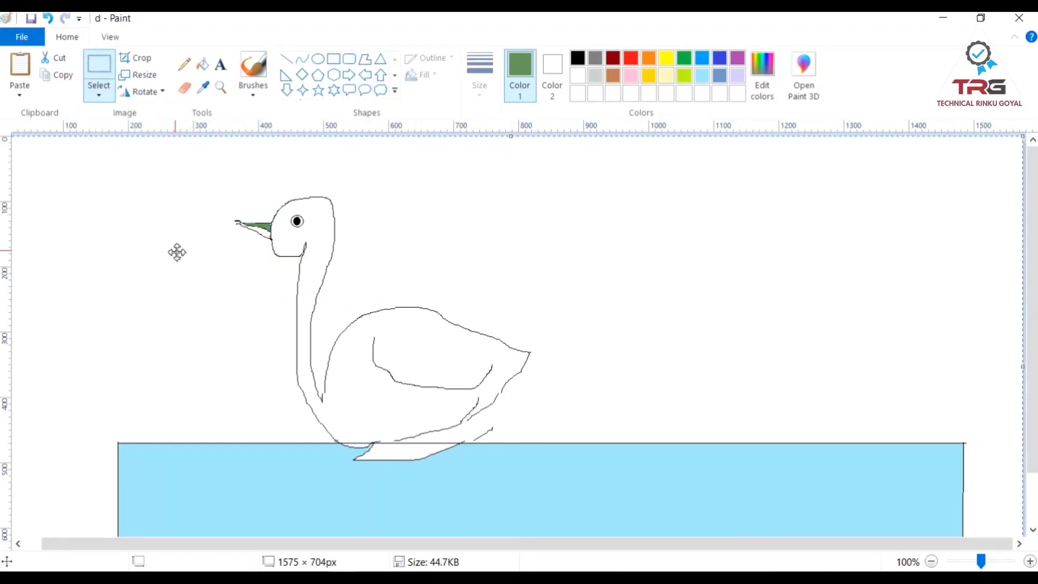
pyautogui.press('Delete')
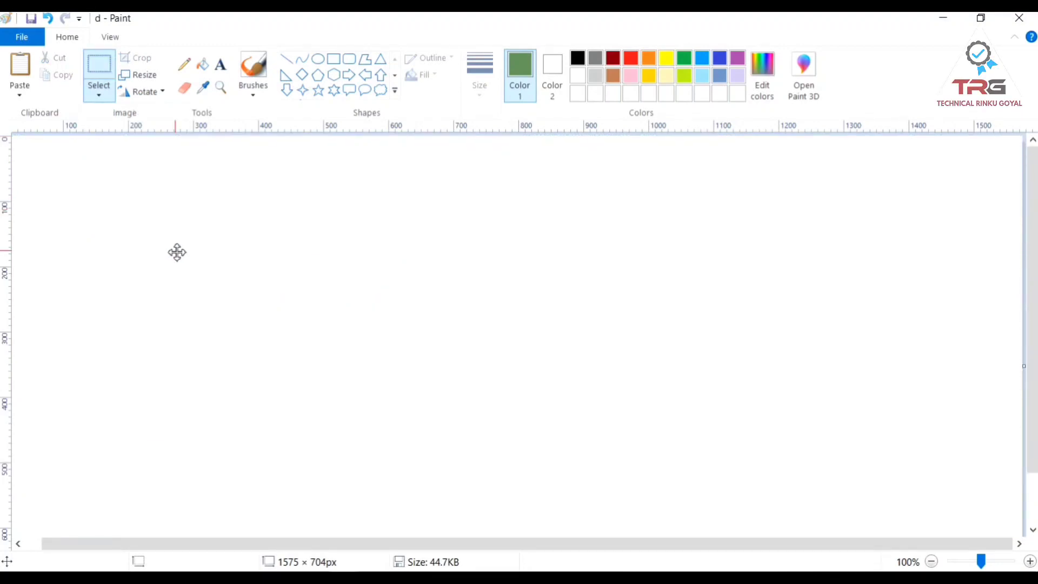
# Undo the deletion of the picture and select the entire picture again.
pyautogui.click(48, 19)
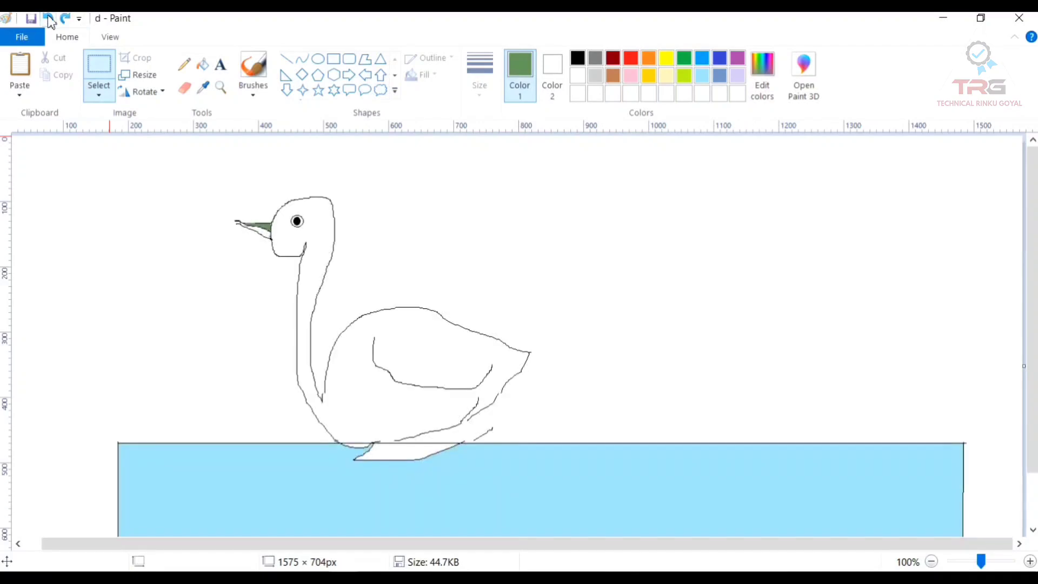
pyautogui.click(108, 96)
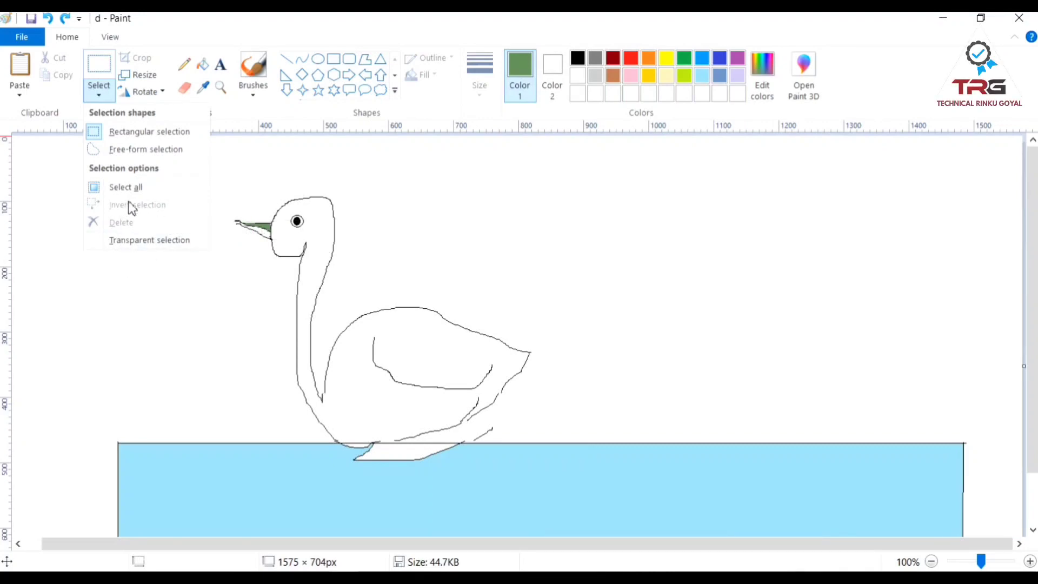
pyautogui.click(140, 188)
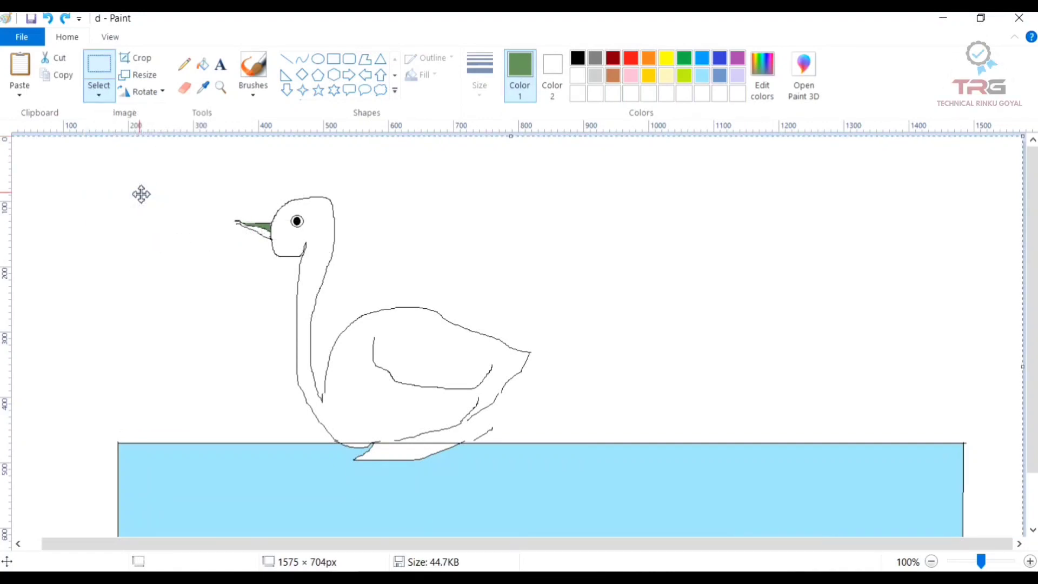
# Select a rectangular area of about 601 × 268 px around the swan's head and upper body and invert the selection.
pyautogui.click(103, 91)
pyautogui.click(128, 134)
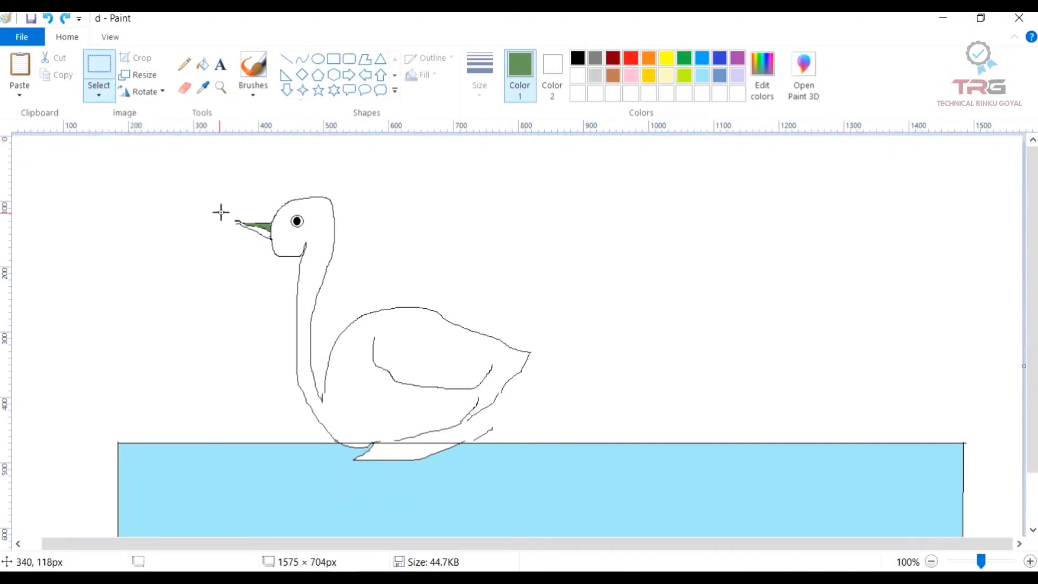
pyautogui.moveTo(216, 189); pyautogui.dragTo(606, 364)
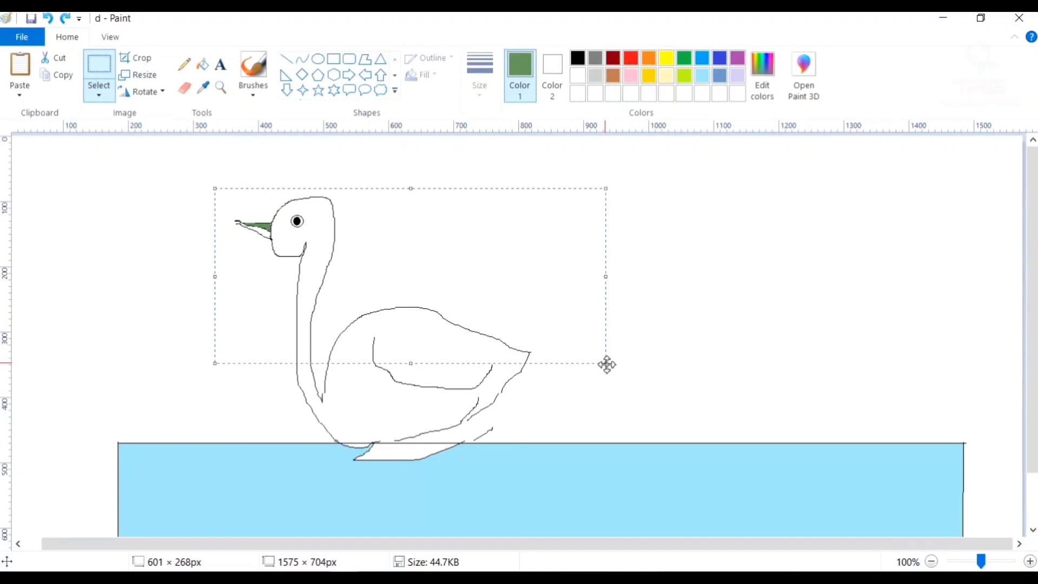
pyautogui.click(102, 97)
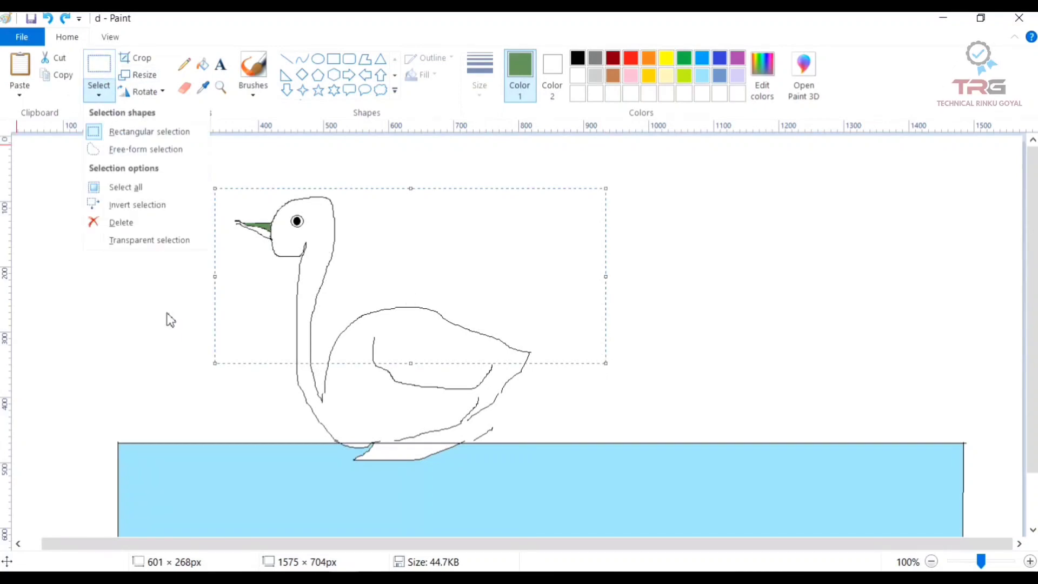
pyautogui.click(162, 205)
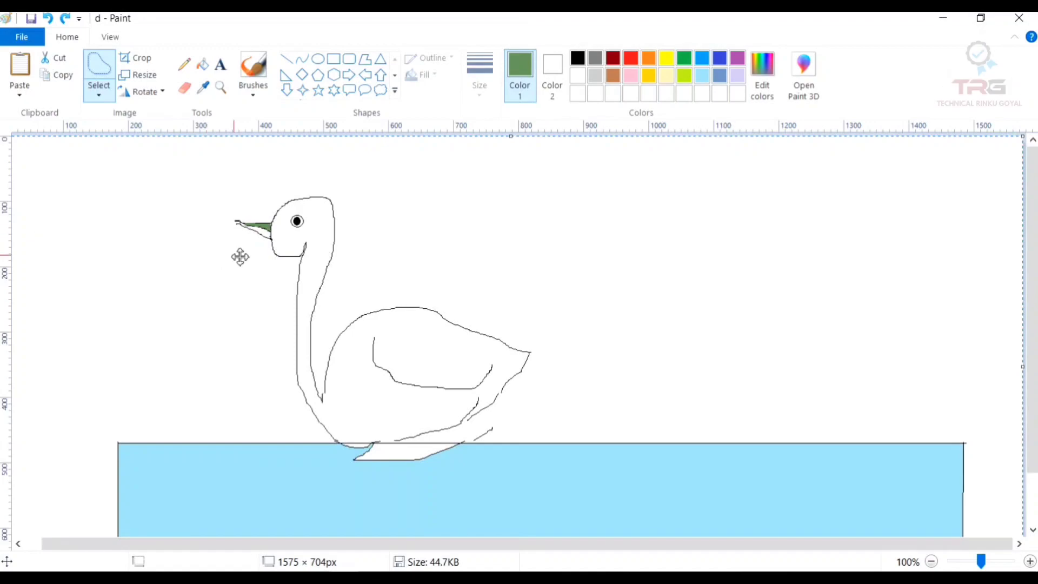
# Nudge the inverted selection about 65 px to the right, out of line with the swan's upper part.
pyautogui.press('Right')
pyautogui.press('Right')
pyautogui.press('Right')
pyautogui.press('Right')
pyautogui.press('Right')
pyautogui.press('Right')
pyautogui.press('Right')
pyautogui.press('Right')
pyautogui.press('Right')
pyautogui.press('Right')
pyautogui.press('Right')
pyautogui.press('Right')
pyautogui.press('Right')
pyautogui.press('Right')
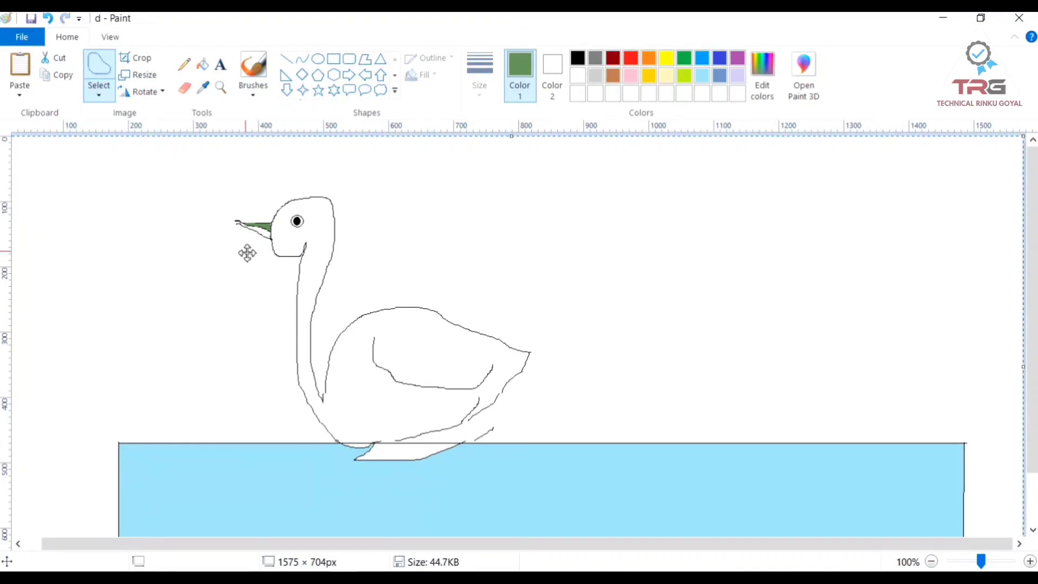
pyautogui.press('Right')
pyautogui.press('Right')
pyautogui.press('Right')
pyautogui.press('Right')
pyautogui.press('Right')
pyautogui.press('Right')
pyautogui.press('Right')
pyautogui.press('Right')
pyautogui.press('Right')
pyautogui.press('Right')
pyautogui.press('Right')
pyautogui.press('Right')
pyautogui.press('Right')
pyautogui.press('Right')
pyautogui.press('Right')
pyautogui.press('Right')
pyautogui.press('Right')
pyautogui.press('Right')
pyautogui.press('Right')
pyautogui.press('Right')
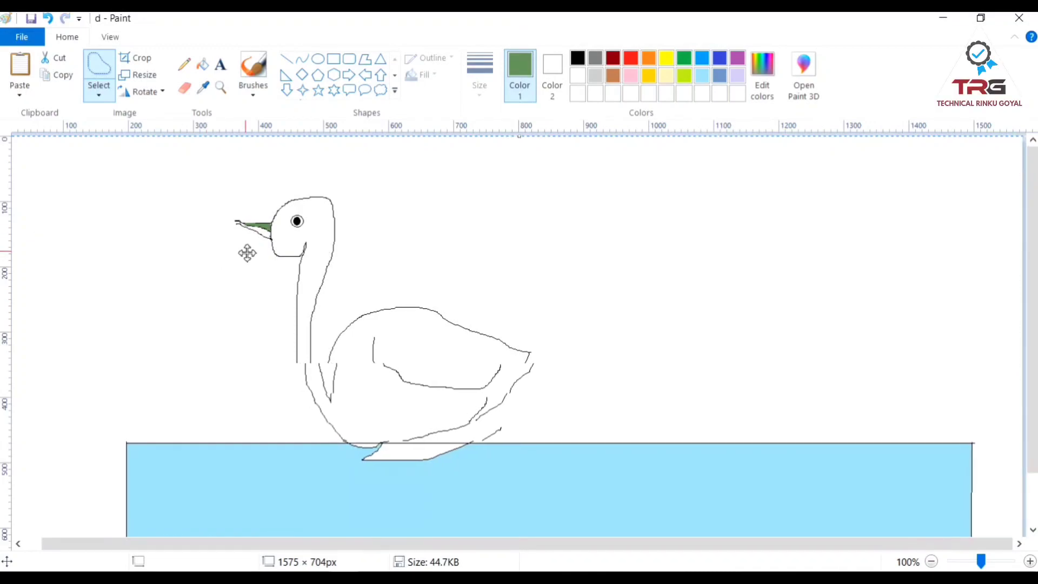
pyautogui.press('Right')
pyautogui.press('Right')
pyautogui.press('Right')
pyautogui.press('Right')
pyautogui.press('Right')
pyautogui.press('Right')
pyautogui.press('Right')
pyautogui.press('Right')
pyautogui.press('Right')
pyautogui.press('Right')
pyautogui.press('Right')
pyautogui.press('Right')
pyautogui.press('Right')
pyautogui.press('Right')
pyautogui.press('Right')
pyautogui.press('Right')
pyautogui.press('Right')
pyautogui.press('Right')
pyautogui.press('Right')
pyautogui.press('Right')
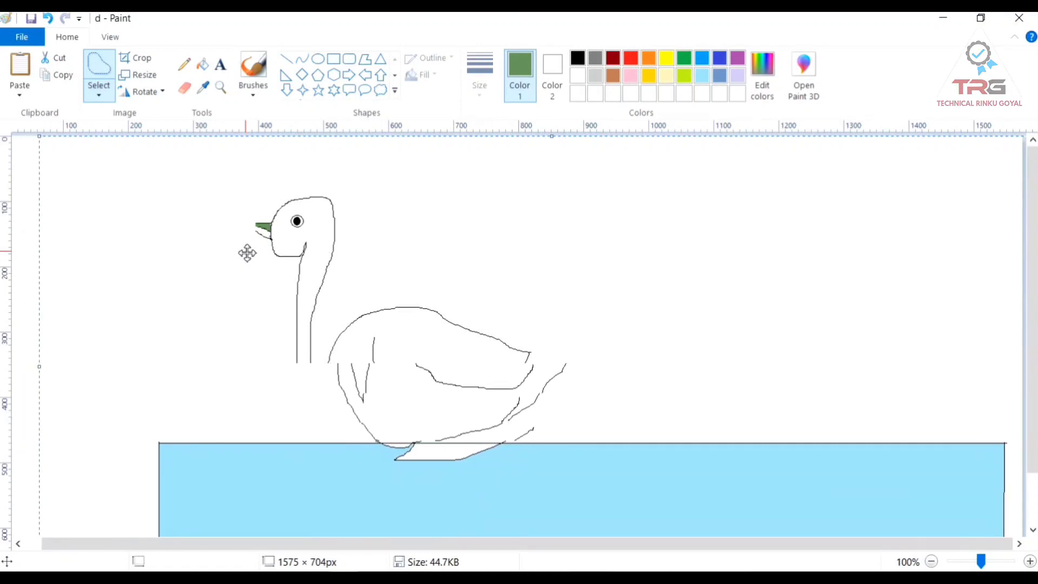
# Nudge the inverted selection back to the left until the swan's lower outline lines up with its upper part.
pyautogui.press('Left')
pyautogui.press('Left')
pyautogui.press('Left')
pyautogui.press('Left')
pyautogui.press('Left')
pyautogui.press('Left')
pyautogui.press('Left')
pyautogui.press('Left')
pyautogui.press('Left')
pyautogui.press('Left')
pyautogui.press('Left')
pyautogui.press('Left')
pyautogui.press('Left')
pyautogui.press('Left')
pyautogui.press('Left')
pyautogui.press('Left')
pyautogui.press('Left')
pyautogui.press('Left')
pyautogui.press('Left')
pyautogui.press('Left')
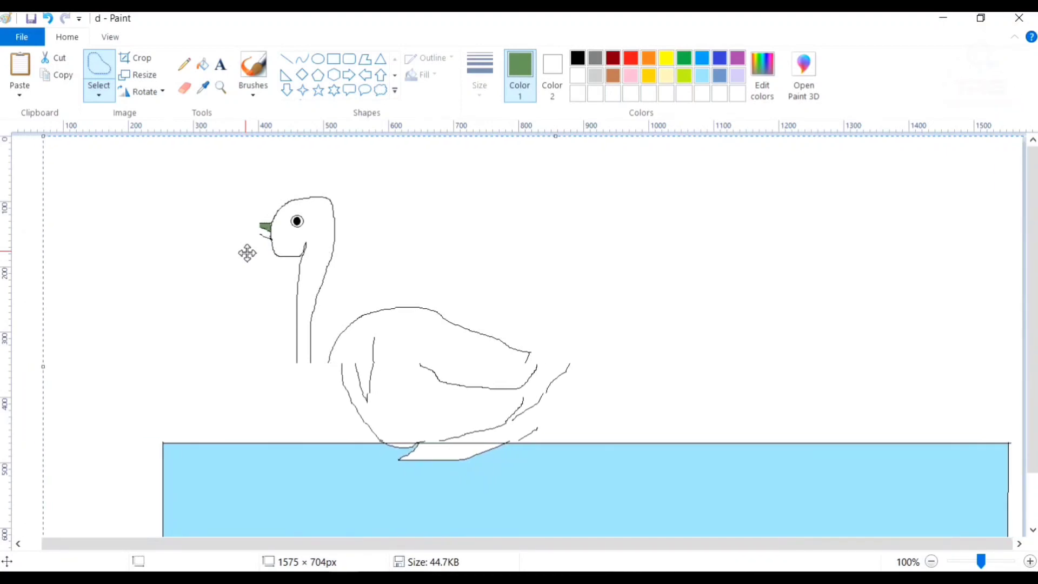
pyautogui.press('Left')
pyautogui.press('Left')
pyautogui.press('Left')
pyautogui.press('Left')
pyautogui.press('Left')
pyautogui.press('Left')
pyautogui.press('Left')
pyautogui.press('Left')
pyautogui.press('Left')
pyautogui.press('Left')
pyautogui.press('Left')
pyautogui.press('Left')
pyautogui.press('Left')
pyautogui.press('Left')
pyautogui.press('Left')
pyautogui.press('Left')
pyautogui.press('Left')
pyautogui.press('Left')
pyautogui.press('Left')
pyautogui.press('Left')
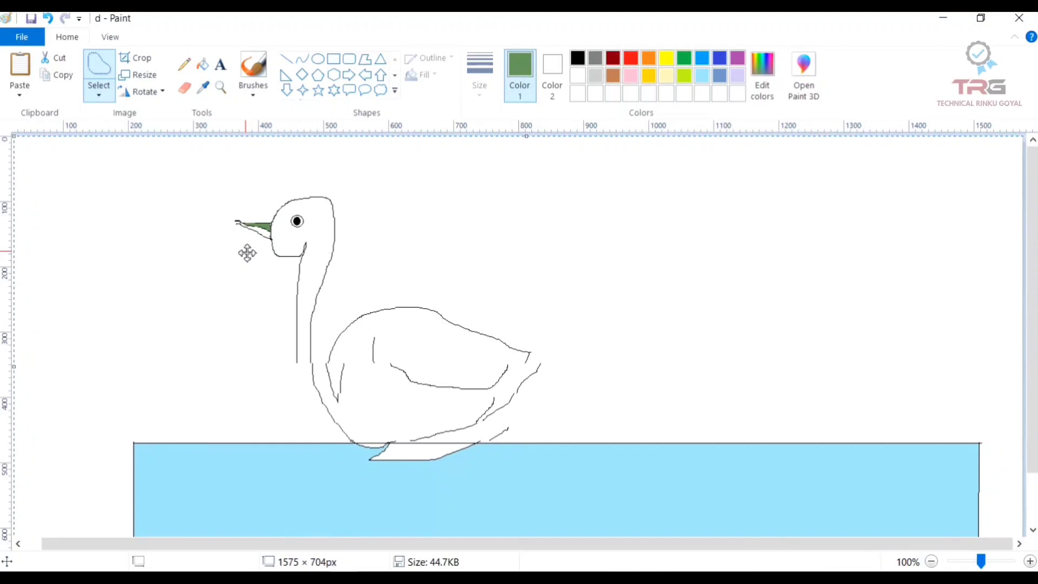
pyautogui.press('Left')
pyautogui.press('Left')
pyautogui.press('Left')
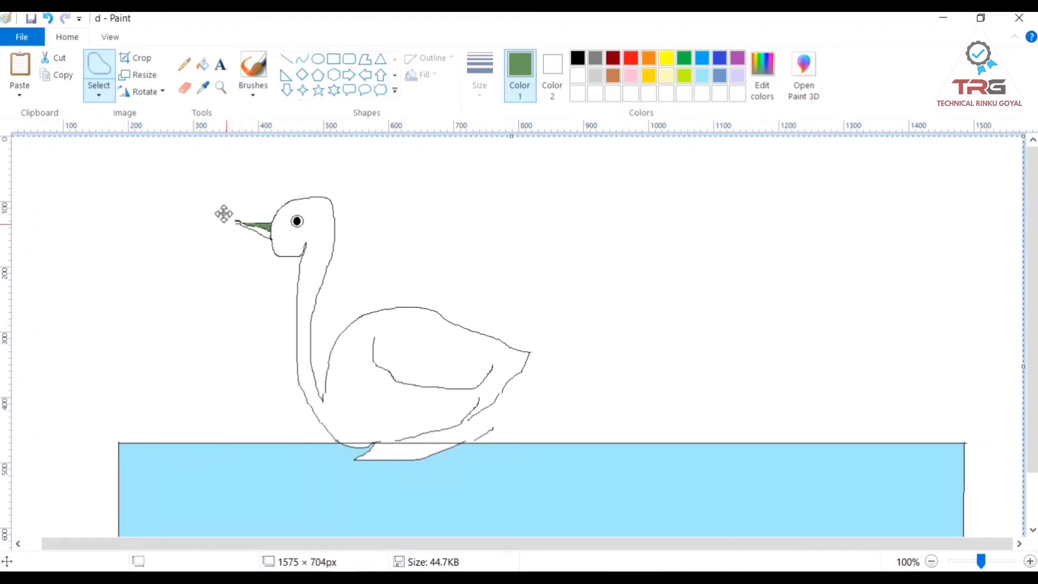
# Invert the selection again and nudge the swan's head and upper body about 26 px to the right.
pyautogui.click(98, 97)
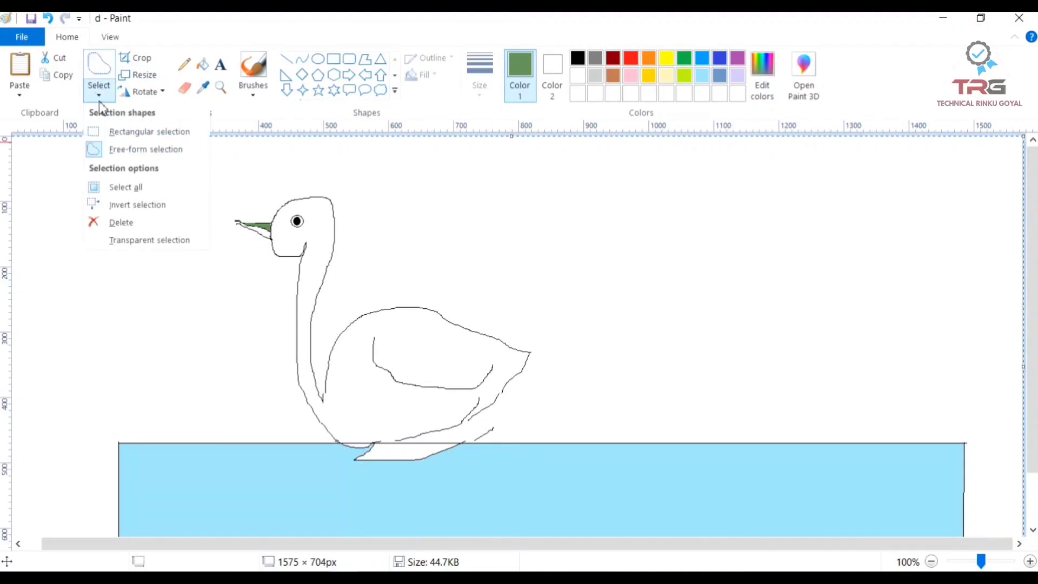
pyautogui.click(134, 209)
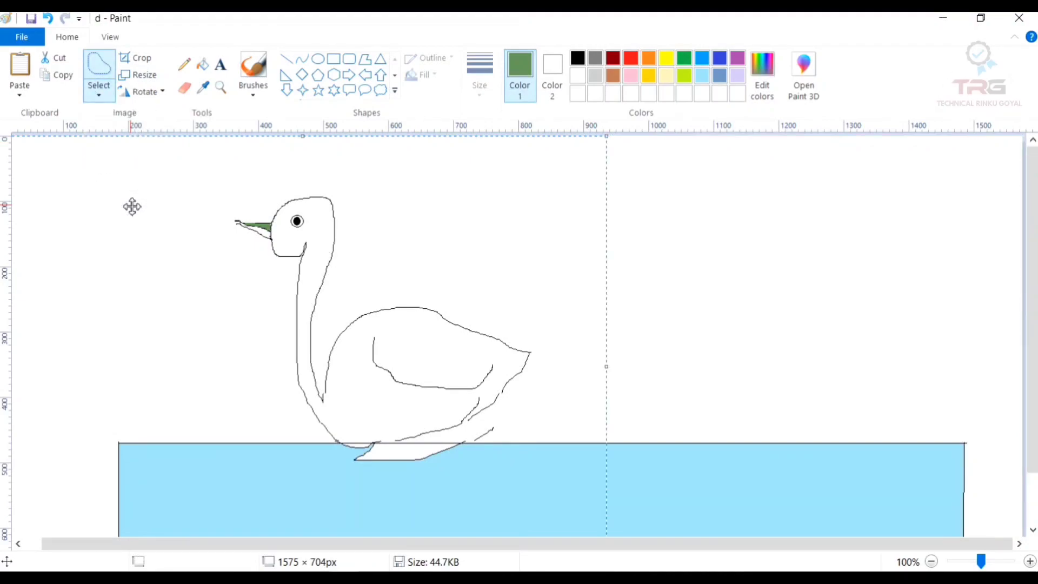
pyautogui.press('Right')
pyautogui.press('Right')
pyautogui.press('Right')
pyautogui.press('Right')
pyautogui.press('Right')
pyautogui.press('Right')
pyautogui.press('Right')
pyautogui.press('Right')
pyautogui.press('Right')
pyautogui.press('Right')
pyautogui.press('Right')
pyautogui.press('Right')
pyautogui.press('Right')
pyautogui.press('Right')
pyautogui.press('Right')
pyautogui.press('Right')
pyautogui.press('Right')
pyautogui.press('Right')
pyautogui.press('Right')
pyautogui.press('Right')
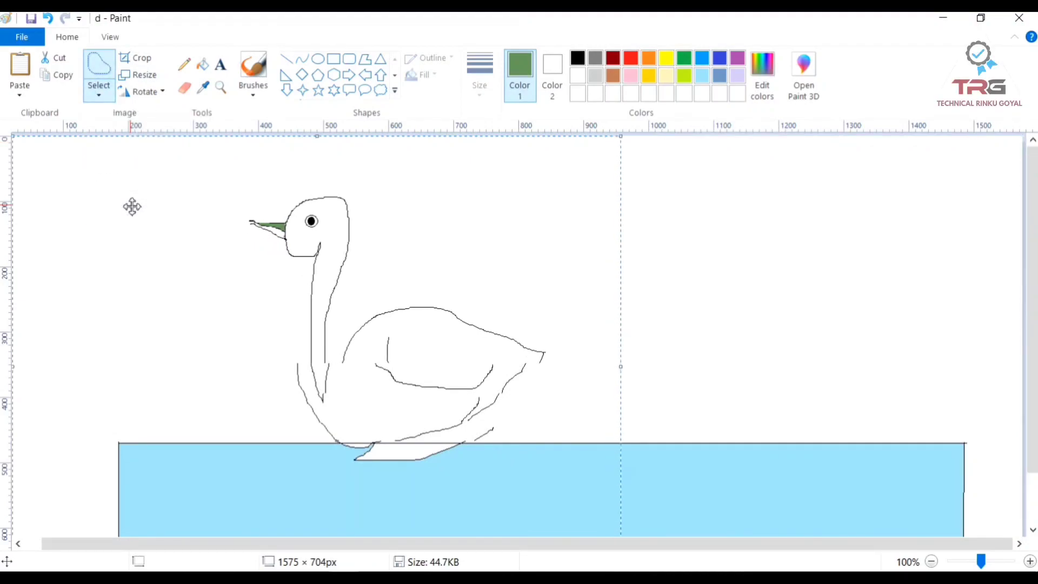
pyautogui.press('Right')
pyautogui.press('Right')
pyautogui.press('Right')
pyautogui.press('Right')
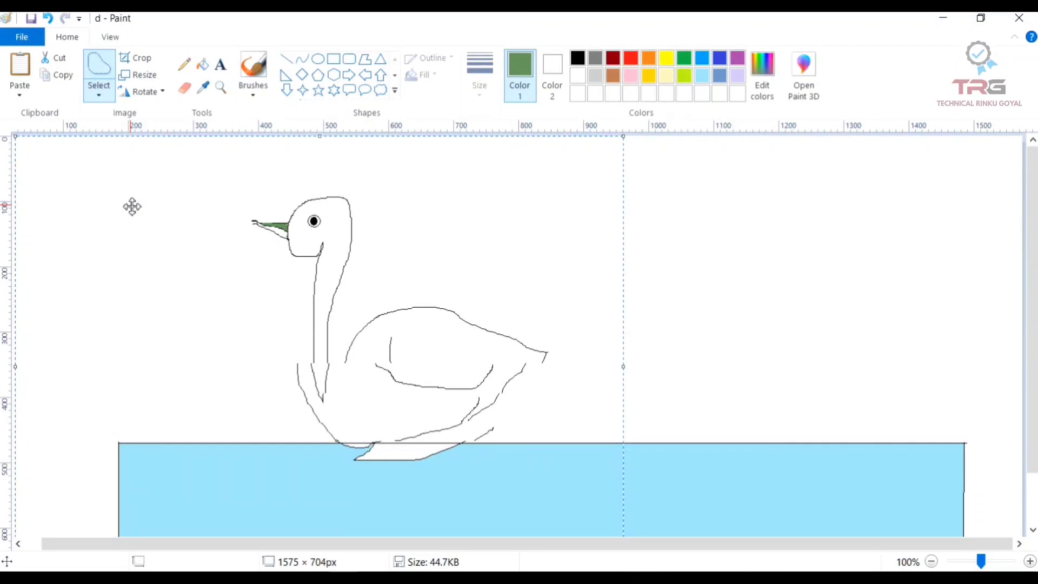
# Nudge the swan's head and upper body back to the left until the outline lines up with the lower body.
pyautogui.press('Left')
pyautogui.press('Left')
pyautogui.press('Left')
pyautogui.press('Left')
pyautogui.press('Left')
pyautogui.press('Left')
pyautogui.press('Left')
pyautogui.press('Left')
pyautogui.press('Left')
pyautogui.press('Left')
pyautogui.press('Left')
pyautogui.press('Left')
pyautogui.press('Left')
pyautogui.press('Left')
pyautogui.press('Left')
pyautogui.press('Left')
pyautogui.press('Left')
pyautogui.press('Left')
pyautogui.press('Left')
pyautogui.press('Left')
pyautogui.press('Left')
pyautogui.press('Left')
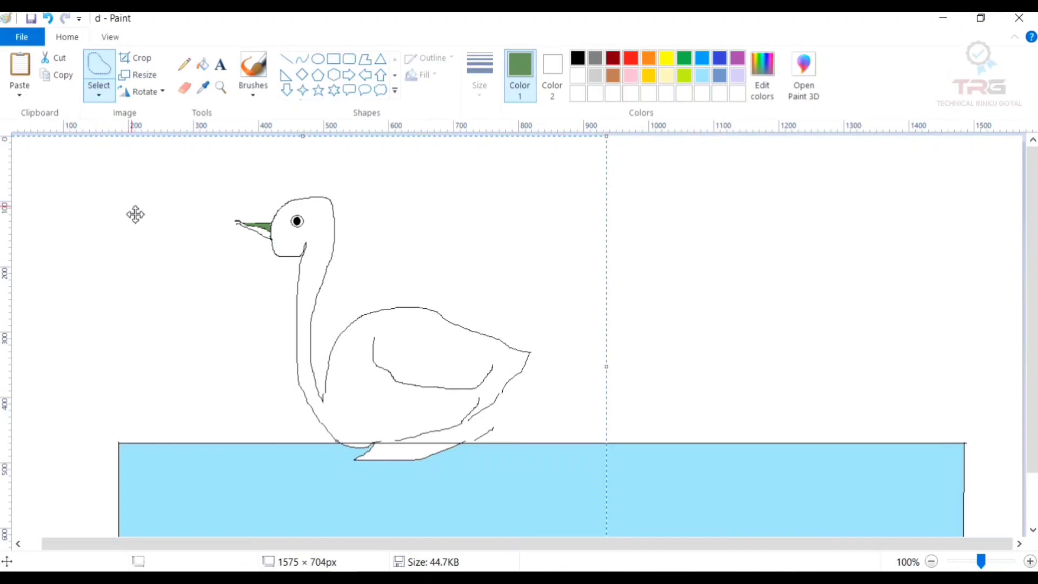
# Delete the selected upper part of the swan and undo the deletion.
pyautogui.click(99, 93)
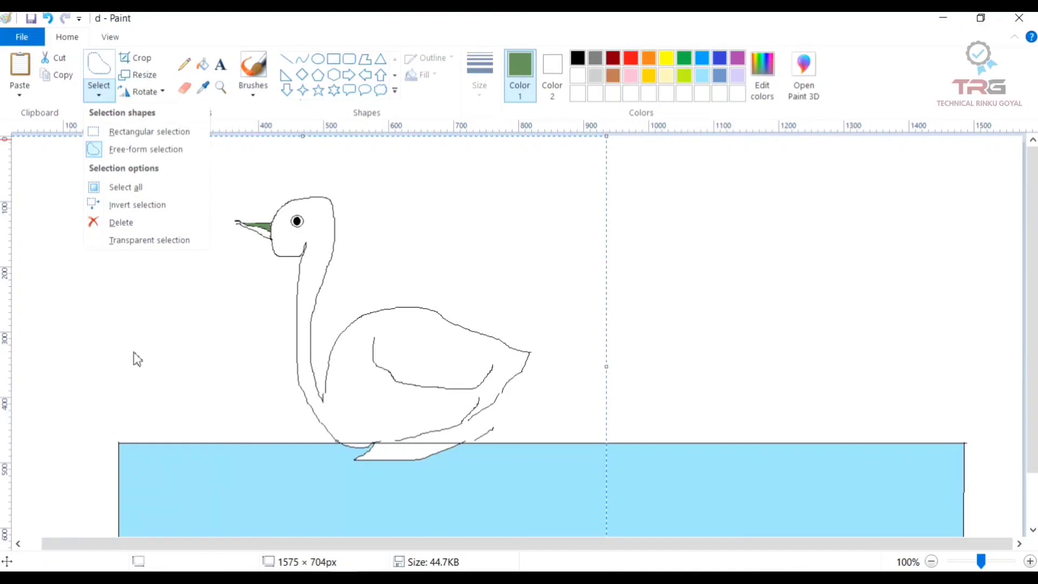
pyautogui.click(140, 224)
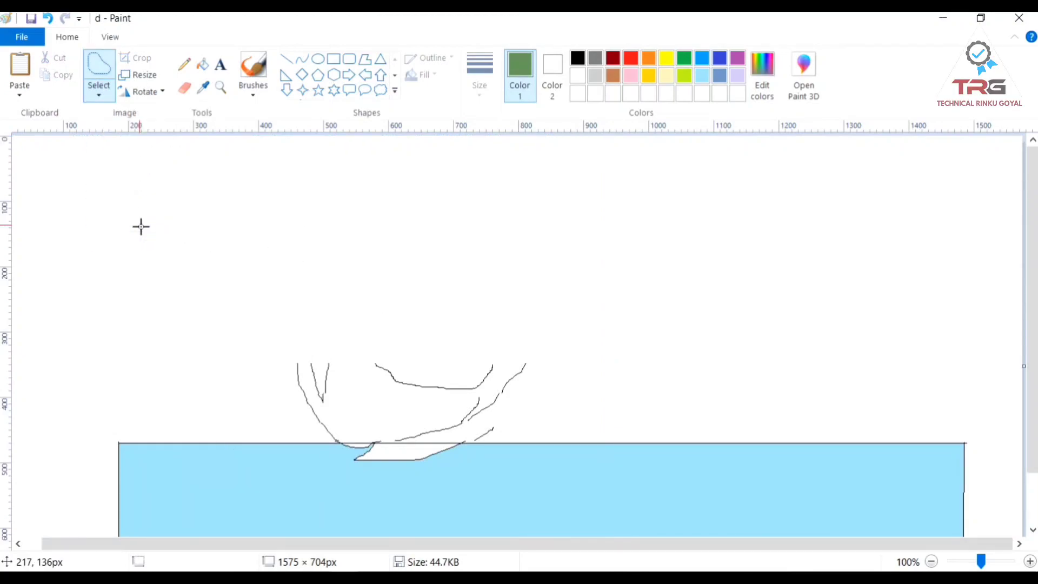
pyautogui.click(43, 23)
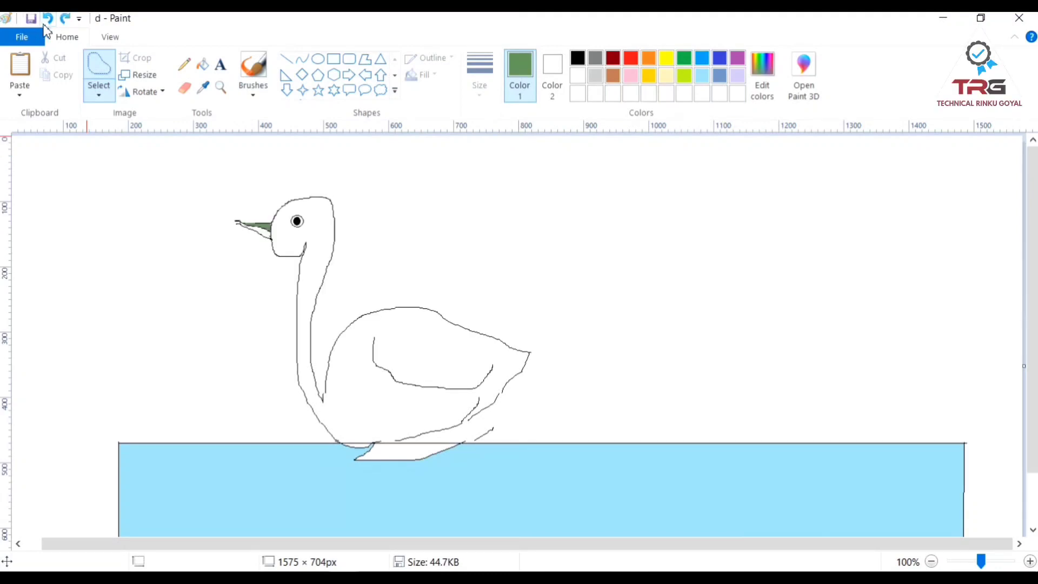
# Turn on transparent selection, select a rectangle of about 590 × 391 px around the swan above the water, and shift it slightly.
pyautogui.click(102, 86)
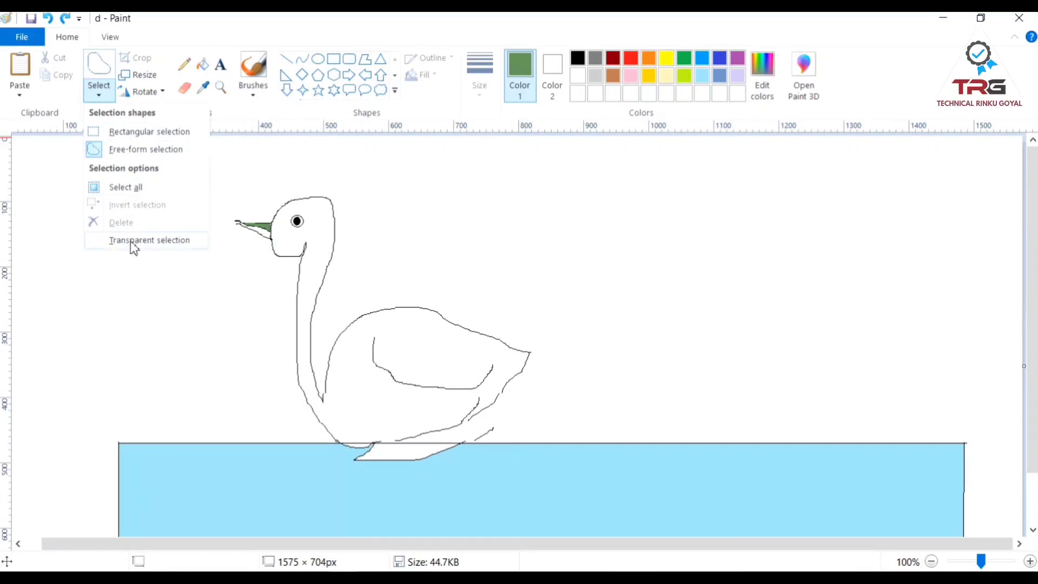
pyautogui.click(106, 243)
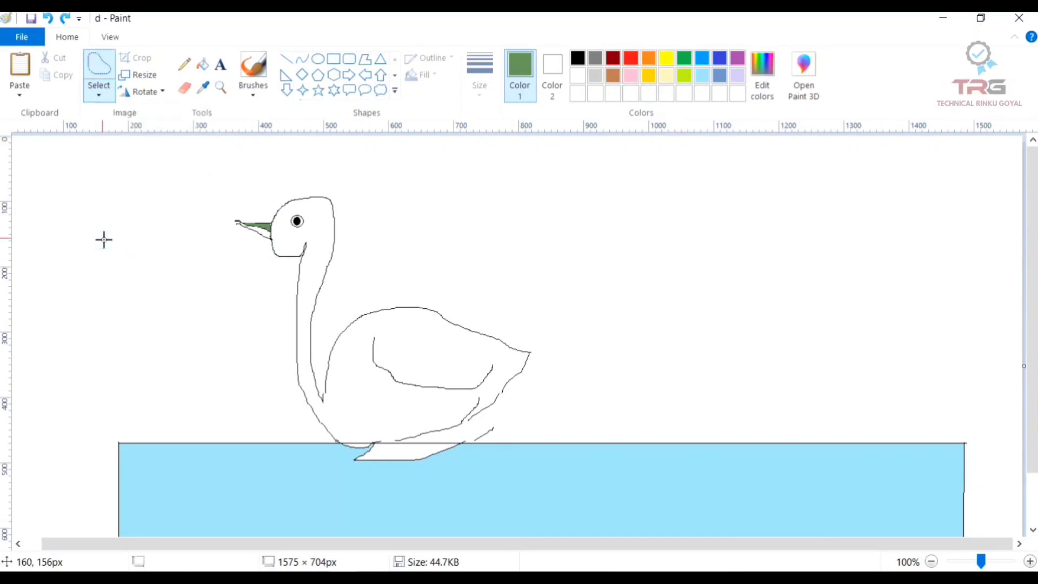
pyautogui.click(95, 100)
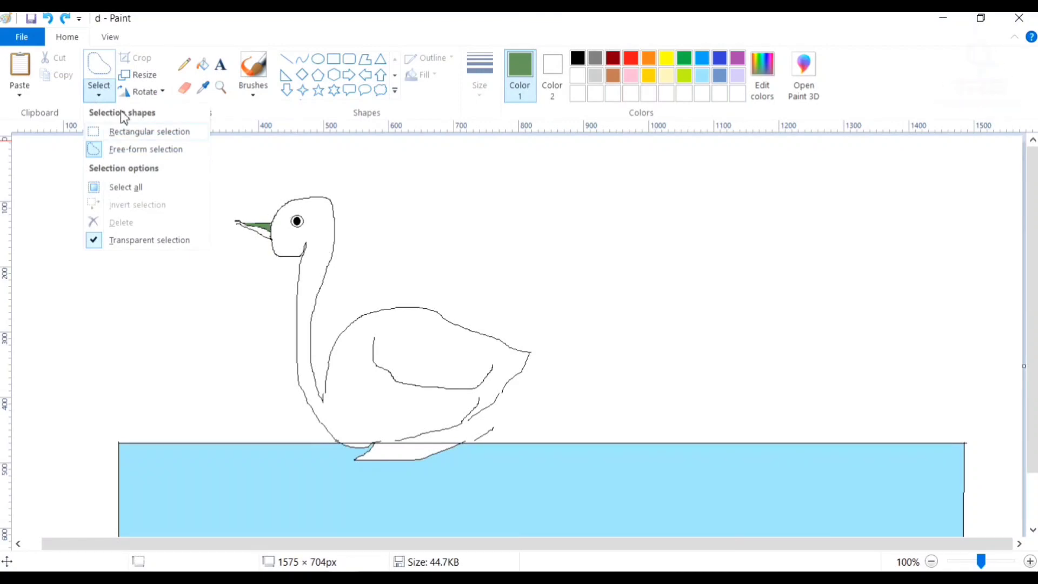
pyautogui.click(119, 133)
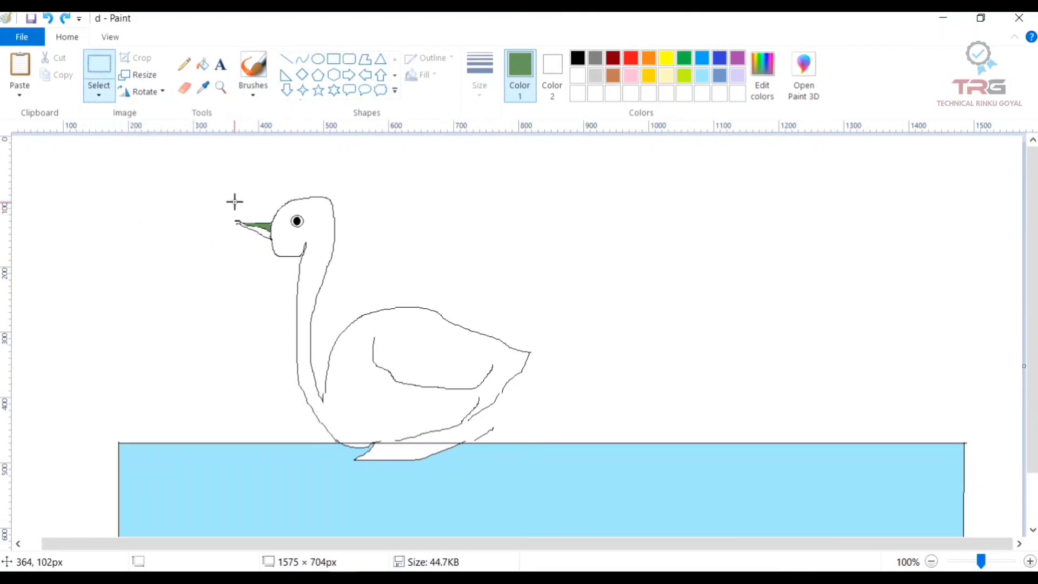
pyautogui.moveTo(219, 188); pyautogui.dragTo(603, 442)
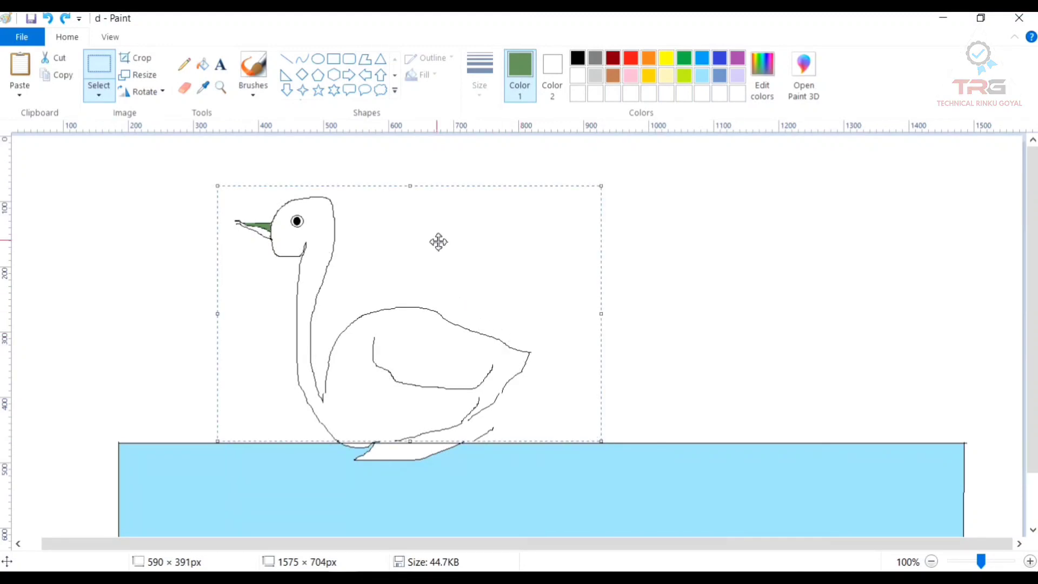
pyautogui.moveTo(439, 242)
pyautogui.mouseDown()
pyautogui.moveTo(528, 303)
pyautogui.moveTo(719, 375)
pyautogui.moveTo(809, 503)
pyautogui.moveTo(730, 359)
pyautogui.moveTo(709, 361)
pyautogui.moveTo(656, 317)
pyautogui.moveTo(723, 313)
pyautogui.moveTo(776, 352)
pyautogui.moveTo(766, 417)
pyautogui.moveTo(748, 417)
pyautogui.moveTo(417, 125)
pyautogui.moveTo(454, 260)
pyautogui.moveTo(437, 241)
pyautogui.mouseUp()
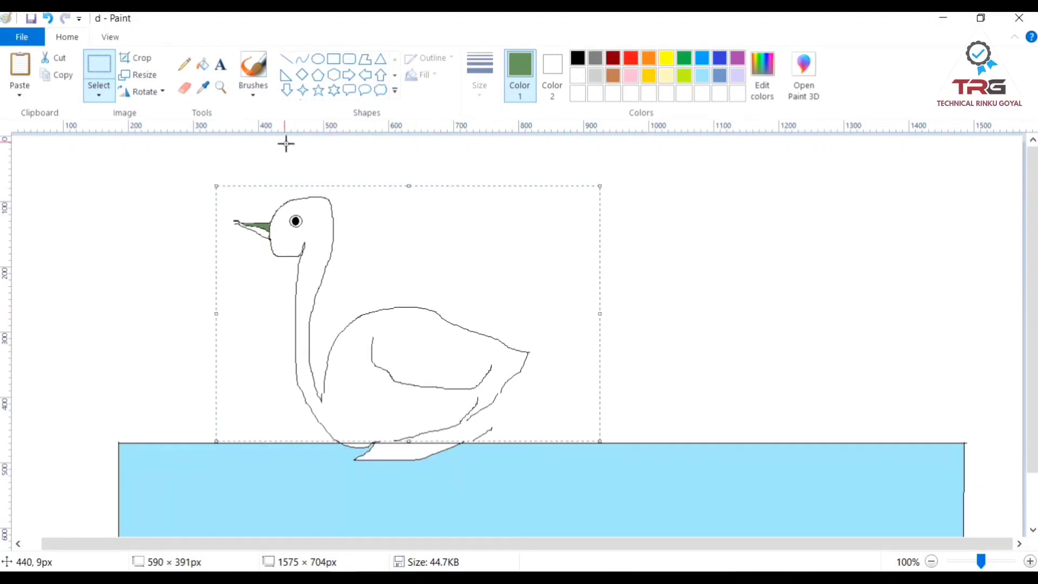
# Turn off transparent selection and shift the selected swan slightly until its outline meets the waterline.
pyautogui.click(100, 95)
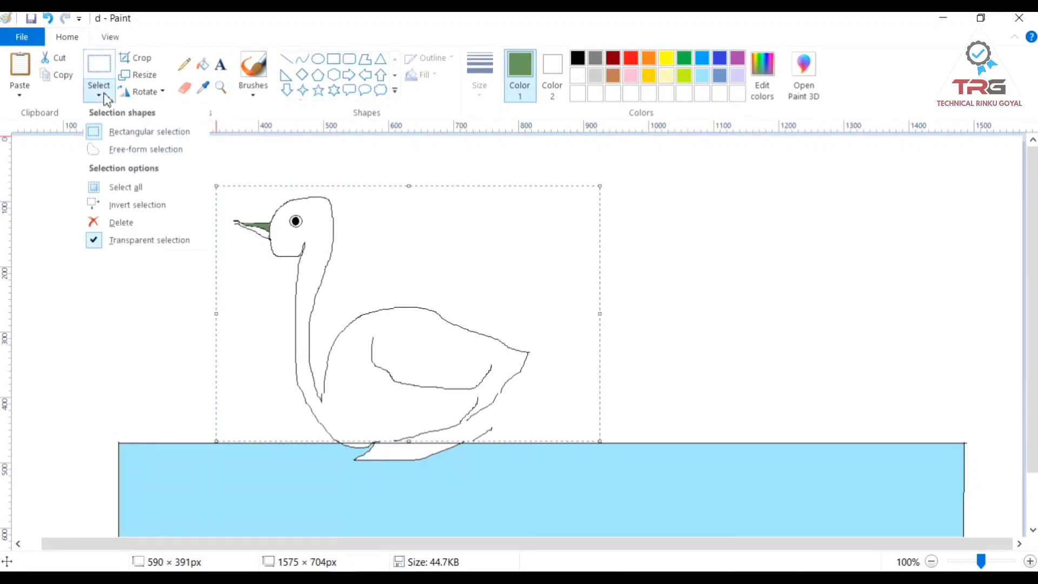
pyautogui.click(94, 244)
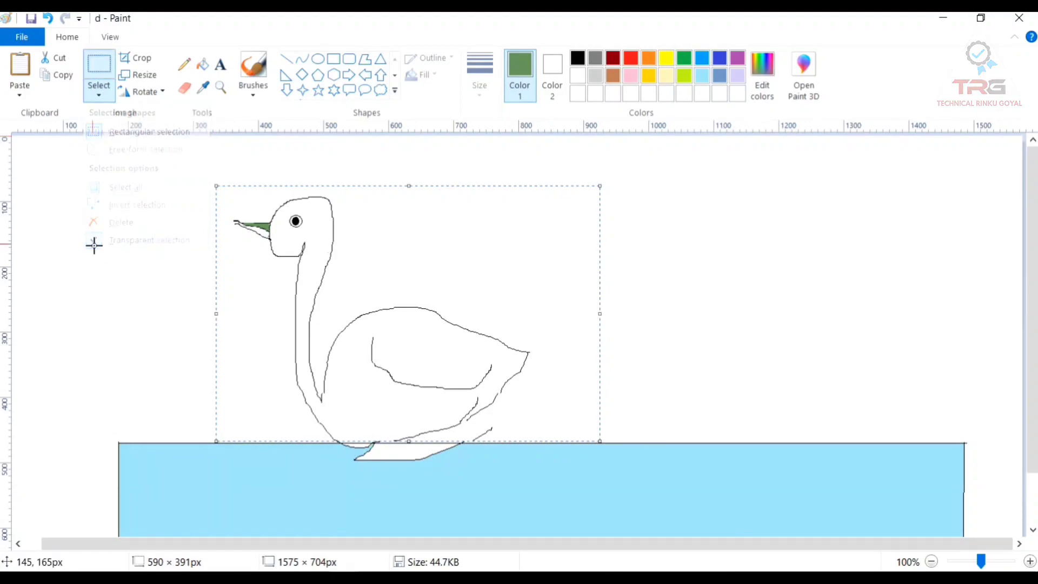
pyautogui.moveTo(330, 241)
pyautogui.mouseDown()
pyautogui.moveTo(395, 279)
pyautogui.moveTo(579, 329)
pyautogui.moveTo(670, 429)
pyautogui.moveTo(500, 254)
pyautogui.moveTo(408, 221)
pyautogui.moveTo(340, 219)
pyautogui.moveTo(331, 243)
pyautogui.mouseUp()
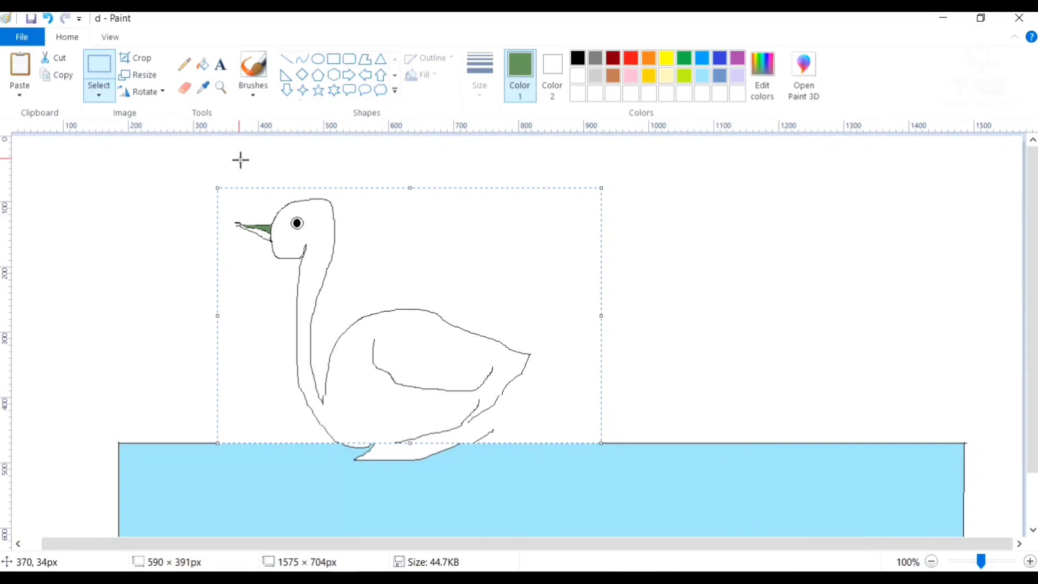
pyautogui.press('Up')
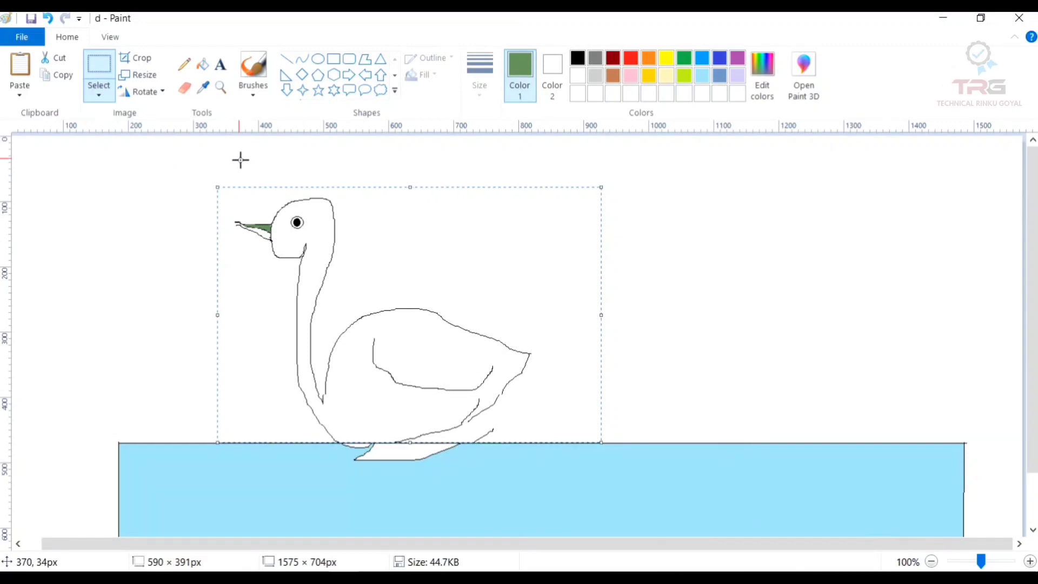
pyautogui.click(106, 90)
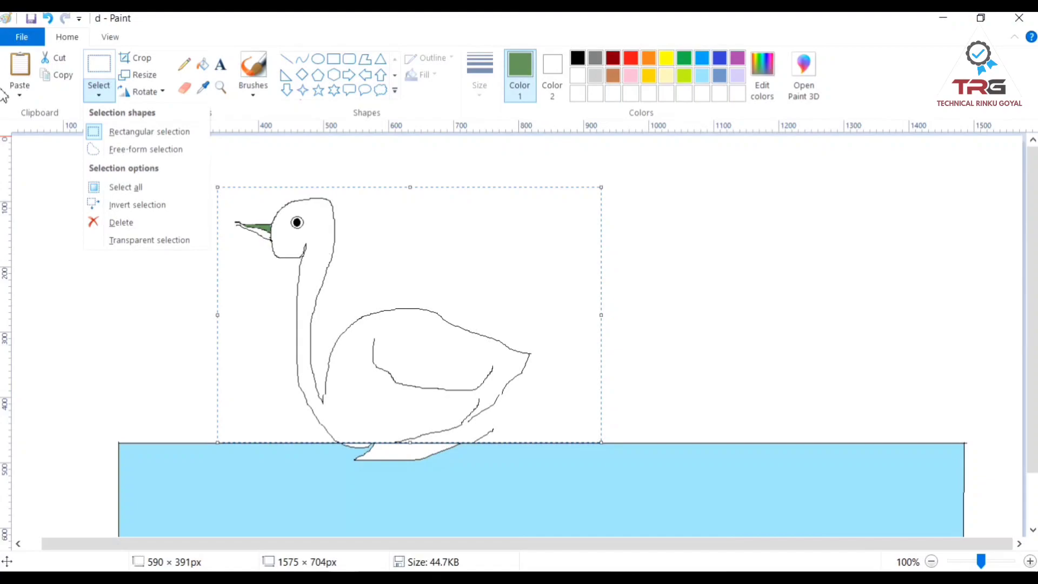
pyautogui.click(115, 355)
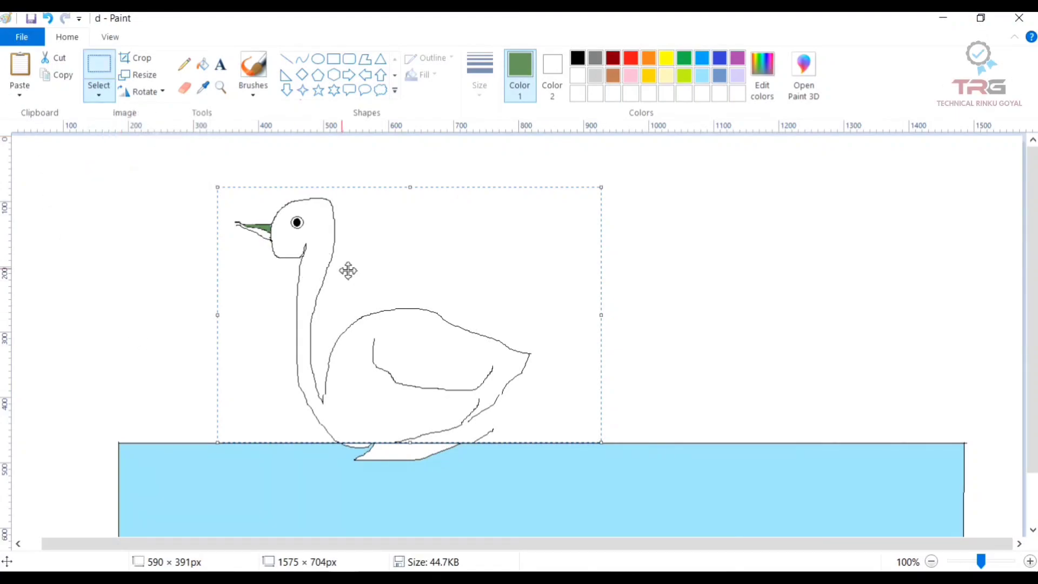
# Cut the selected swan, paste it, and move it back onto its remaining part at the waterline.
pyautogui.click(60, 58)
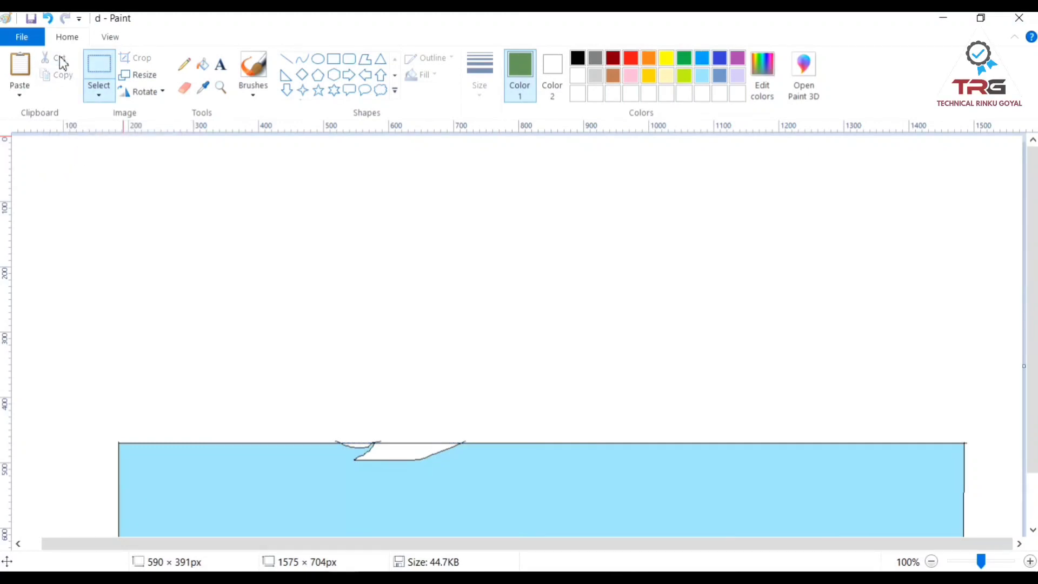
pyautogui.click(22, 73)
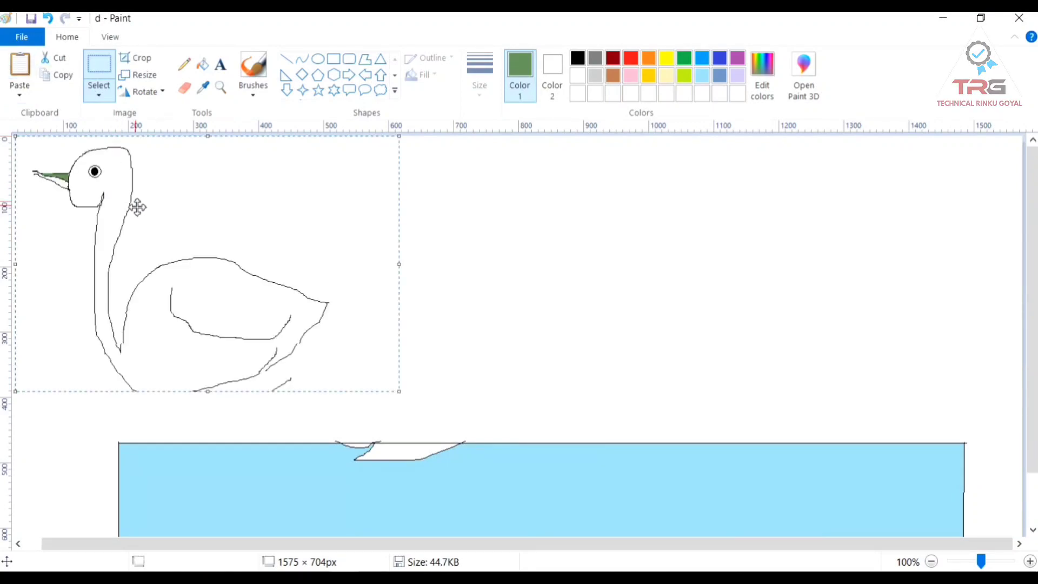
pyautogui.moveTo(138, 207); pyautogui.dragTo(337, 254)
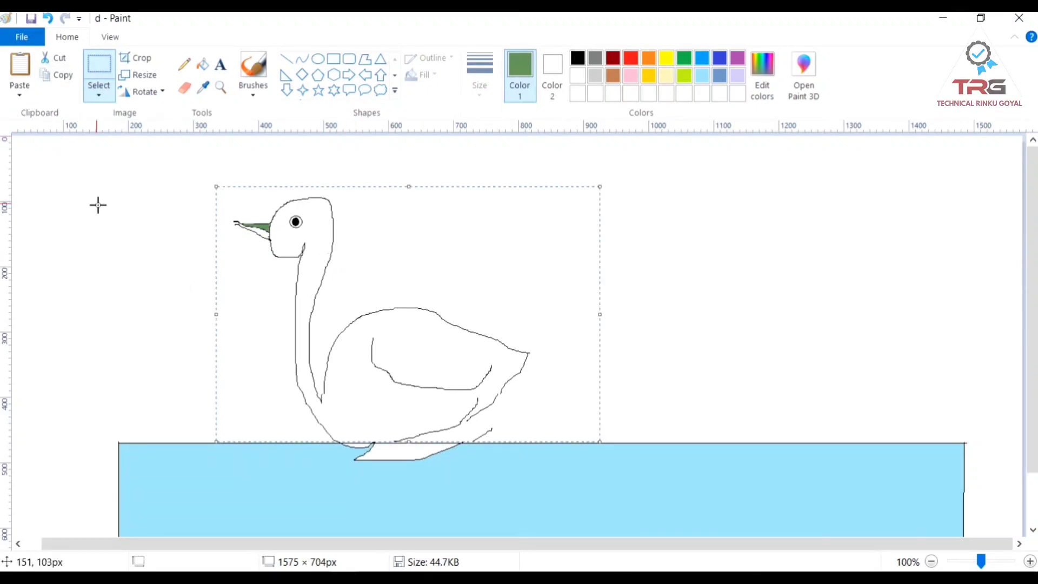
# Copy the swan, paste the copy beside the original on its right, and delete the copy.
pyautogui.click(48, 77)
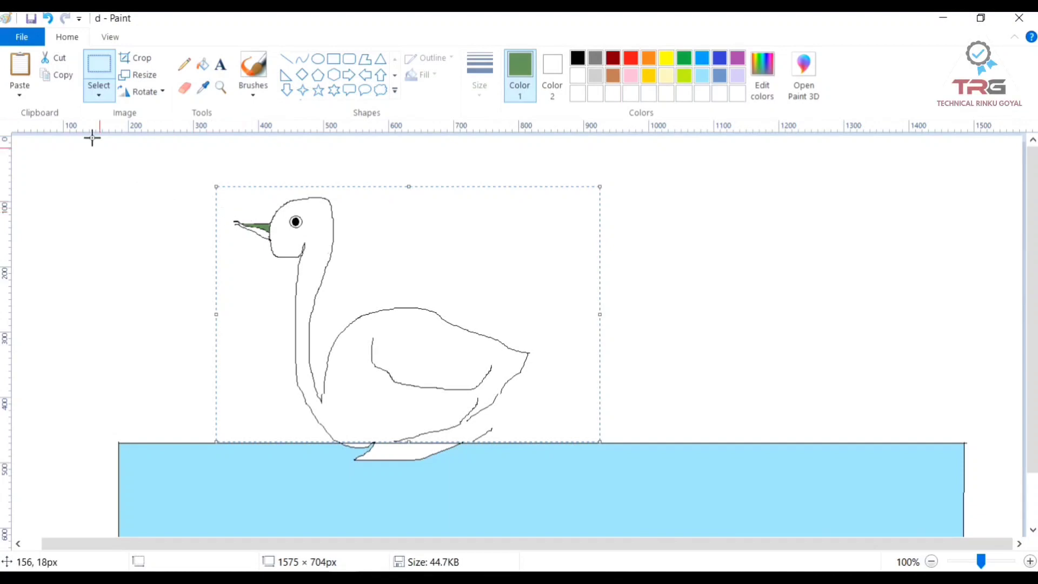
pyautogui.click(18, 67)
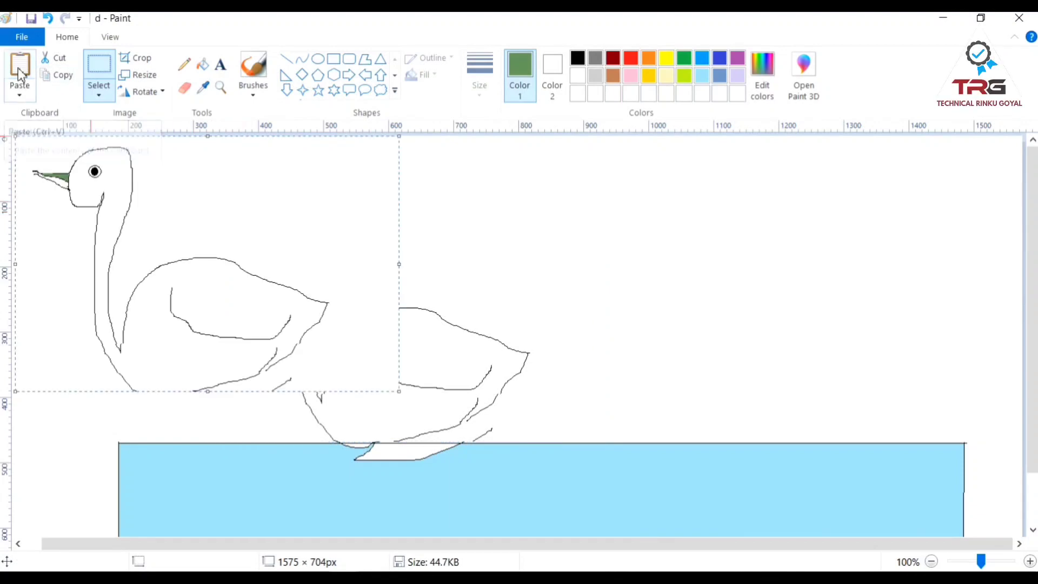
pyautogui.moveTo(171, 203); pyautogui.dragTo(744, 217)
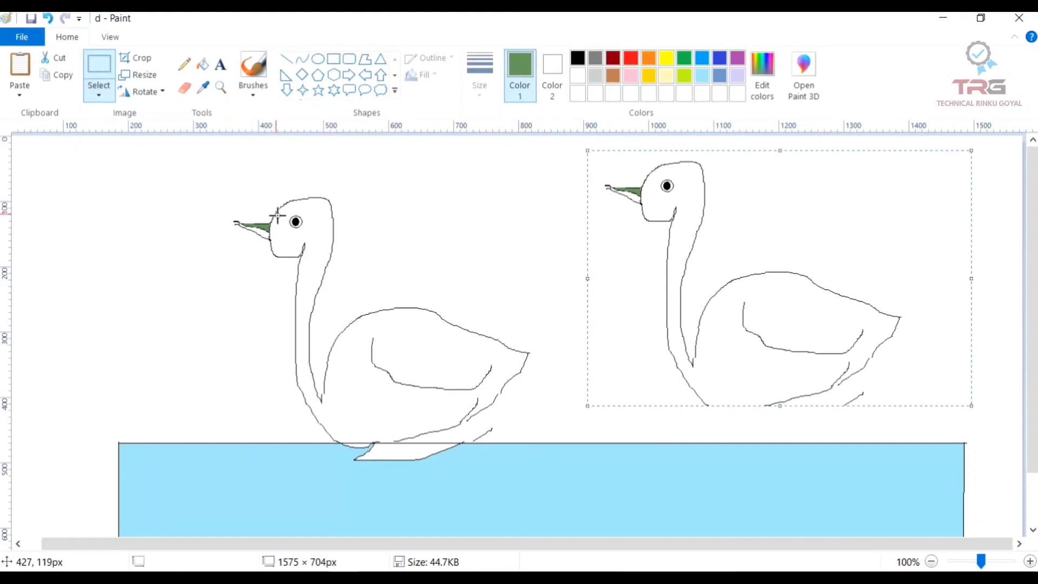
pyautogui.press('Delete')
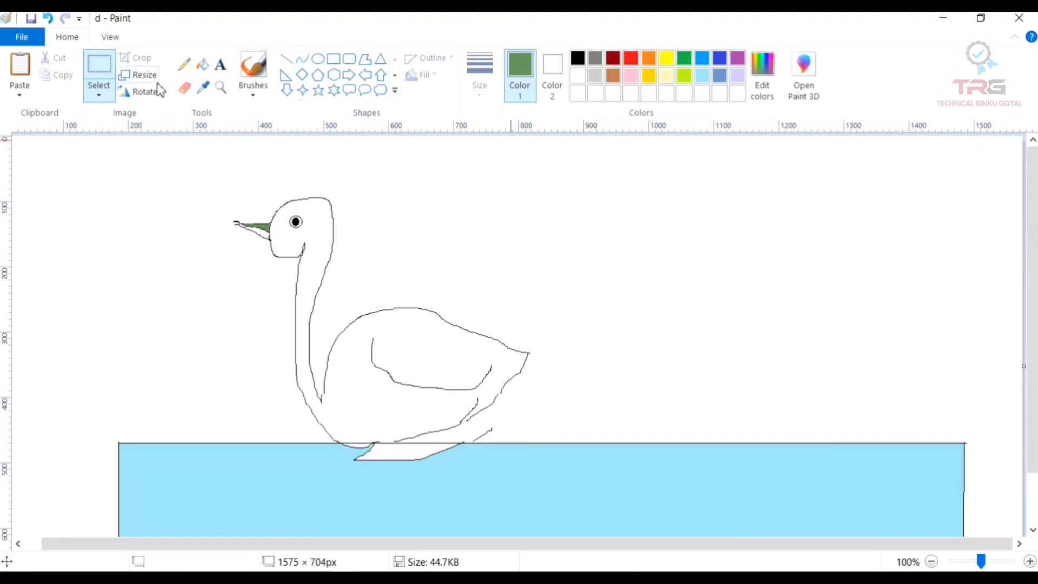
# Draw a long looping green stroke with Calligraphy brush 1 and a short wavy one with Calligraphy brush 2, right of the swan.
pyautogui.click(260, 94)
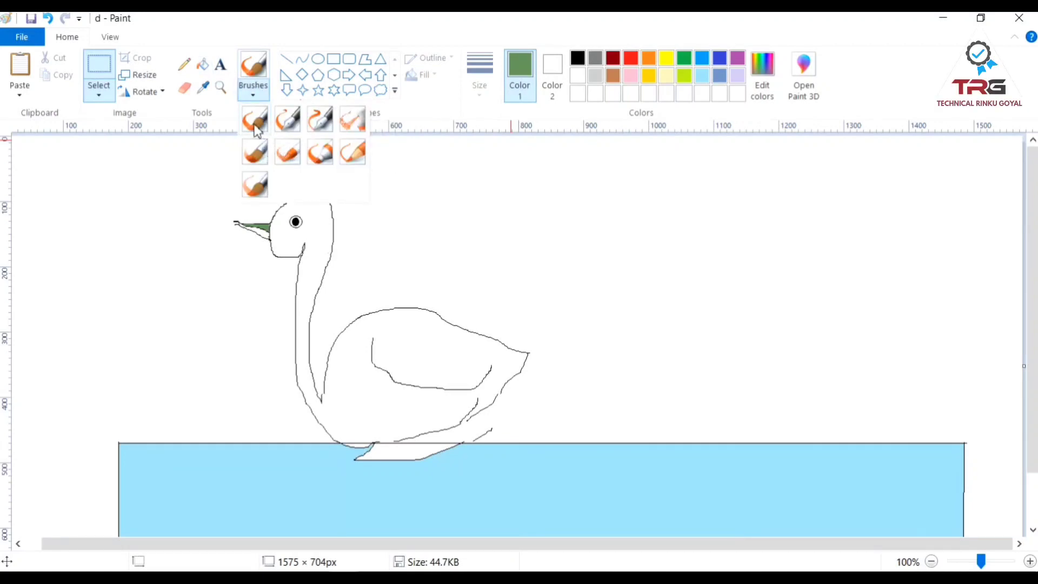
pyautogui.click(290, 129)
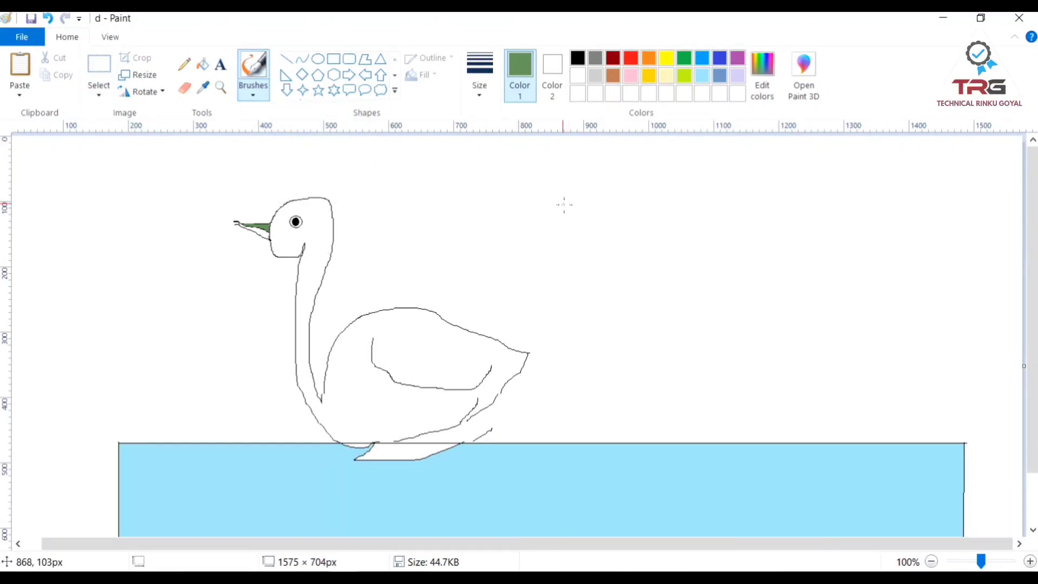
pyautogui.moveTo(564, 206)
pyautogui.mouseDown()
pyautogui.moveTo(608, 215)
pyautogui.moveTo(645, 244)
pyautogui.moveTo(717, 197)
pyautogui.moveTo(711, 161)
pyautogui.moveTo(686, 176)
pyautogui.moveTo(718, 195)
pyautogui.moveTo(738, 260)
pyautogui.moveTo(781, 201)
pyautogui.moveTo(796, 216)
pyautogui.moveTo(720, 280)
pyautogui.moveTo(762, 270)
pyautogui.moveTo(694, 324)
pyautogui.moveTo(766, 317)
pyautogui.moveTo(816, 287)
pyautogui.moveTo(821, 314)
pyautogui.mouseUp()
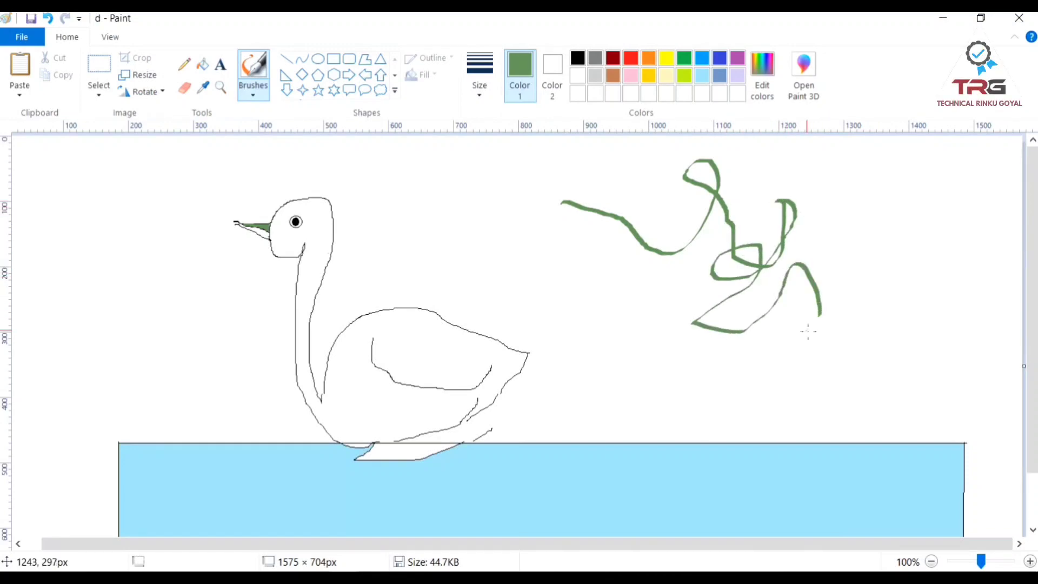
pyautogui.click(254, 95)
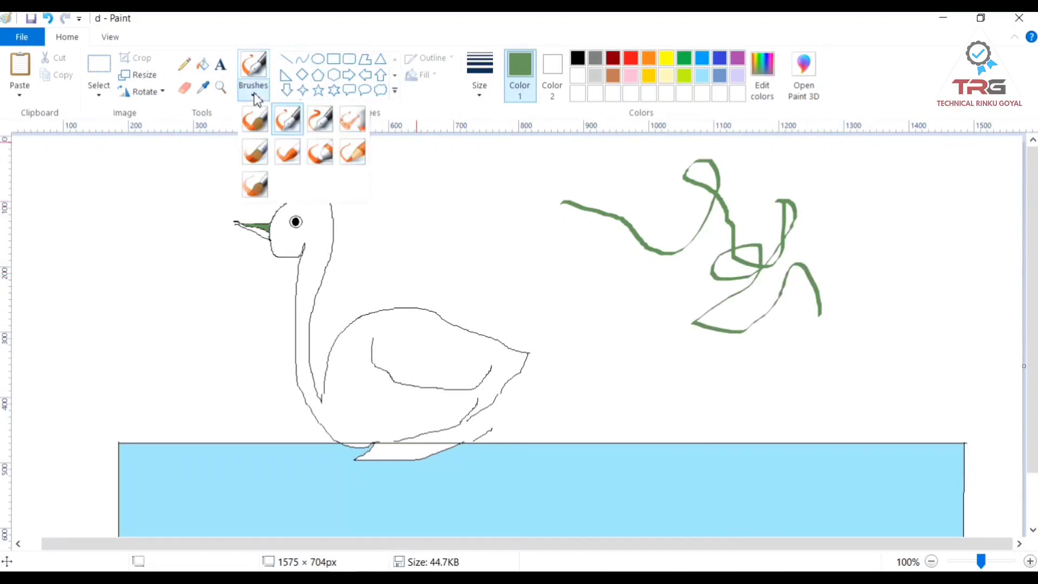
pyautogui.click(322, 129)
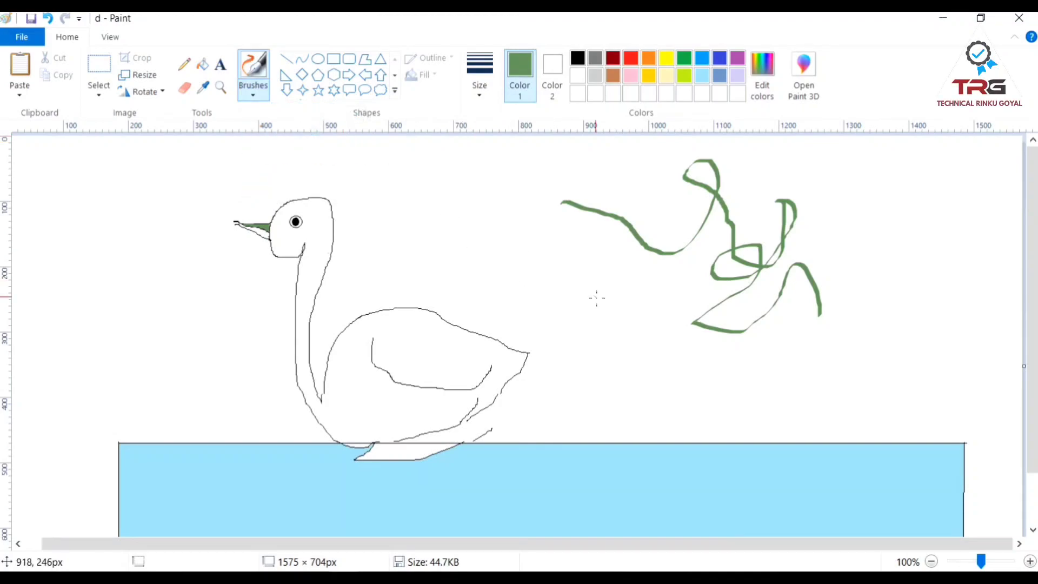
pyautogui.moveTo(596, 298); pyautogui.dragTo(726, 374)
# Spray green Airbrush strokes around the calligraphy lines, using a different brush size after the first loops.
pyautogui.click(252, 93)
pyautogui.click(352, 119)
pyautogui.moveTo(840, 236)
pyautogui.mouseDown()
pyautogui.moveTo(823, 340)
pyautogui.moveTo(922, 328)
pyautogui.mouseUp()
pyautogui.click(480, 89)
pyautogui.click(515, 218)
pyautogui.moveTo(500, 208); pyautogui.dragTo(637, 262)
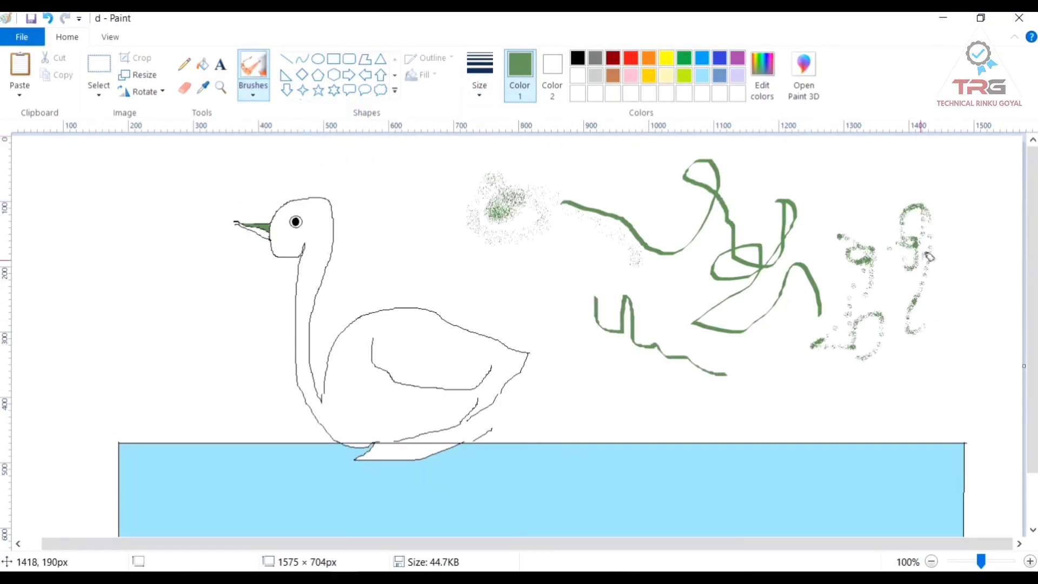
pyautogui.moveTo(961, 211); pyautogui.dragTo(956, 319)
# Change Color 1 to pink, spray the swan's wing with the Airbrush, and paint broad Watercolor brush loops above its back.
pyautogui.click(630, 75)
pyautogui.moveTo(395, 345)
pyautogui.mouseDown()
pyautogui.moveTo(418, 344)
pyautogui.moveTo(376, 330)
pyautogui.moveTo(411, 383)
pyautogui.moveTo(385, 379)
pyautogui.mouseUp()
pyautogui.click(265, 92)
pyautogui.click(254, 184)
pyautogui.moveTo(388, 246)
pyautogui.mouseDown()
pyautogui.moveTo(452, 196)
pyautogui.moveTo(529, 260)
pyautogui.moveTo(576, 235)
pyautogui.mouseUp()
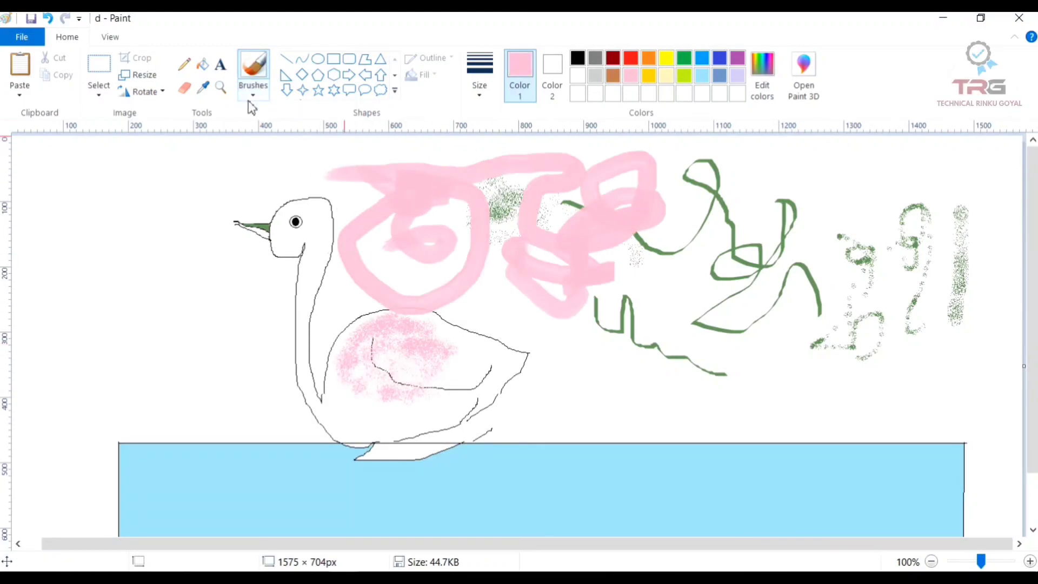
# Draw pink Crayon loops to the left of the swan and a Crayon stroke down its neck.
pyautogui.click(252, 94)
pyautogui.click(287, 152)
pyautogui.moveTo(113, 243)
pyautogui.mouseDown()
pyautogui.moveTo(92, 275)
pyautogui.moveTo(197, 354)
pyautogui.mouseUp()
pyautogui.moveTo(312, 223); pyautogui.dragTo(307, 372)
# Draw a short pink Marker stroke above the swan's head and a wavy one above the water on the right.
pyautogui.click(253, 94)
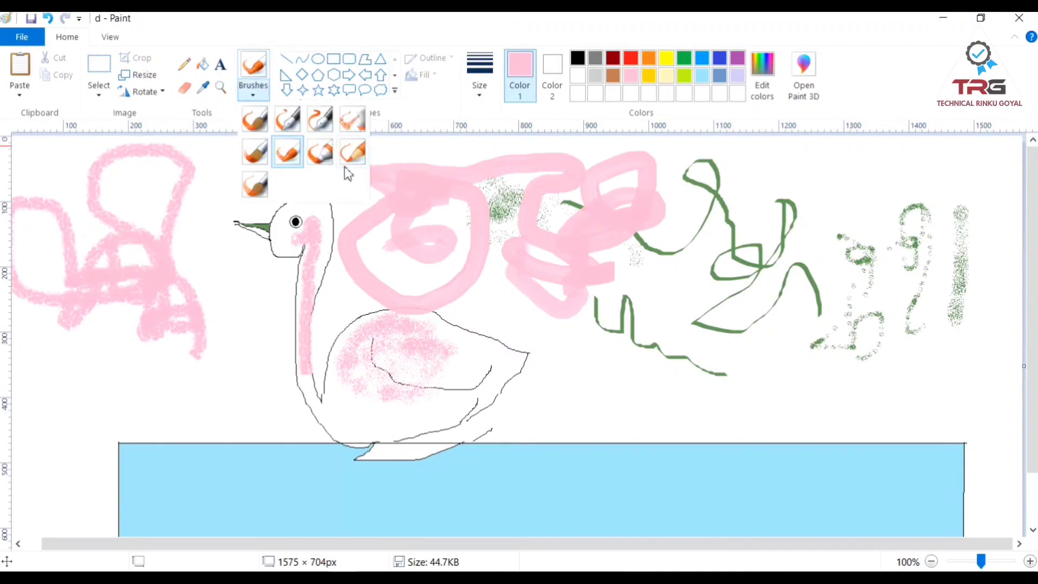
pyautogui.click(320, 154)
pyautogui.moveTo(249, 176); pyautogui.dragTo(336, 153)
pyautogui.moveTo(637, 381); pyautogui.dragTo(872, 378)
# Set Color 1 to black and draw a looping Natural pencil line across the green strokes.
pyautogui.click(261, 90)
pyautogui.click(352, 156)
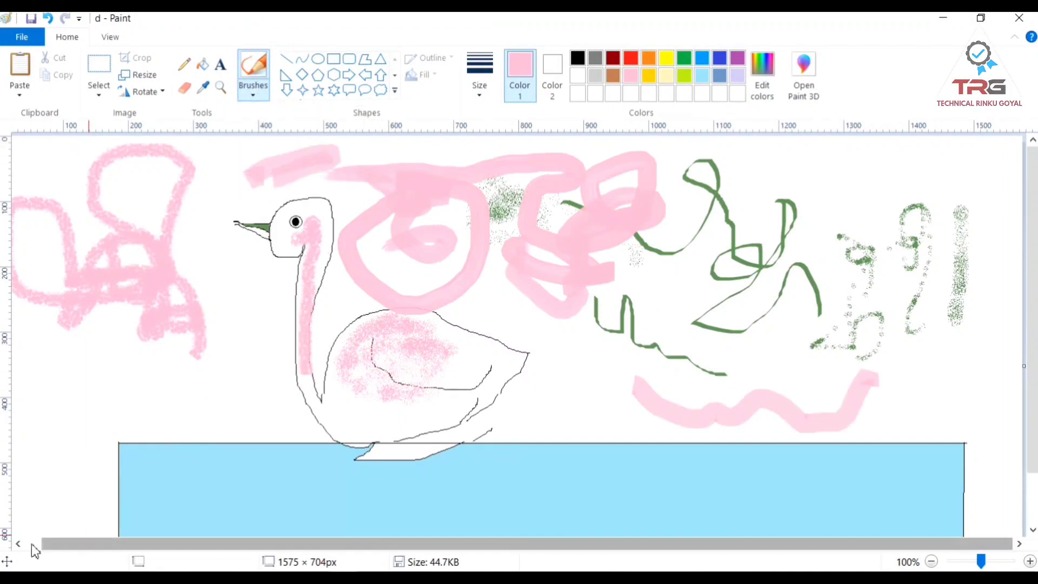
pyautogui.click(577, 58)
pyautogui.moveTo(714, 384)
pyautogui.mouseDown()
pyautogui.moveTo(795, 319)
pyautogui.moveTo(824, 184)
pyautogui.mouseUp()
# Paint thick black Watercolor brush strokes to the left of the swan.
pyautogui.click(253, 95)
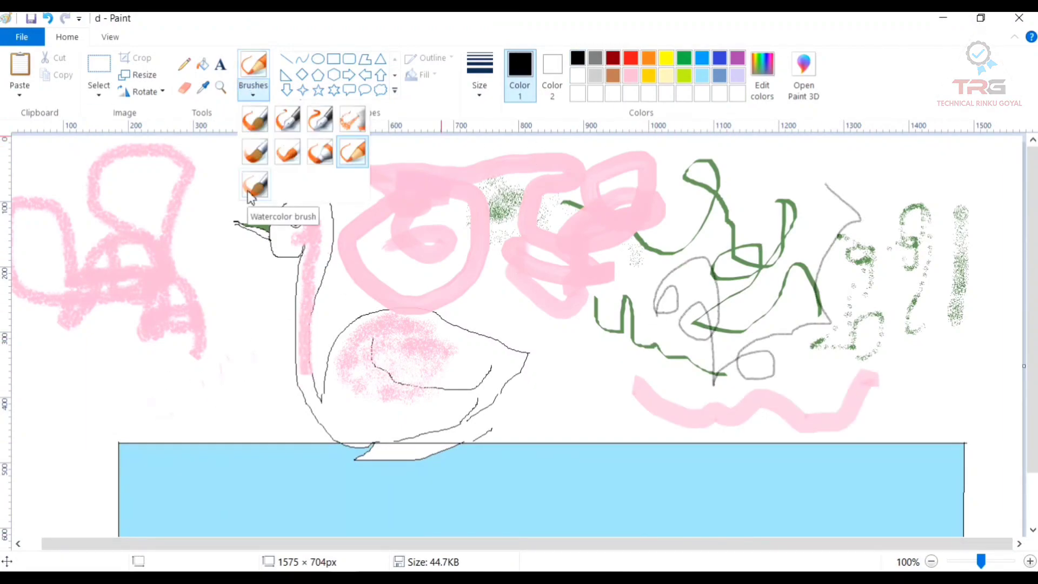
pyautogui.click(250, 187)
pyautogui.moveTo(124, 389)
pyautogui.mouseDown()
pyautogui.moveTo(216, 268)
pyautogui.moveTo(181, 222)
pyautogui.moveTo(227, 192)
pyautogui.mouseUp()
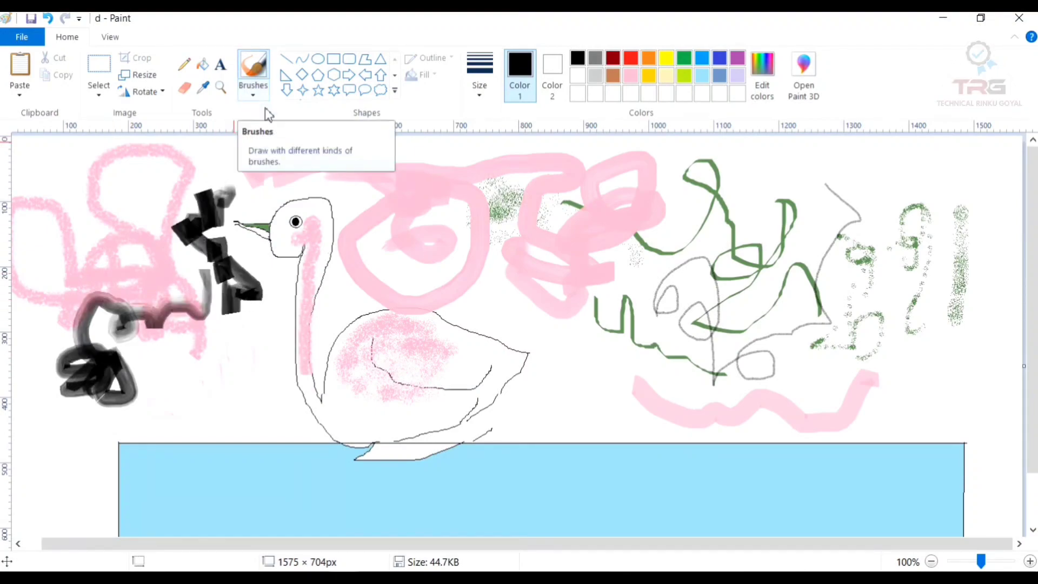
# Undo the black watercolor strokes and the black pencil line.
pyautogui.click(47, 25)
pyautogui.click(47, 25)
pyautogui.click(47, 25)
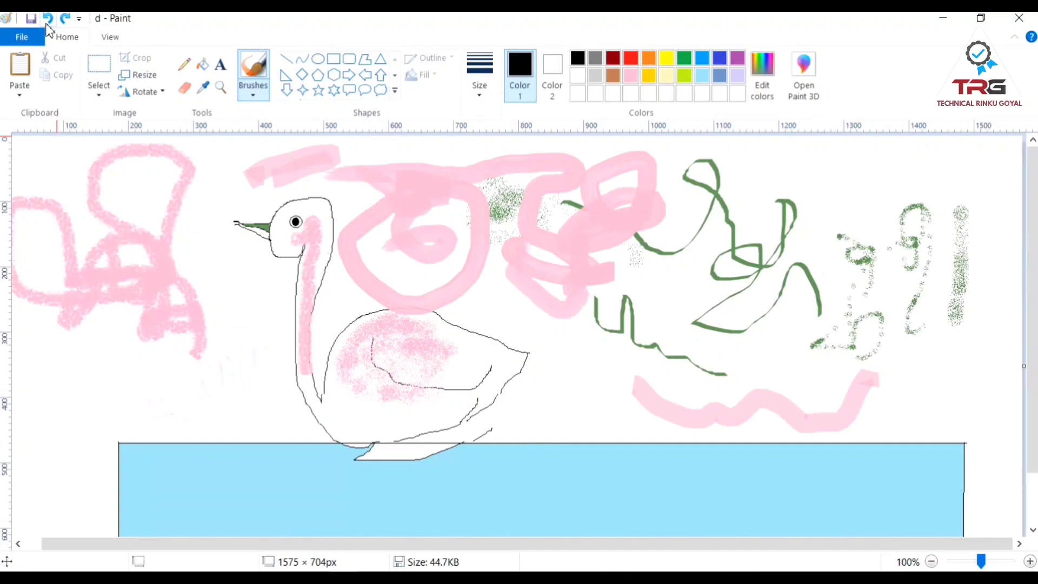
# Undo the pink brush strokes on and around the swan and the solid green stroke at the far right.
pyautogui.click(47, 25)
pyautogui.click(47, 25)
pyautogui.click(47, 25)
pyautogui.click(47, 25)
pyautogui.click(47, 25)
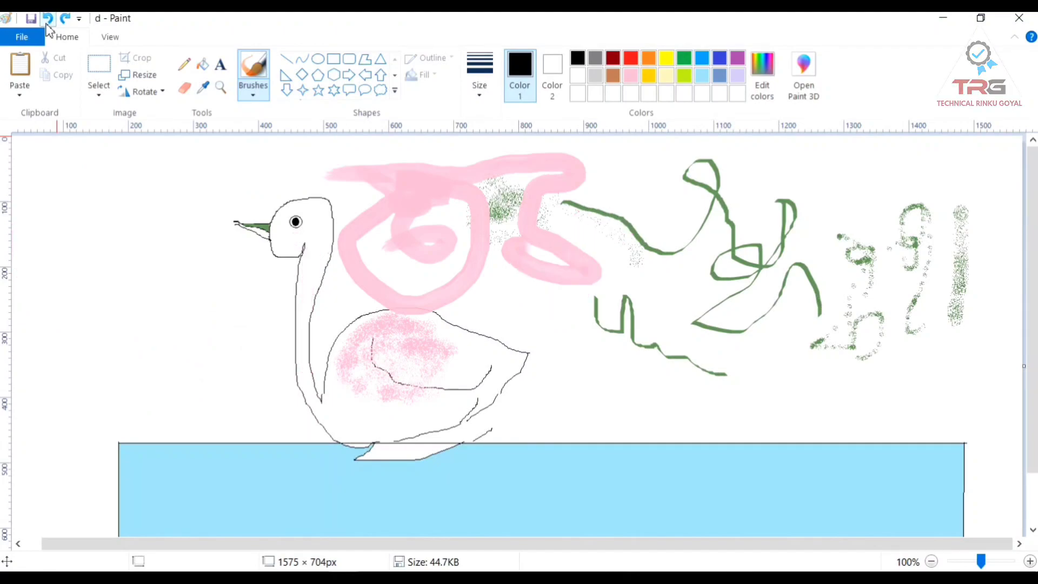
pyautogui.click(47, 25)
pyautogui.click(47, 25)
pyautogui.click(47, 25)
pyautogui.click(47, 25)
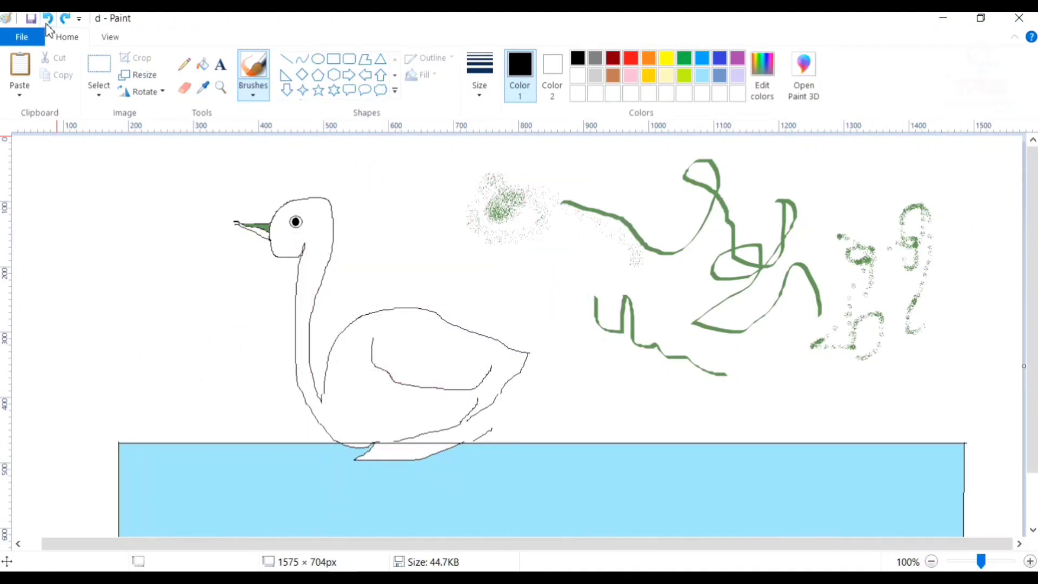
# Undo the remaining green brush strokes, and redo the swan outline removed by one undo too many.
pyautogui.click(47, 25)
pyautogui.click(47, 25)
pyautogui.click(47, 25)
pyautogui.click(47, 25)
pyautogui.click(47, 25)
pyautogui.click(47, 24)
pyautogui.click(47, 25)
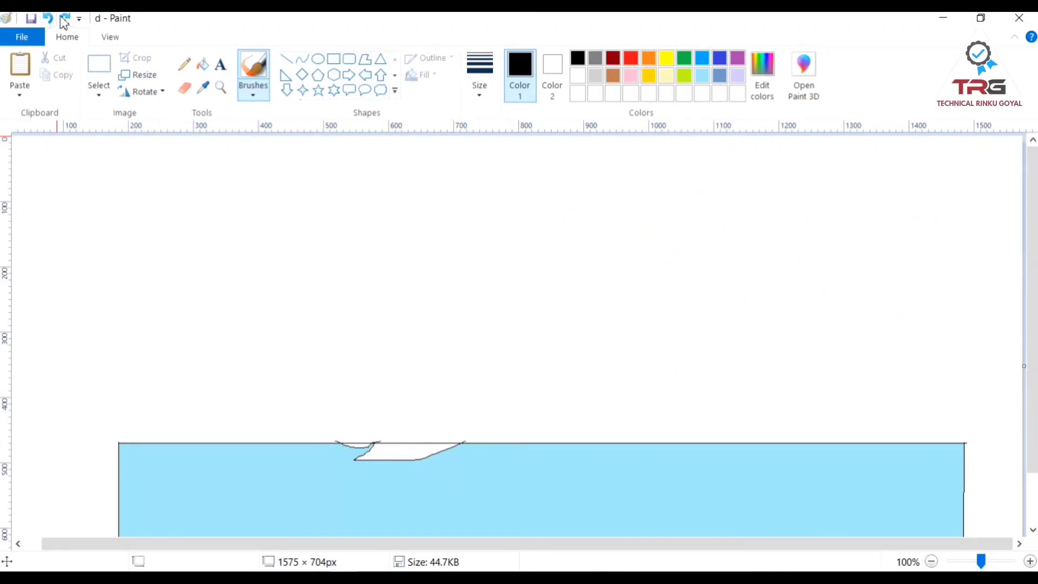
pyautogui.click(63, 22)
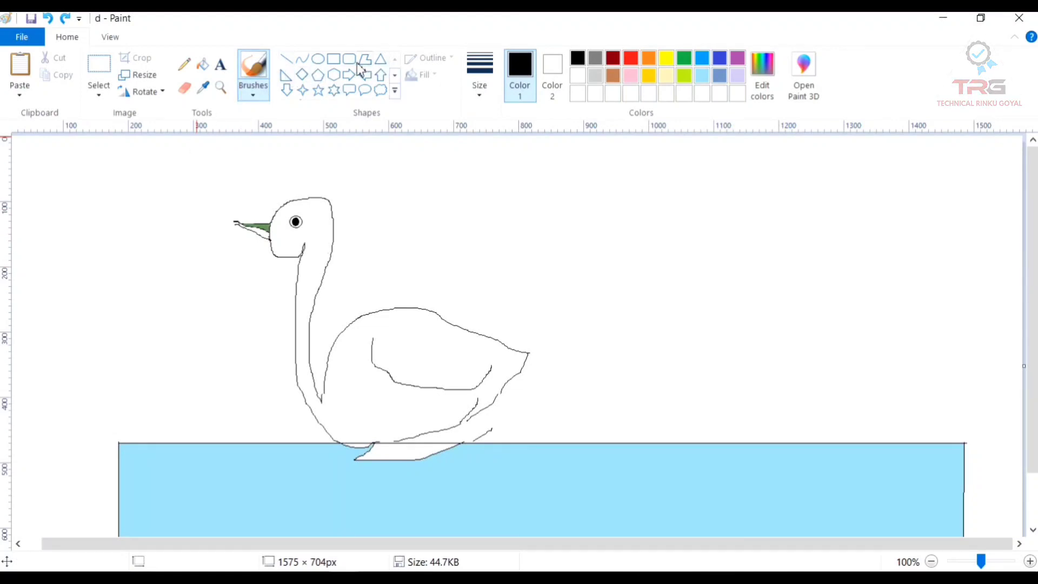
# Draw a black horizontal line about 259 px long and an ellipse about 182 × 168 px to the right of the swan.
pyautogui.click(395, 81)
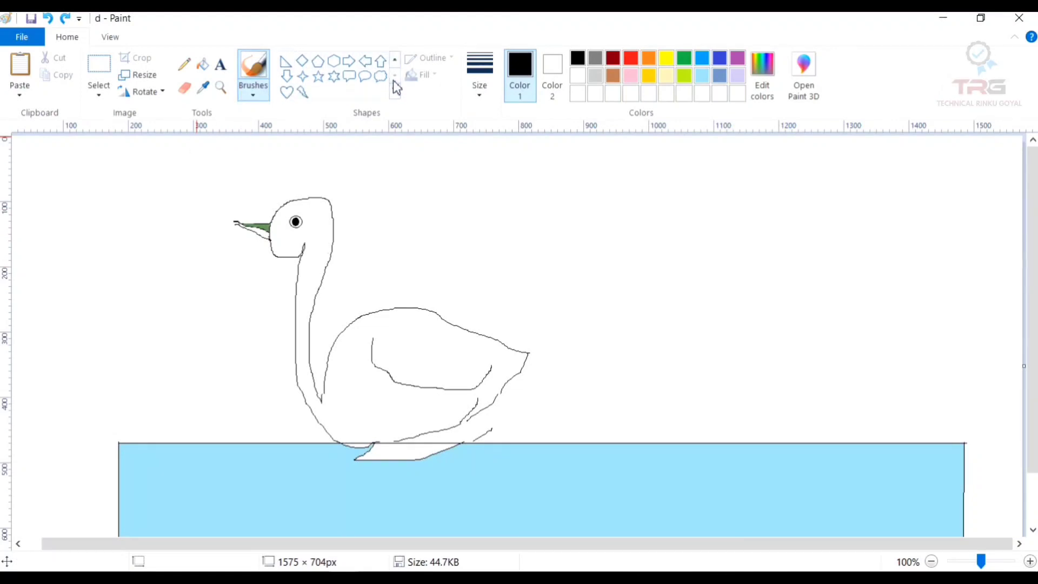
pyautogui.click(396, 62)
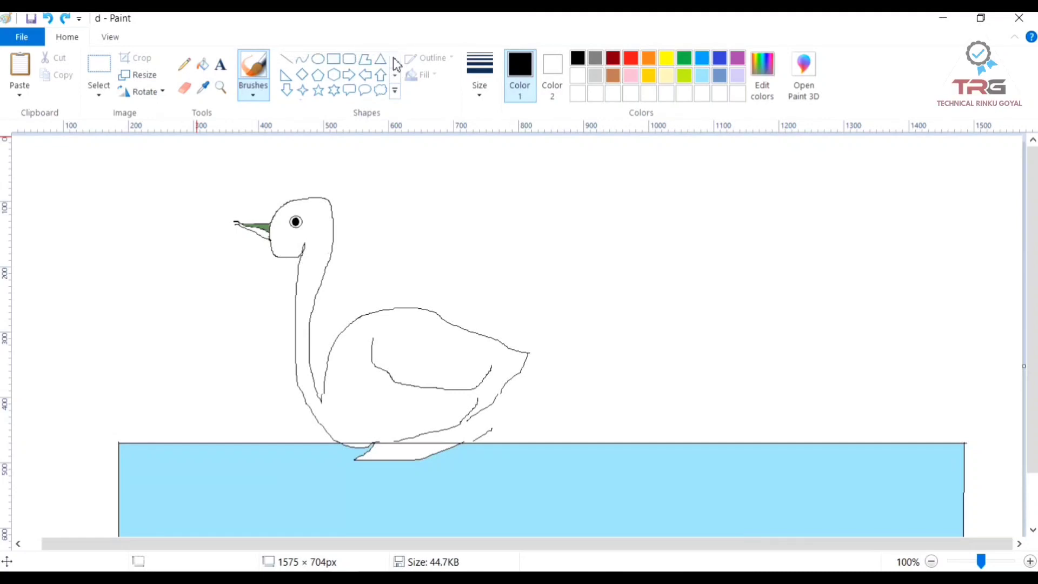
pyautogui.click(284, 61)
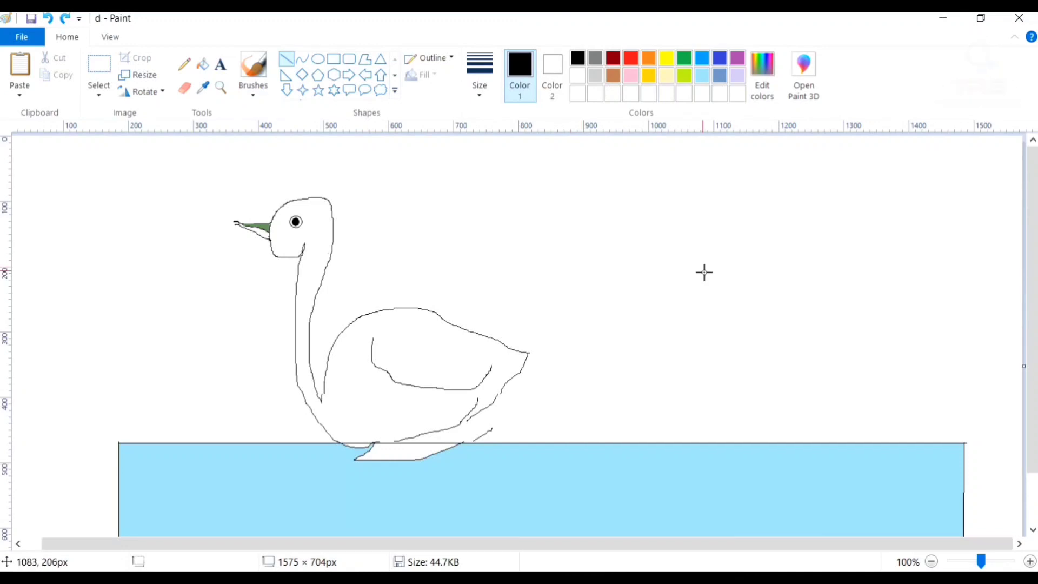
pyautogui.moveTo(688, 272)
pyautogui.mouseDown()
pyautogui.moveTo(797, 310)
pyautogui.moveTo(859, 309)
pyautogui.mouseUp()
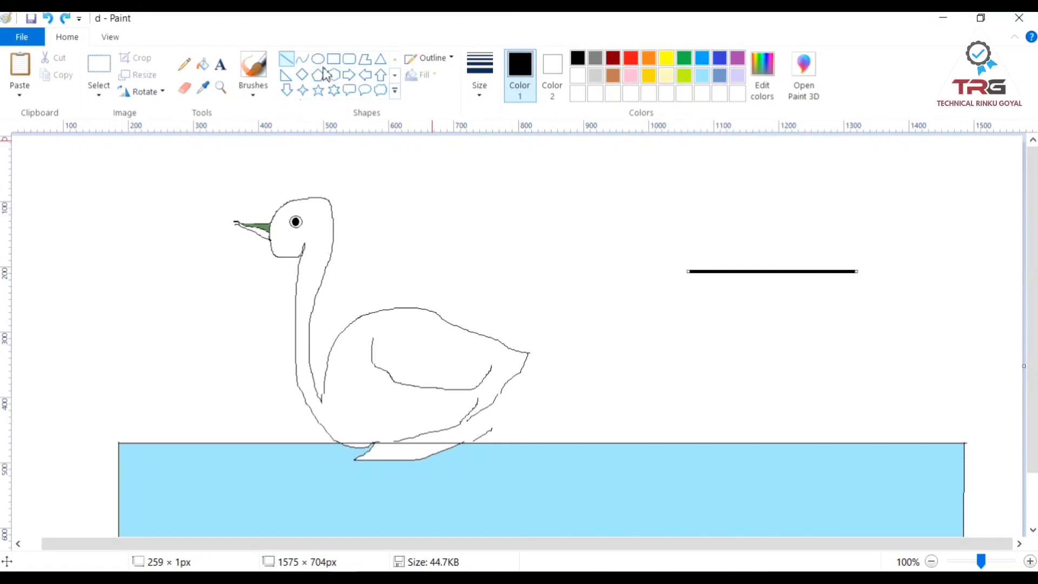
pyautogui.click(318, 58)
pyautogui.moveTo(616, 245); pyautogui.dragTo(742, 356)
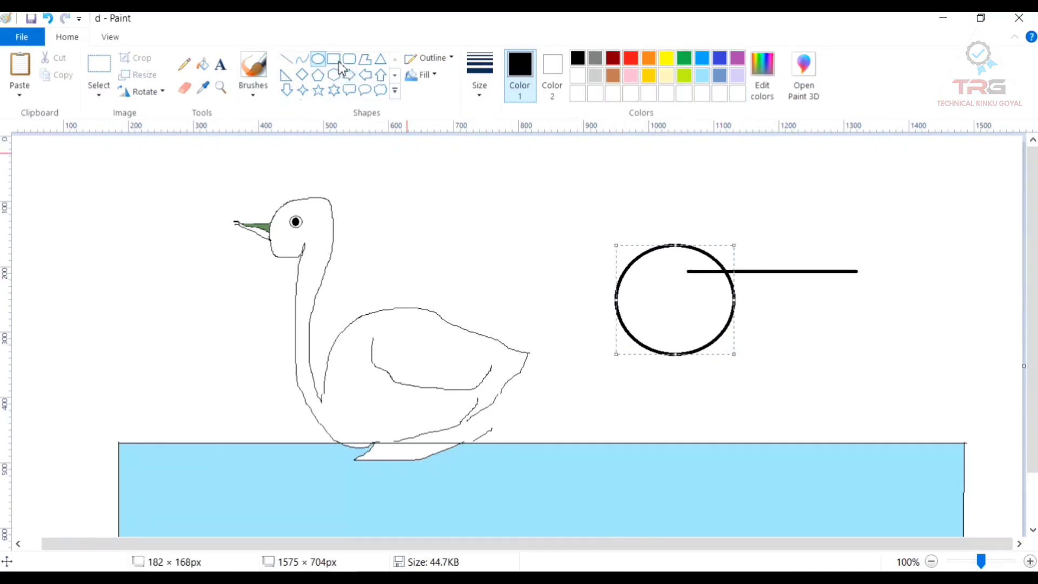
# Draw a rectangle about 147 × 195 px beside the ellipse and a slanted first Polygon side about 136 × 122 px to its right.
pyautogui.click(333, 59)
pyautogui.moveTo(737, 214); pyautogui.dragTo(834, 342)
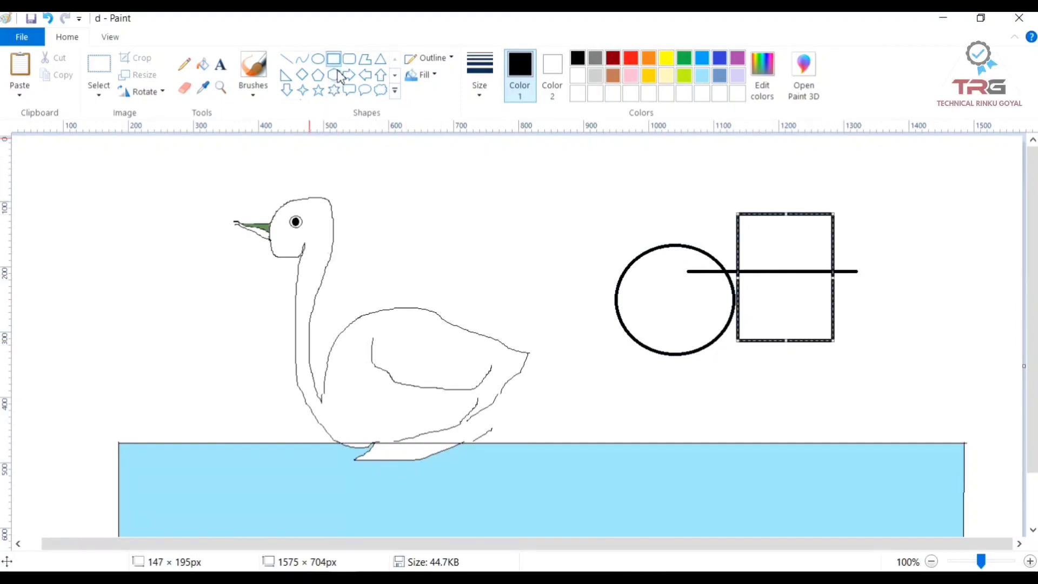
pyautogui.click(367, 63)
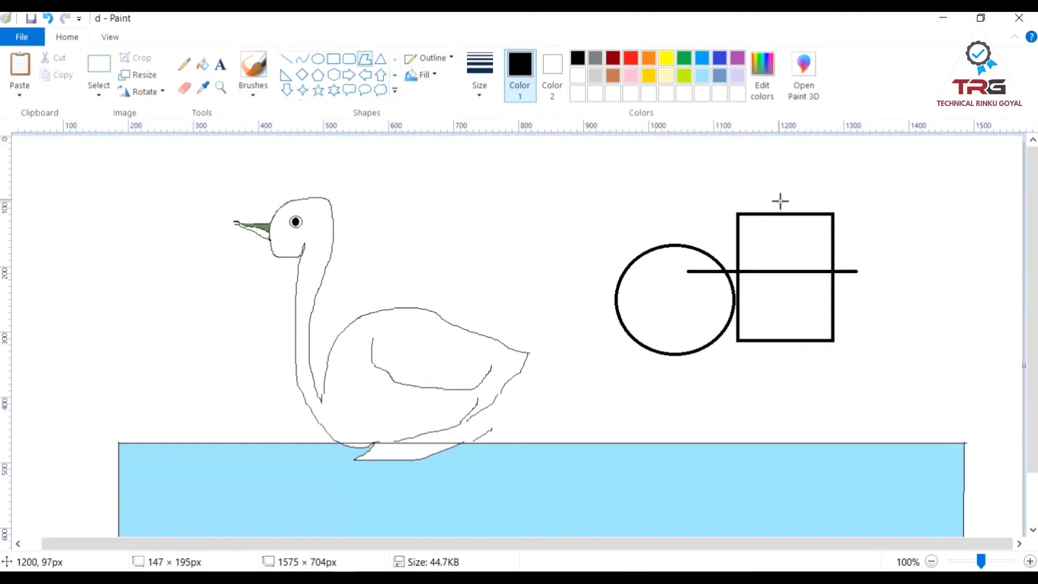
pyautogui.moveTo(855, 238); pyautogui.dragTo(943, 318)
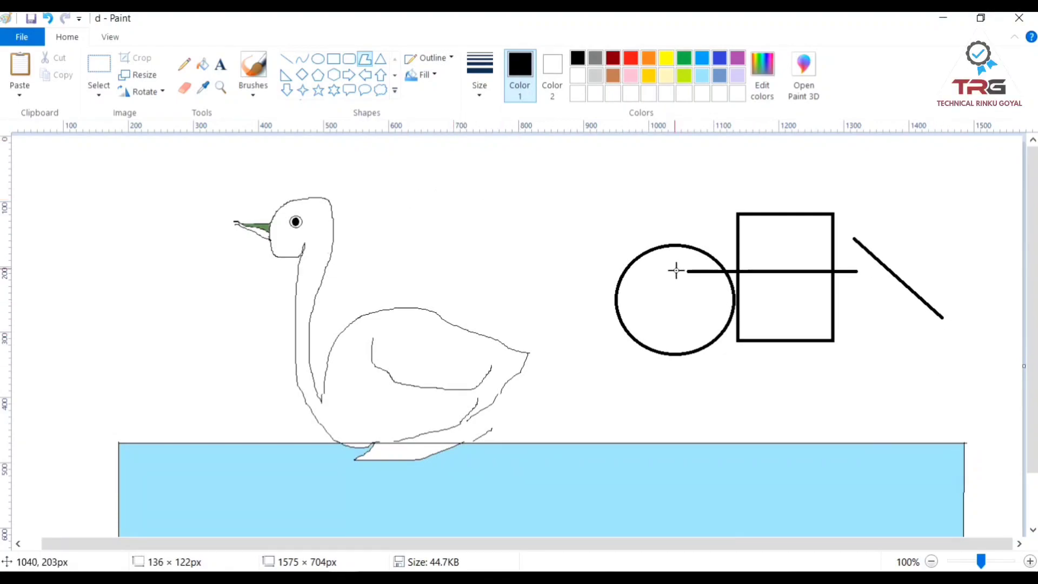
# Select an area of about 552 × 328 px around all the test shapes and delete it.
pyautogui.click(113, 65)
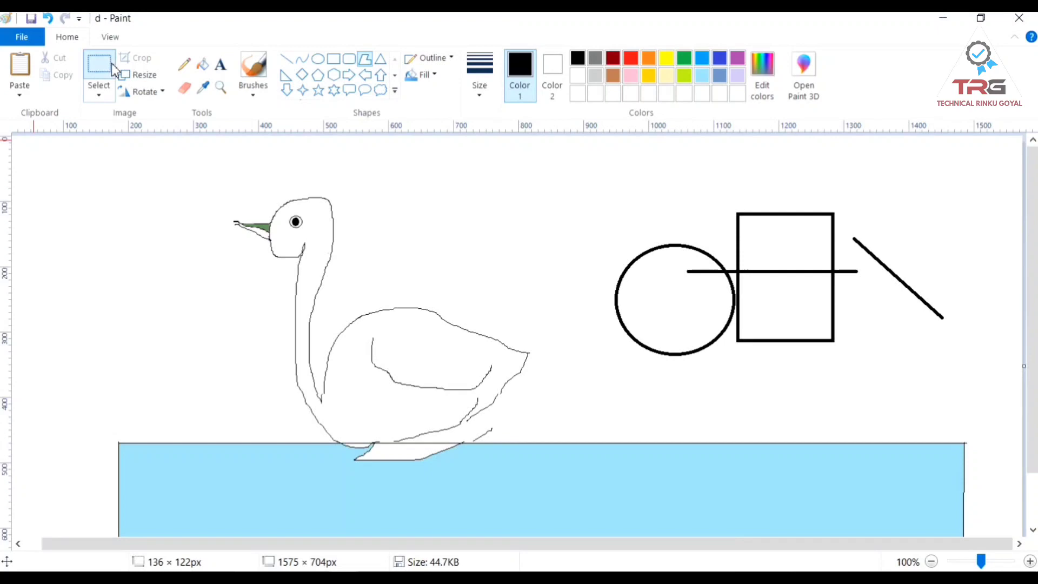
pyautogui.moveTo(615, 184); pyautogui.dragTo(967, 397)
pyautogui.press('Delete')
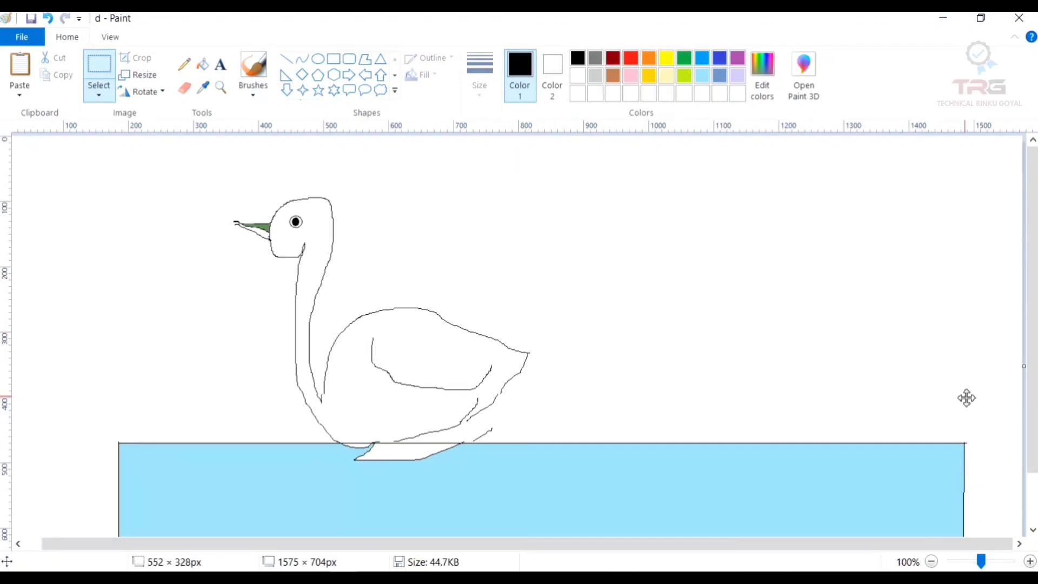
# Draw a closed irregular black polygon about 962 × 300 px above and to the right of the swan.
pyautogui.click(367, 61)
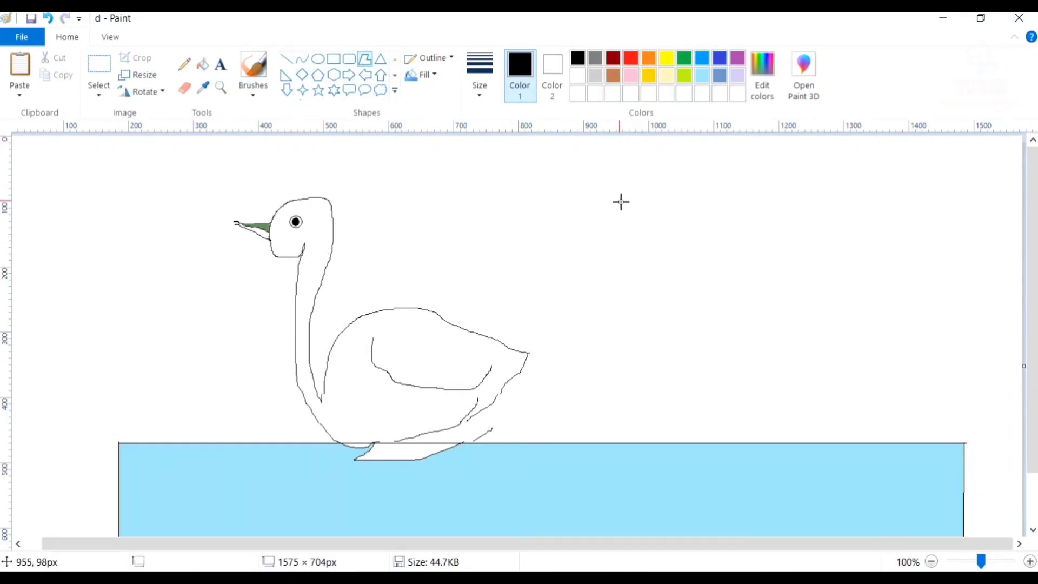
pyautogui.moveTo(621, 202); pyautogui.dragTo(648, 346)
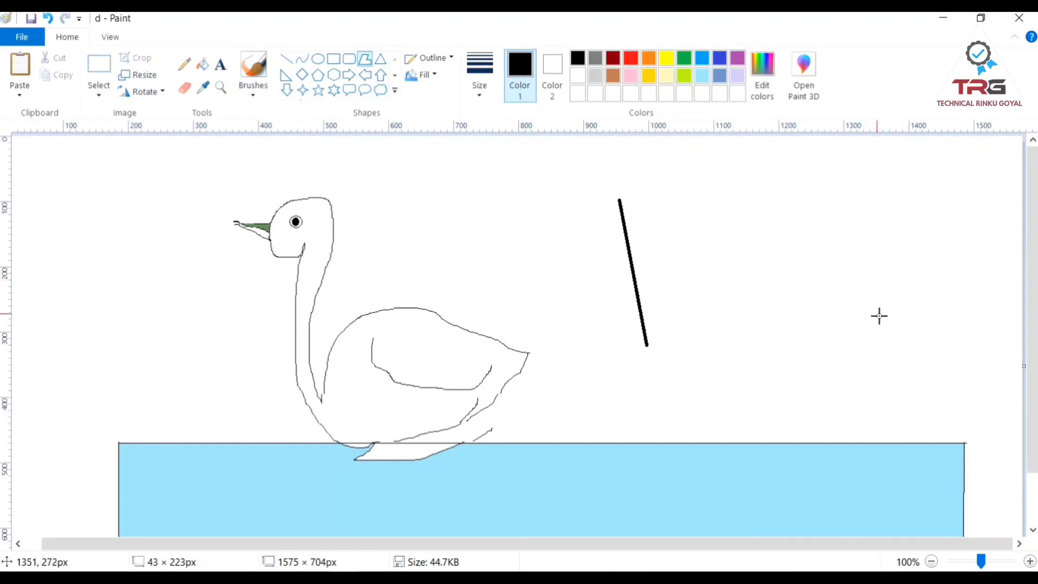
pyautogui.click(887, 342)
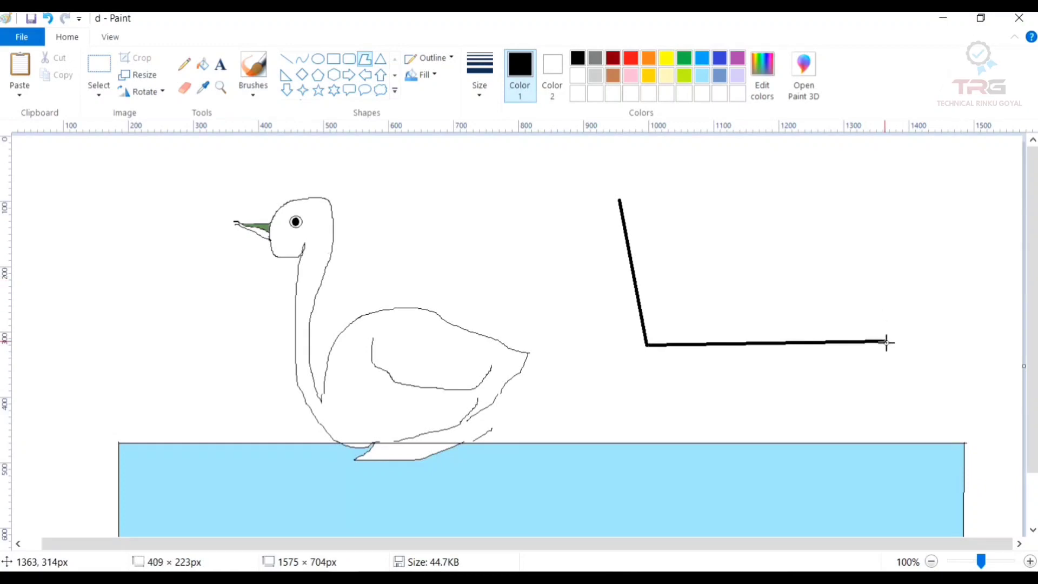
pyautogui.click(852, 250)
pyautogui.click(766, 219)
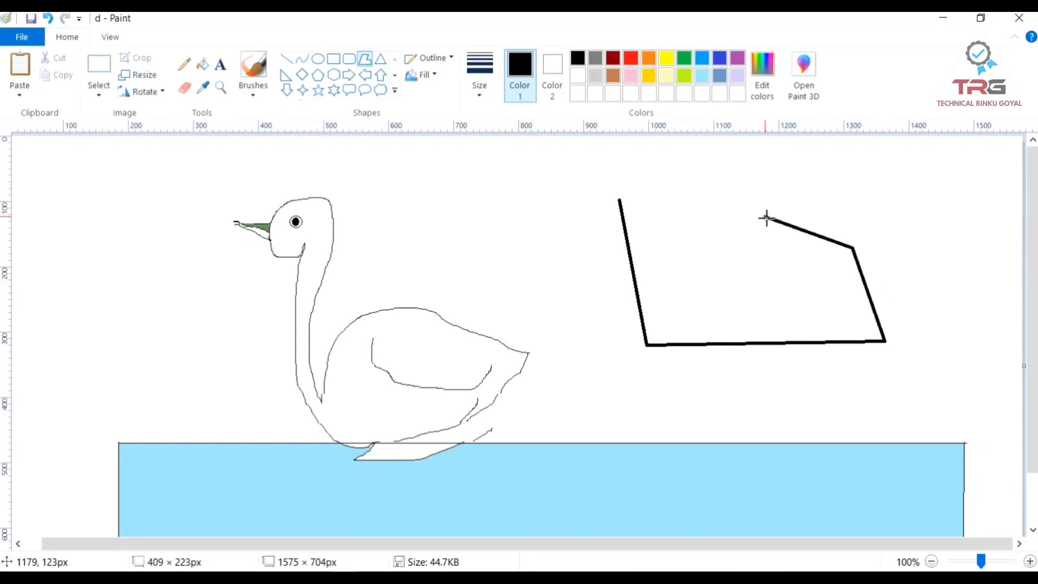
pyautogui.click(955, 210)
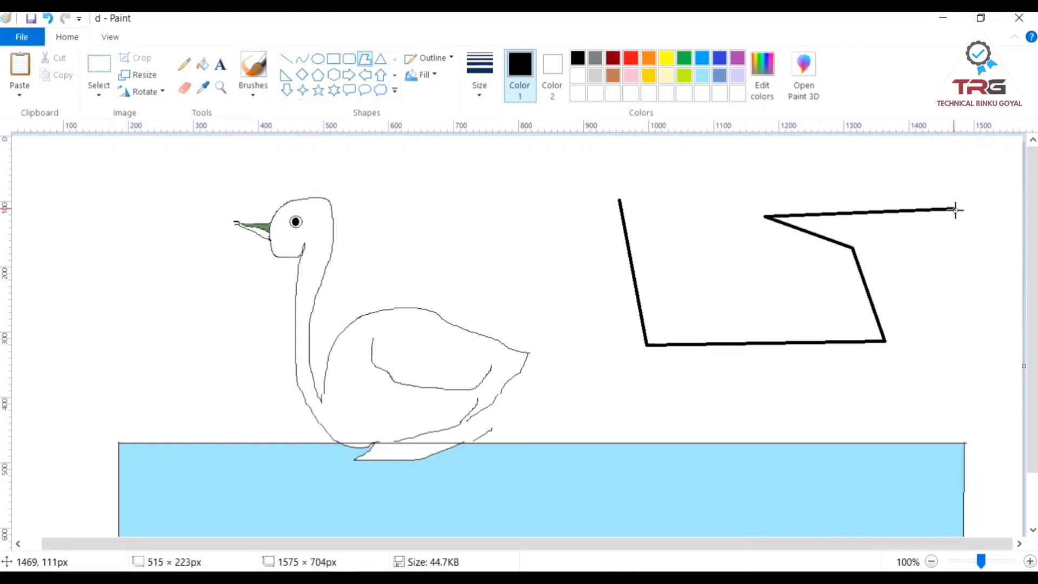
pyautogui.click(989, 150)
pyautogui.moveTo(809, 162); pyautogui.dragTo(514, 182)
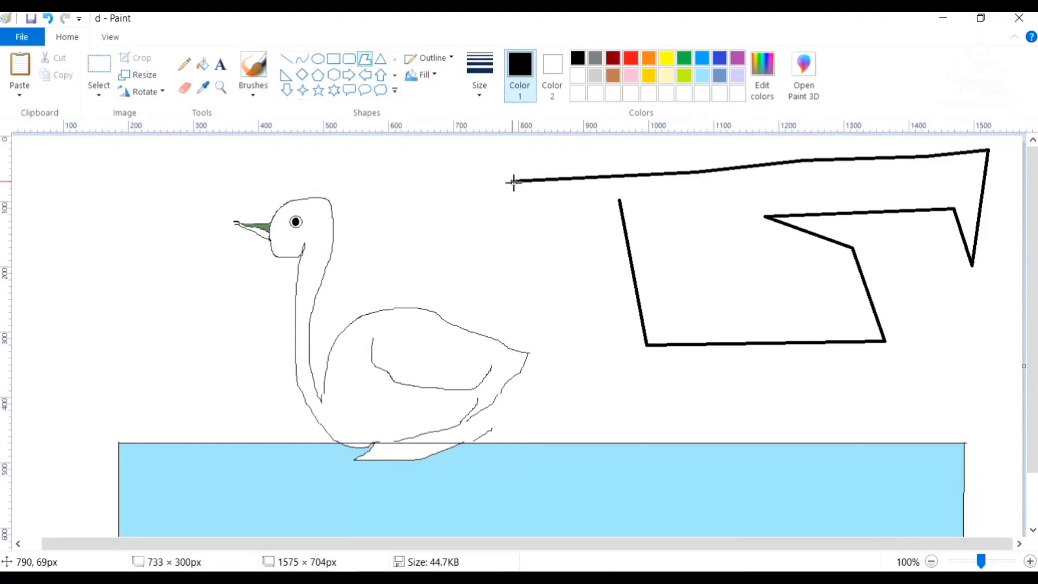
pyautogui.click(363, 168)
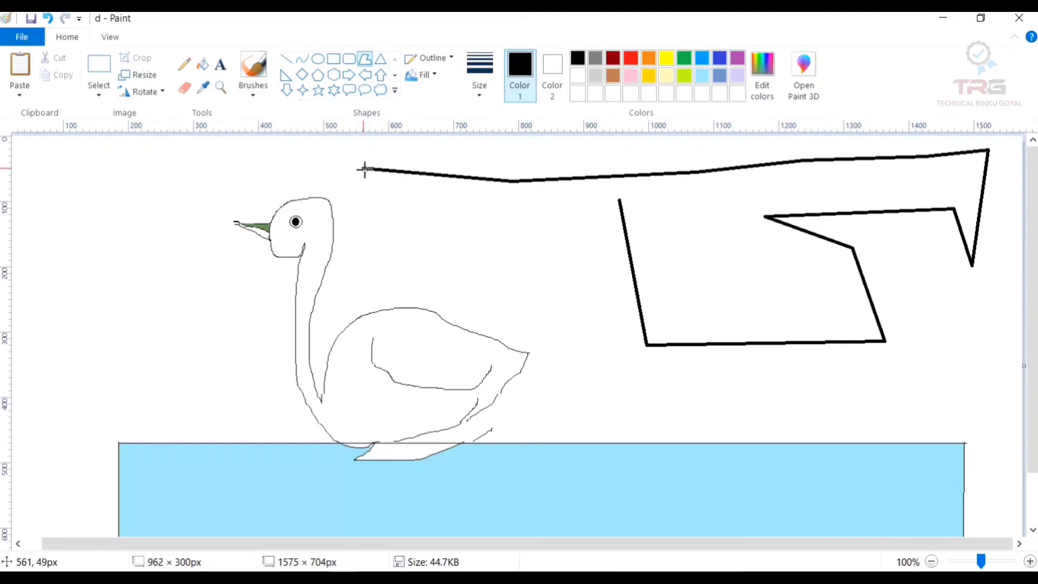
pyautogui.click(496, 275)
pyautogui.click(545, 249)
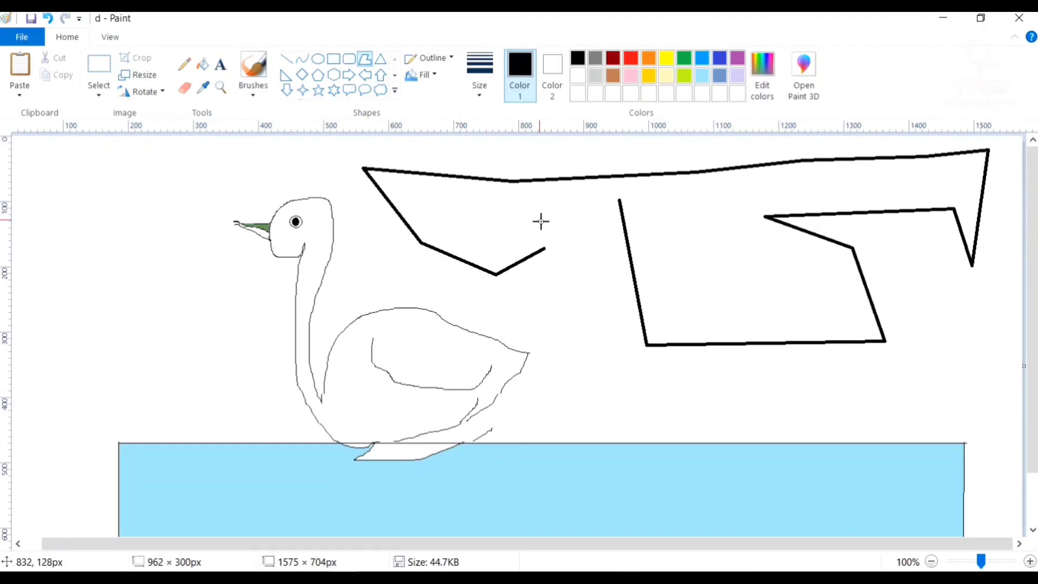
pyautogui.click(540, 219)
pyautogui.click(621, 201)
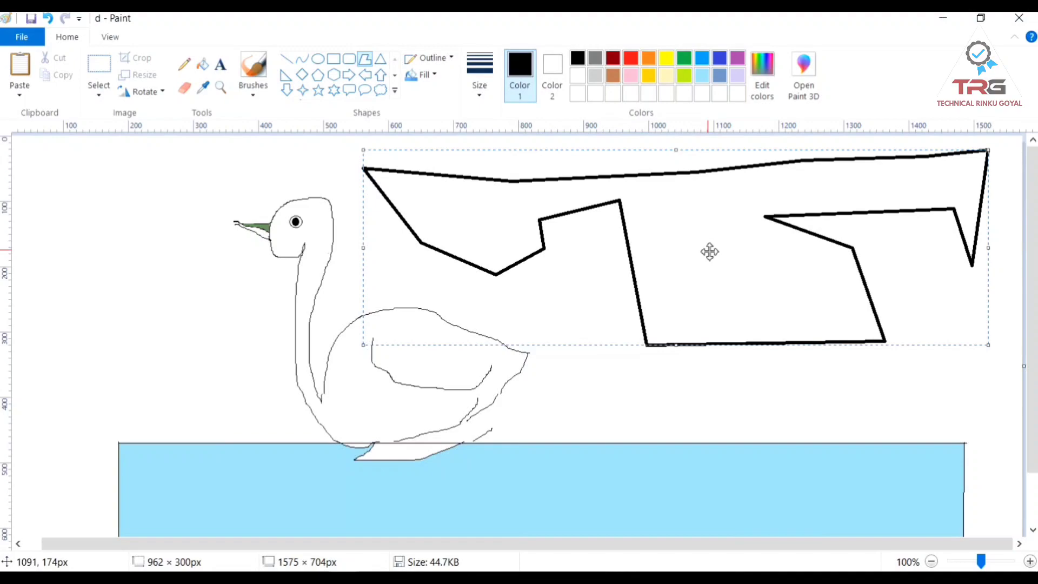
# Move the polygon slightly down and to the left, and delete it.
pyautogui.moveTo(710, 252); pyautogui.dragTo(681, 268)
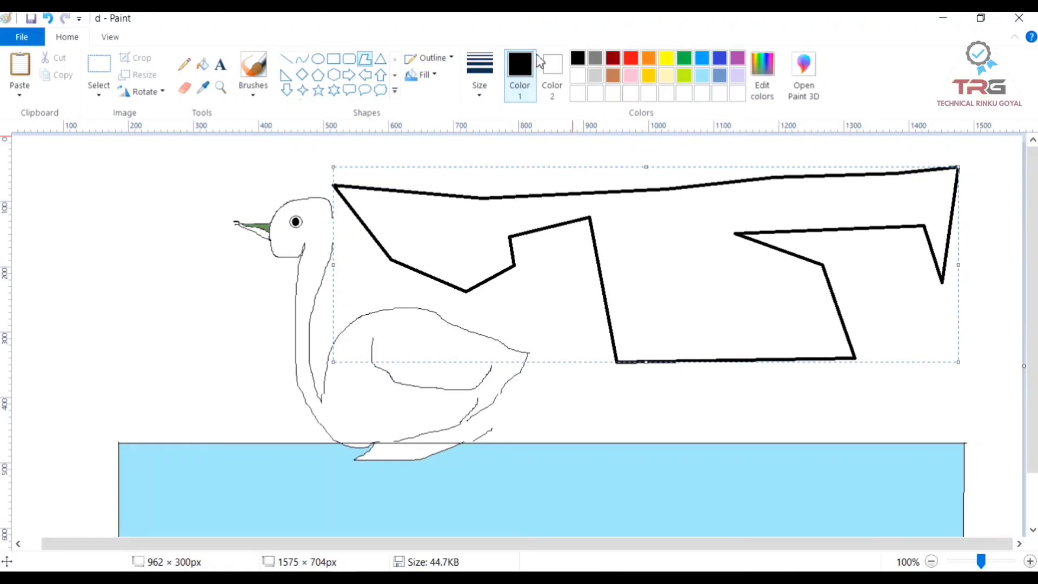
pyautogui.press('Delete')
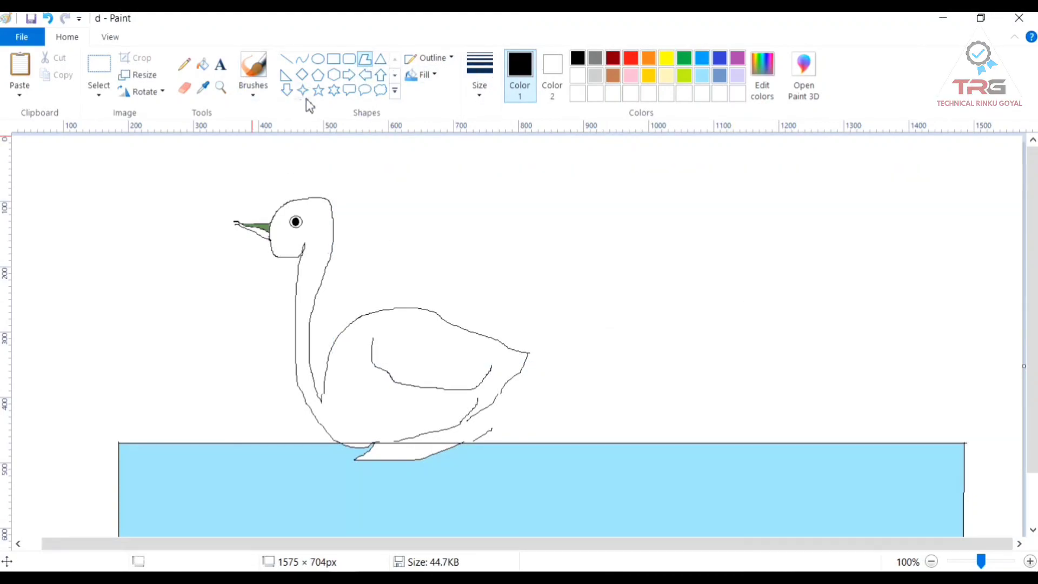
# Draw a cloud callout shape in the empty area right of the swan and delete it.
pyautogui.click(381, 90)
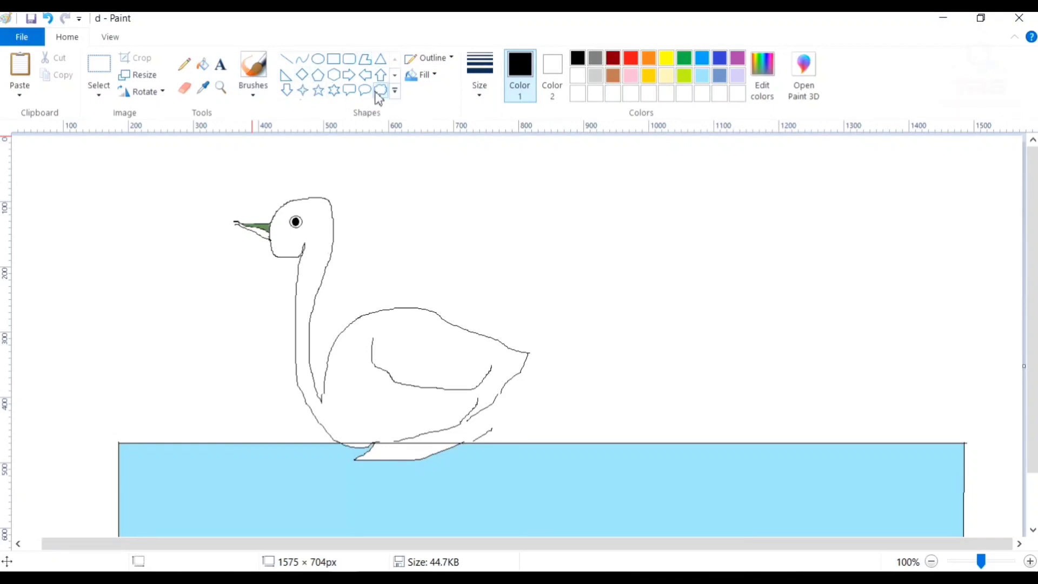
pyautogui.moveTo(615, 182); pyautogui.dragTo(789, 280)
pyautogui.press('Delete')
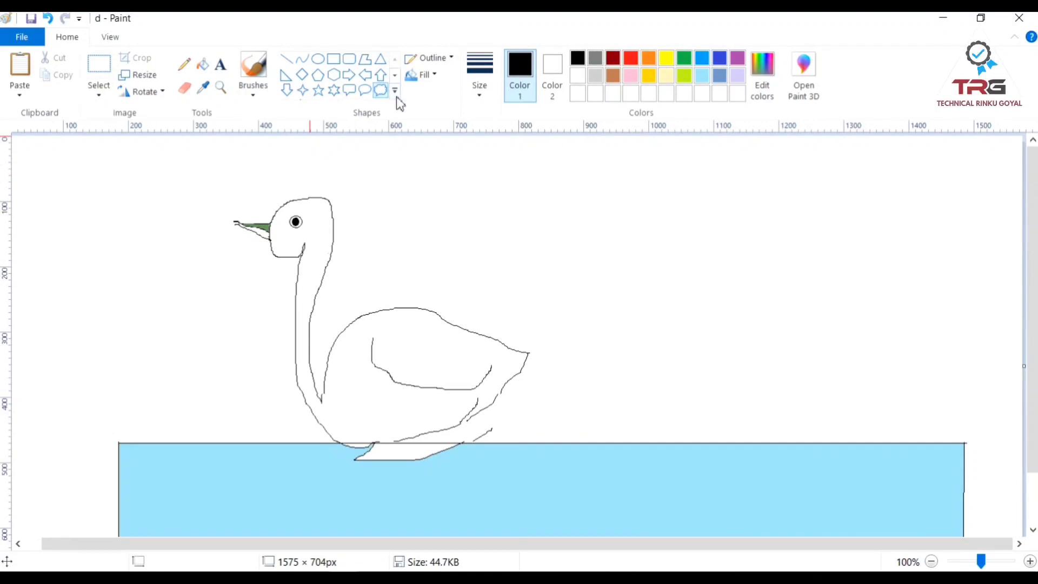
# Draw a black Curve about 422 px wide to the right of the swan, bending its left part down and its right part up.
pyautogui.click(303, 60)
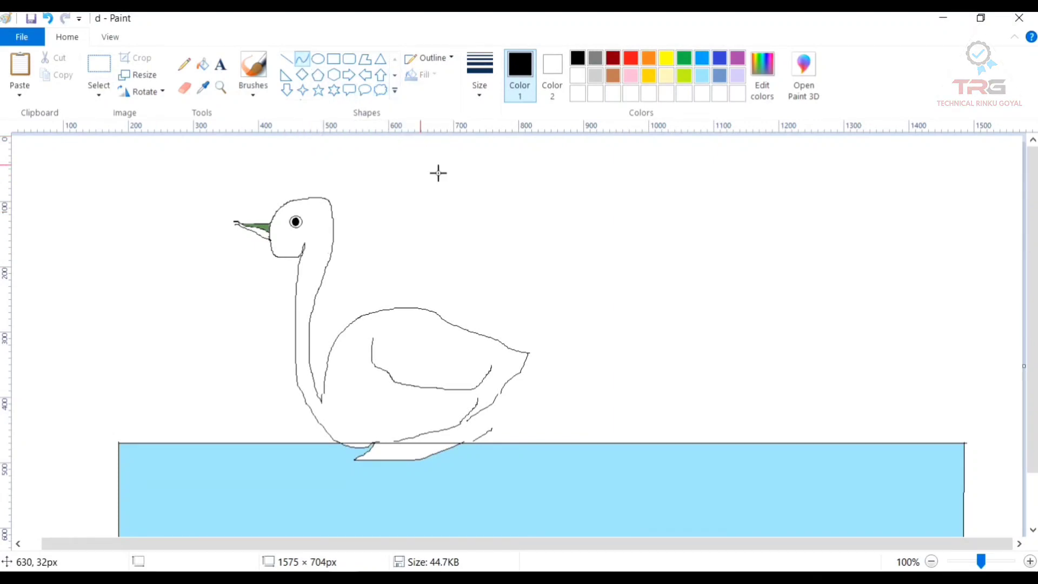
pyautogui.moveTo(527, 224); pyautogui.dragTo(801, 222)
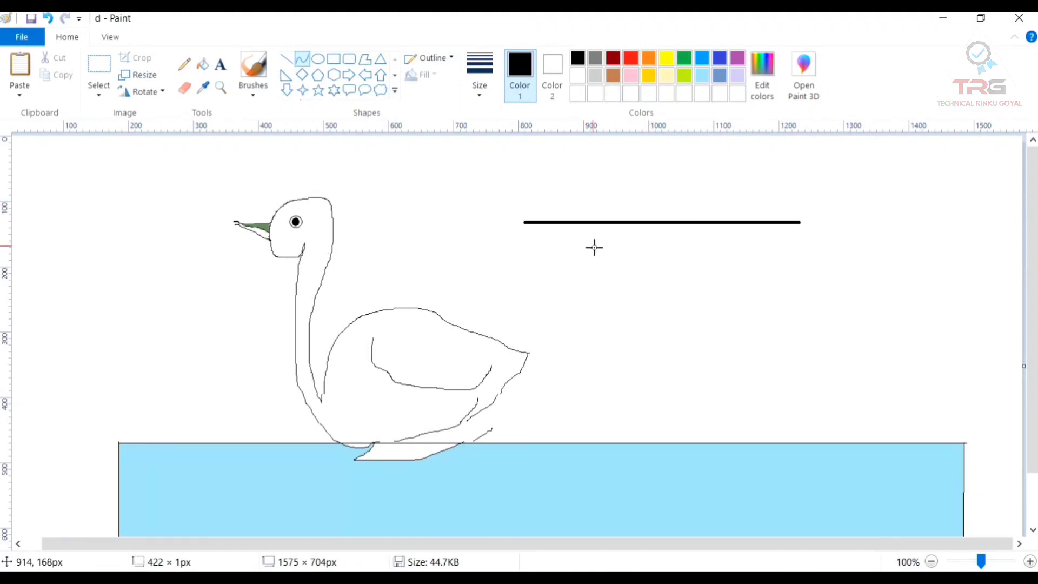
pyautogui.moveTo(595, 248); pyautogui.dragTo(593, 244)
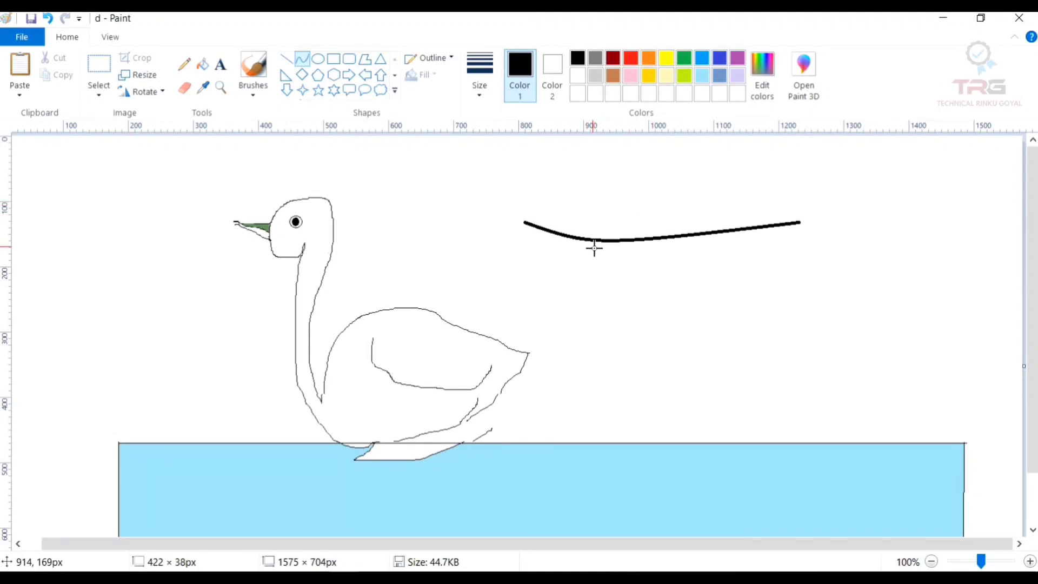
pyautogui.click(709, 205)
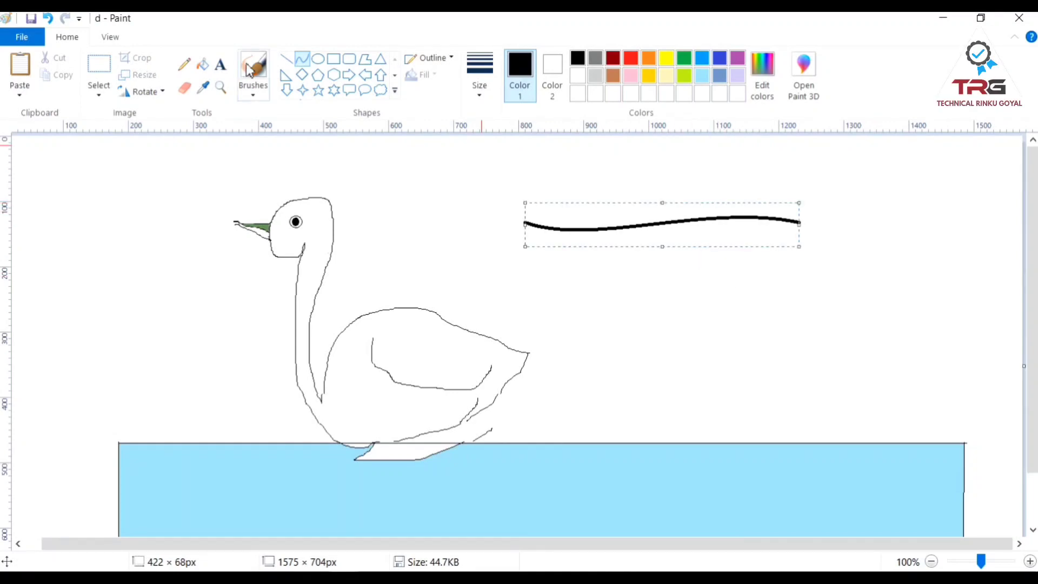
# Draw a matching S-shaped Curve about 426 px wide below the first one, and ready the Curve tool for another.
pyautogui.click(298, 61)
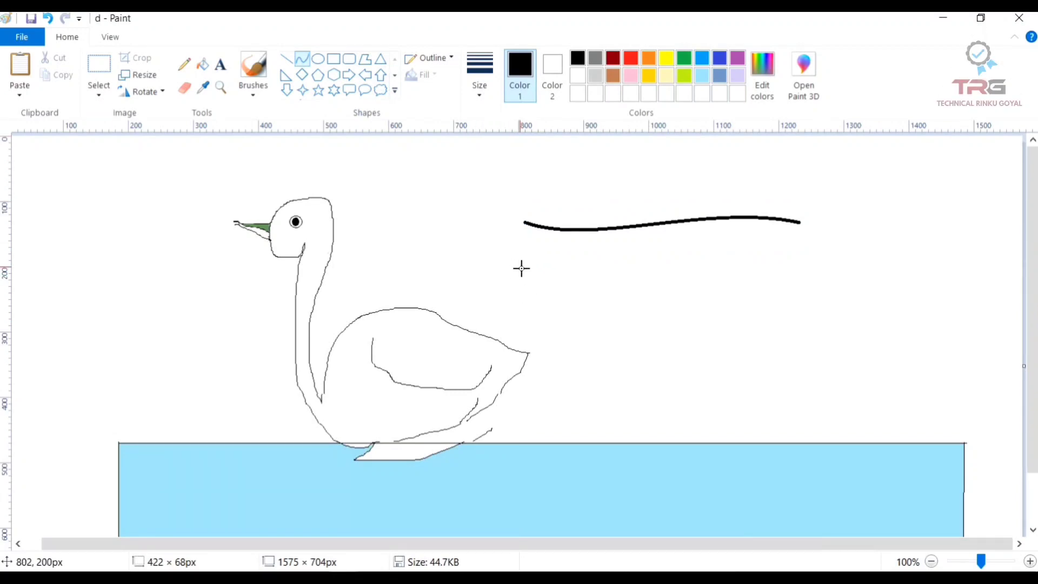
pyautogui.moveTo(524, 270); pyautogui.dragTo(800, 270)
pyautogui.click(573, 296)
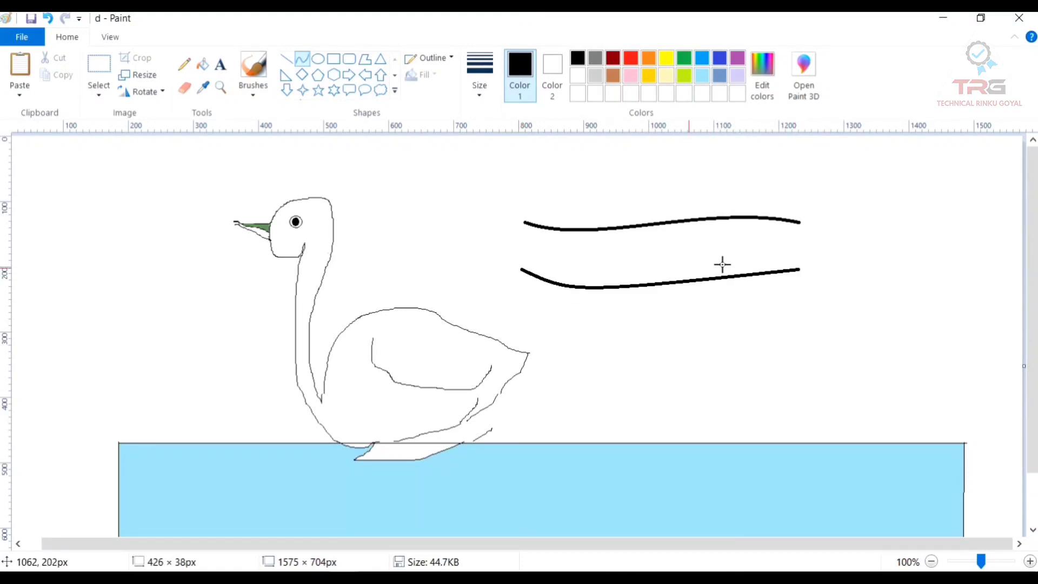
pyautogui.click(719, 260)
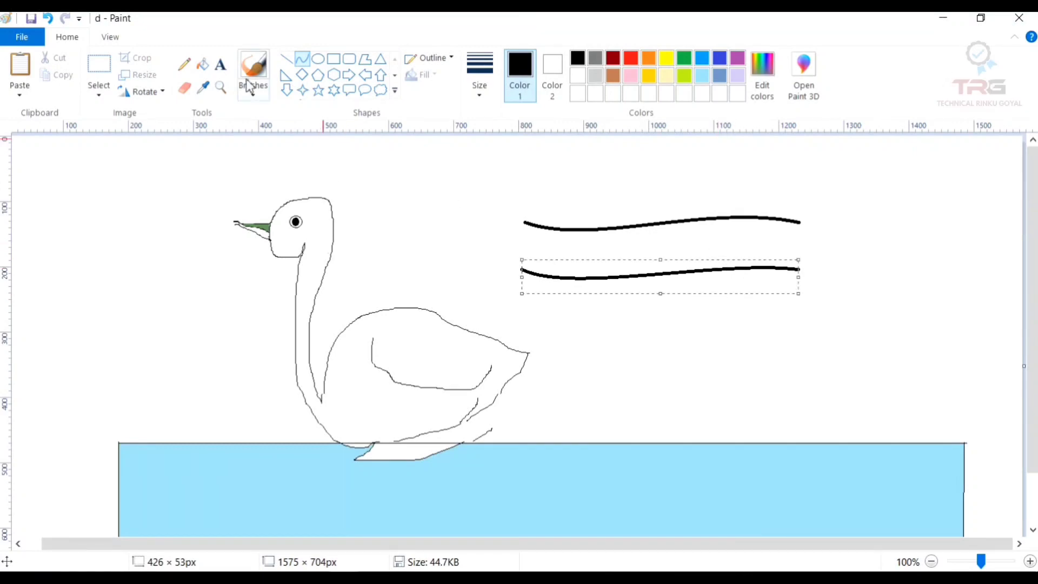
pyautogui.click(304, 60)
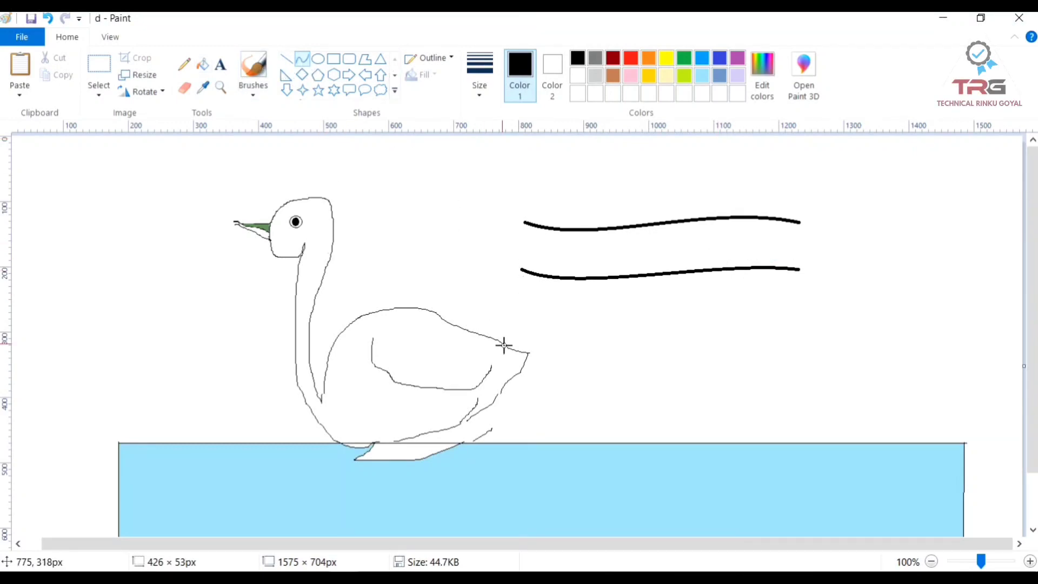
# Draw two more black S-shaped Curves below the existing pair, about 411 px and 394 px wide.
pyautogui.moveTo(522, 325); pyautogui.dragTo(792, 322)
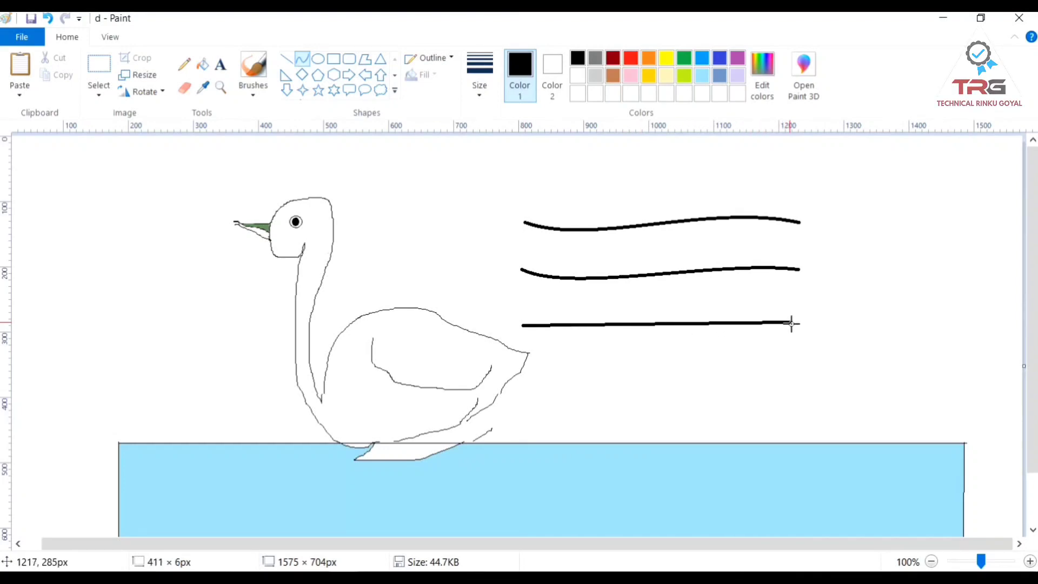
pyautogui.click(576, 347)
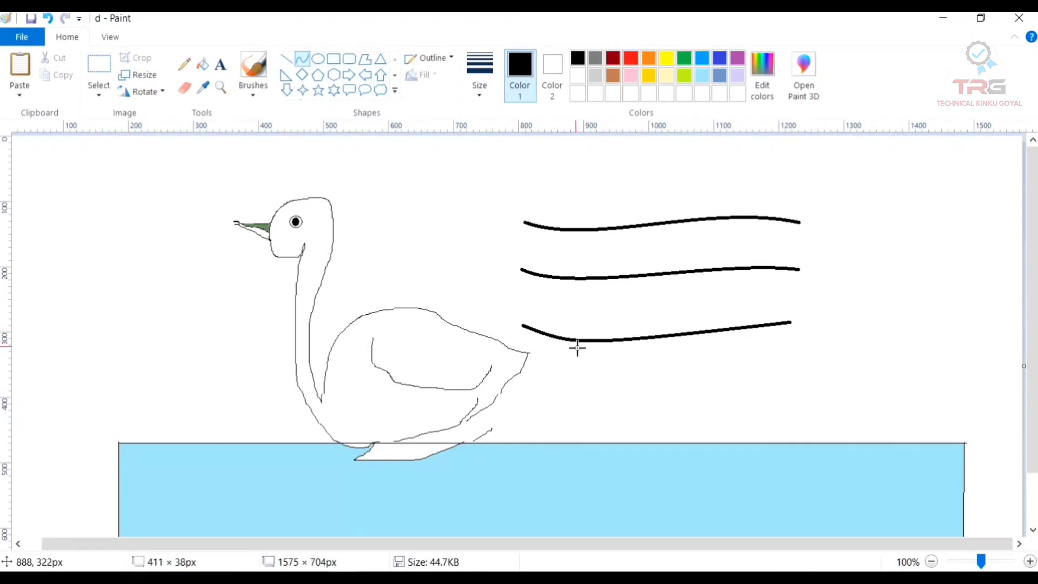
pyautogui.click(725, 310)
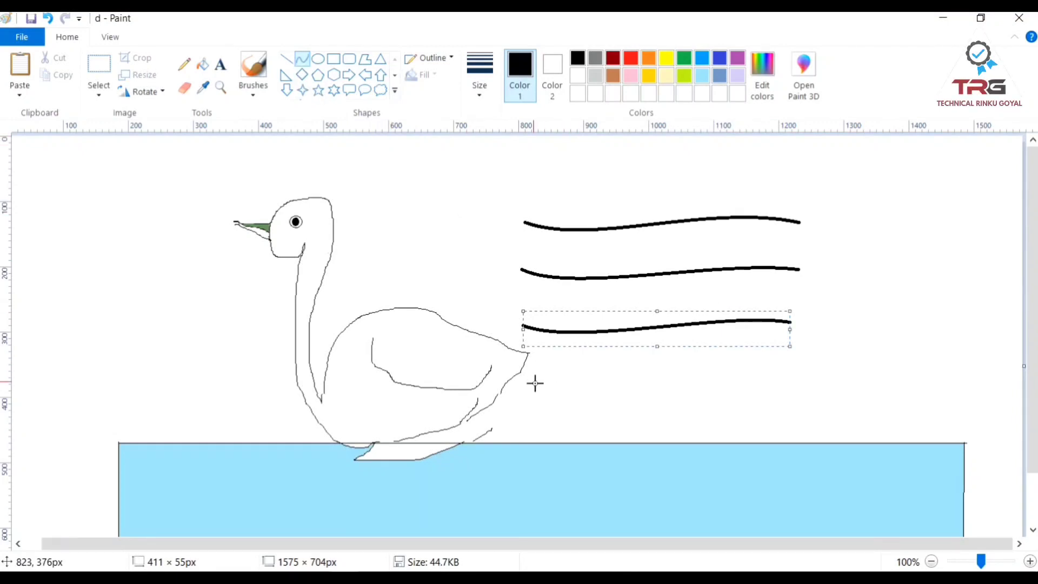
pyautogui.moveTo(532, 383); pyautogui.dragTo(788, 373)
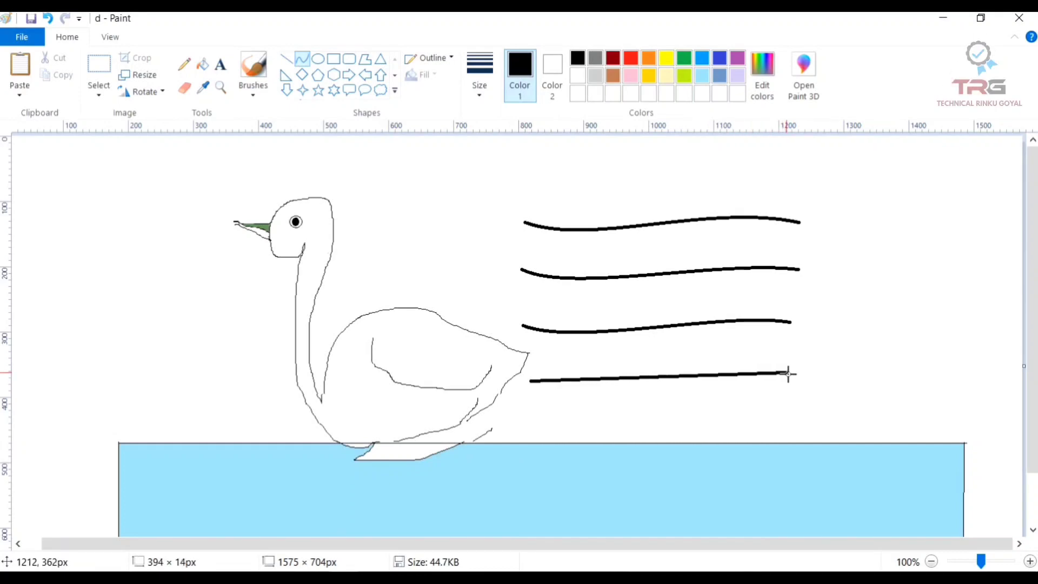
pyautogui.click(592, 394)
pyautogui.click(723, 372)
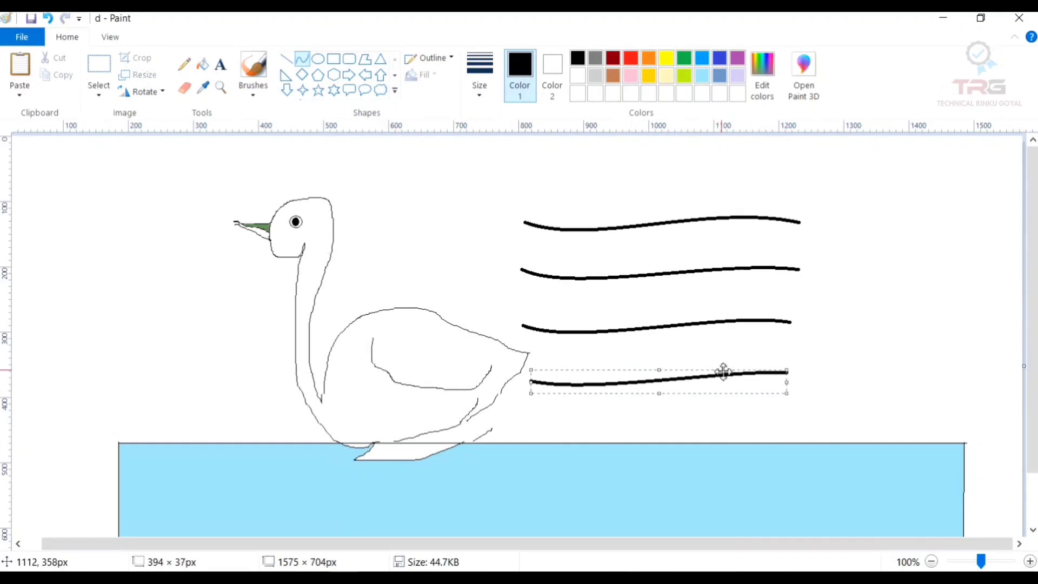
# Join the right-hand ends of the four curves with straight black lines.
pyautogui.click(286, 60)
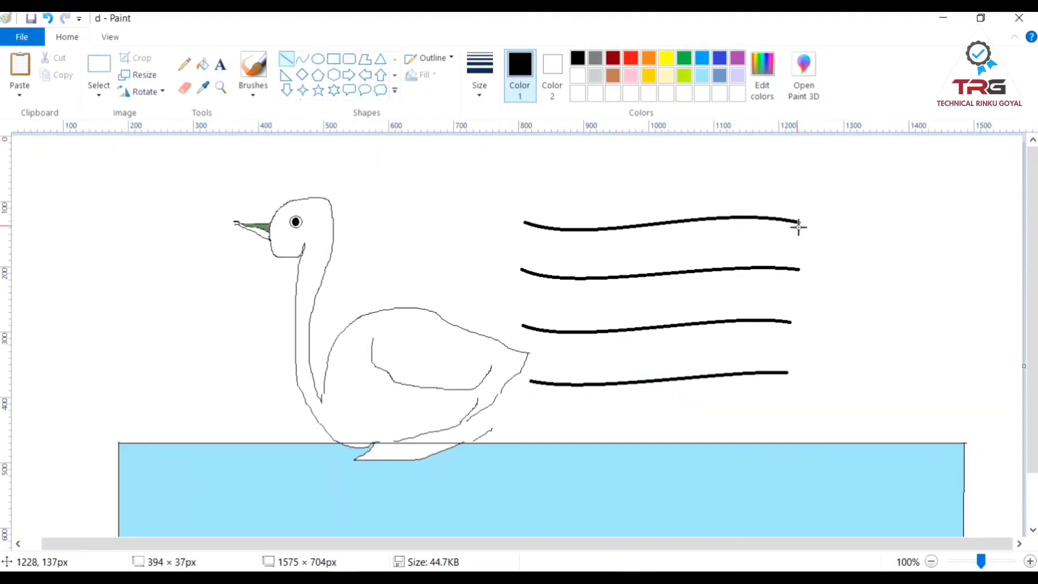
pyautogui.moveTo(801, 227); pyautogui.dragTo(798, 270)
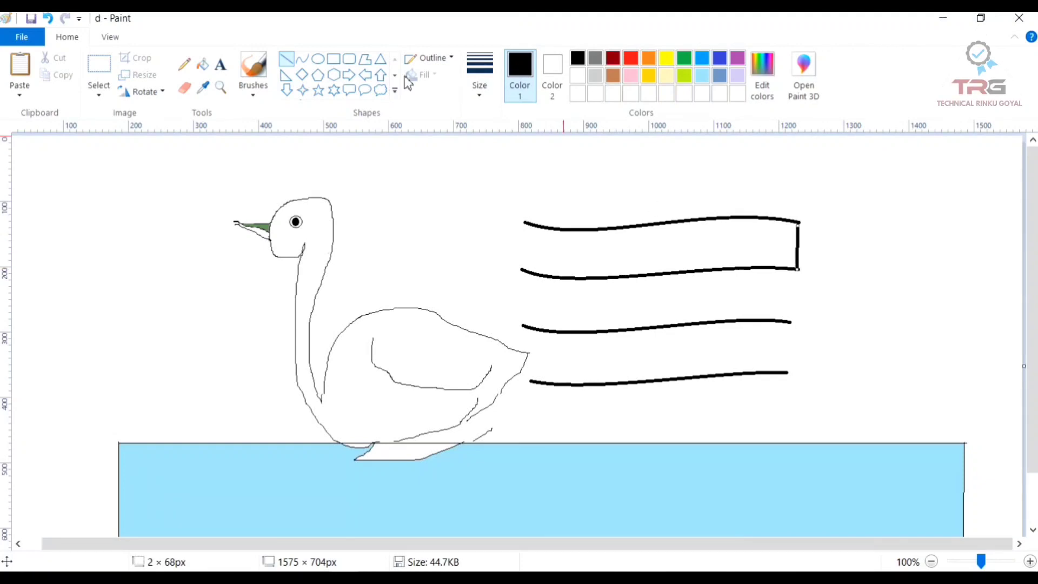
pyautogui.click(297, 67)
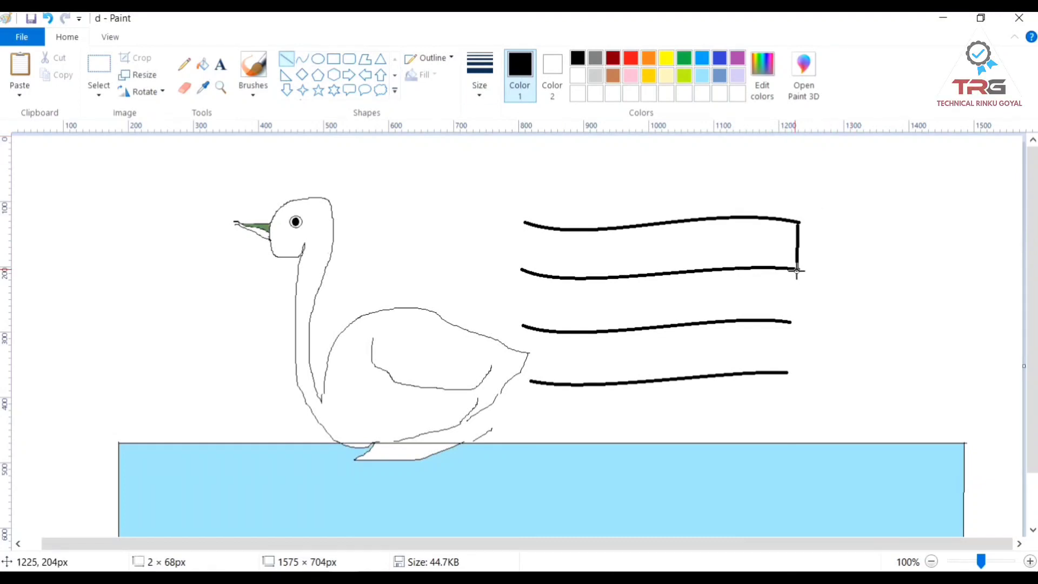
pyautogui.moveTo(797, 270); pyautogui.dragTo(789, 373)
# Draw an oval of about 98 × 76 px in the middle band and close the flag's left side with a line about 248 px tall.
pyautogui.click(318, 58)
pyautogui.moveTo(604, 278); pyautogui.dragTo(669, 327)
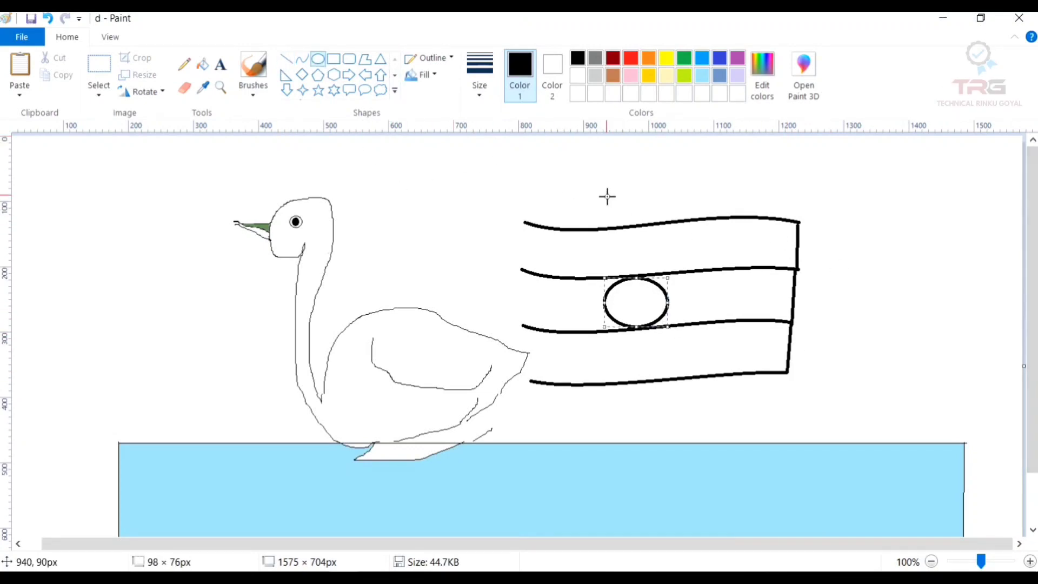
pyautogui.click(286, 58)
pyautogui.moveTo(524, 221); pyautogui.dragTo(528, 383)
# Fill the flag's upper band with orange and its lower band with green.
pyautogui.click(203, 63)
pyautogui.click(649, 59)
pyautogui.click(660, 249)
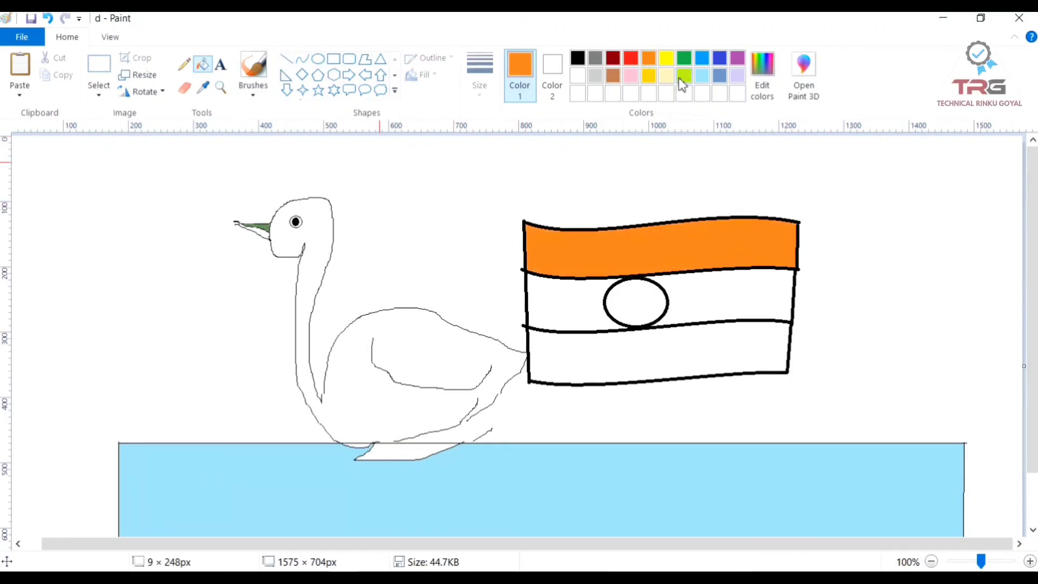
pyautogui.click(684, 58)
pyautogui.click(727, 368)
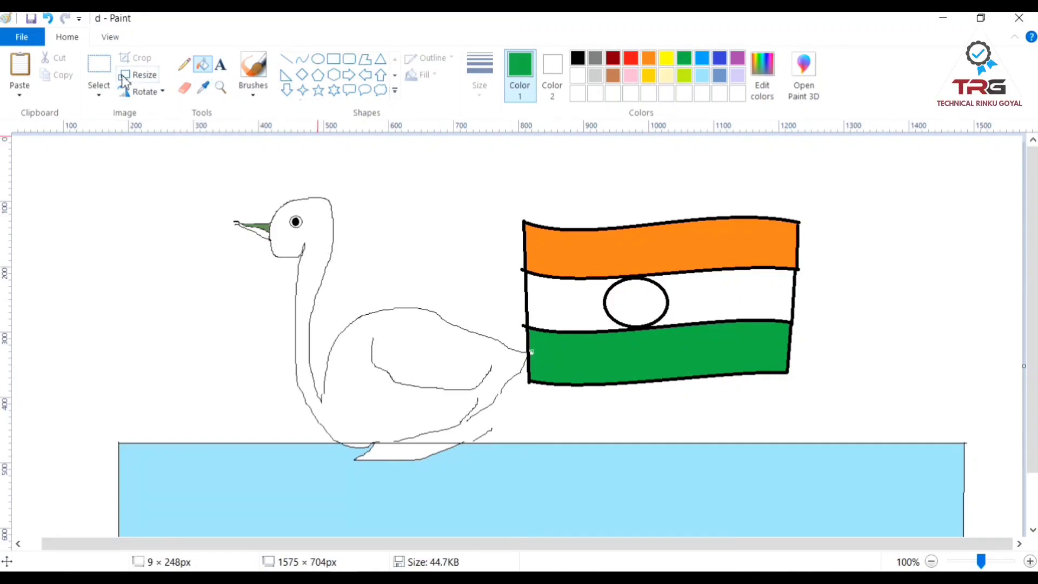
# Select the swan above the water line and flip it horizontally to face the flag.
pyautogui.click(99, 65)
pyautogui.moveTo(225, 183); pyautogui.dragTo(522, 442)
pyautogui.click(143, 92)
pyautogui.click(170, 189)
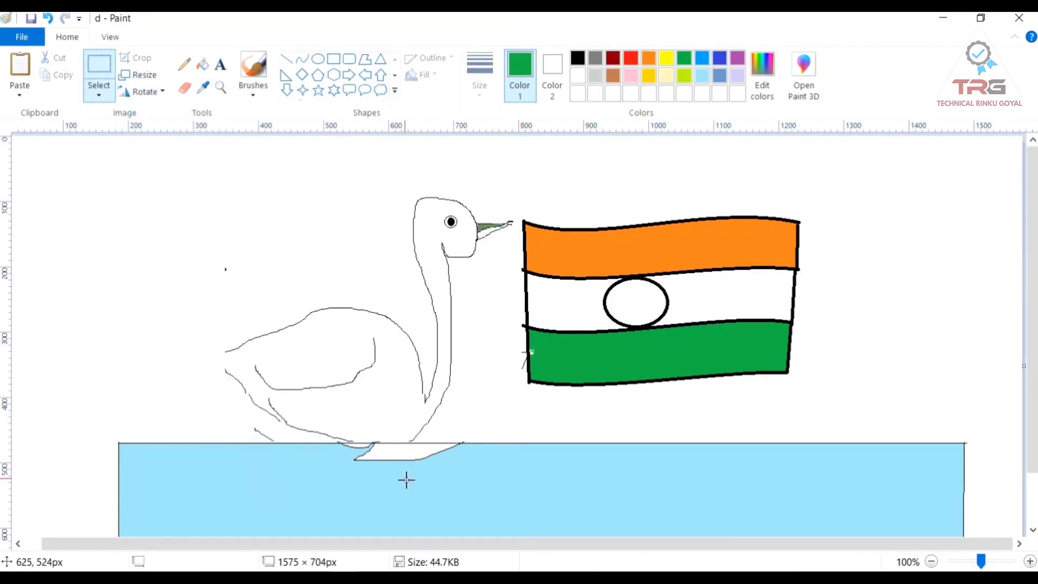
# Draw green straight lines crossing inside the flag's oval as the spokes of its wheel.
pyautogui.click(286, 59)
pyautogui.moveTo(620, 282); pyautogui.dragTo(653, 324)
pyautogui.moveTo(663, 289); pyautogui.dragTo(613, 317)
pyautogui.moveTo(637, 278); pyautogui.dragTo(632, 326)
pyautogui.moveTo(606, 296); pyautogui.dragTo(668, 307)
pyautogui.moveTo(651, 283)
pyautogui.mouseDown()
pyautogui.moveTo(622, 325)
pyautogui.moveTo(664, 295)
pyautogui.mouseUp()
pyautogui.moveTo(660, 318)
pyautogui.mouseDown()
pyautogui.moveTo(609, 287)
pyautogui.moveTo(641, 323)
pyautogui.mouseUp()
pyautogui.click(582, 181)
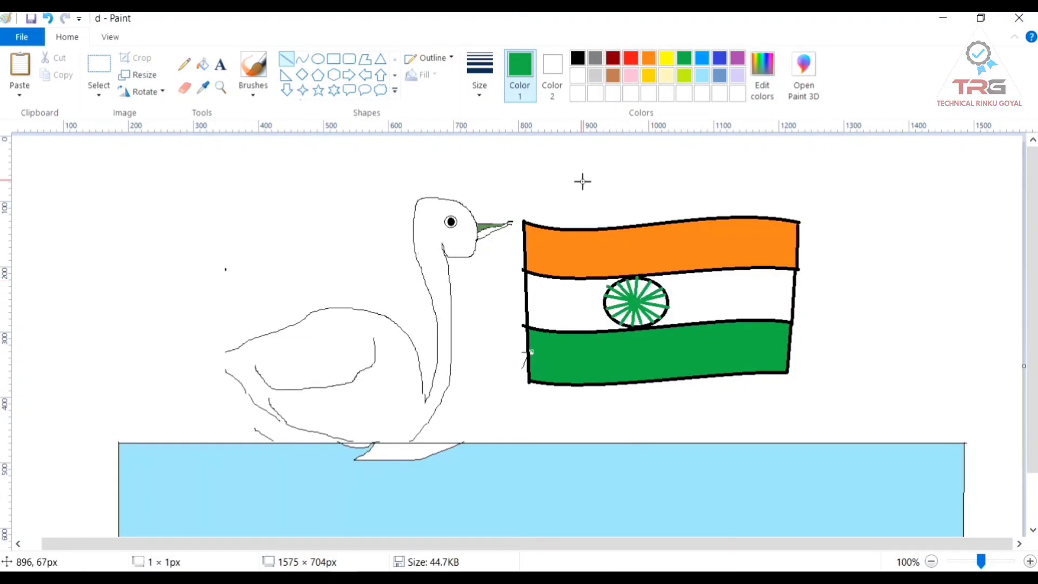
# Look through the shape outline styles and the line thickness options.
pyautogui.click(447, 59)
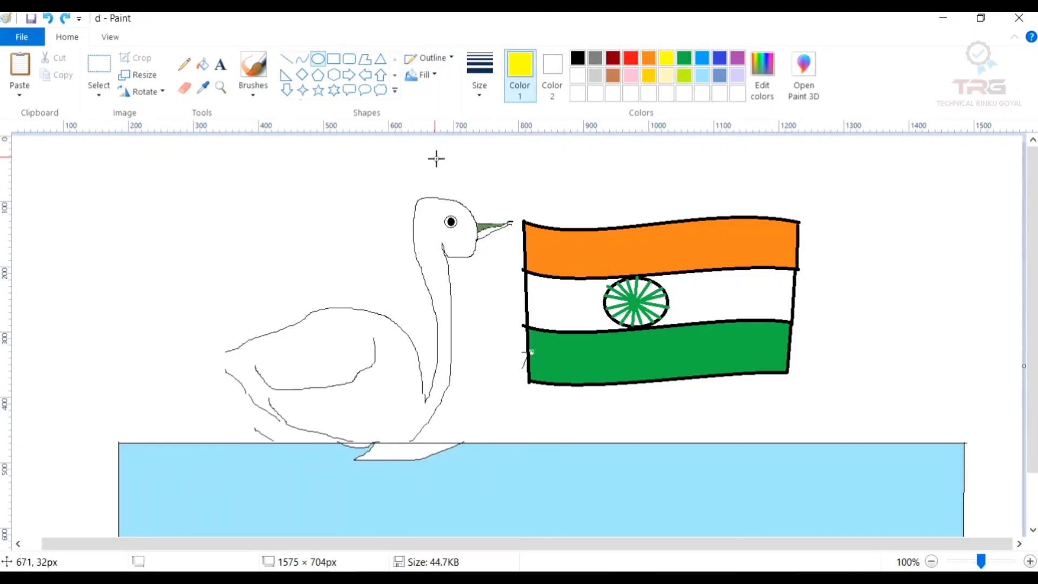
pyautogui.click(477, 90)
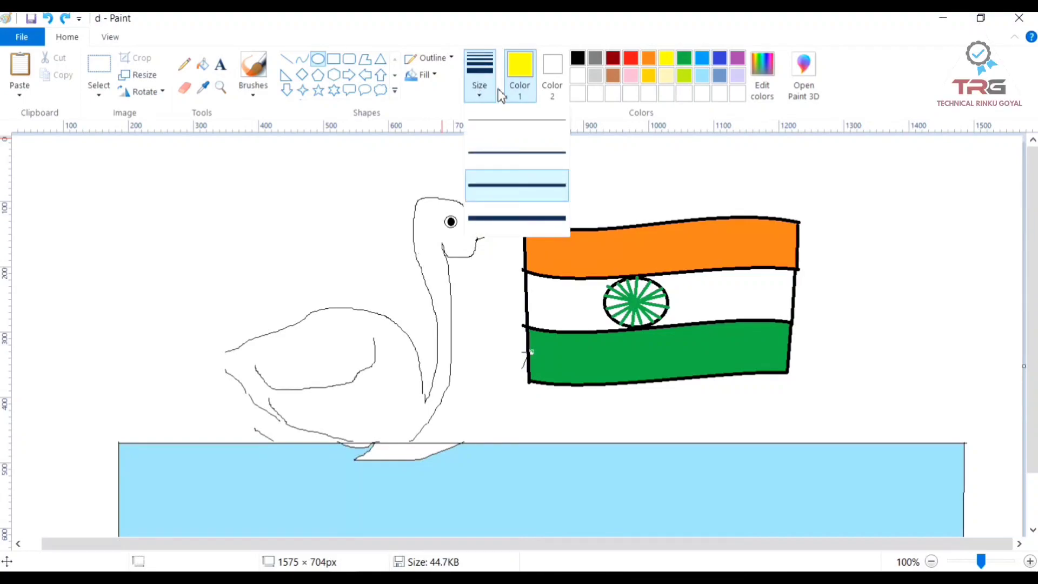
pyautogui.click(886, 182)
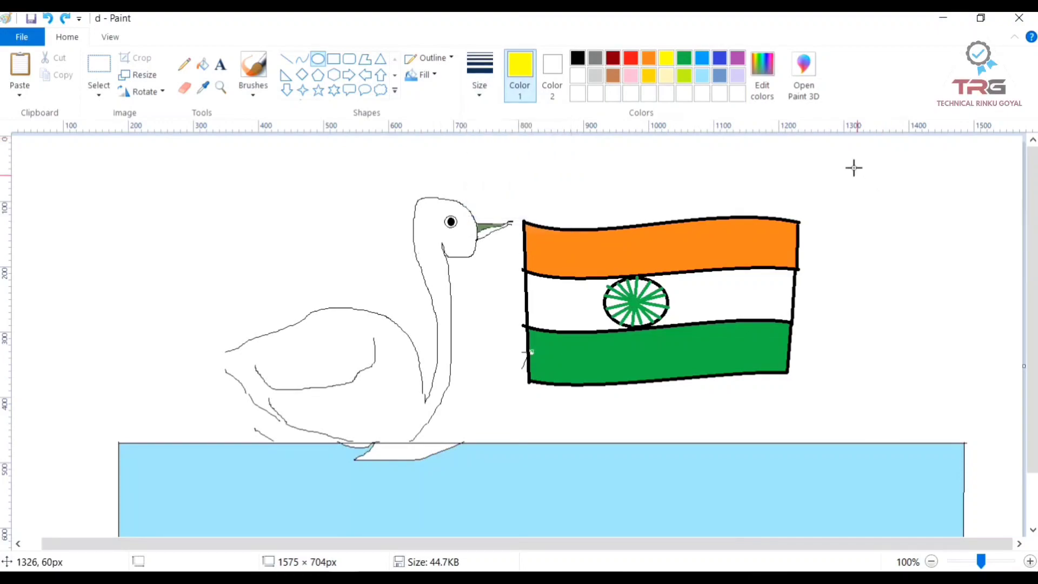
# Switch to Paint 3D, dismiss its welcome screen and close it to return to Paint.
pyautogui.click(806, 73)
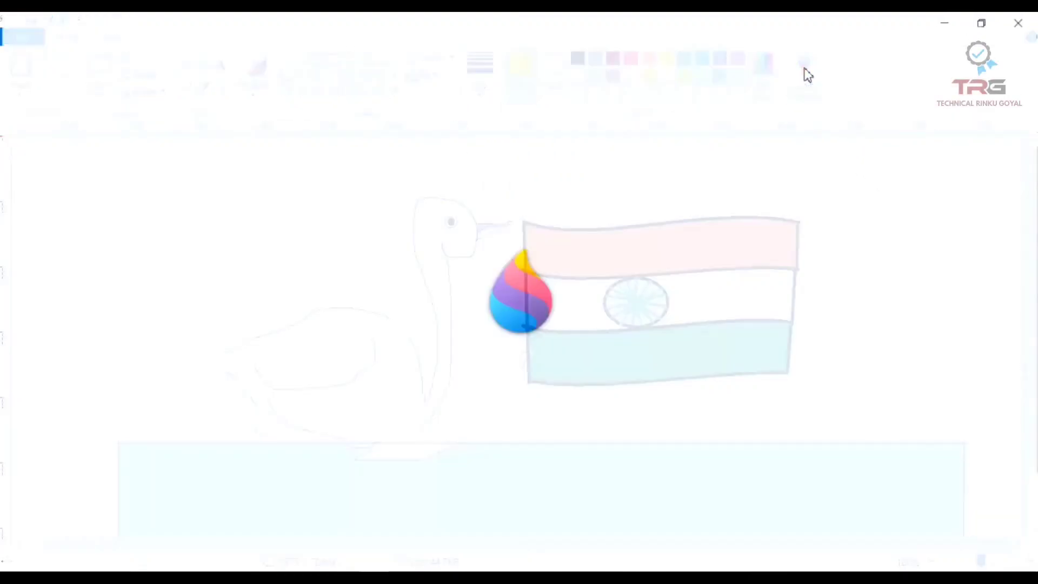
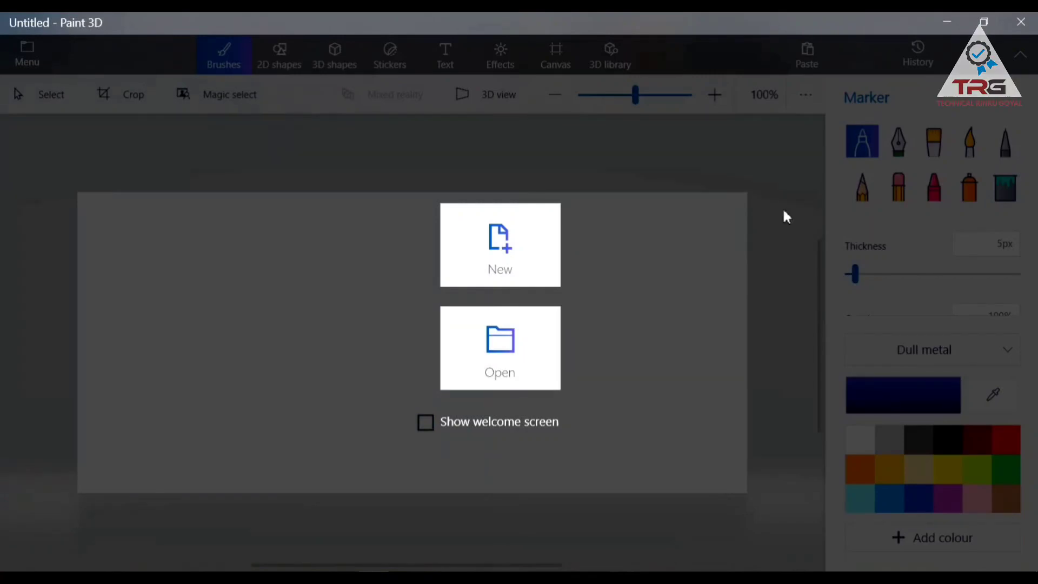
pyautogui.click(728, 274)
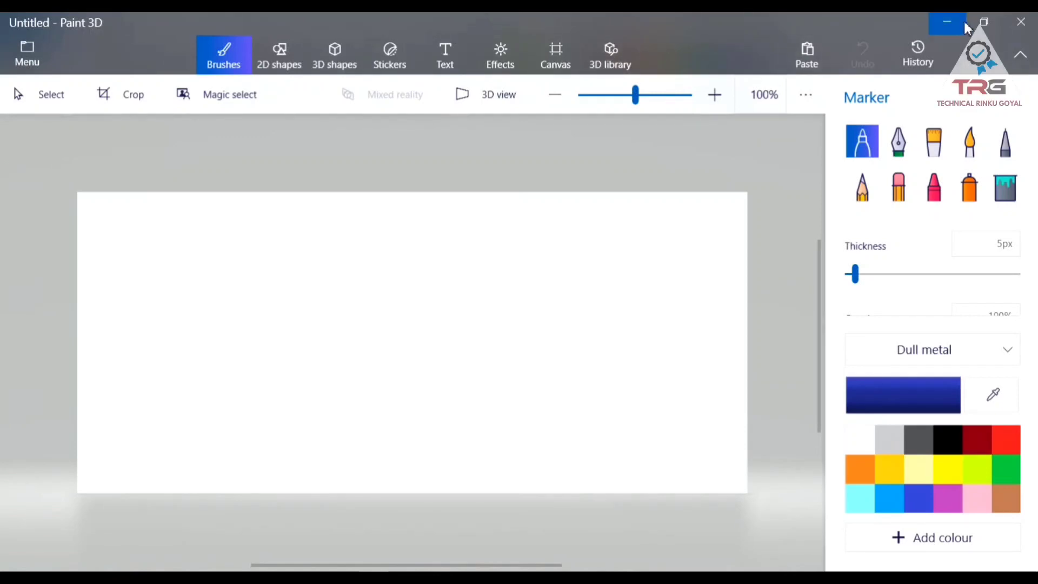
pyautogui.click(1015, 30)
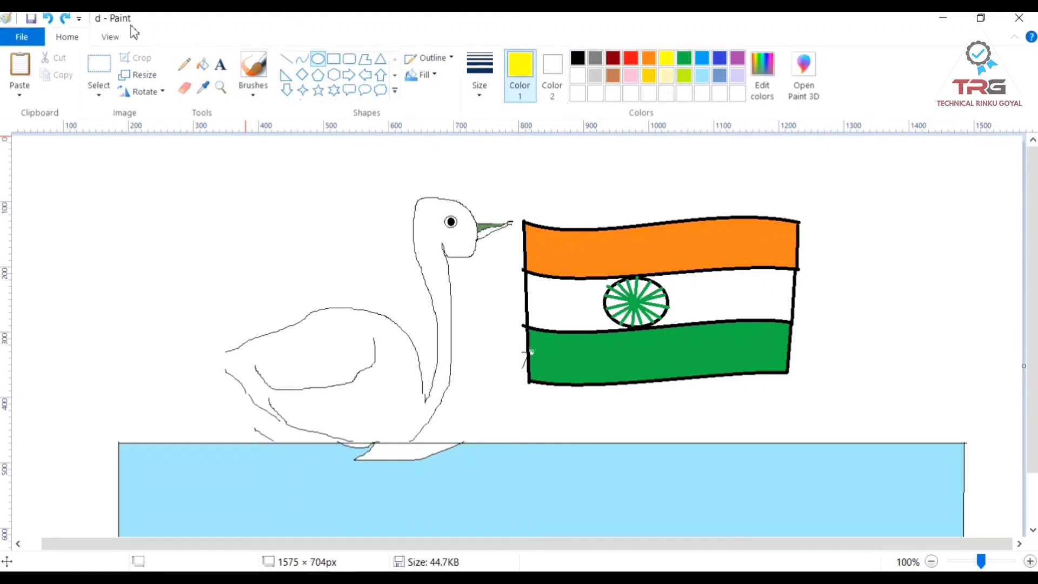
# Zoom the drawing in to 300% and back out to 100%.
pyautogui.click(110, 38)
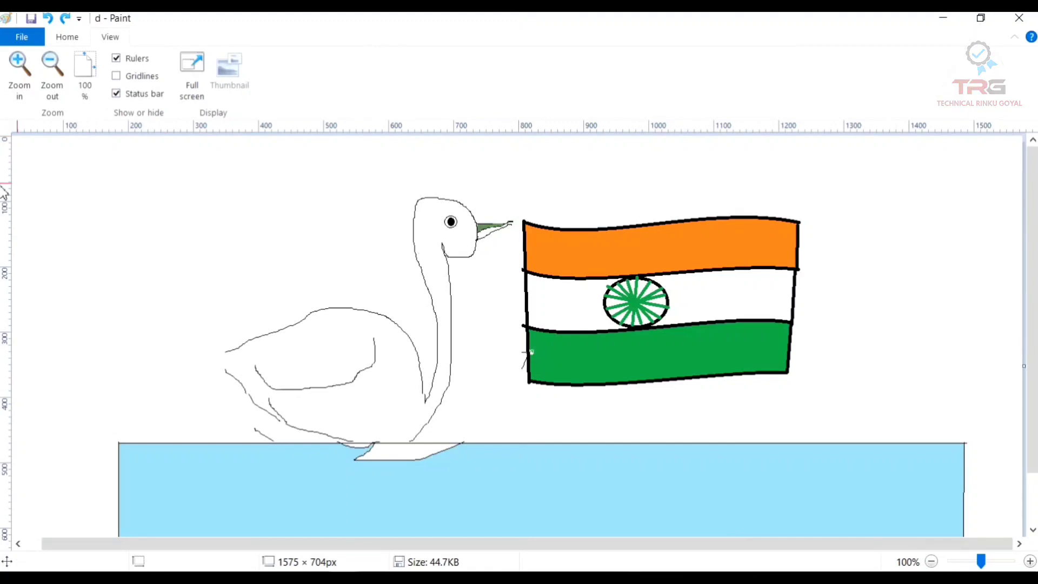
pyautogui.click(29, 79)
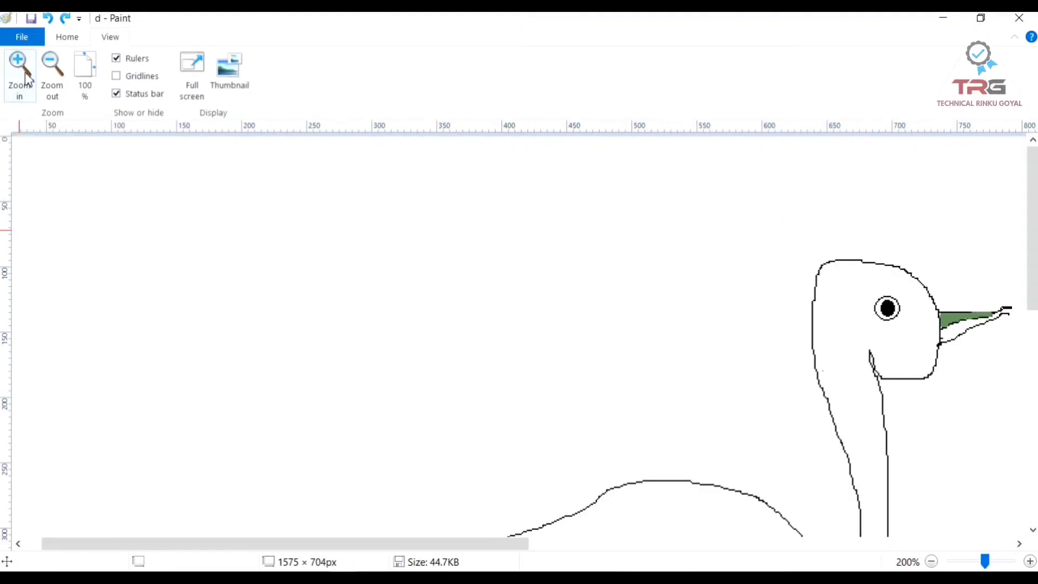
pyautogui.click(29, 80)
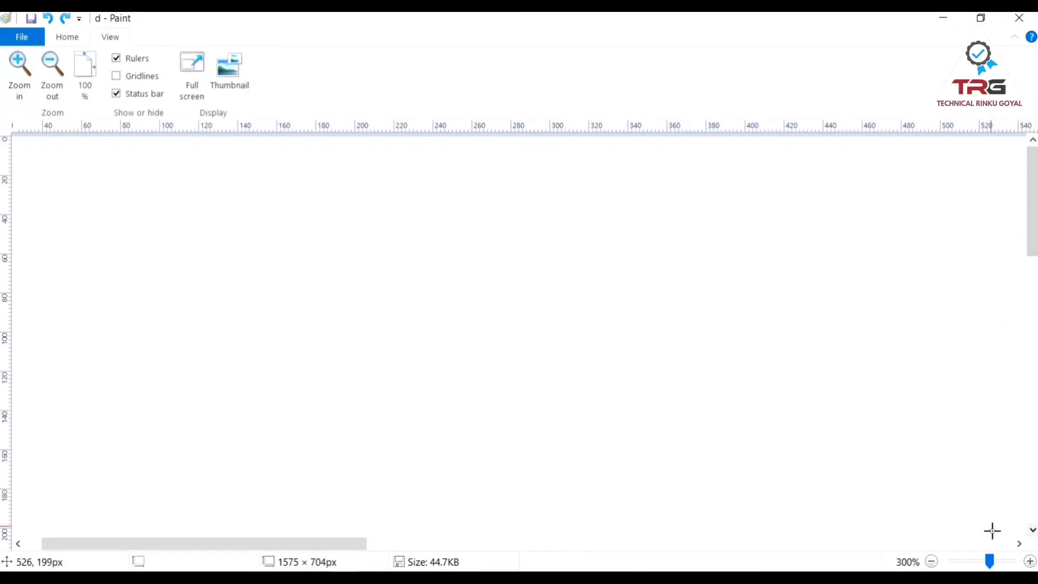
pyautogui.click(938, 565)
pyautogui.click(937, 565)
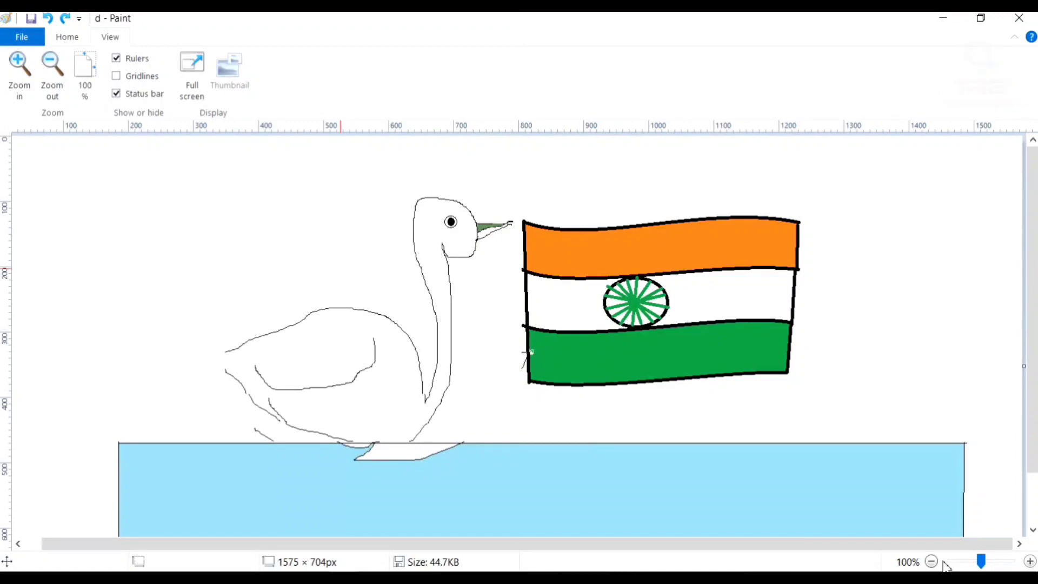
# Enlarge the drawing to 200% twice, returning it to 100% each time.
pyautogui.click(1031, 562)
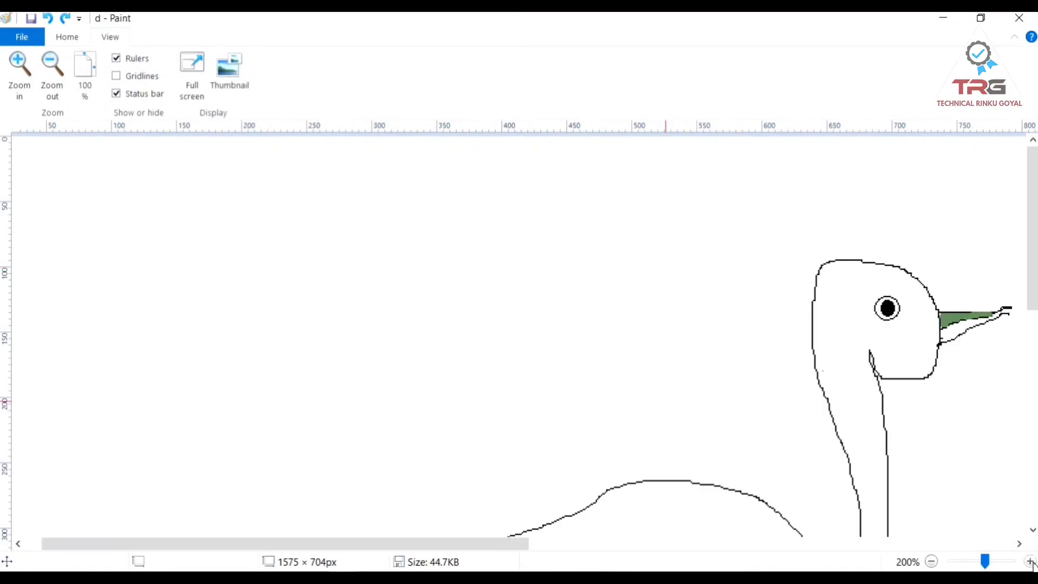
pyautogui.click(937, 566)
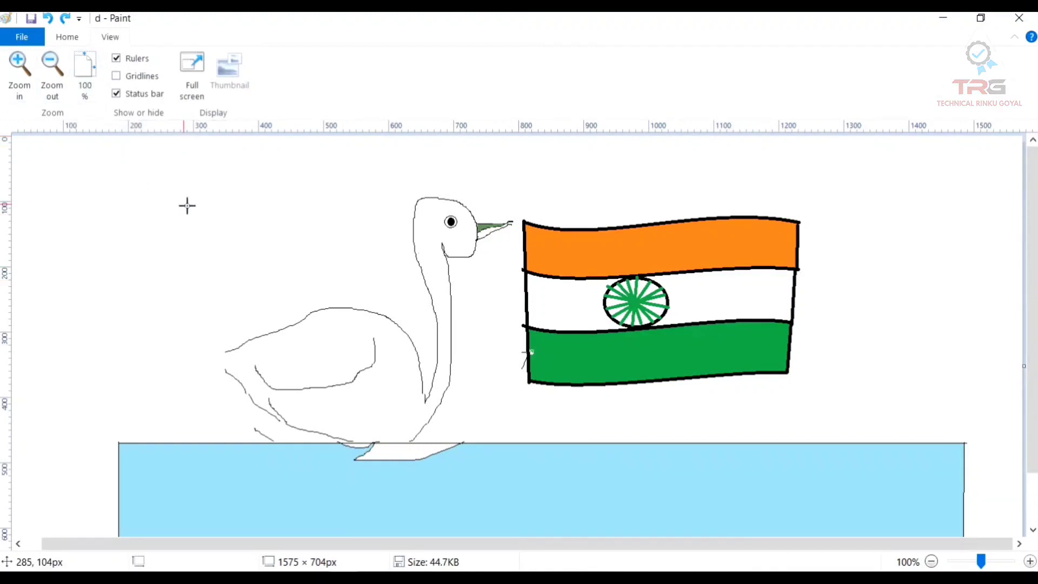
pyautogui.click(1031, 562)
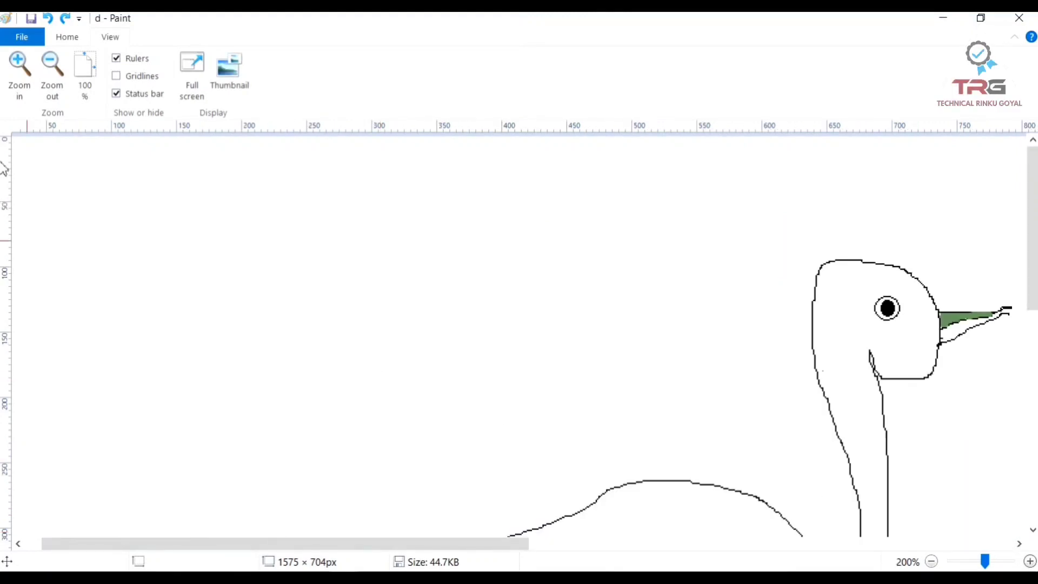
pyautogui.click(85, 93)
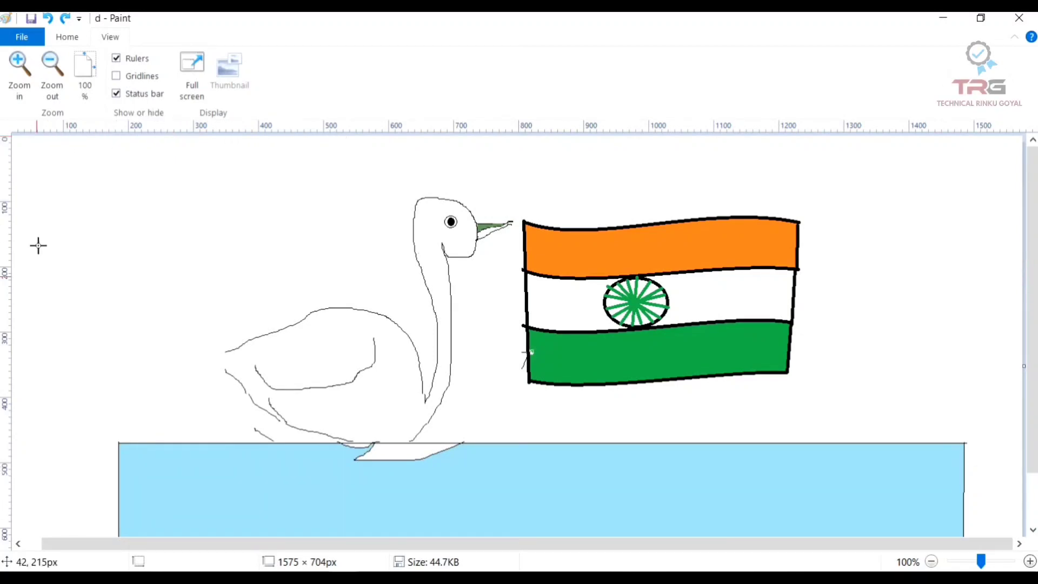
# Hide and show the rulers and the status bar, and turn the gridlines on and off.
pyautogui.click(116, 59)
pyautogui.click(116, 58)
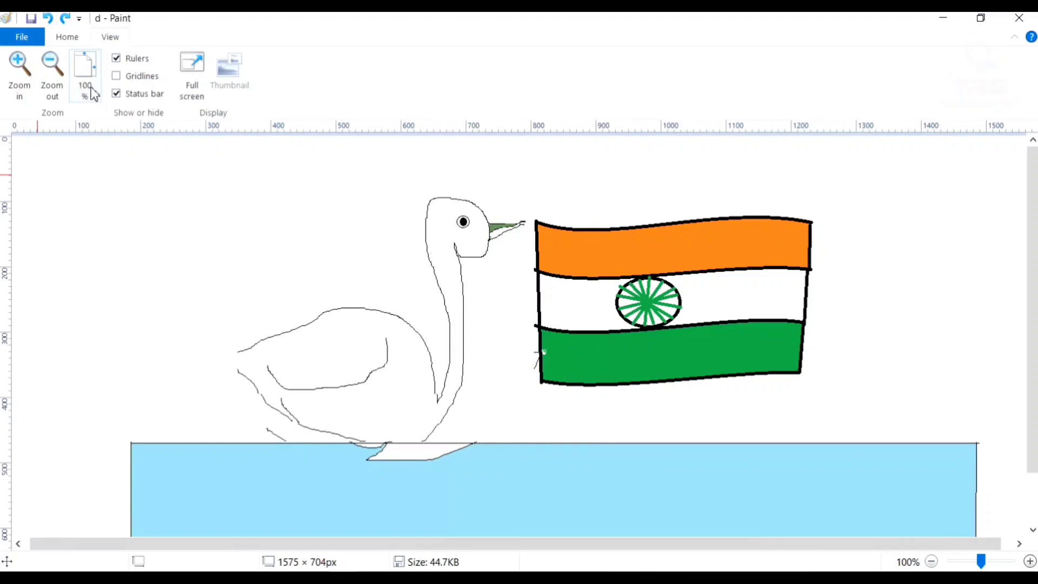
pyautogui.click(116, 95)
pyautogui.click(117, 96)
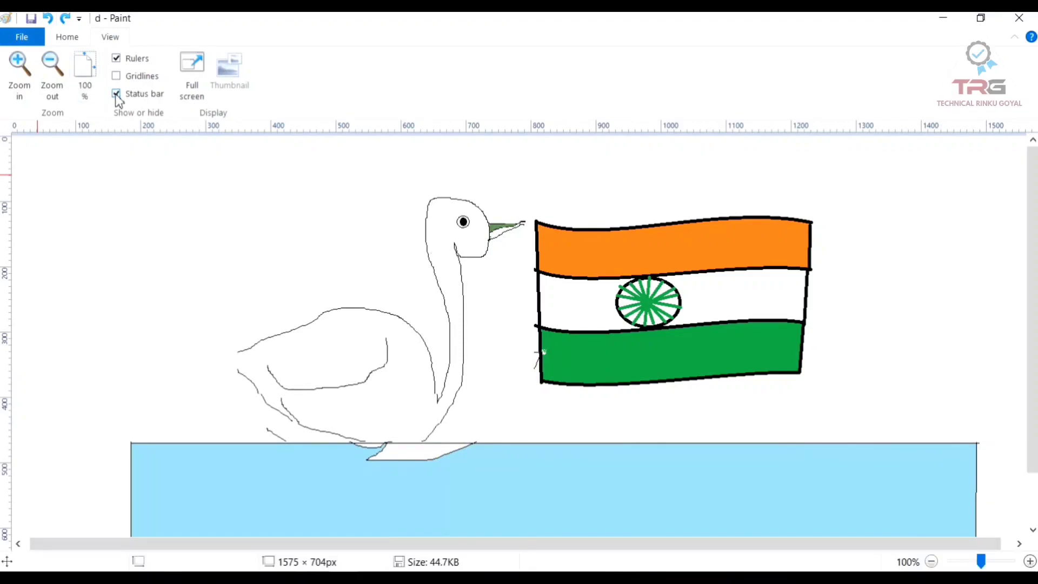
pyautogui.click(118, 80)
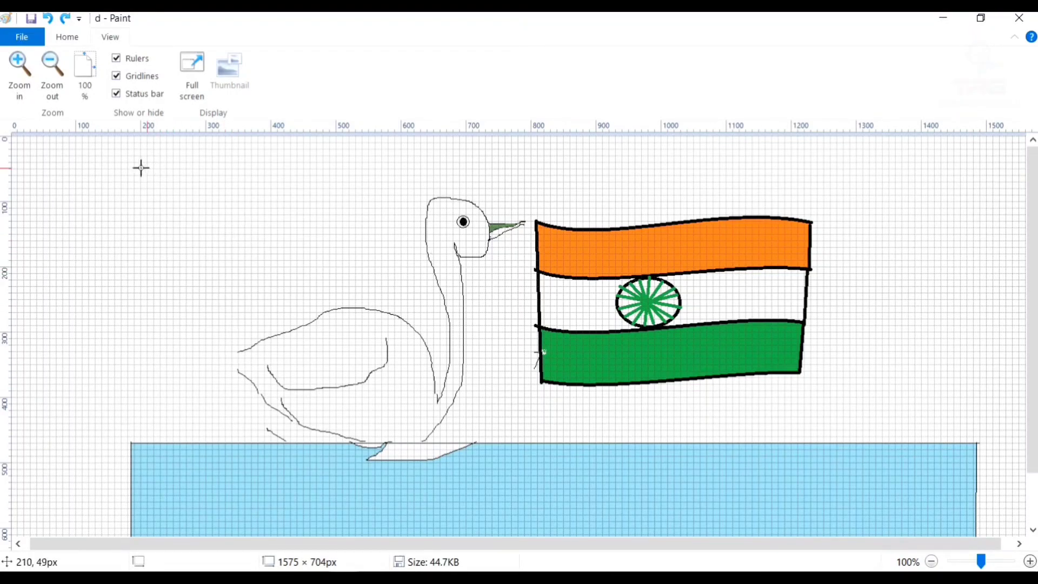
pyautogui.click(117, 79)
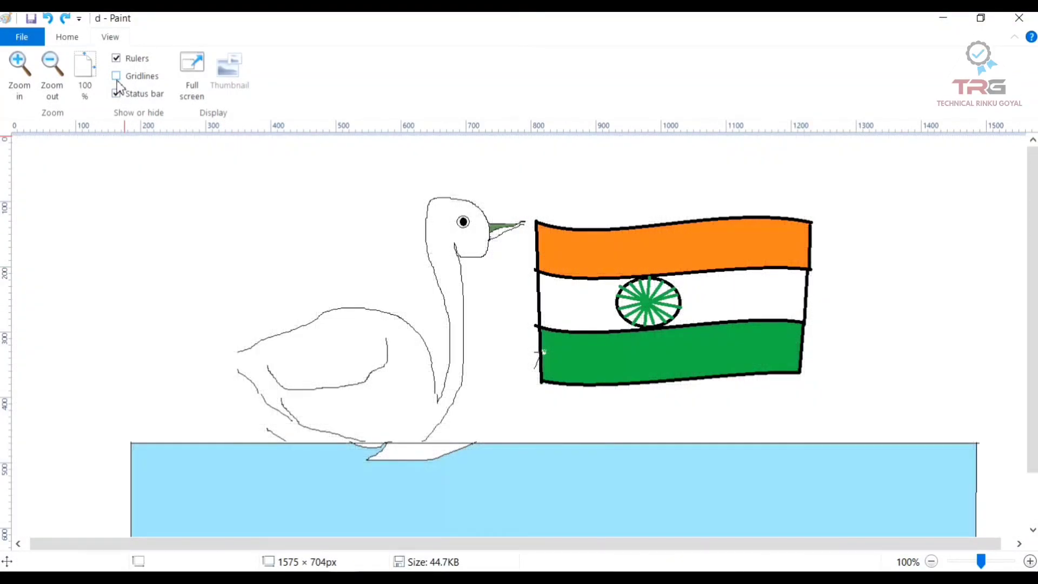
# View the drawing in full screen and return to the normal window.
pyautogui.click(196, 93)
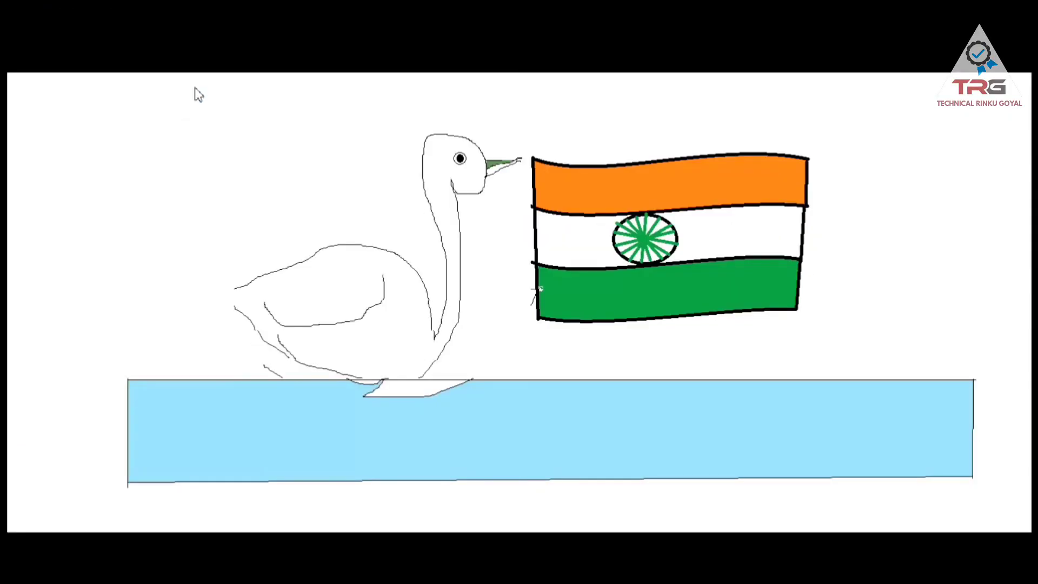
pyautogui.click(199, 95)
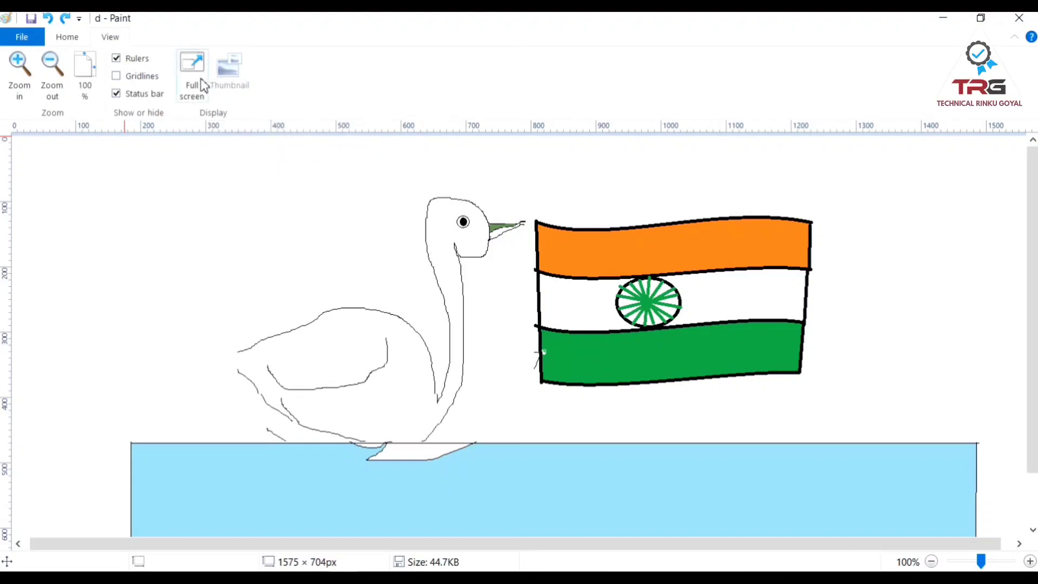
pyautogui.click(204, 85)
pyautogui.click(204, 85)
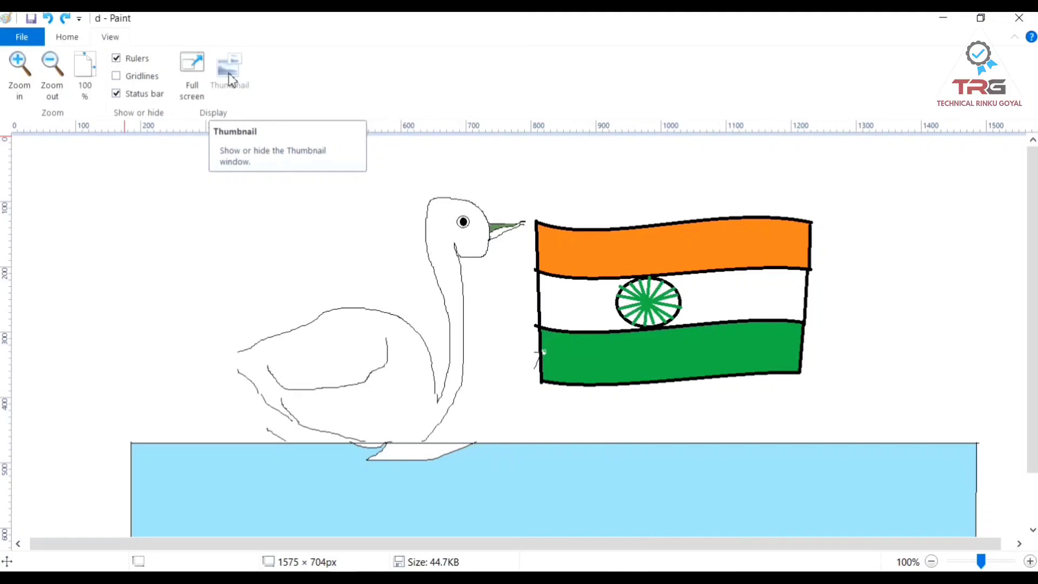
# Zoom the drawing in to 200%, show the Thumbnail window, move it and enlarge it over the canvas's blank upper-left area.
pyautogui.click(15, 101)
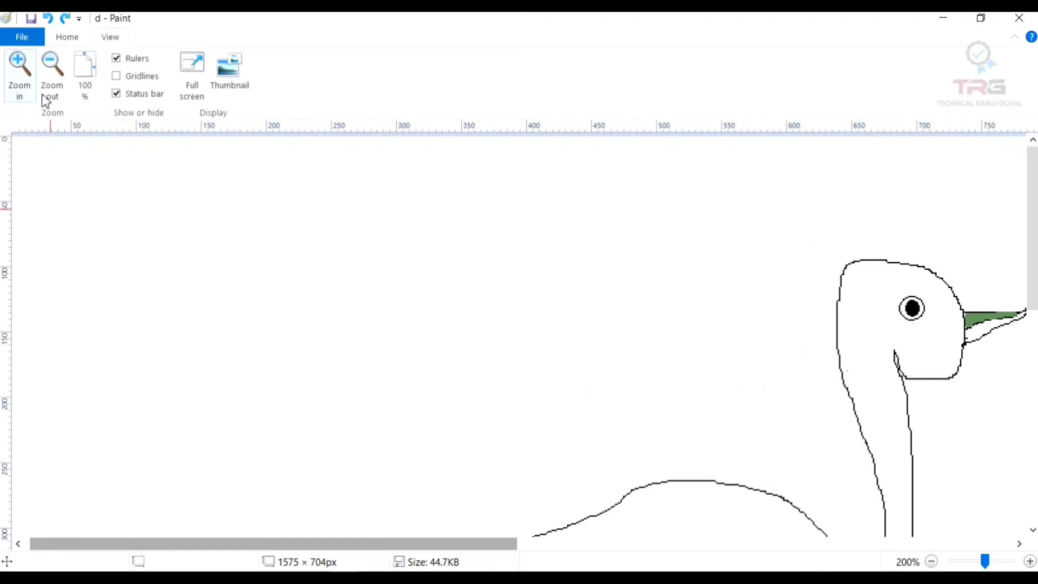
pyautogui.click(244, 85)
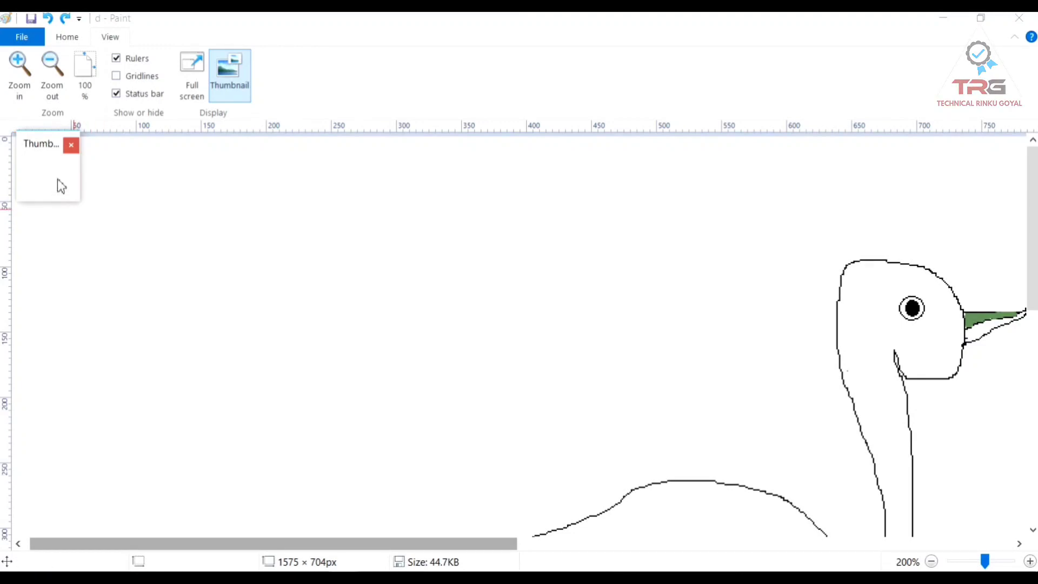
pyautogui.moveTo(46, 147); pyautogui.dragTo(89, 204)
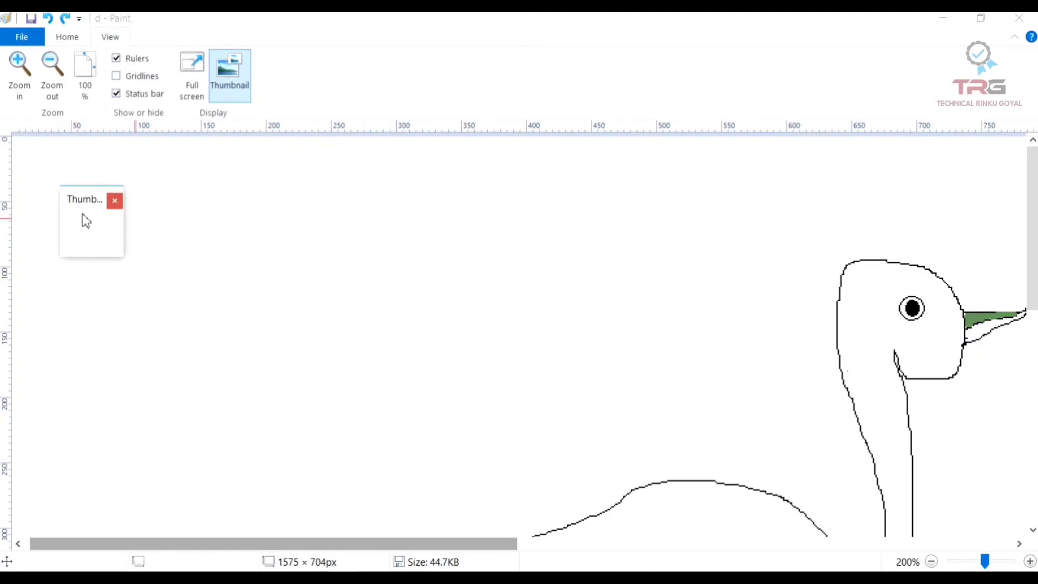
pyautogui.moveTo(59, 186); pyautogui.dragTo(16, 122)
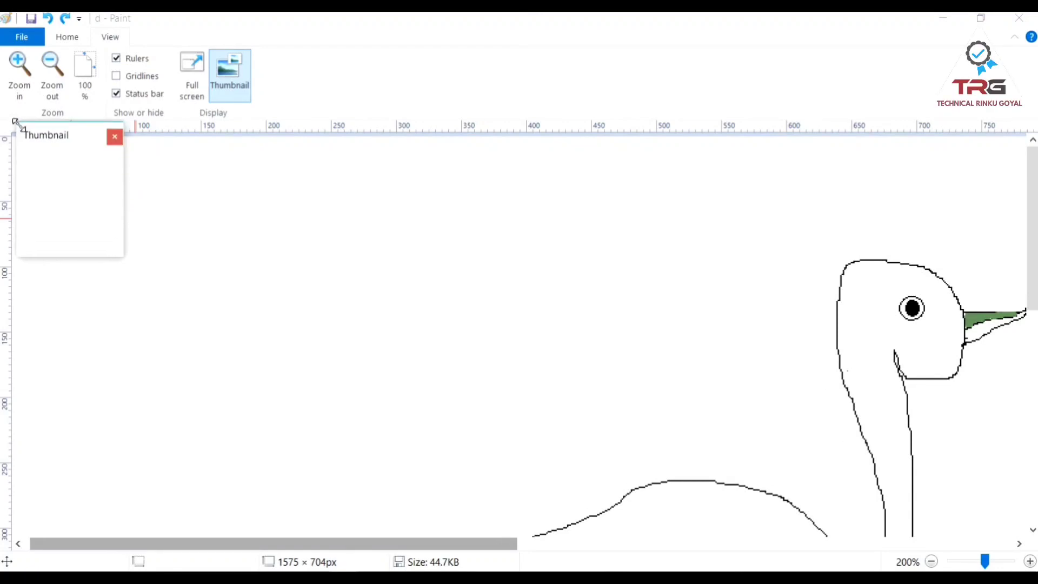
pyautogui.moveTo(124, 256); pyautogui.dragTo(289, 444)
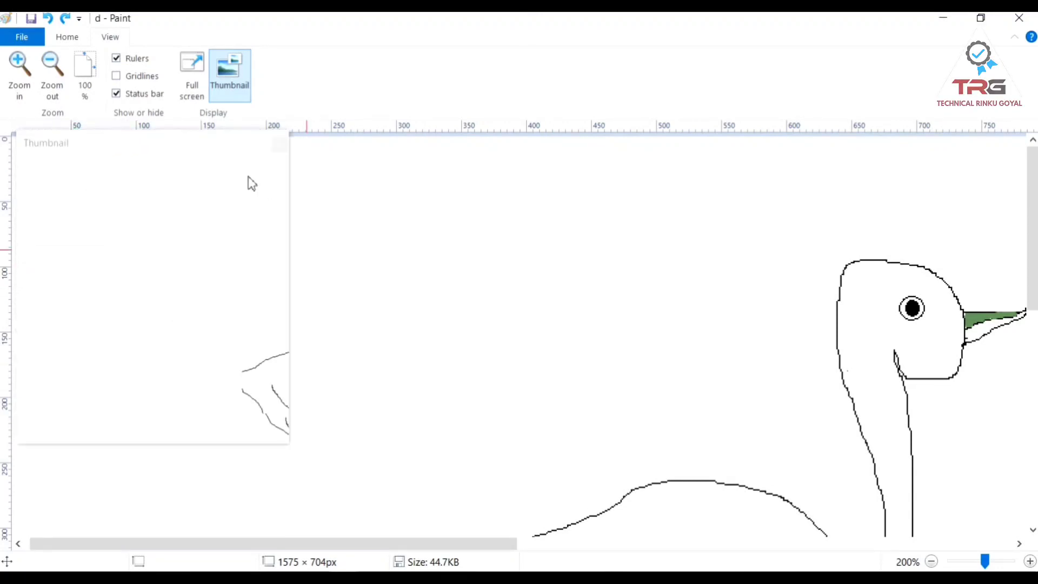
# Choose the eraser with its thickest size.
pyautogui.click(81, 39)
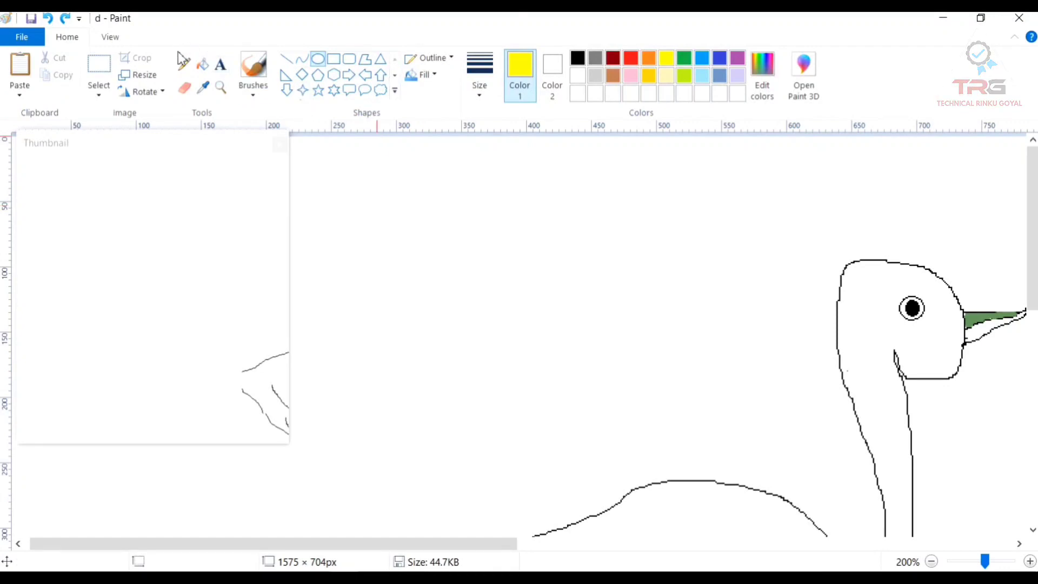
pyautogui.click(486, 89)
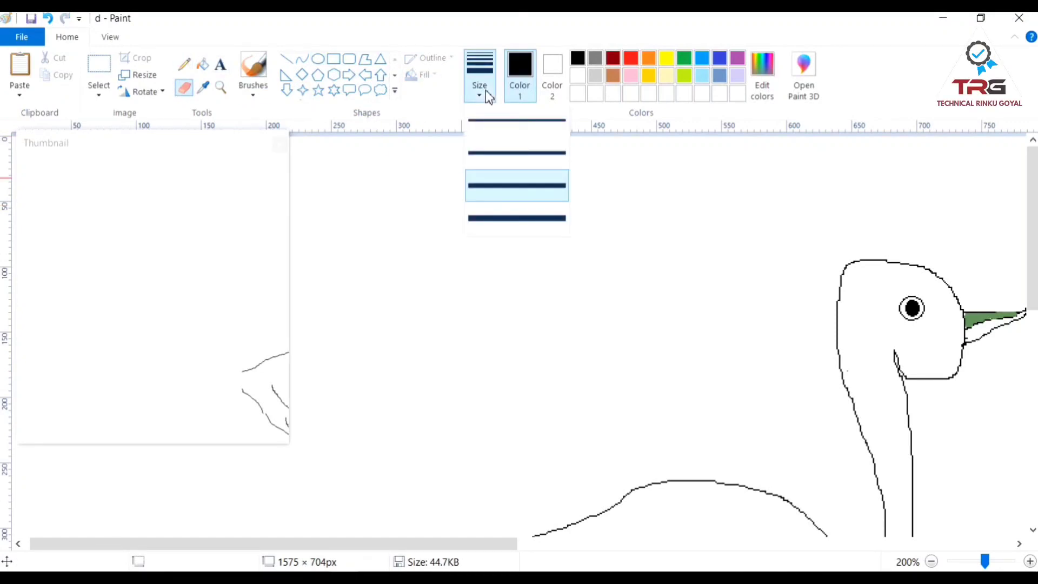
pyautogui.click(481, 218)
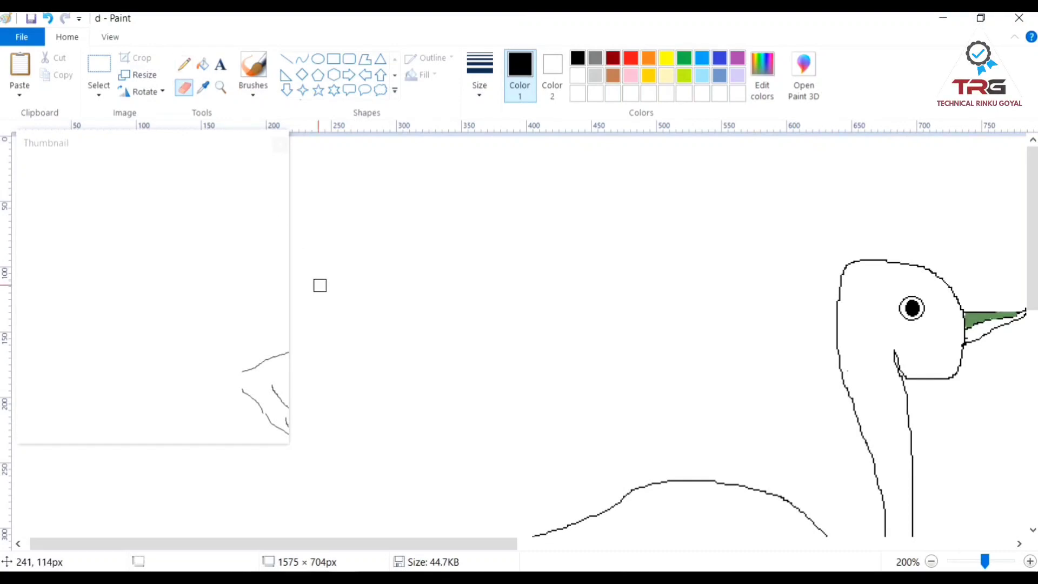
# Draw a black freehand pencil scribble beside the Thumbnail window and close that window.
pyautogui.click(184, 63)
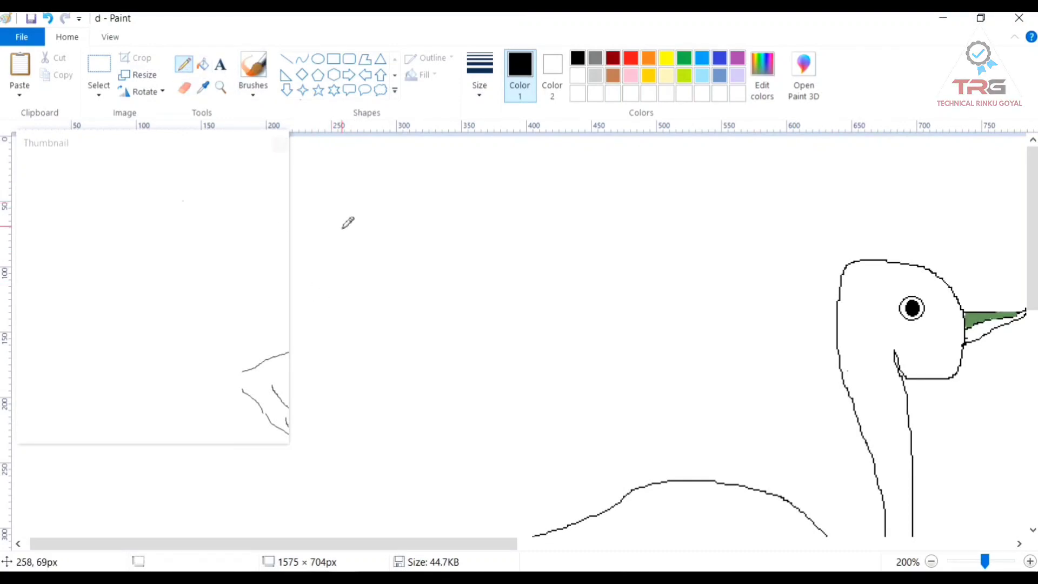
pyautogui.moveTo(343, 227)
pyautogui.mouseDown()
pyautogui.moveTo(396, 301)
pyautogui.moveTo(438, 289)
pyautogui.moveTo(375, 285)
pyautogui.moveTo(306, 325)
pyautogui.moveTo(462, 364)
pyautogui.moveTo(491, 319)
pyautogui.moveTo(442, 349)
pyautogui.mouseUp()
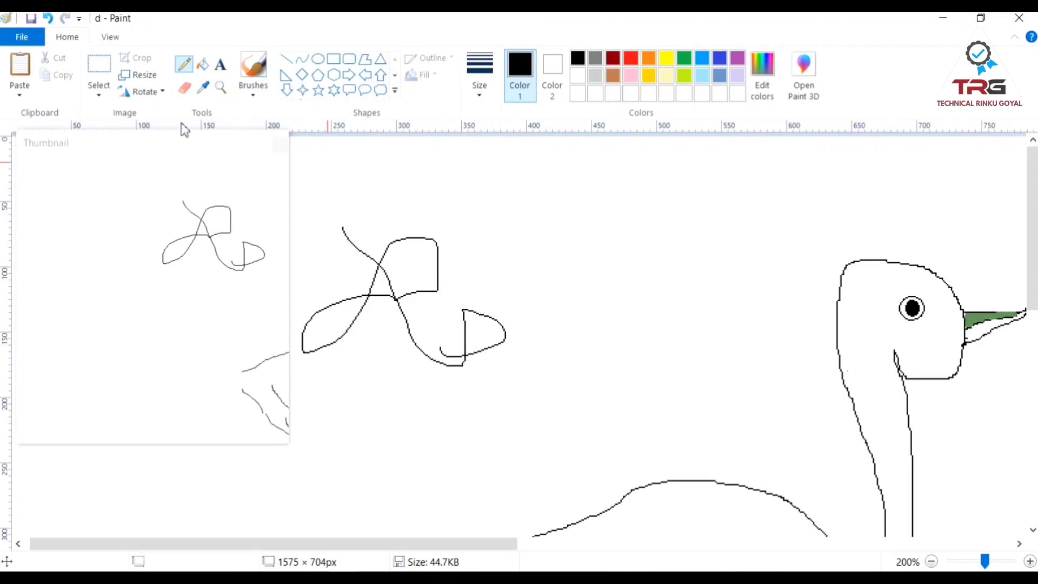
pyautogui.click(280, 147)
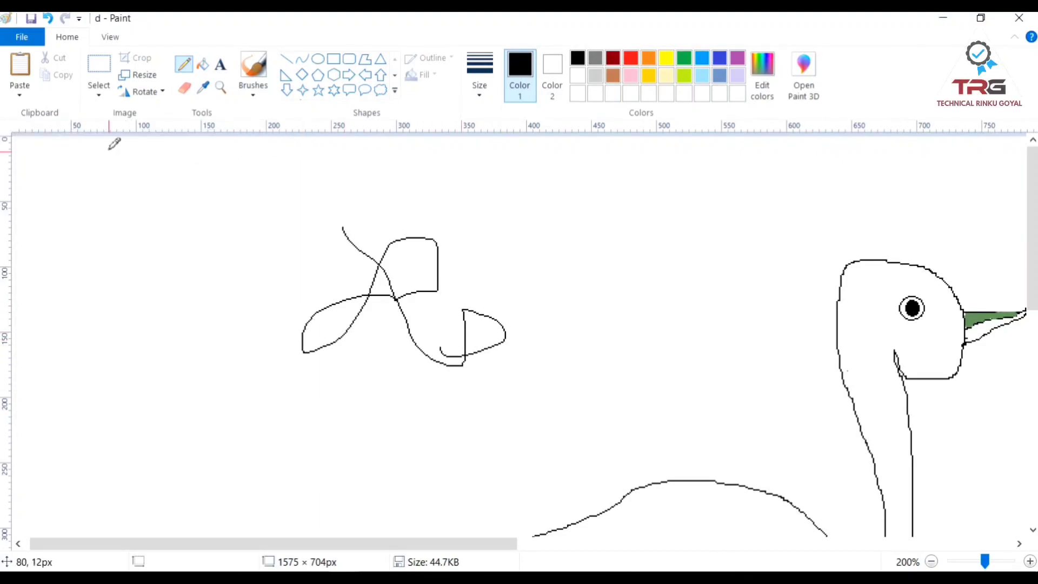
# Delete the pencil scribble with a rectangular selection of about 250 × 145 px and return the drawing to 100% zoom.
pyautogui.click(99, 68)
pyautogui.moveTo(209, 218)
pyautogui.mouseDown()
pyautogui.moveTo(348, 281)
pyautogui.moveTo(508, 405)
pyautogui.moveTo(535, 408)
pyautogui.mouseUp()
pyautogui.press('Delete')
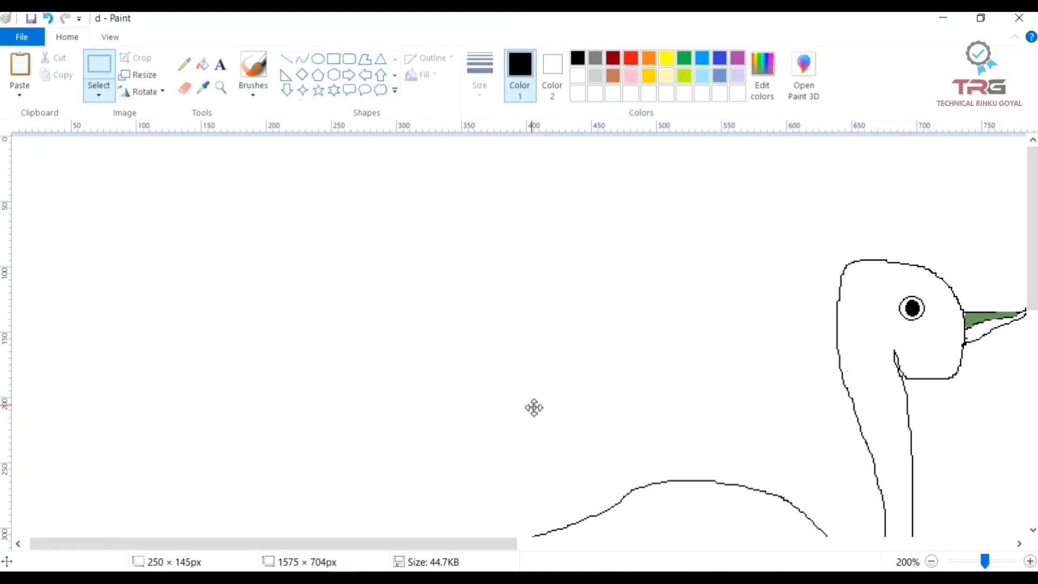
pyautogui.click(110, 37)
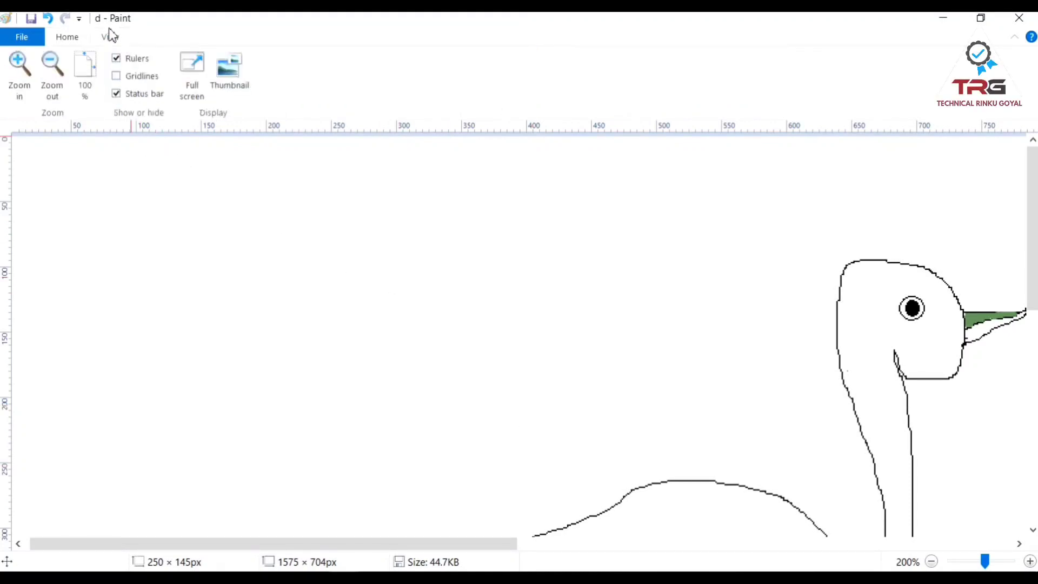
pyautogui.click(100, 68)
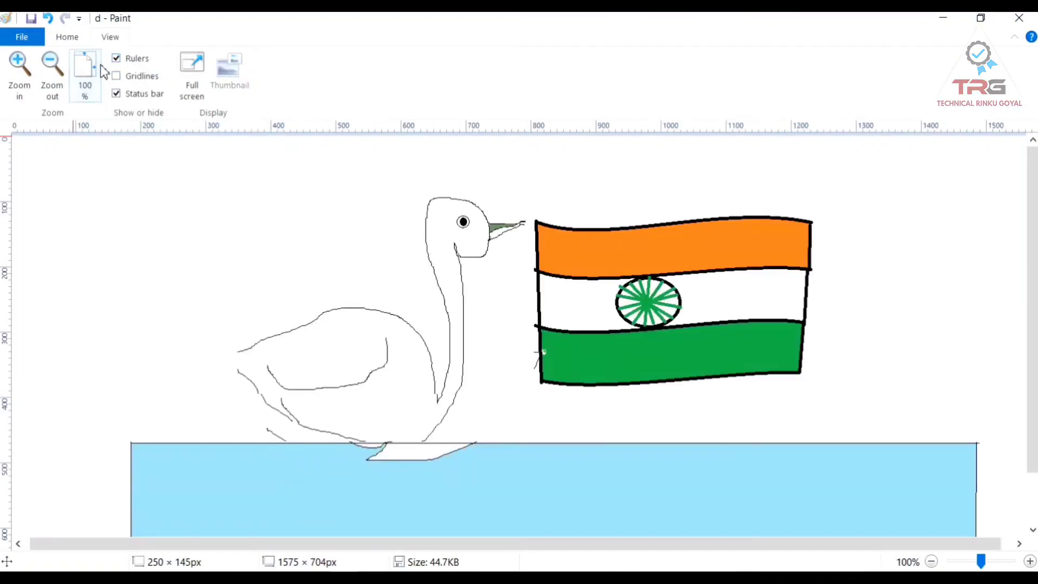
# Set Color 2 to red and select a blank area of about 85 × 29 px near the canvas's upper-left corner.
pyautogui.click(67, 37)
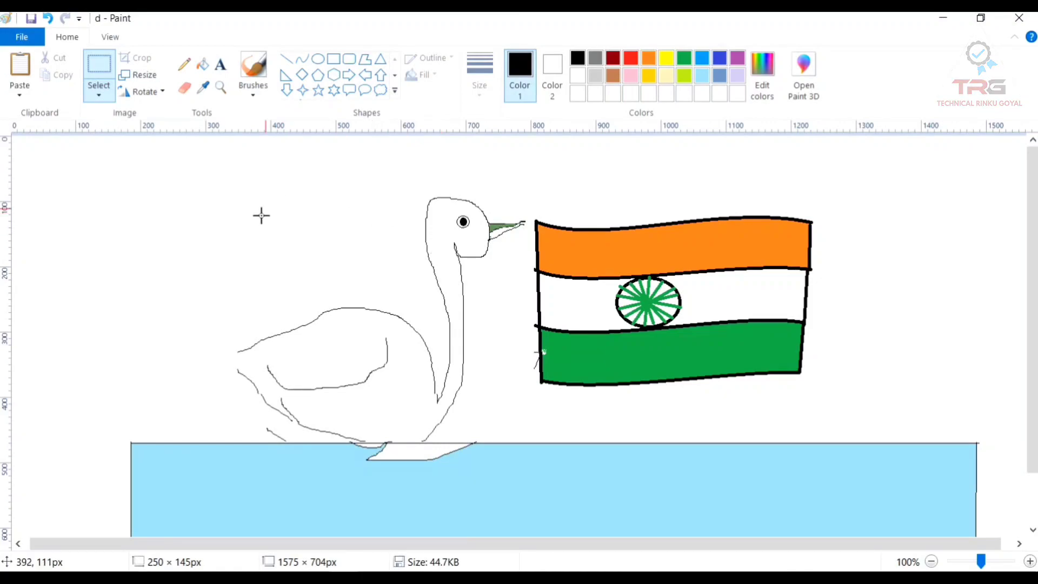
pyautogui.click(555, 93)
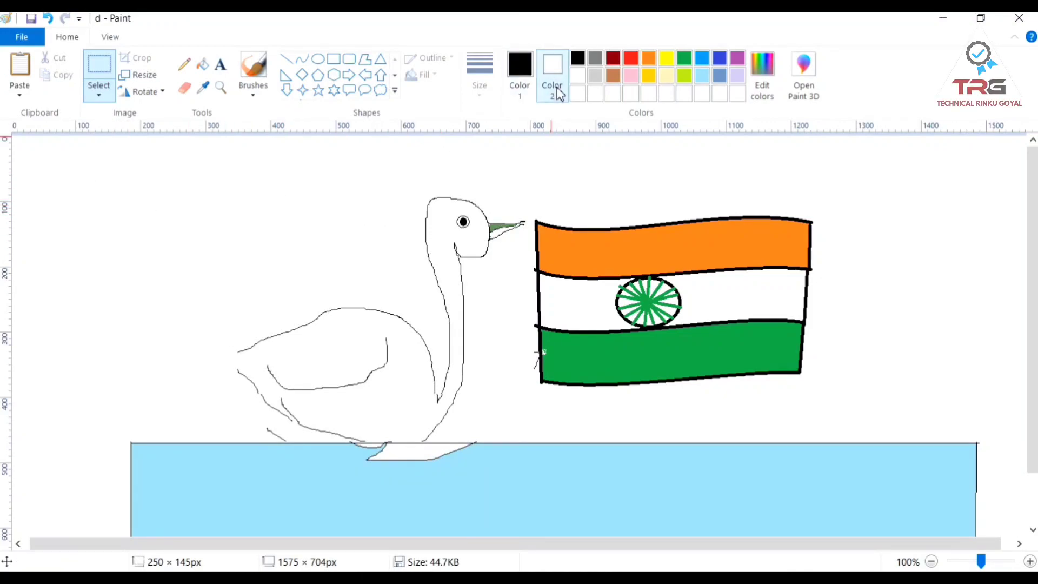
pyautogui.click(630, 58)
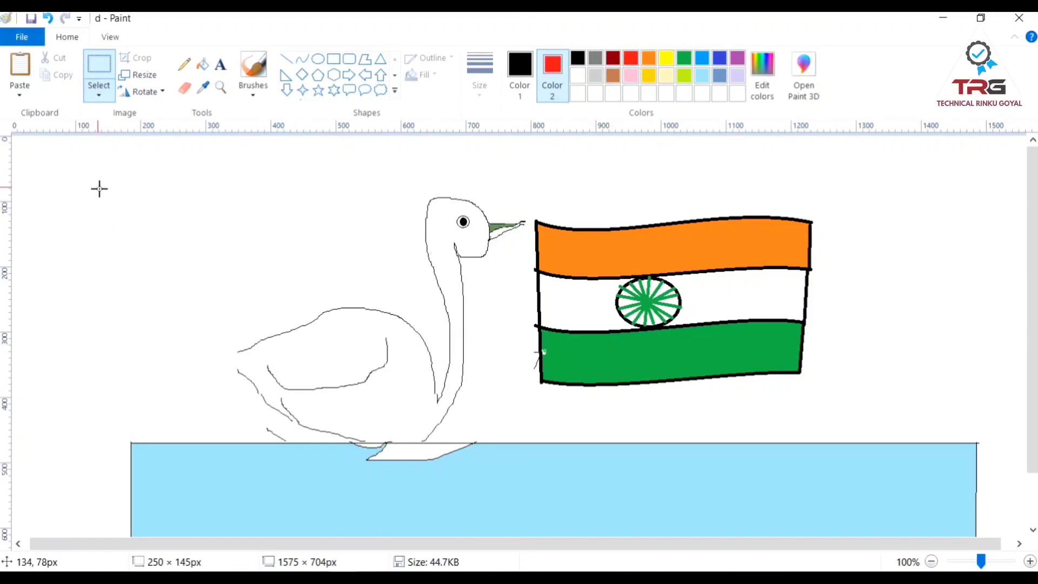
pyautogui.moveTo(69, 177); pyautogui.dragTo(125, 195)
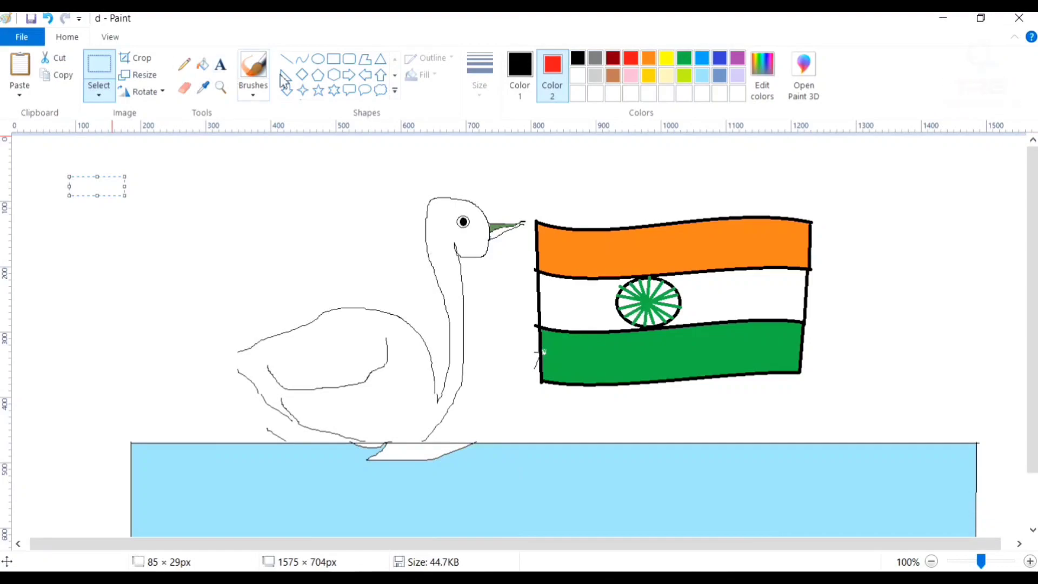
# Paint freehand strokes with the basic brush in the blank area beside the swan, using both black Color 1 and red Color 2.
pyautogui.click(249, 88)
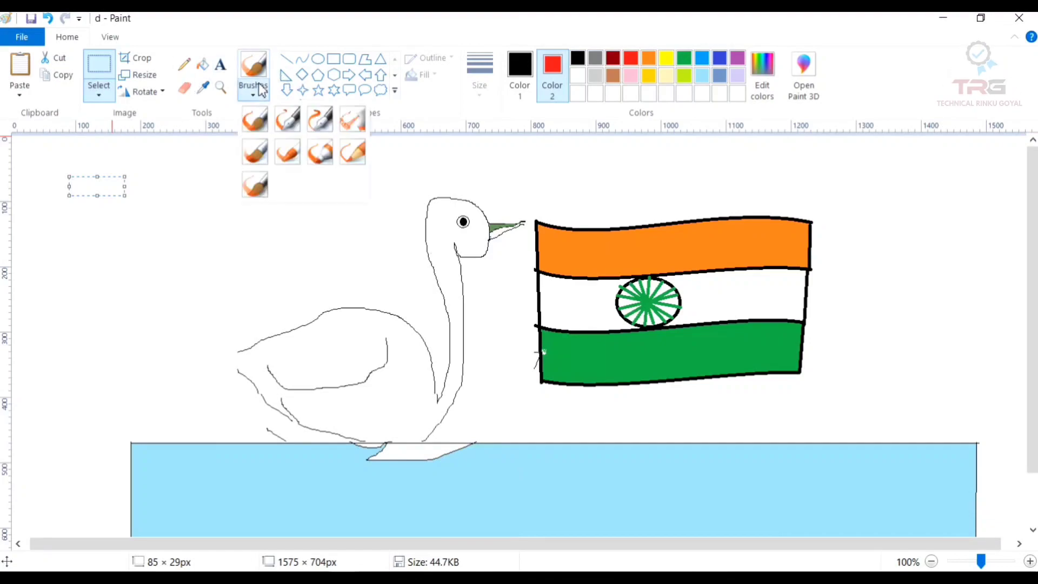
pyautogui.click(258, 130)
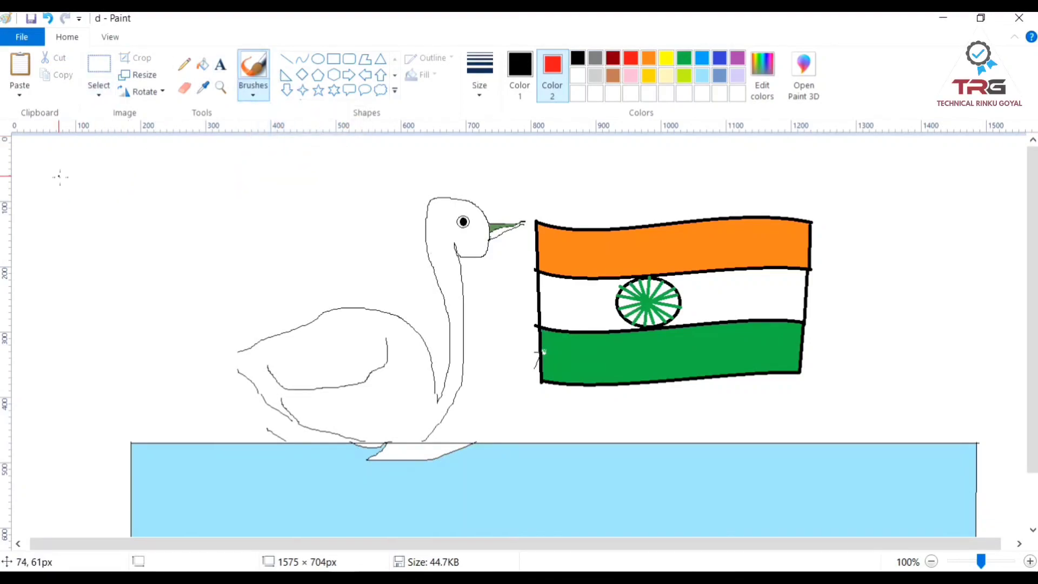
pyautogui.moveTo(60, 177); pyautogui.dragTo(194, 204)
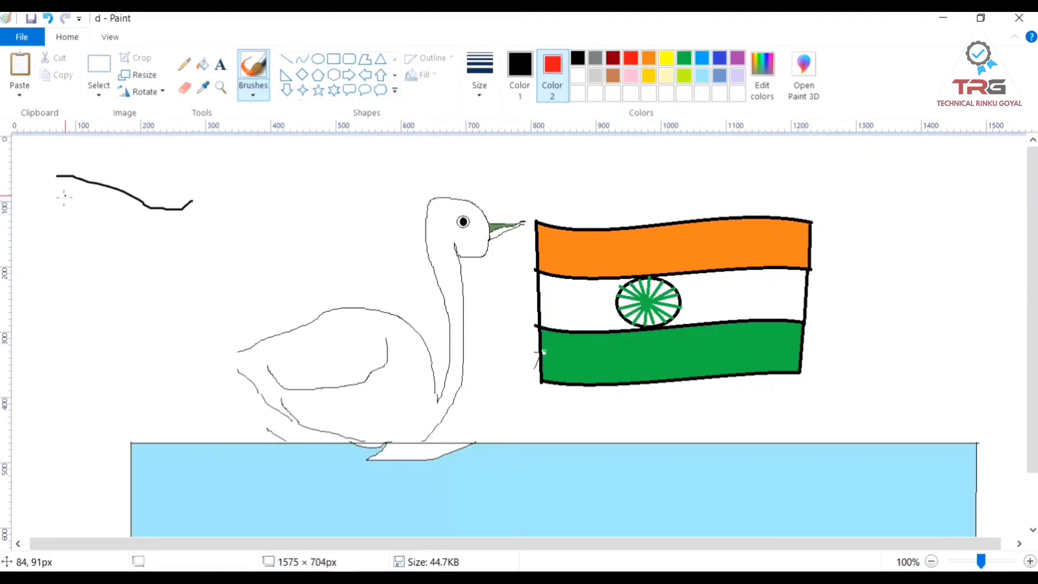
pyautogui.moveTo(46, 221)
pyautogui.mouseDown()
pyautogui.moveTo(120, 247)
pyautogui.moveTo(216, 236)
pyautogui.moveTo(202, 212)
pyautogui.moveTo(210, 217)
pyautogui.moveTo(196, 226)
pyautogui.moveTo(166, 229)
pyautogui.moveTo(81, 210)
pyautogui.moveTo(42, 186)
pyautogui.moveTo(63, 155)
pyautogui.moveTo(181, 164)
pyautogui.moveTo(211, 220)
pyautogui.mouseUp()
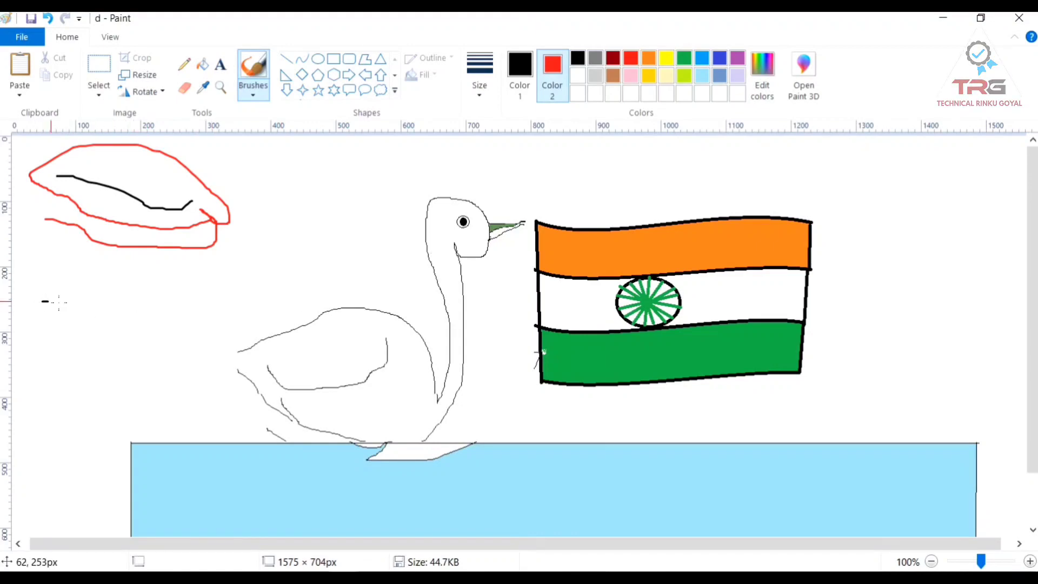
pyautogui.moveTo(58, 302); pyautogui.dragTo(146, 306)
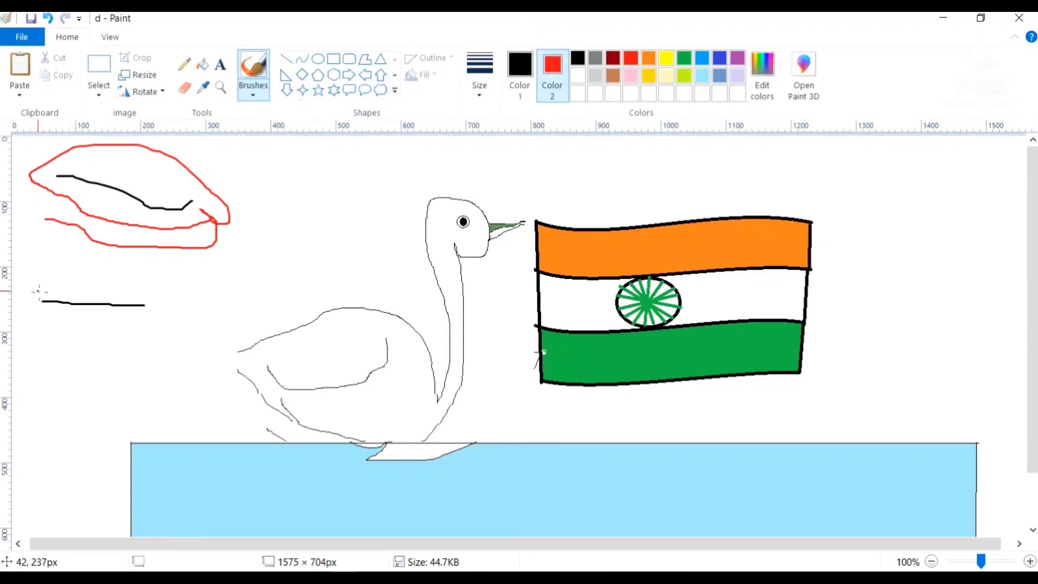
pyautogui.moveTo(36, 290); pyautogui.dragTo(130, 283)
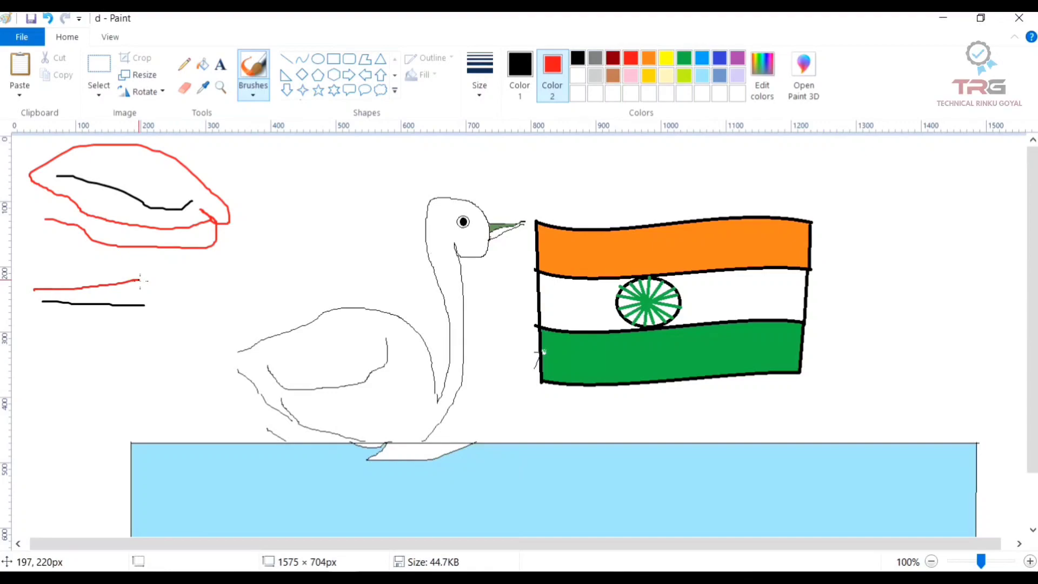